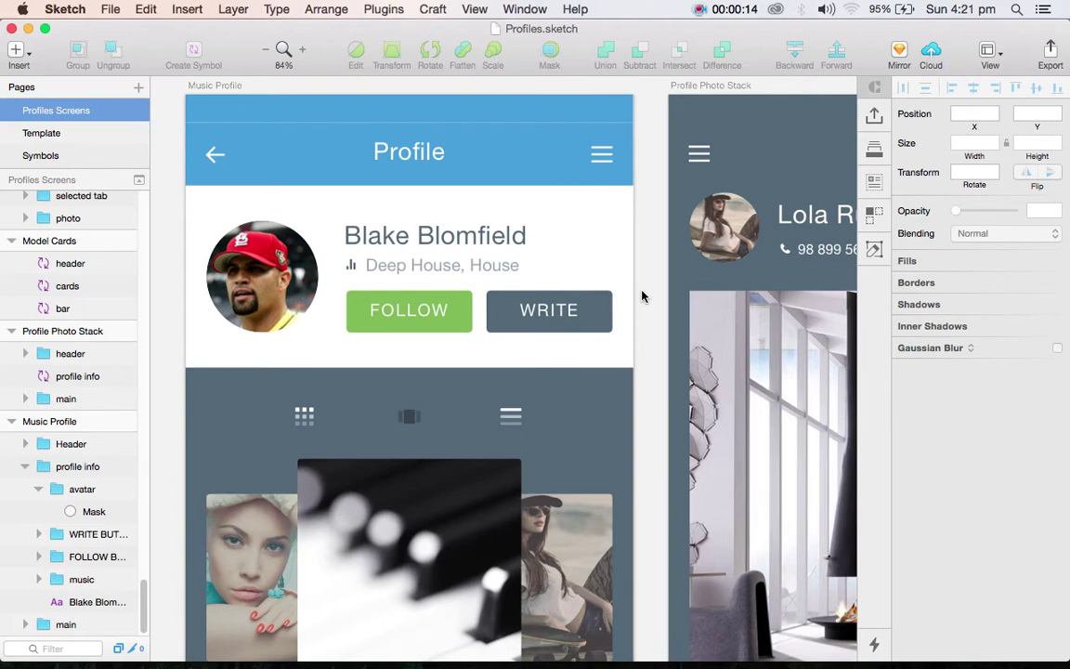
# Step: Pan around the canvas, briefly selecting the Music Profile main group to inspect its layout
pyautogui.scroll(-2, 639, 356)
pyautogui.click(640, 355)
pyautogui.hscroll(-5, 643, 363)
pyautogui.scroll(3, 643, 363)
pyautogui.hscroll(2, 643, 363)
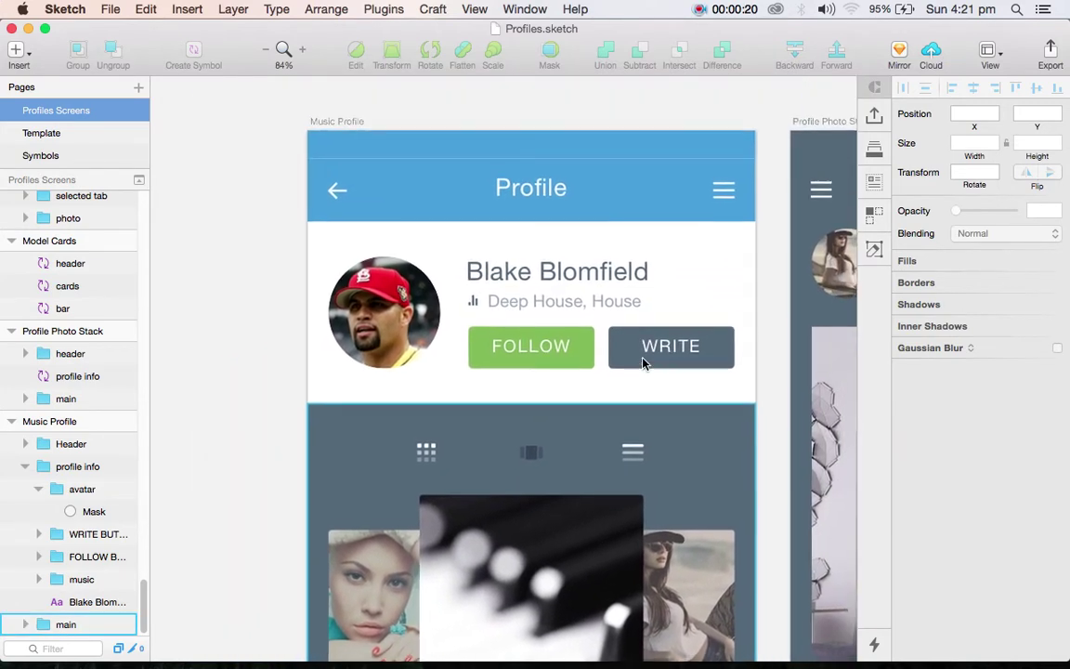
pyautogui.click(270, 373)
pyautogui.scroll(-2, 270, 373)
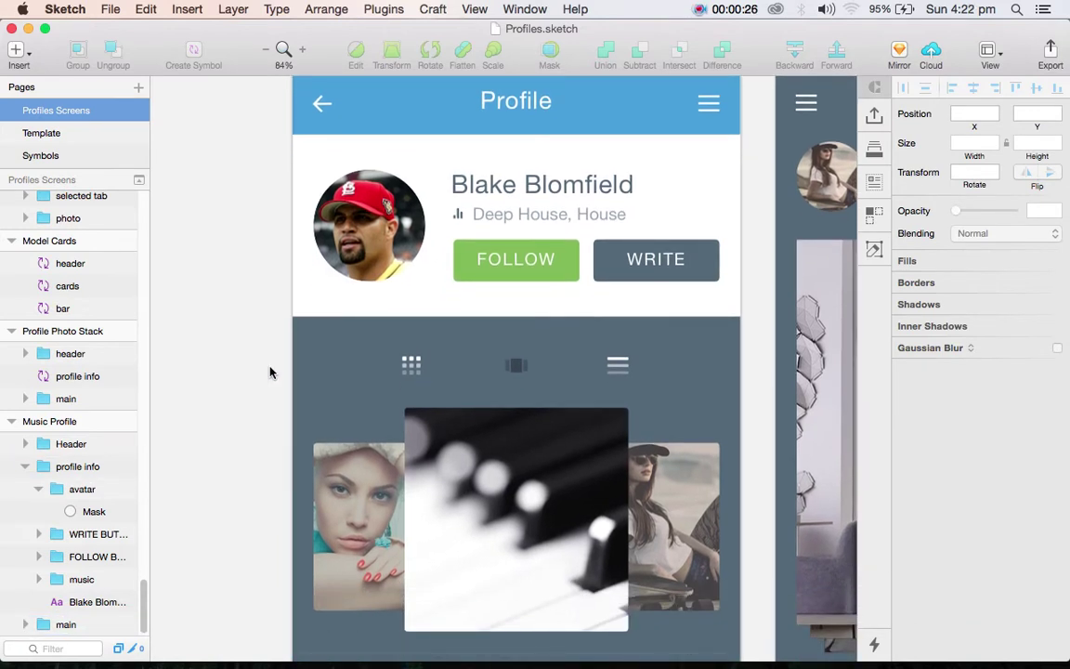
pyautogui.hscroll(2, 270, 372)
pyautogui.hscroll(5, 270, 372)
pyautogui.hscroll(5, 271, 373)
pyautogui.scroll(-5, 270, 373)
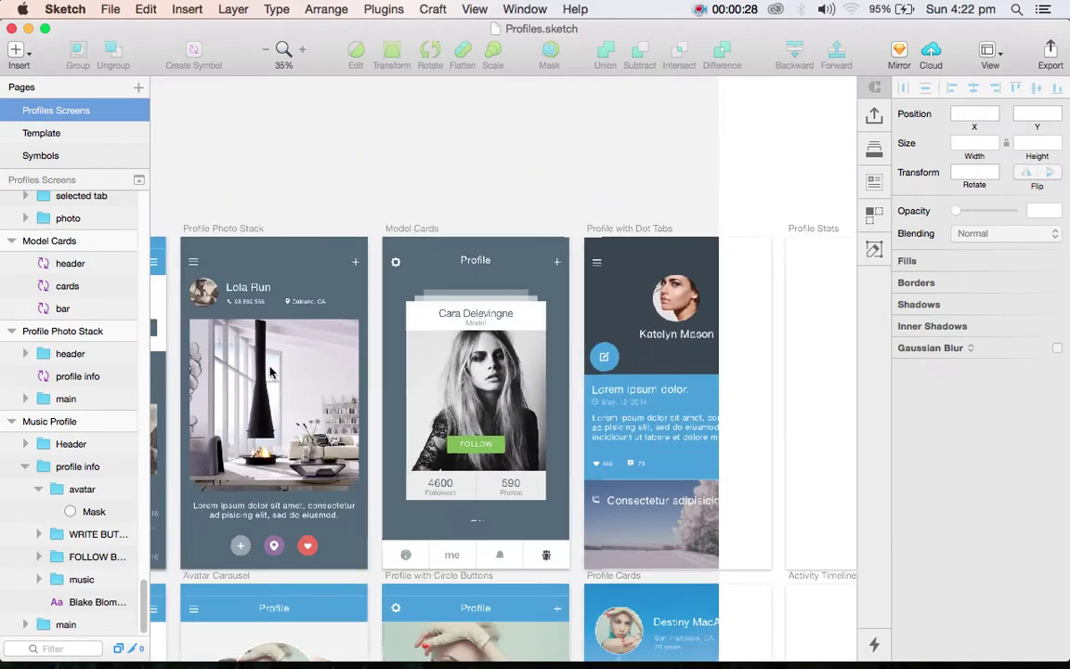
pyautogui.scroll(-3, 270, 373)
pyautogui.hscroll(5, 270, 373)
pyautogui.hscroll(-2, 271, 372)
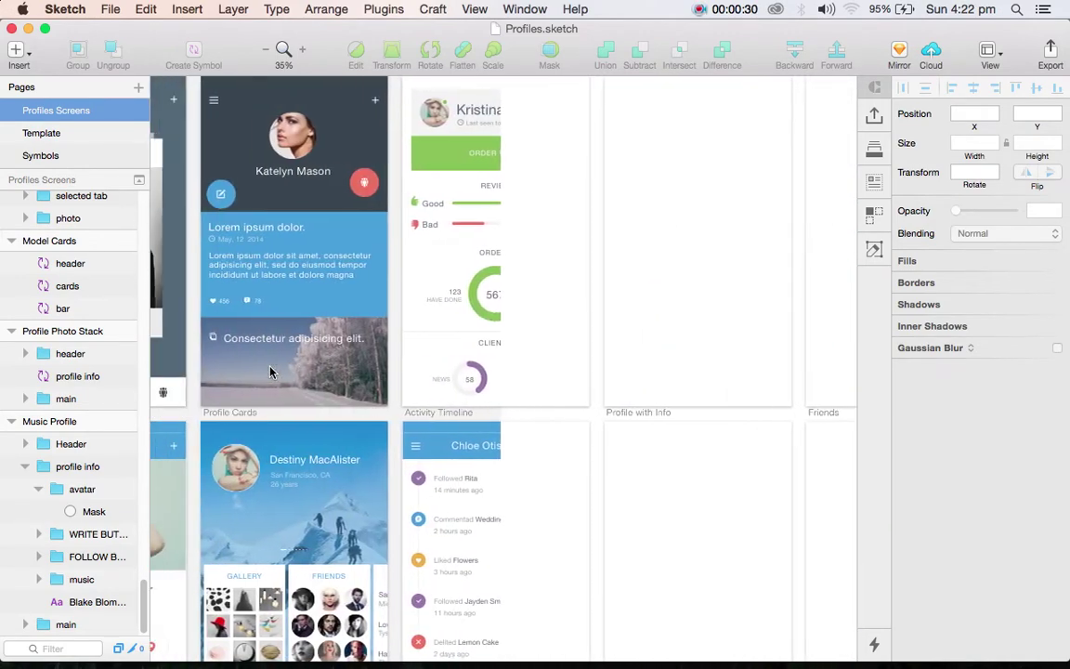
pyautogui.hscroll(2, 270, 372)
pyautogui.hscroll(3, 271, 373)
pyautogui.hscroll(4, 270, 373)
pyautogui.hscroll(5, 271, 372)
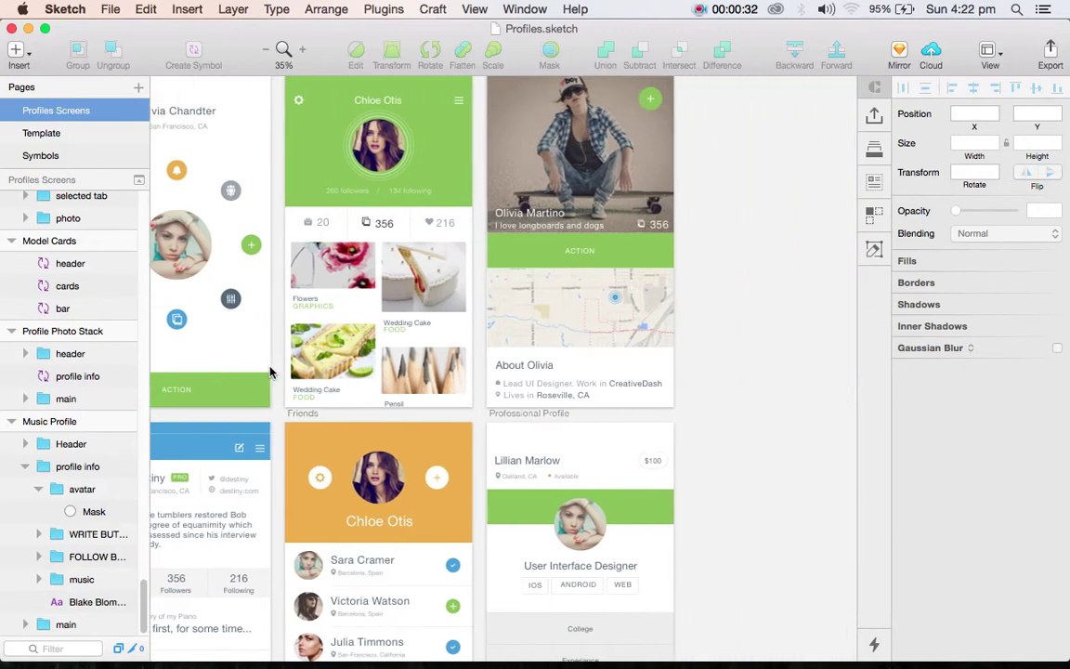
pyautogui.hscroll(5, 270, 373)
pyautogui.scroll(-2, 270, 373)
pyautogui.scroll(-6, 270, 373)
pyautogui.hscroll(-5, 270, 373)
pyautogui.scroll(-3, 270, 372)
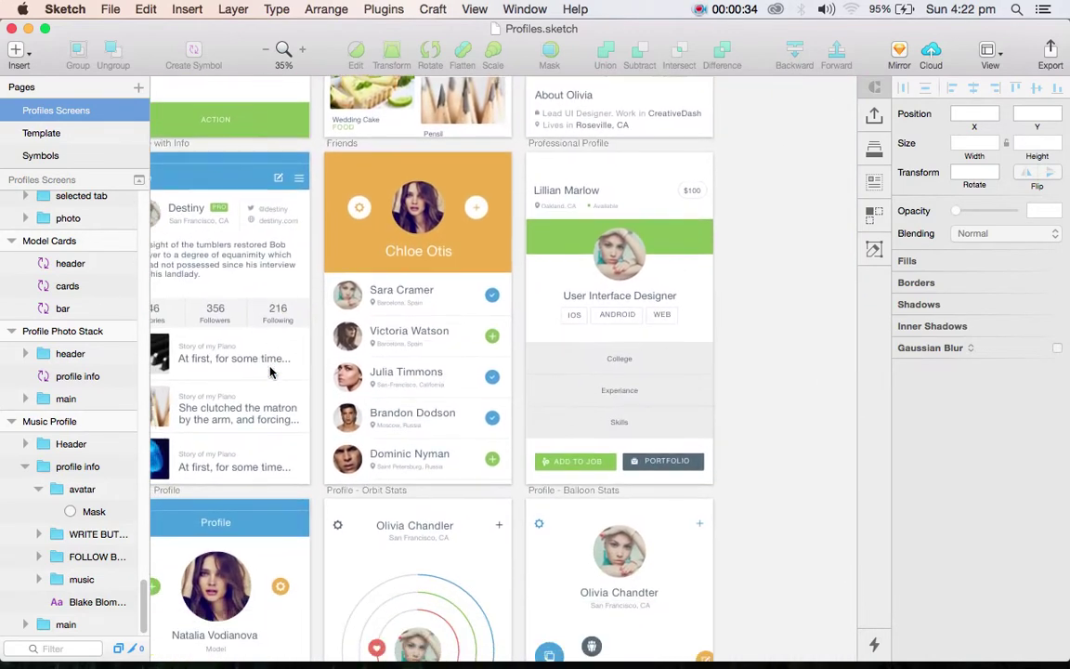
pyautogui.scroll(-4, 270, 372)
pyautogui.scroll(-3, 270, 372)
pyautogui.scroll(-5, 271, 372)
pyautogui.hscroll(-3, 270, 373)
pyautogui.hscroll(-4, 271, 372)
pyautogui.hscroll(-1, 271, 373)
pyautogui.scroll(-2, 271, 372)
pyautogui.hscroll(-4, 271, 373)
pyautogui.scroll(-2, 270, 373)
pyautogui.hscroll(-3, 270, 372)
pyautogui.hscroll(-2, 271, 372)
pyautogui.hscroll(-7, 270, 372)
pyautogui.hscroll(-4, 271, 372)
pyautogui.hscroll(-8, 270, 372)
pyautogui.hscroll(-1, 271, 373)
pyautogui.scroll(2, 271, 373)
pyautogui.scroll(4, 270, 373)
pyautogui.hscroll(2, 270, 373)
pyautogui.scroll(7, 270, 373)
pyautogui.hscroll(1, 270, 373)
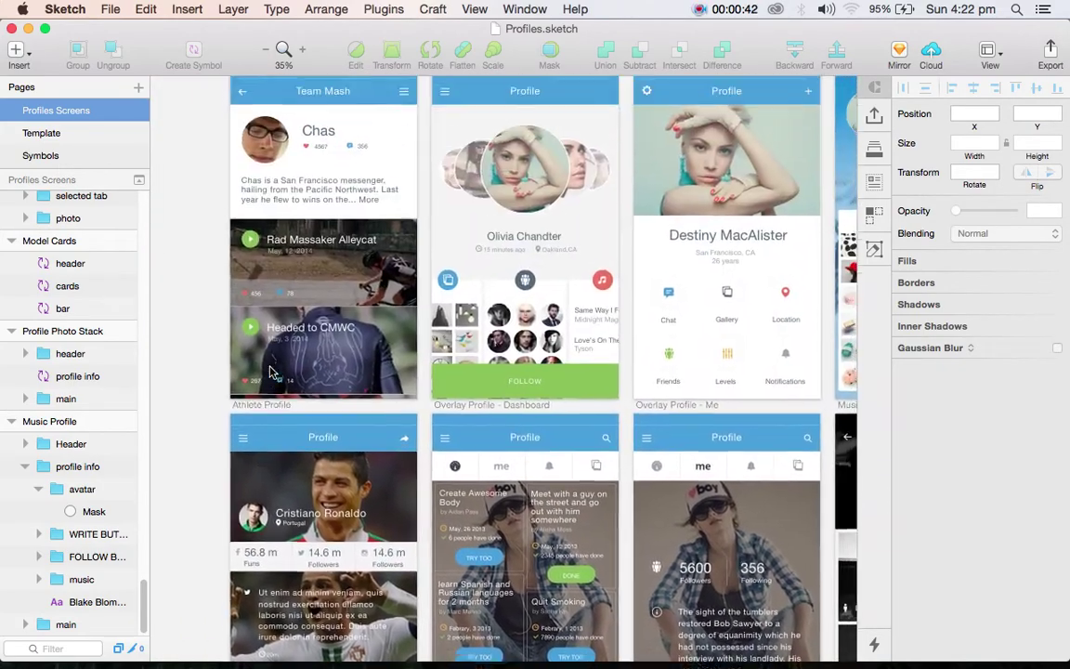
pyautogui.scroll(1, 270, 373)
pyautogui.hscroll(4, 270, 372)
pyautogui.hscroll(3, 270, 373)
pyautogui.hscroll(3, 271, 372)
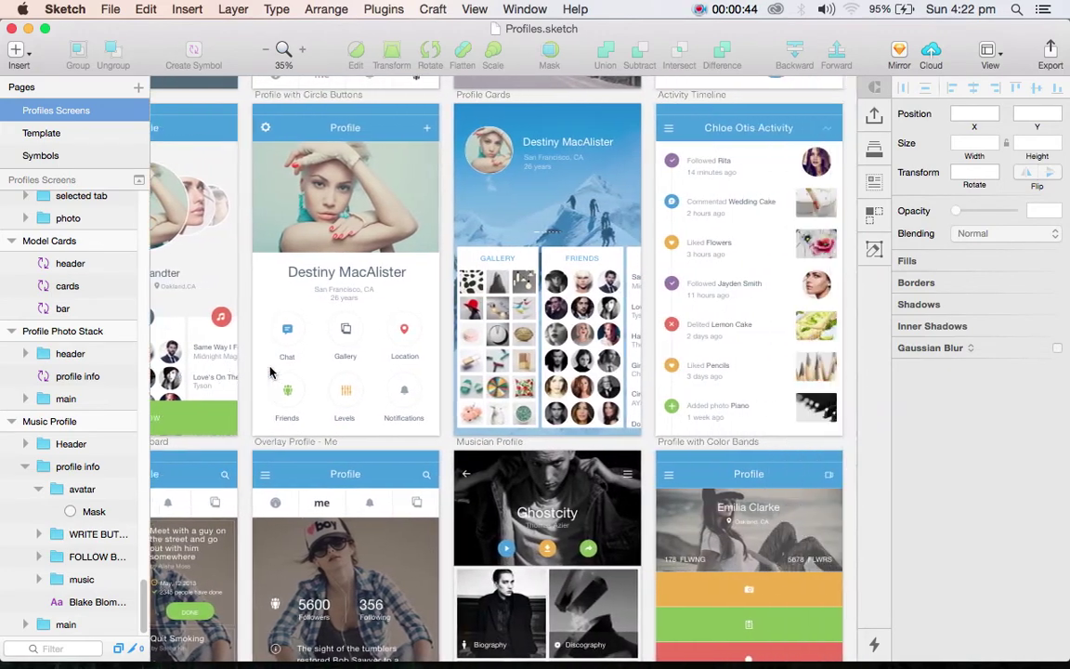
pyautogui.hscroll(3, 271, 373)
pyautogui.hscroll(1, 270, 373)
pyautogui.hscroll(4, 270, 373)
pyautogui.hscroll(1, 270, 372)
pyautogui.hscroll(3, 271, 373)
pyautogui.hscroll(1, 270, 372)
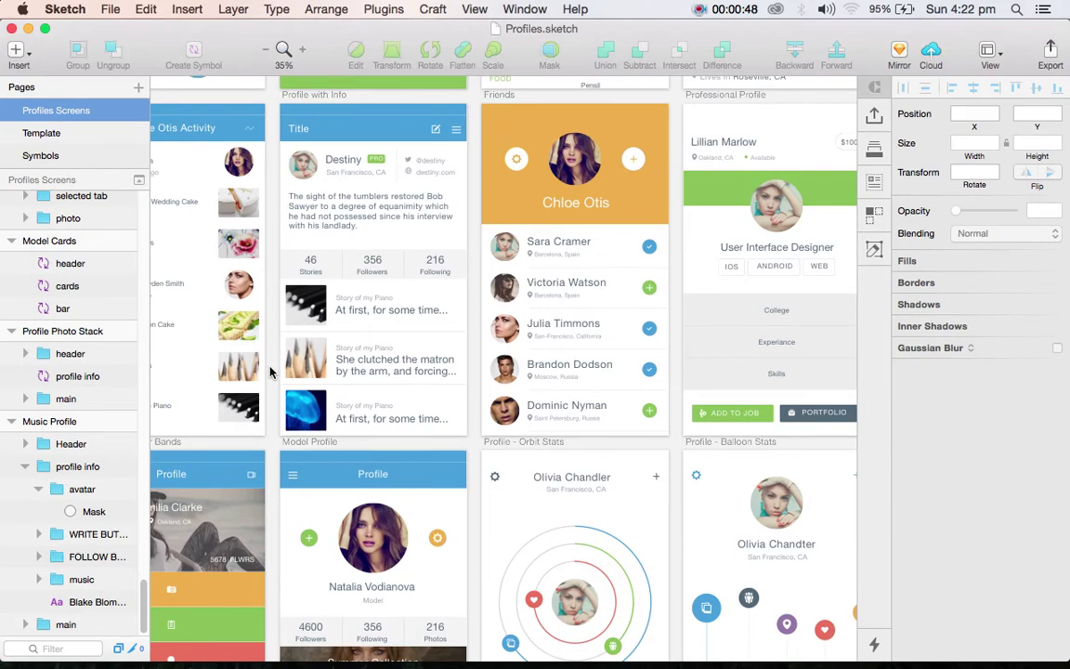
pyautogui.hscroll(2, 270, 372)
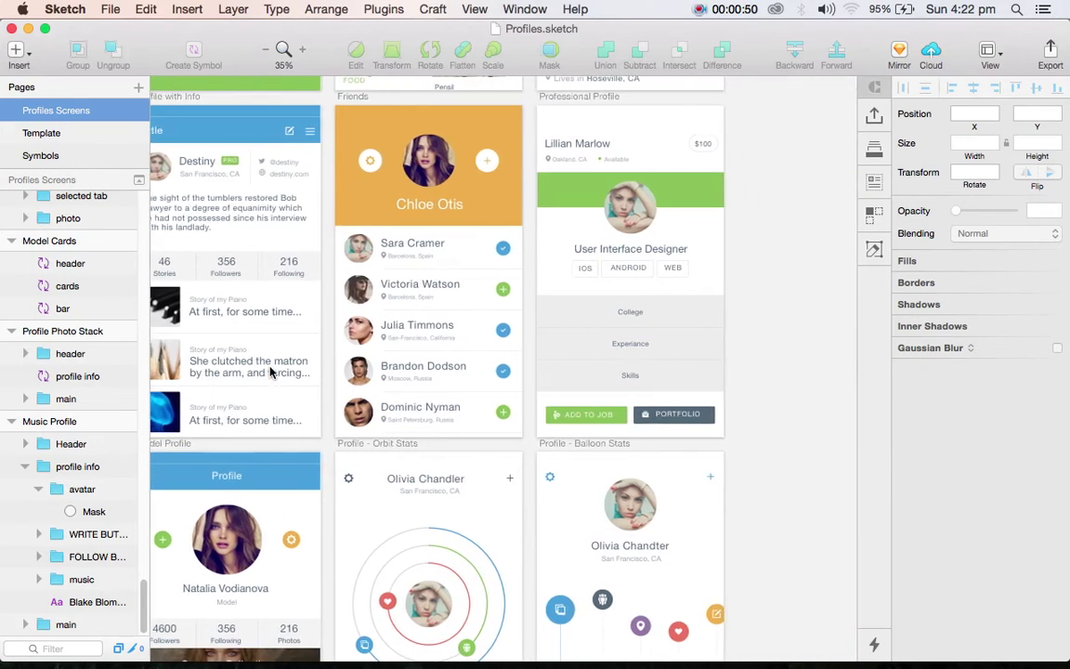
pyautogui.scroll(2, 271, 373)
pyautogui.scroll(3, 270, 373)
pyautogui.scroll(5, 270, 373)
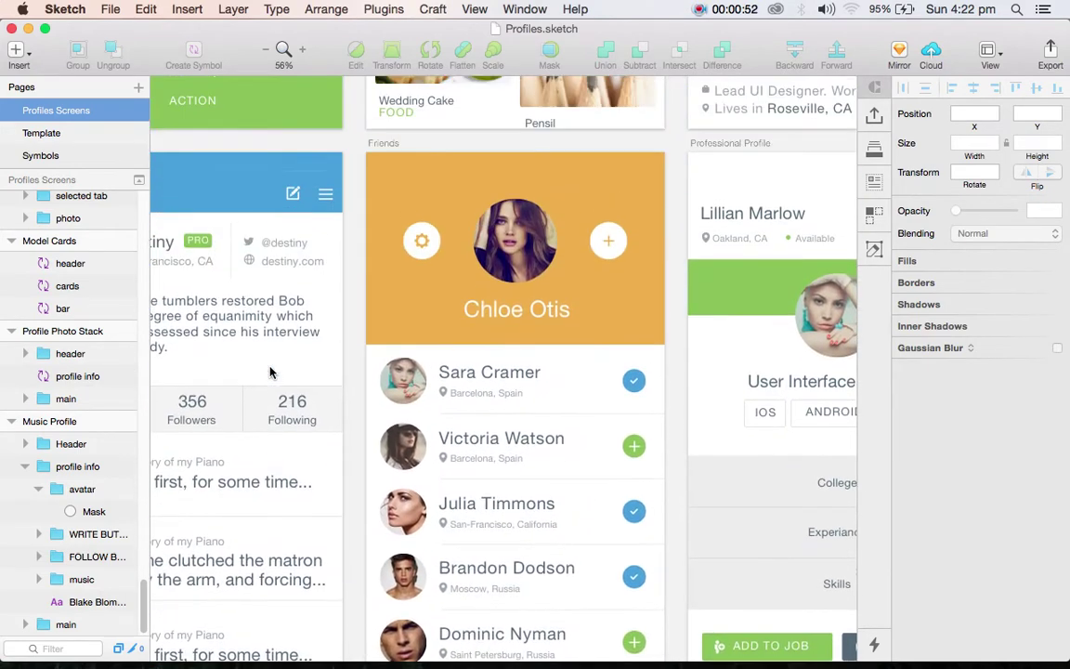
pyautogui.scroll(2, 270, 373)
pyautogui.hscroll(1, 270, 373)
pyautogui.scroll(4, 271, 373)
pyautogui.hscroll(1, 270, 373)
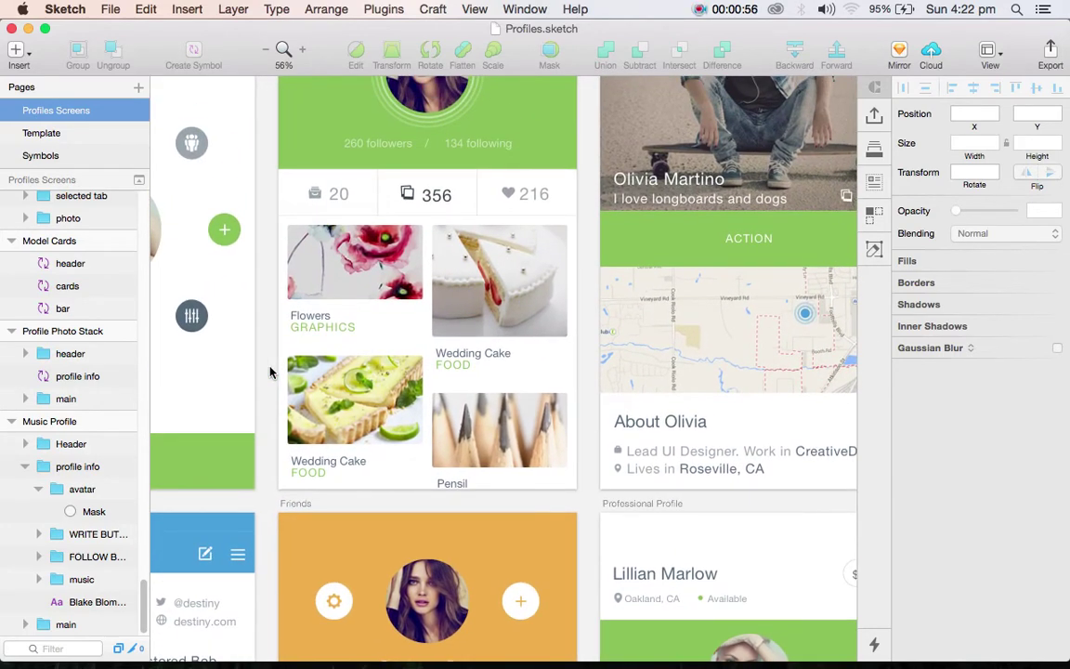
pyautogui.scroll(-2, 271, 372)
pyautogui.hscroll(-1, 271, 372)
pyautogui.scroll(-1, 270, 373)
pyautogui.scroll(-3, 270, 373)
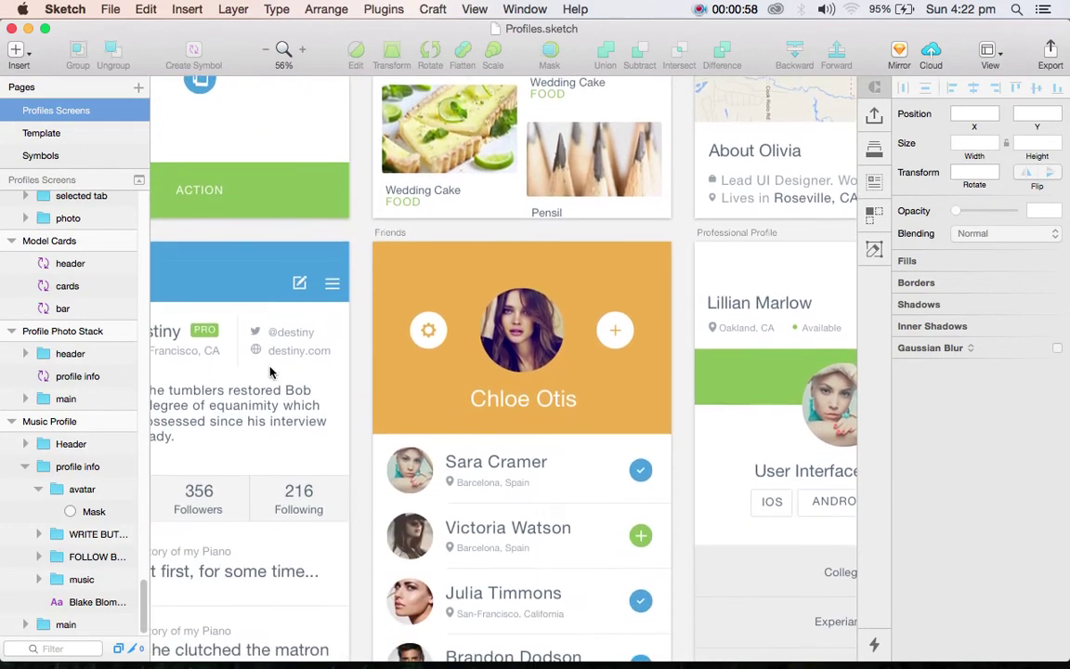
pyautogui.scroll(-1, 270, 372)
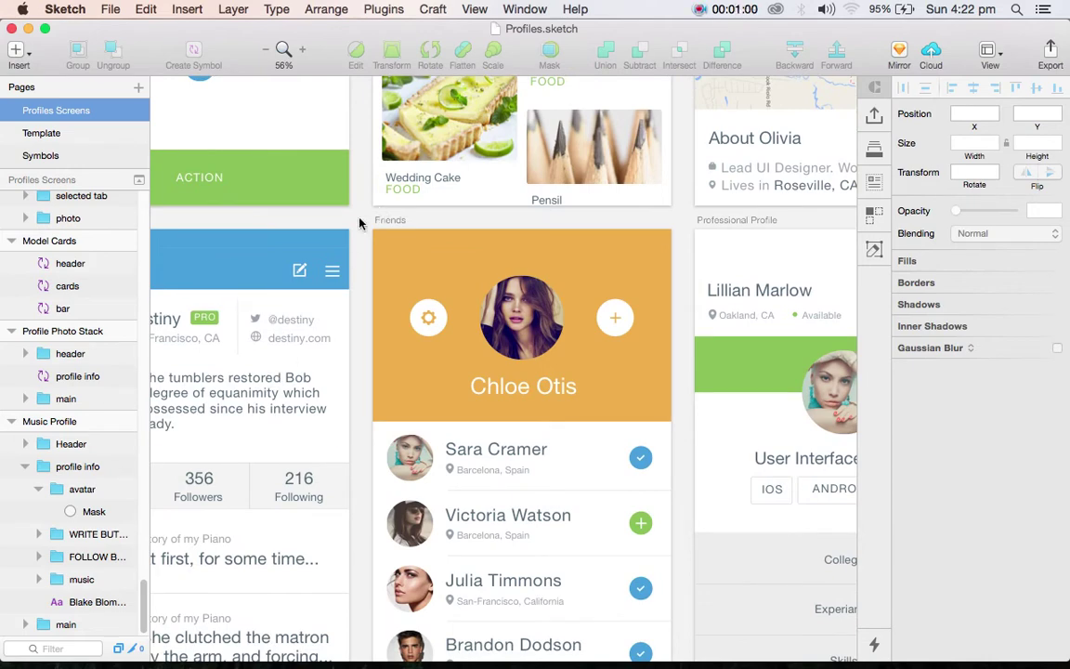
pyautogui.scroll(1, 361, 223)
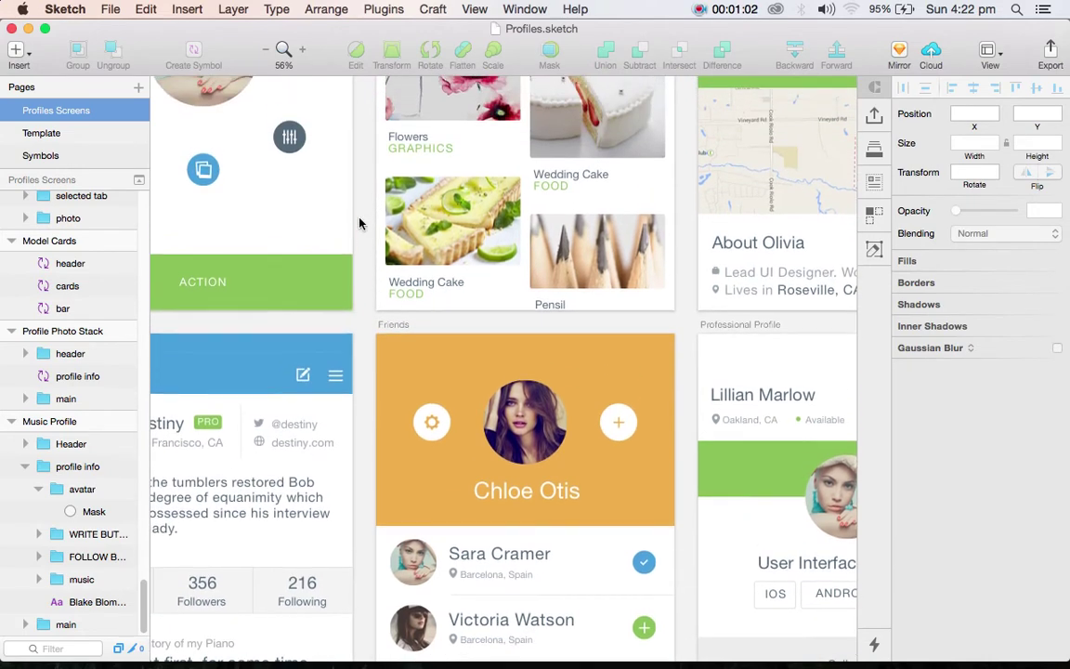
pyautogui.scroll(5, 361, 223)
pyautogui.hscroll(-2, 361, 223)
pyautogui.scroll(3, 361, 223)
pyautogui.hscroll(-3, 361, 223)
pyautogui.scroll(3, 360, 223)
pyautogui.hscroll(-5, 361, 223)
pyautogui.hscroll(-8, 361, 223)
pyautogui.scroll(-2, 361, 223)
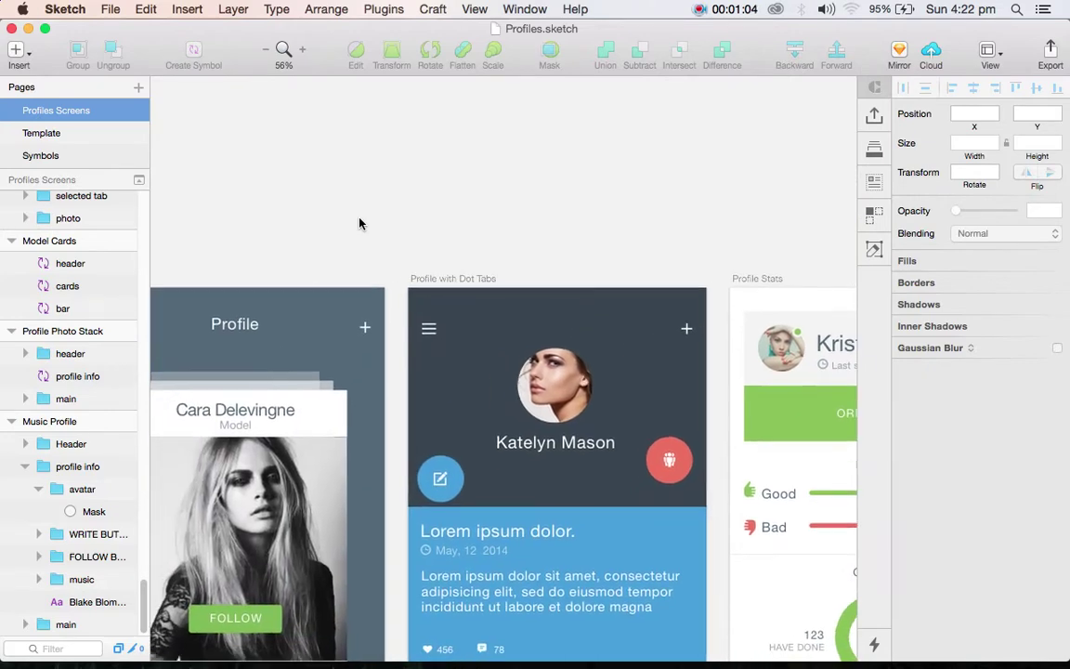
pyautogui.scroll(-2, 361, 223)
pyautogui.scroll(-1, 360, 223)
pyautogui.hscroll(-1, 360, 223)
pyautogui.hscroll(-6, 361, 223)
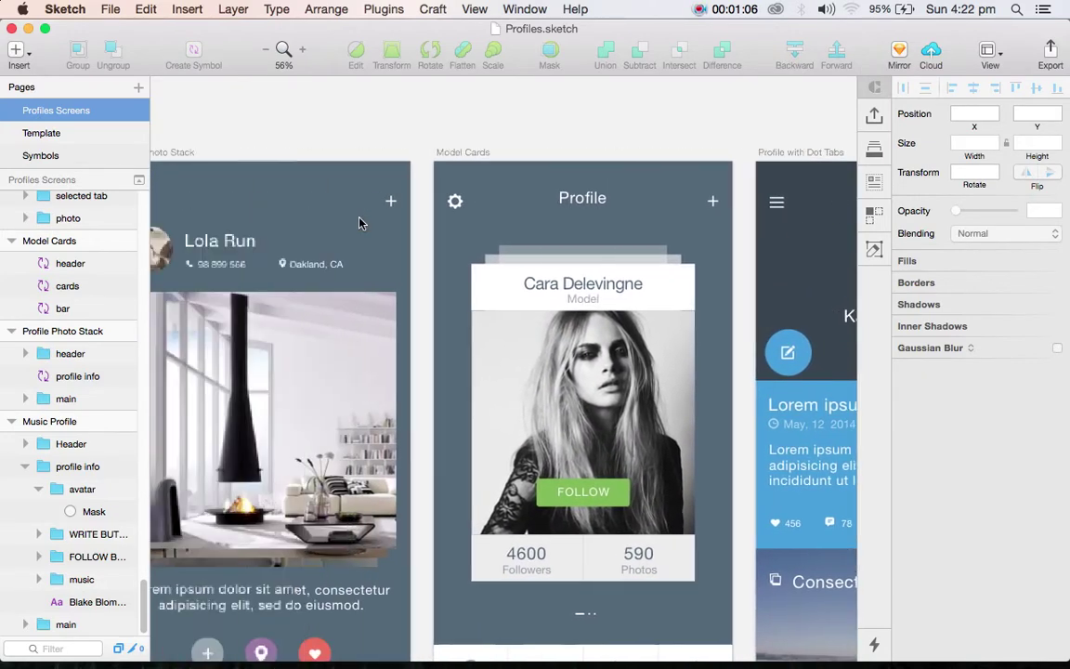
pyautogui.hscroll(-8, 361, 223)
pyautogui.scroll(-1, 361, 223)
pyautogui.hscroll(-2, 360, 223)
pyautogui.scroll(-2, 360, 223)
pyautogui.hscroll(1, 361, 223)
# Step: Inspect the profile info group and its avatar, then clear the selection
pyautogui.click(255, 250)
pyautogui.doubleClick(260, 249)
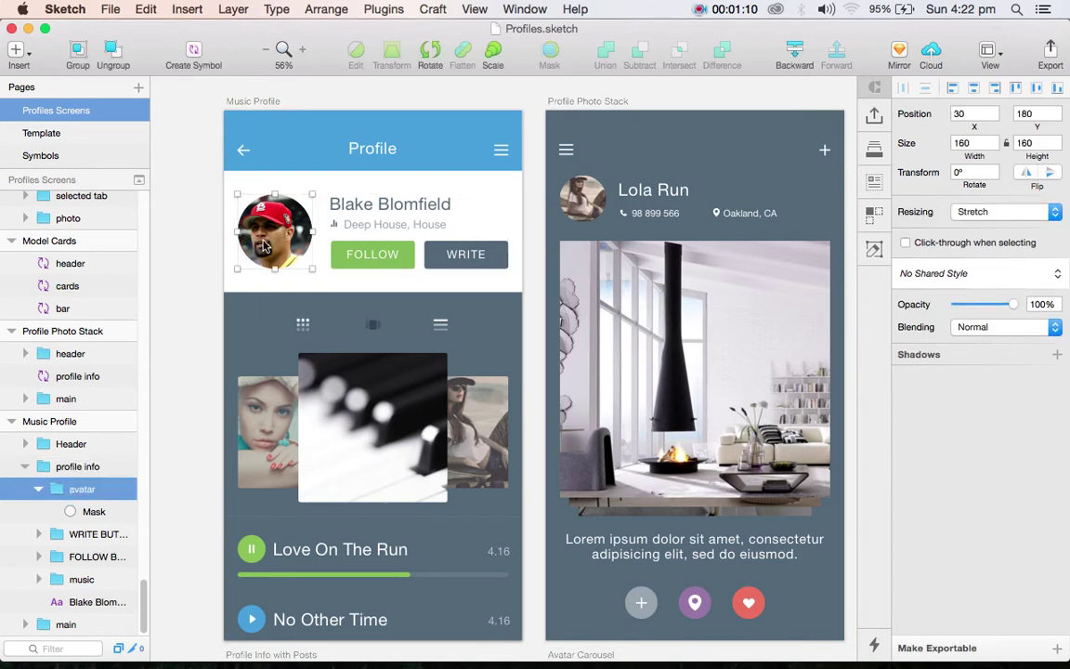
pyautogui.hscroll(-2, 267, 251)
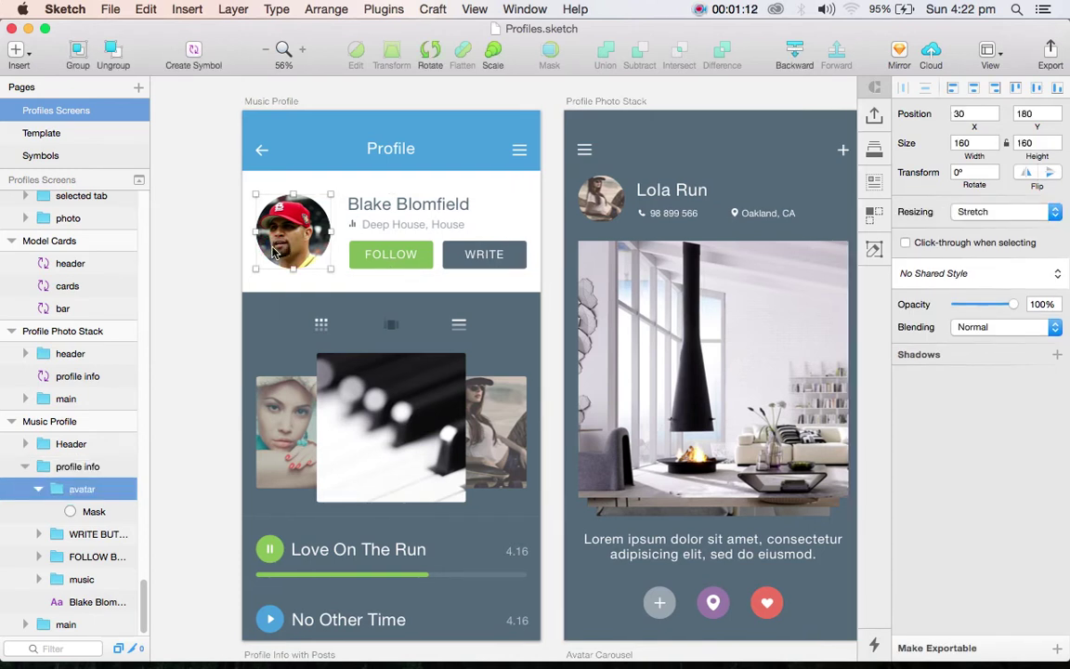
pyautogui.click(212, 234)
pyautogui.click(212, 265)
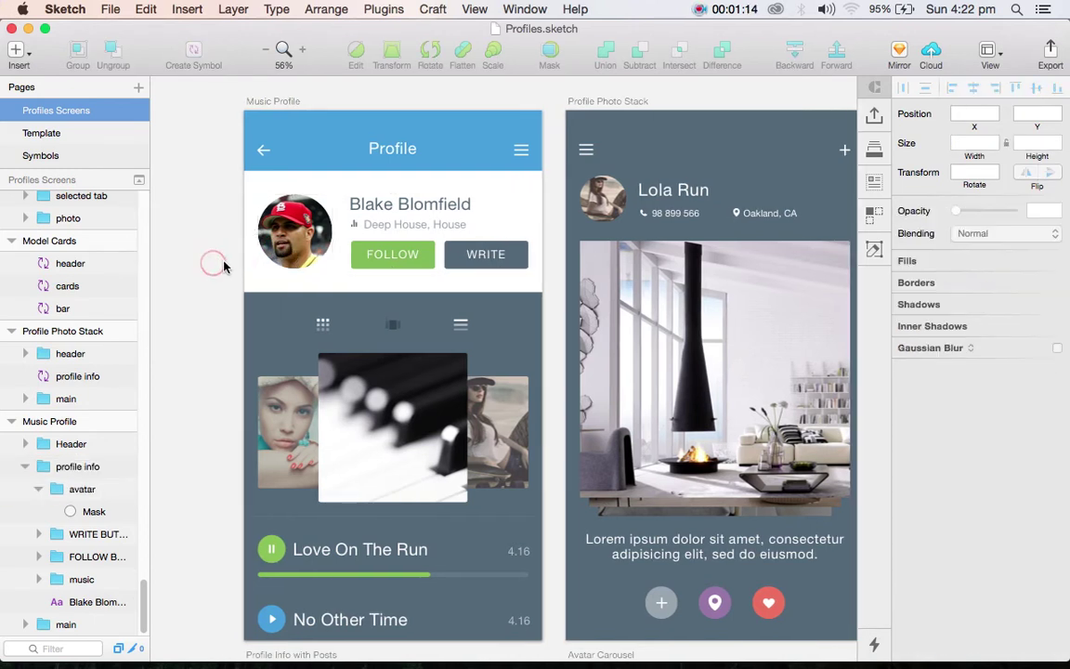
pyautogui.click(212, 245)
pyautogui.hscroll(-4, 212, 243)
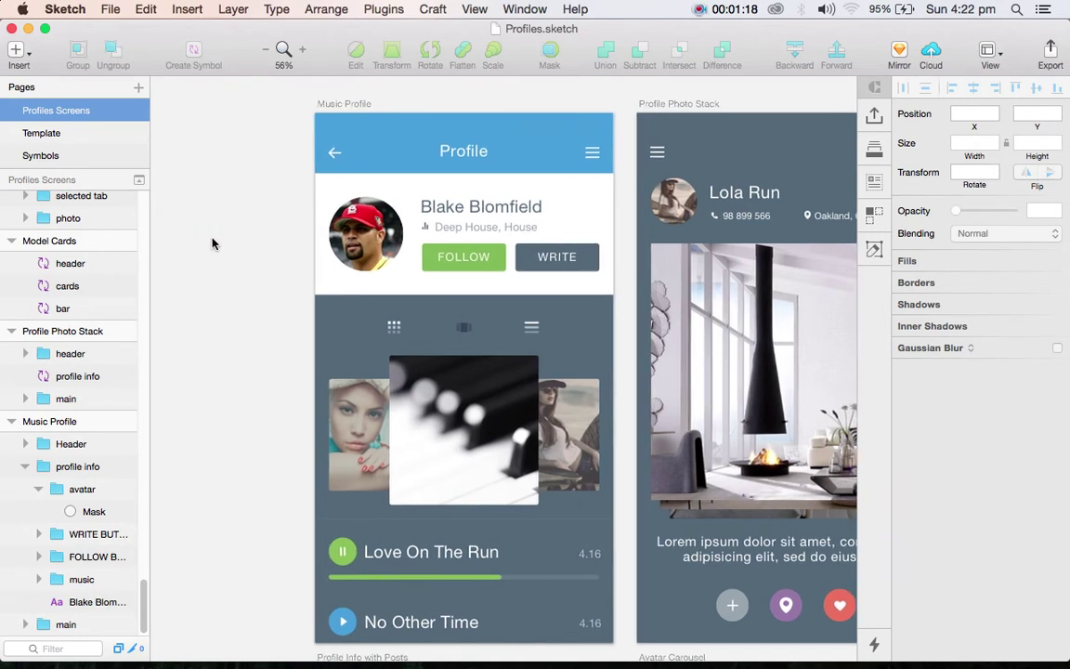
pyautogui.hscroll(-2, 232, 237)
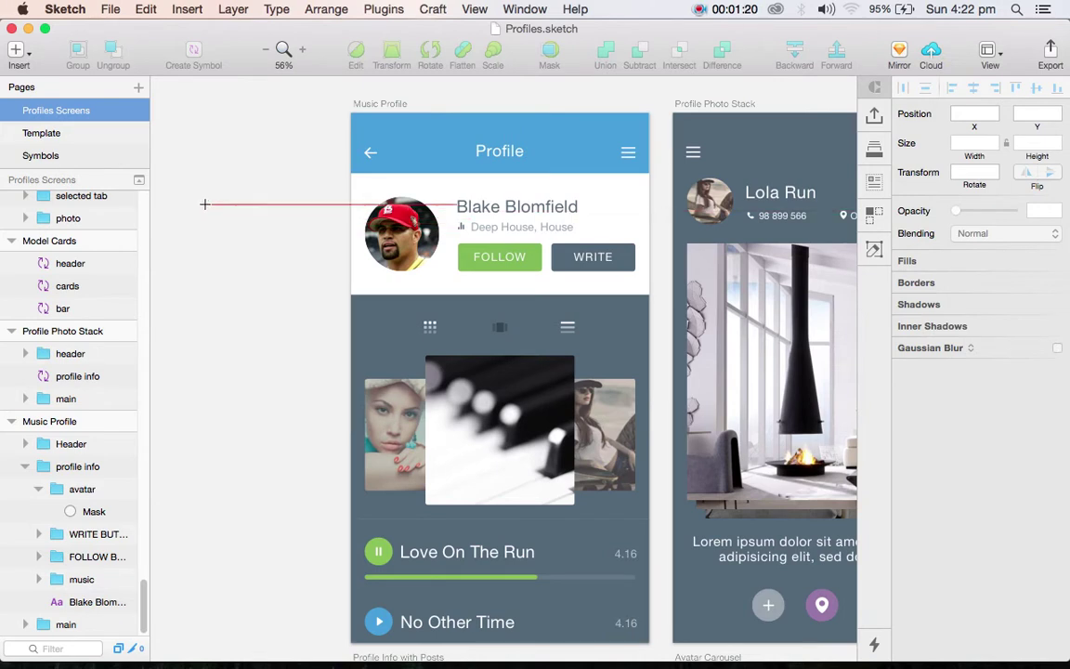
# Step: Draw a borderless 199×199 circle to the left of the Music Profile artboard
pyautogui.moveTo(203, 201); pyautogui.dragTo(299, 310)
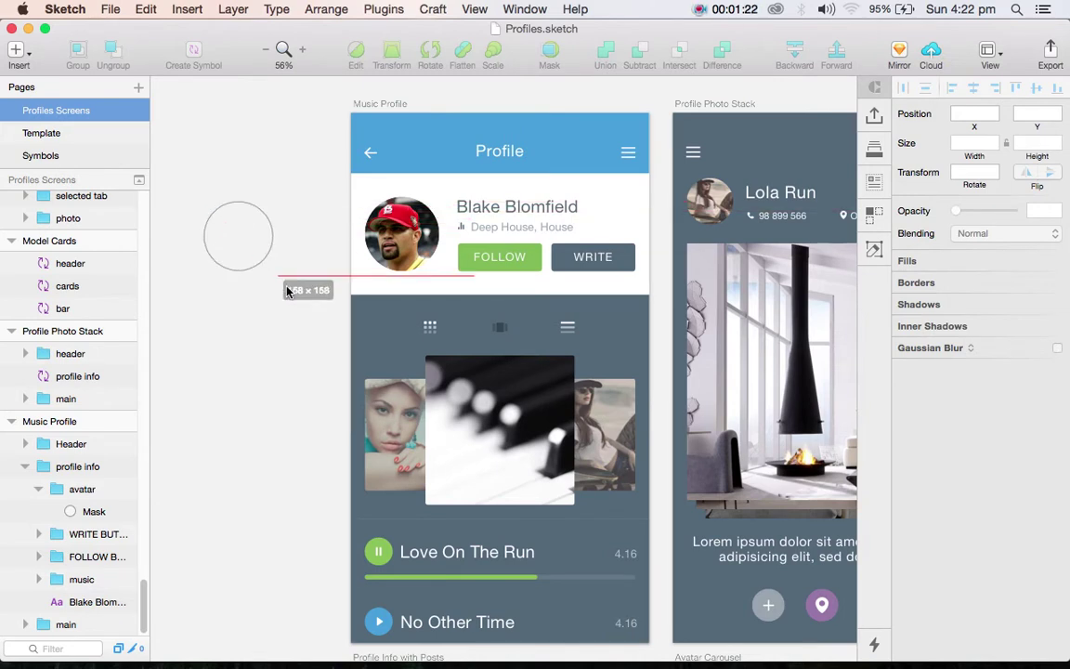
pyautogui.moveTo(298, 309); pyautogui.dragTo(287, 289)
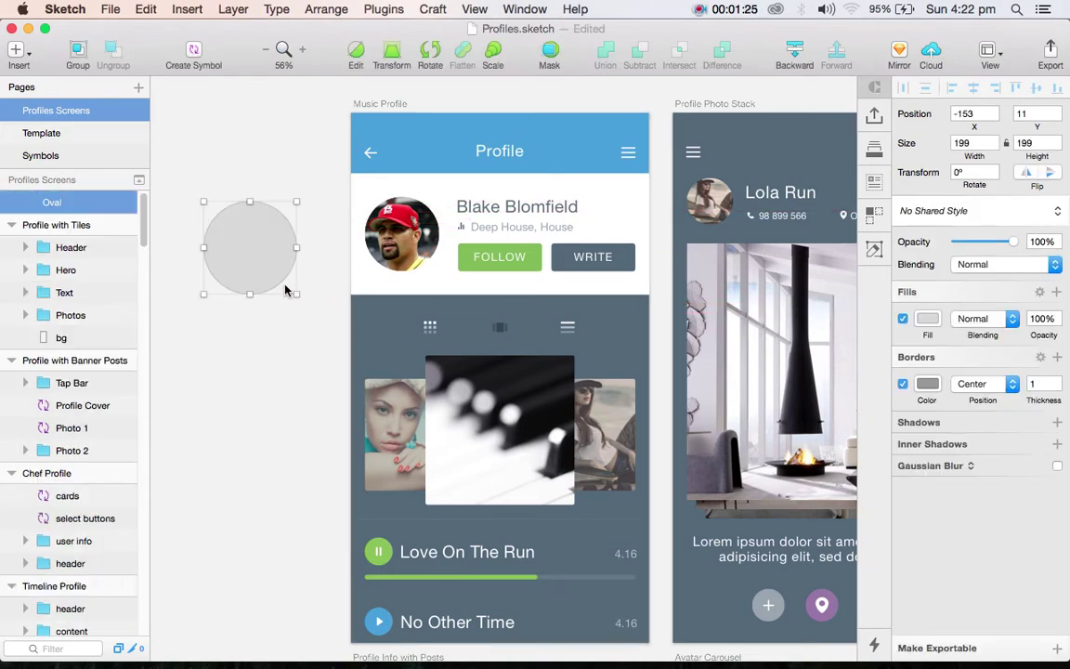
pyautogui.click(903, 383)
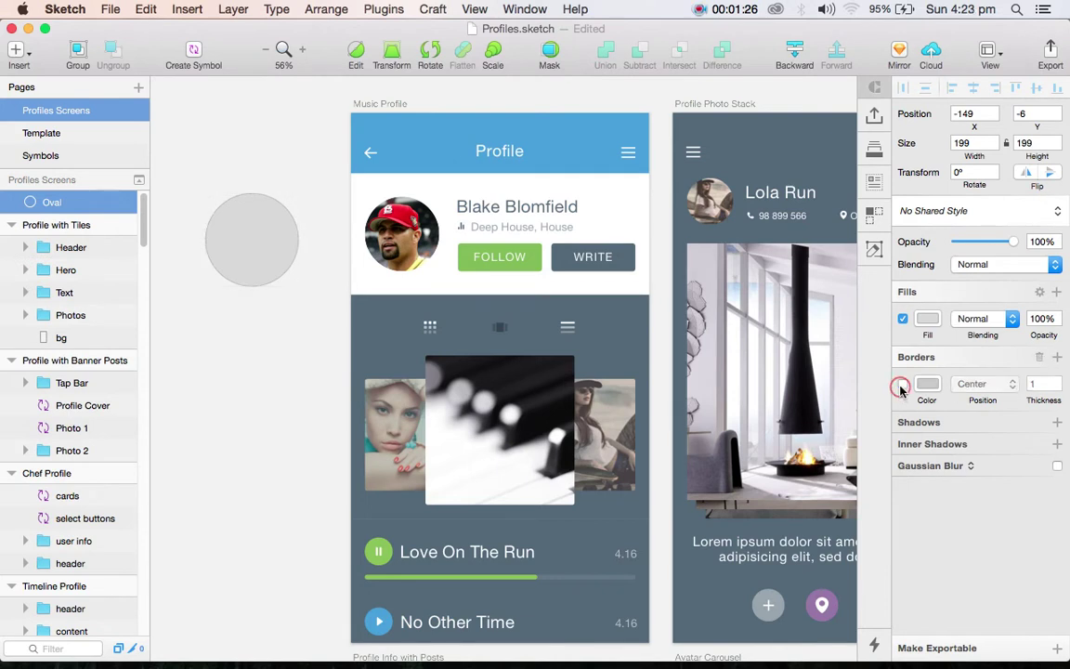
pyautogui.click(272, 260)
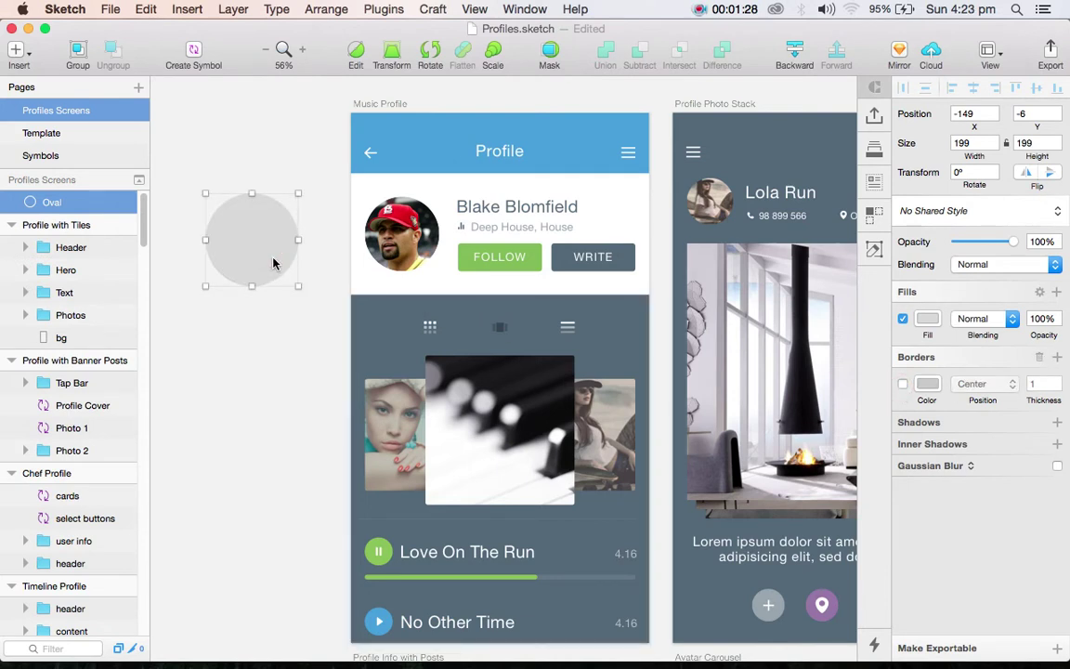
pyautogui.click(17, 51)
pyautogui.moveTo(63, 121)
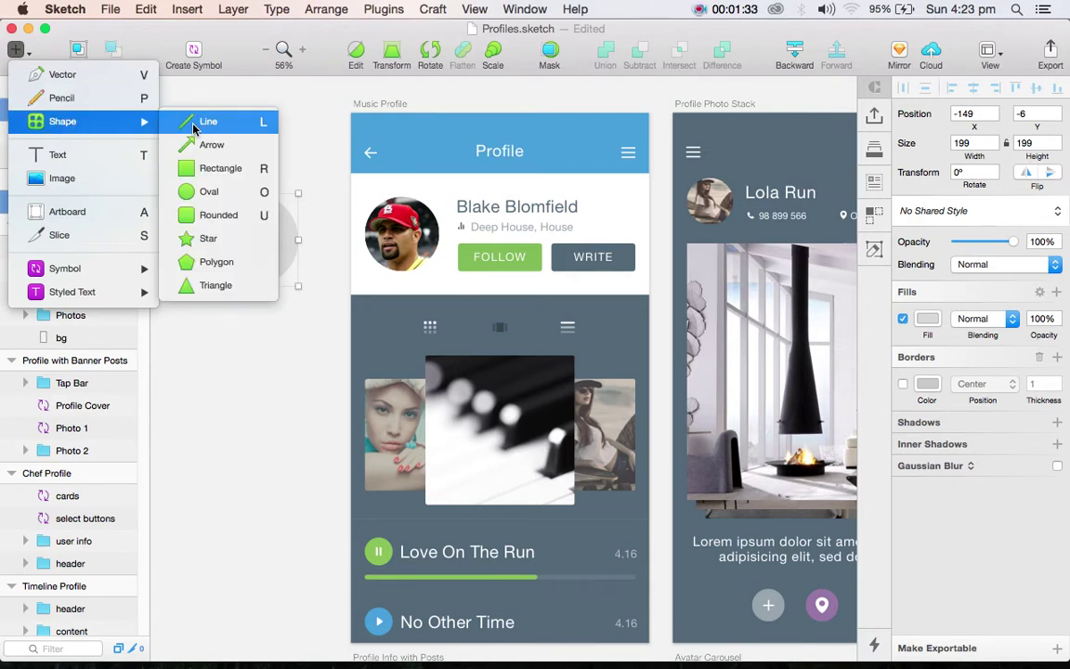
# Step: Add the Shape item to the toolbar between Zoom and Edit via Customize Toolbar
pyautogui.click(337, 89)
pyautogui.rightClick(353, 31)
pyautogui.click(409, 111)
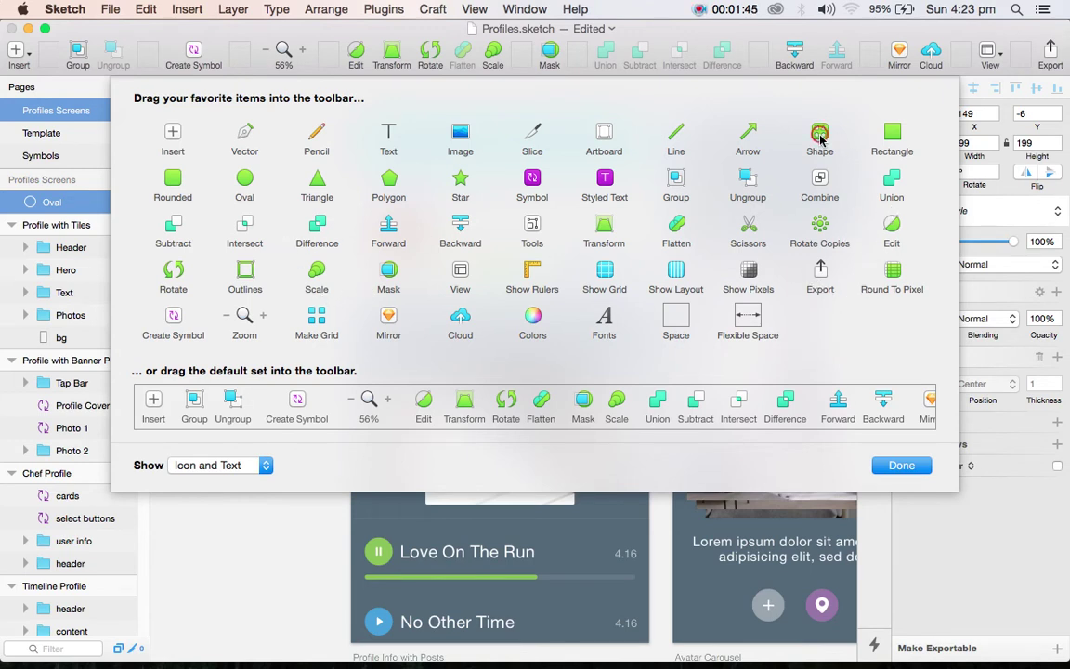
pyautogui.moveTo(819, 131); pyautogui.dragTo(488, 63)
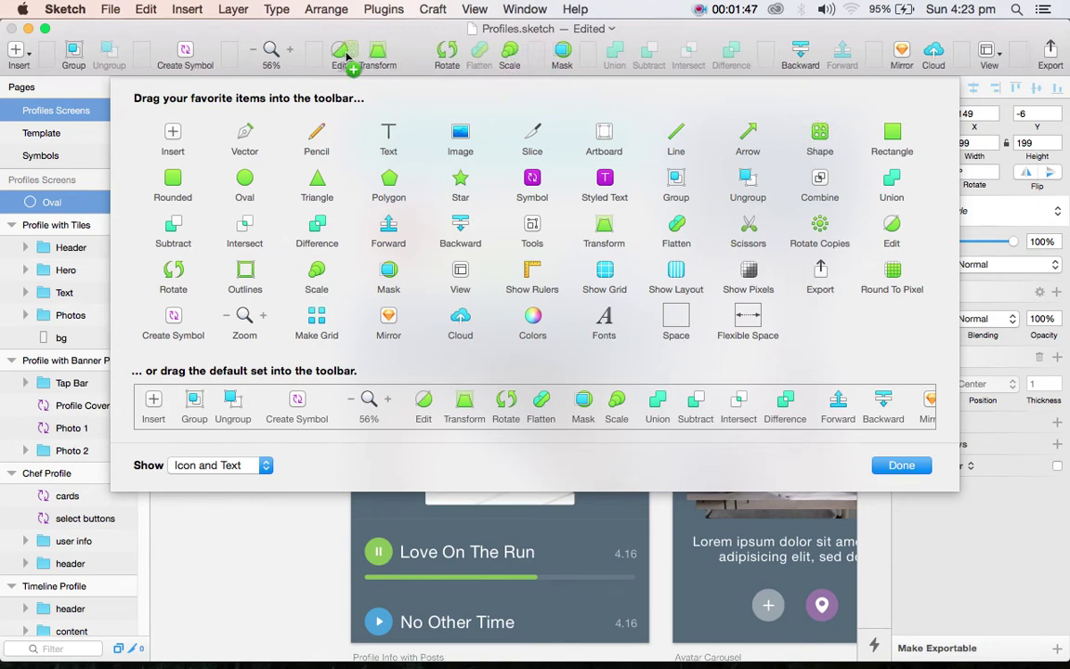
pyautogui.moveTo(488, 62); pyautogui.dragTo(351, 65)
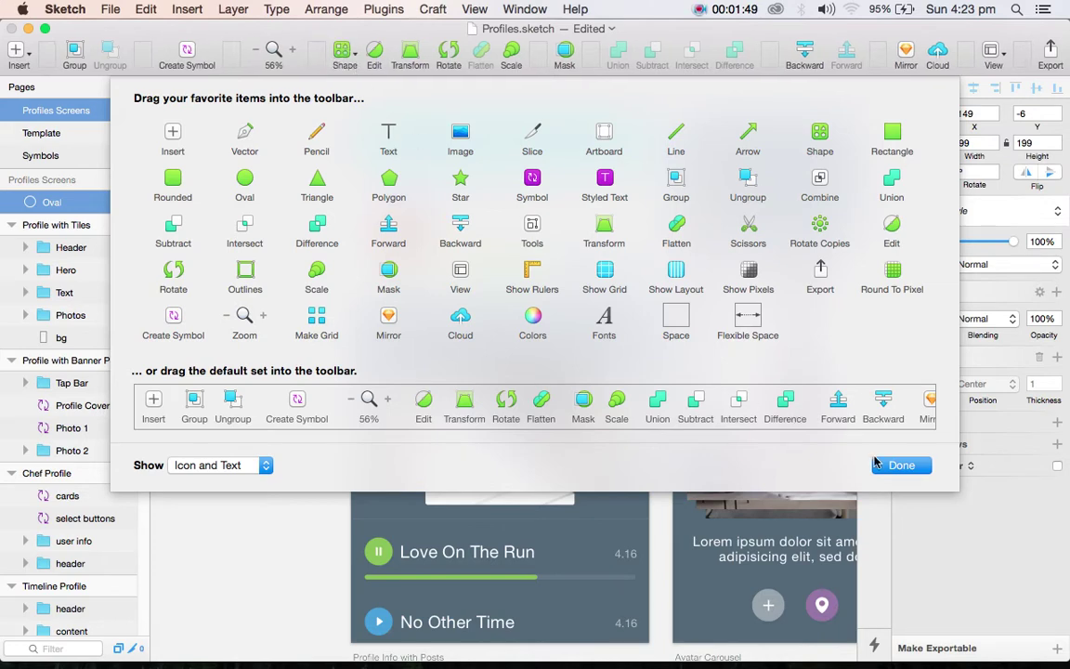
pyautogui.click(906, 468)
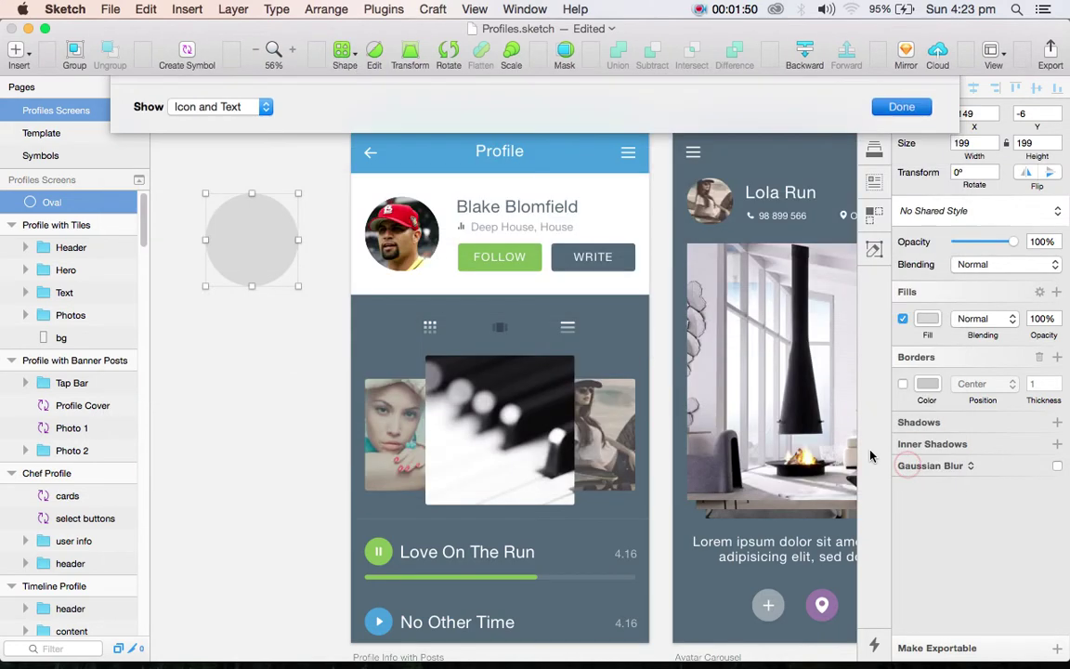
# Step: Check the Shape and Insert menus' shape choices without inserting anything
pyautogui.click(342, 53)
pyautogui.click(16, 51)
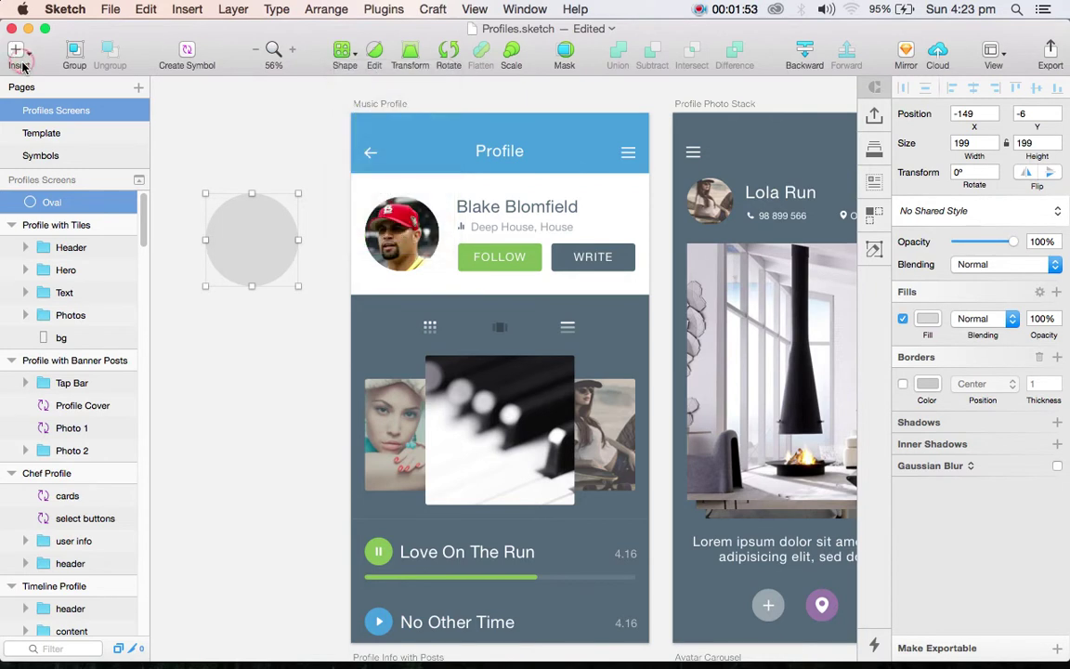
pyautogui.click(19, 51)
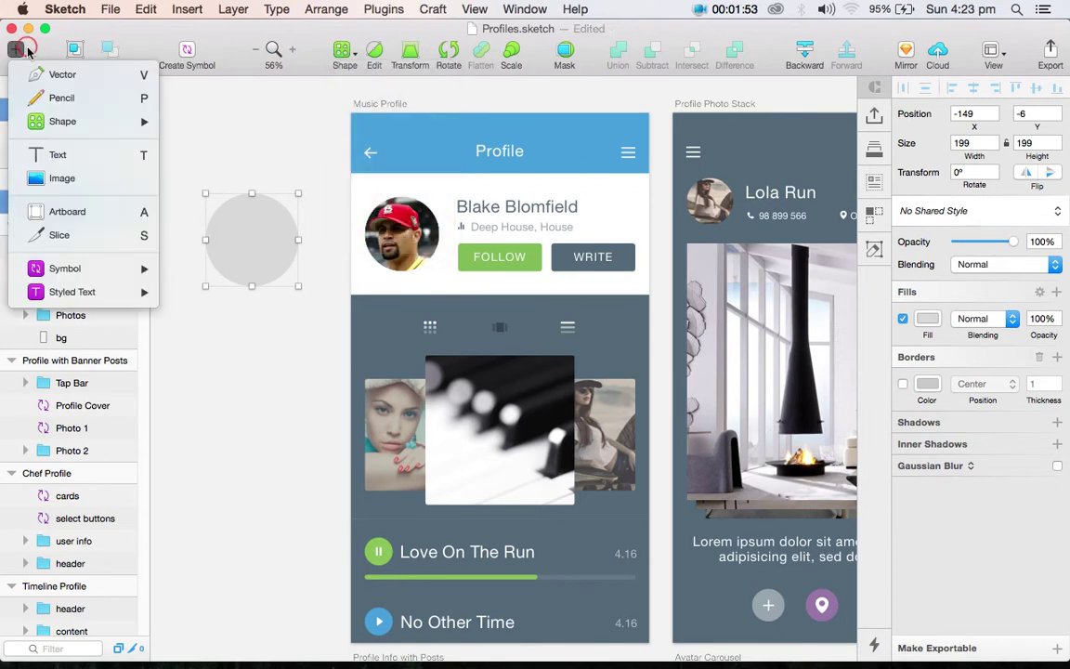
pyautogui.click(343, 54)
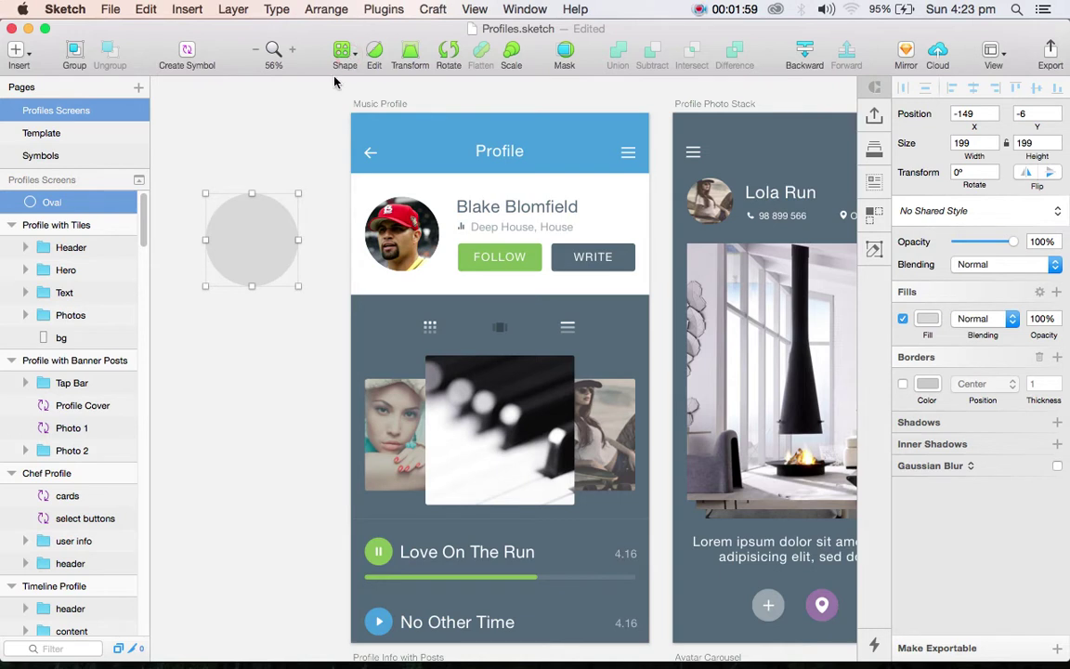
pyautogui.click(358, 52)
pyautogui.click(285, 148)
# Step: Fill the oval with the violet Global Colors swatch after trying dark green and magenta
pyautogui.click(252, 234)
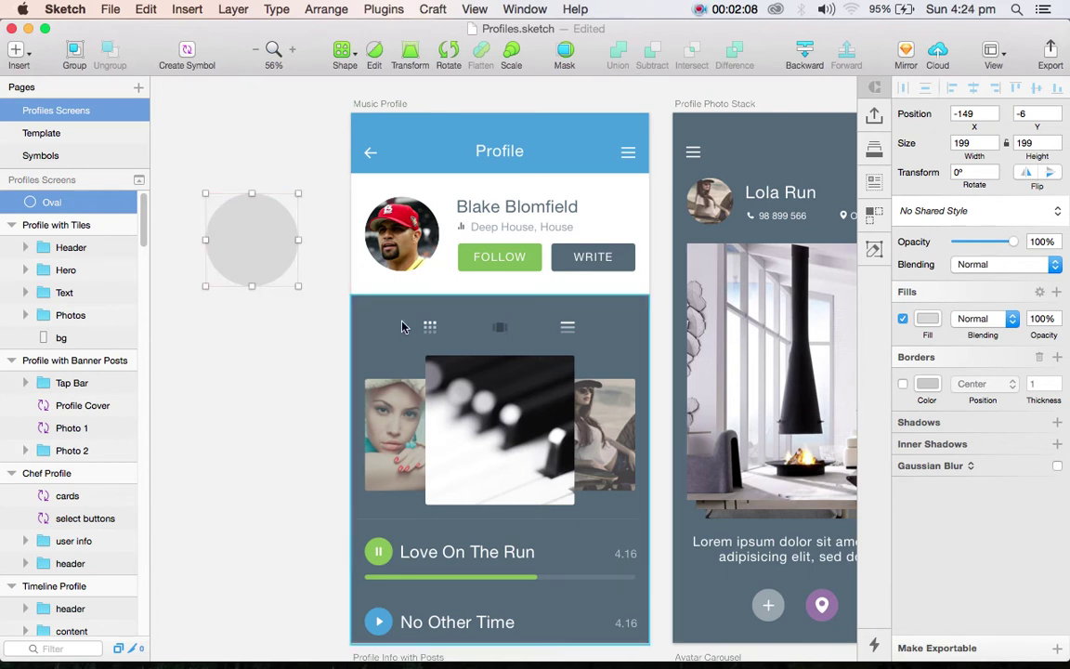
pyautogui.click(925, 321)
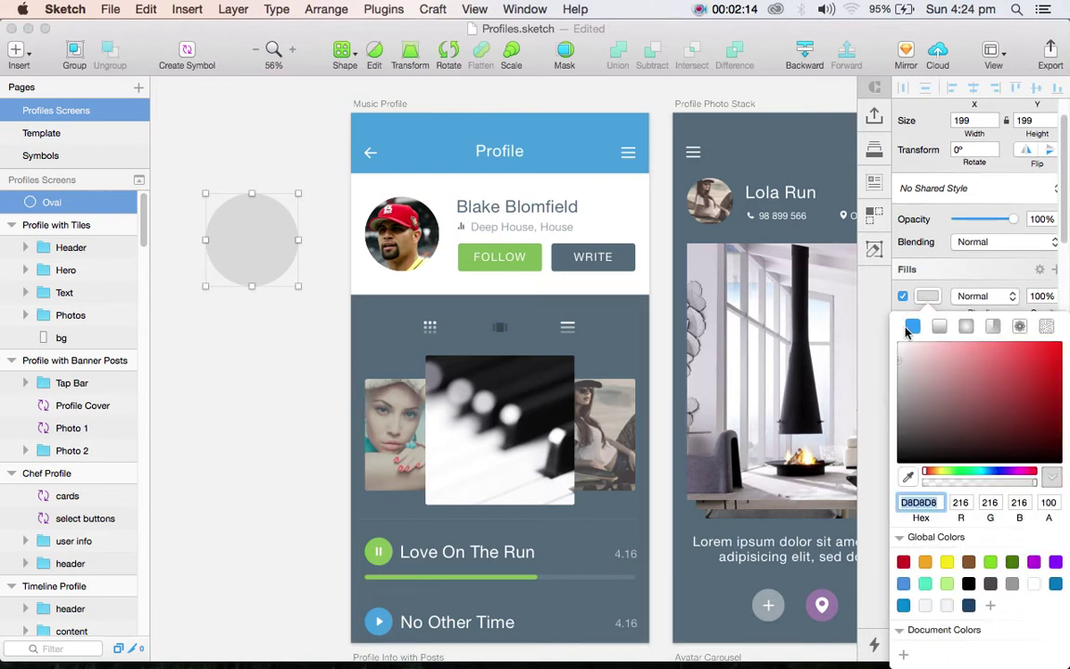
pyautogui.click(1010, 563)
pyautogui.click(1034, 562)
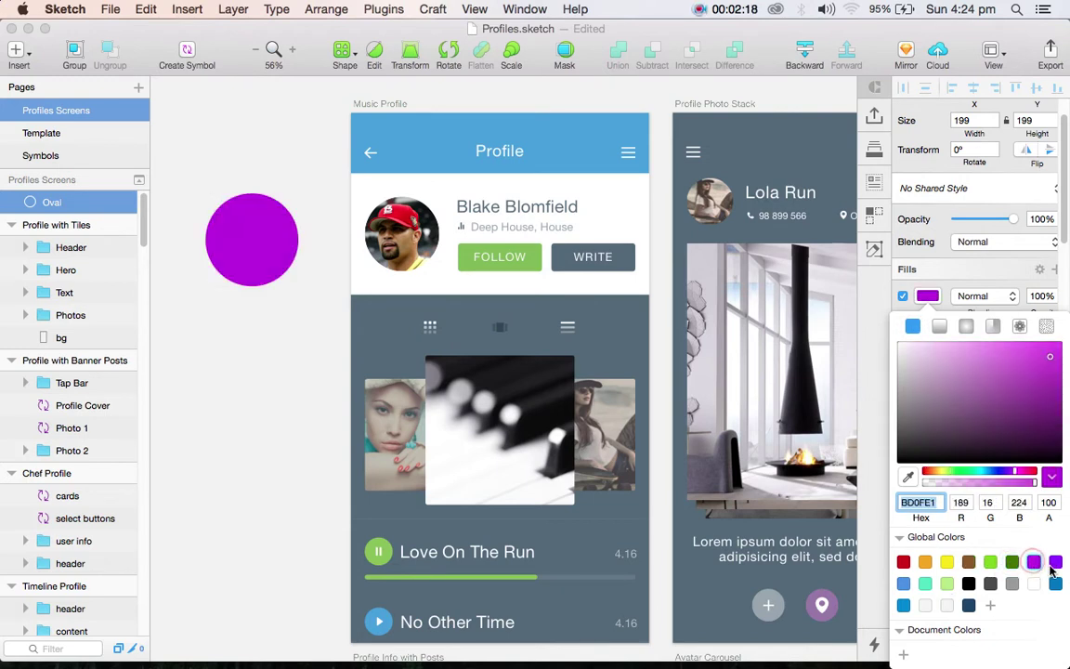
pyautogui.click(1055, 562)
pyautogui.click(938, 326)
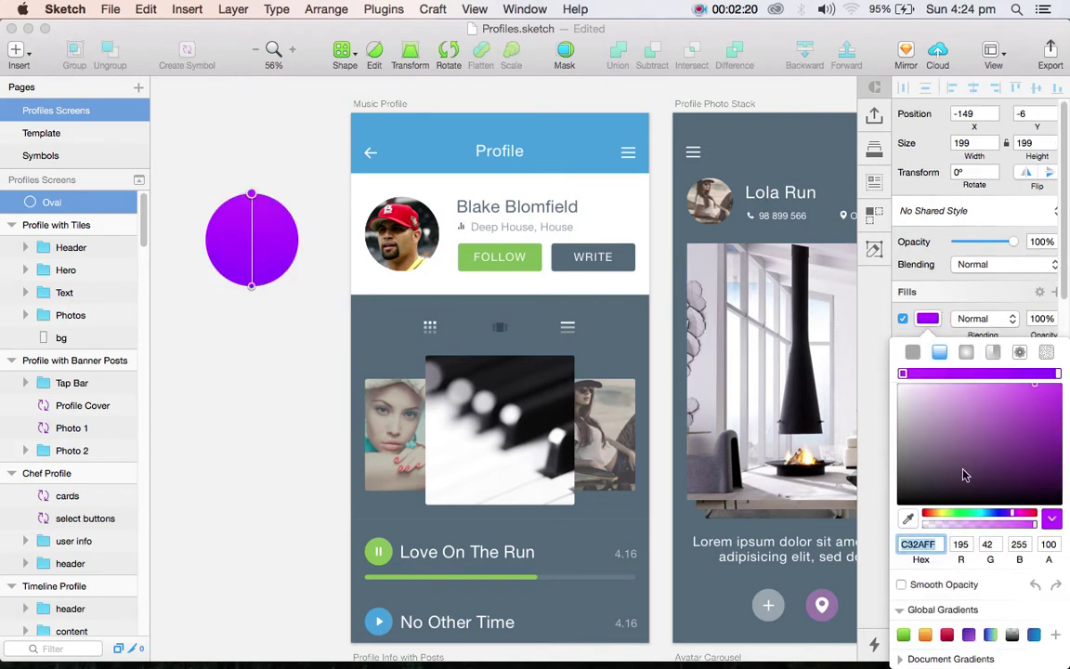
# Step: Try linear gradient presets on the oval, making the blue-green preset's stops more vivid
pyautogui.click(966, 373)
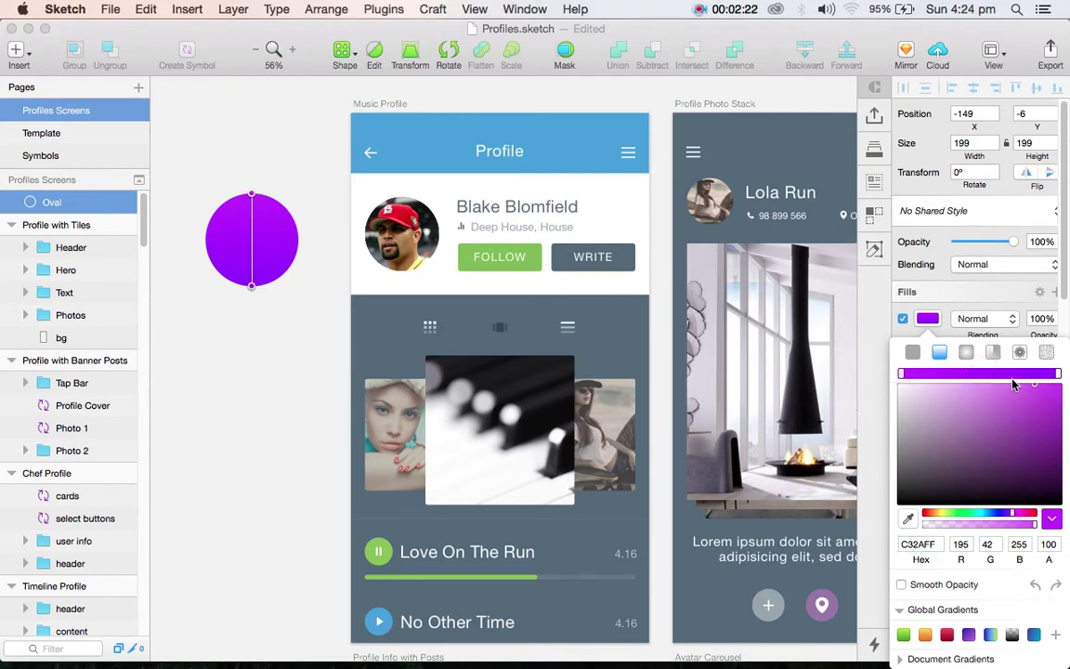
pyautogui.click(948, 635)
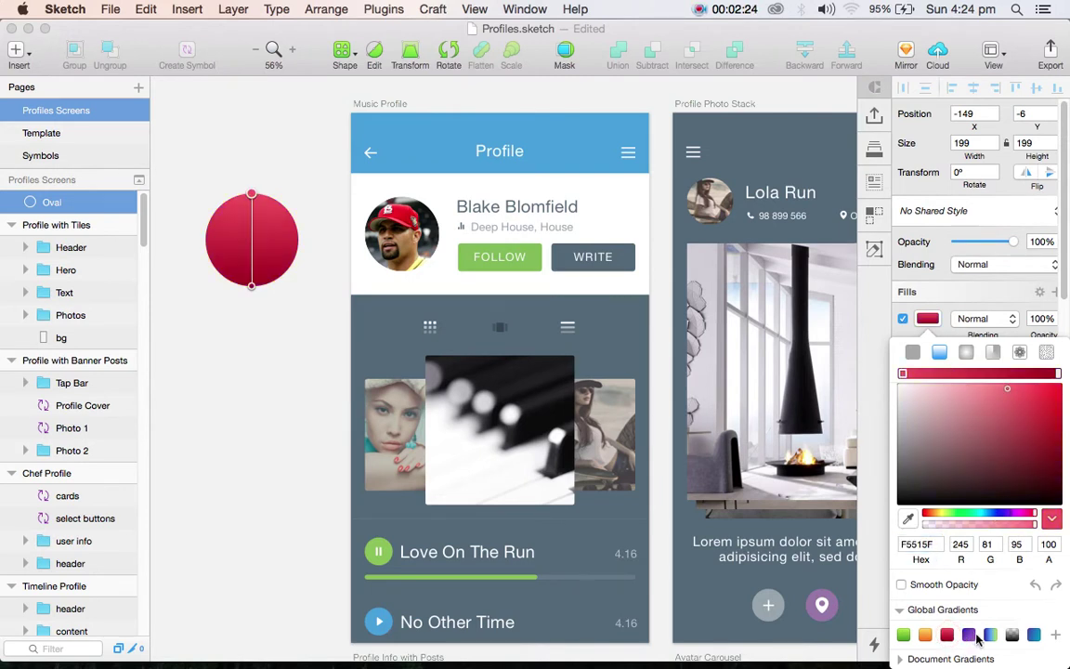
pyautogui.click(992, 636)
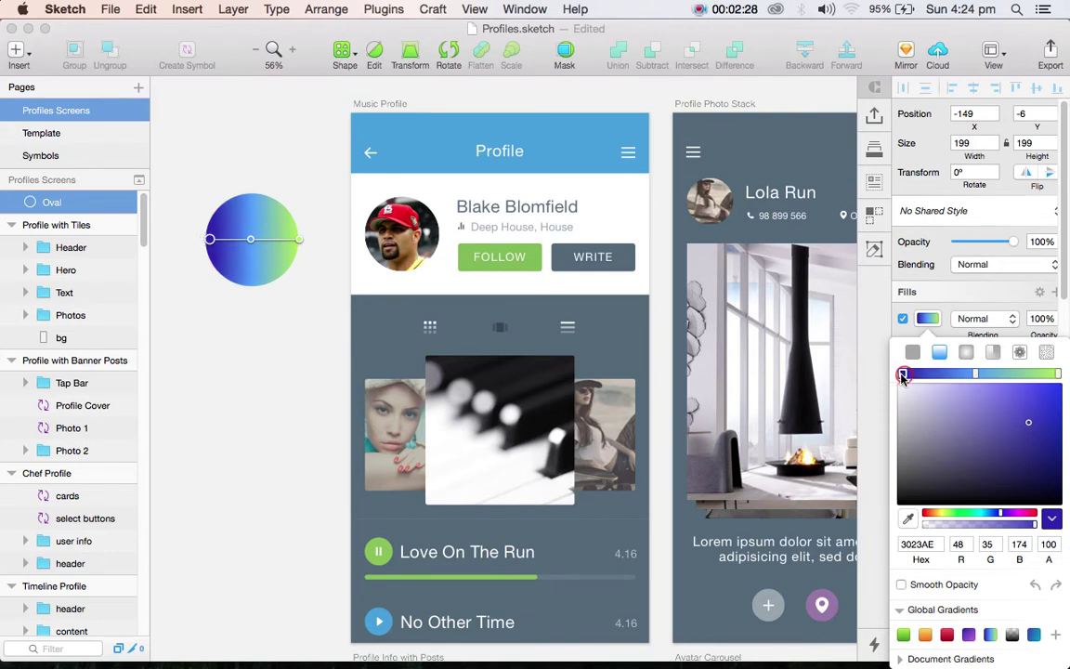
pyautogui.moveTo(961, 455); pyautogui.dragTo(1066, 391)
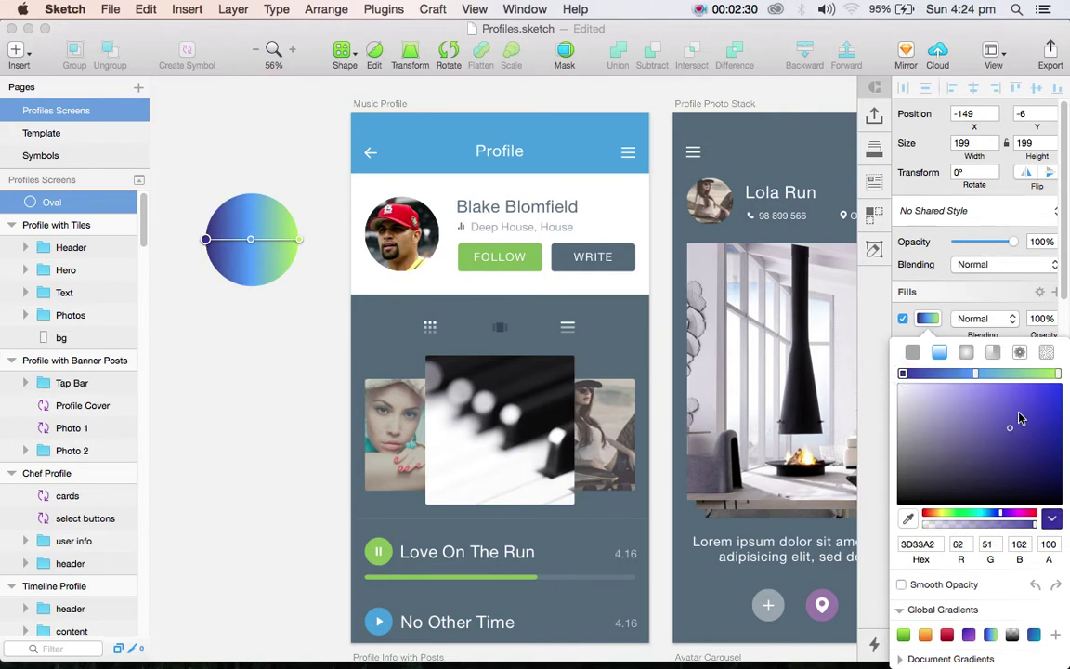
pyautogui.click(1058, 374)
pyautogui.moveTo(1056, 466); pyautogui.dragTo(1056, 439)
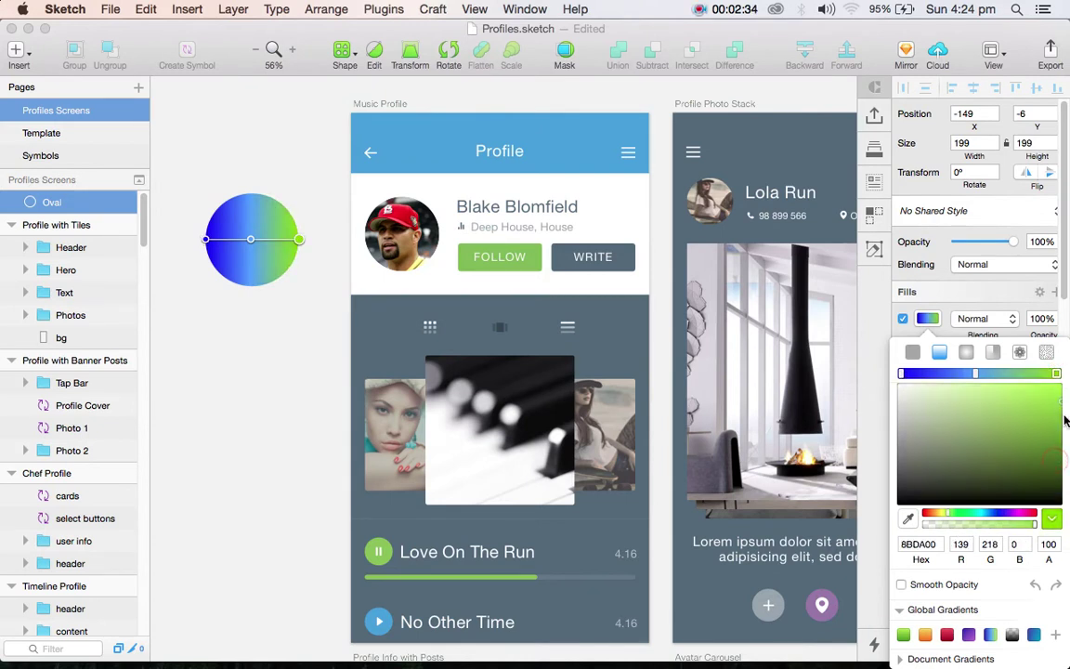
pyautogui.click(927, 635)
# Step: Settle on an angular blue-to-green gradient after trying radial and other presets
pyautogui.click(966, 355)
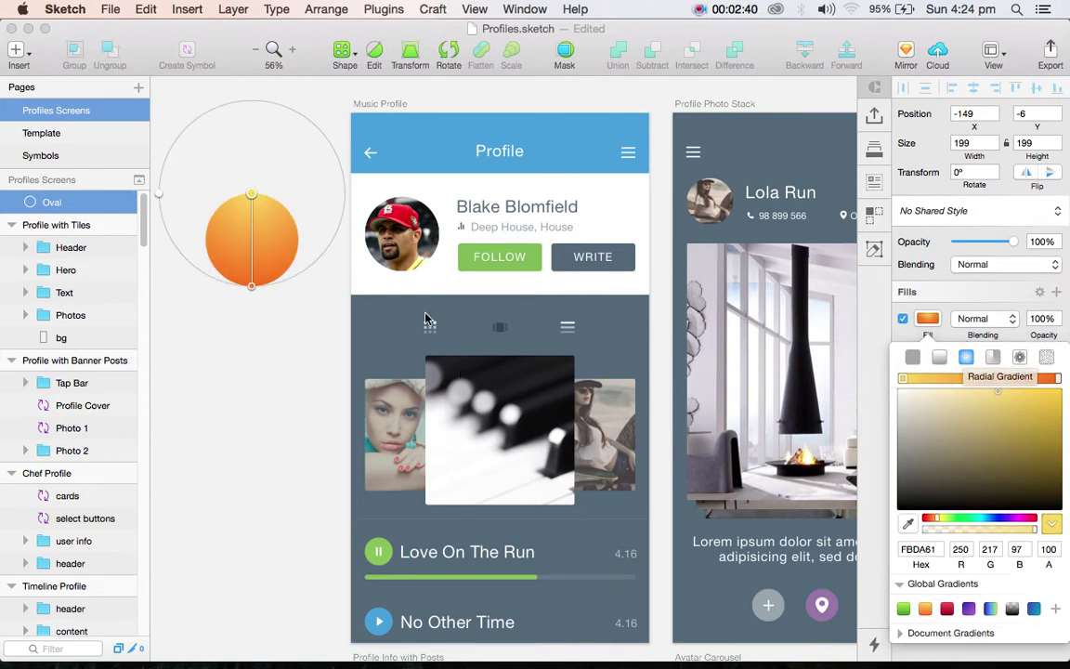
pyautogui.moveTo(252, 194); pyautogui.dragTo(251, 240)
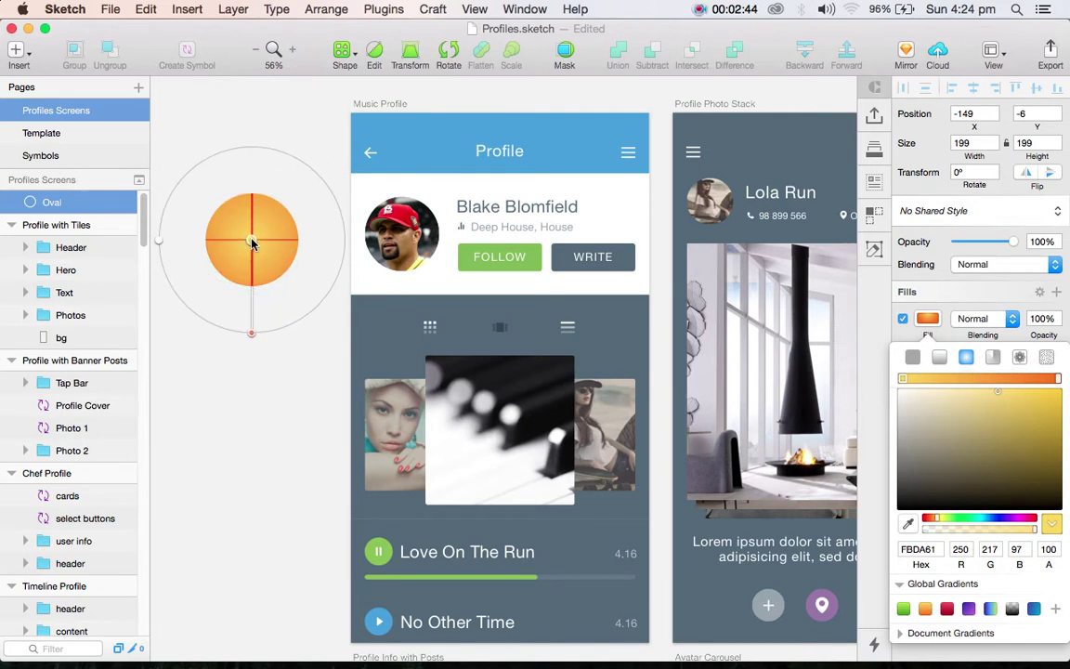
pyautogui.moveTo(251, 335)
pyautogui.mouseDown()
pyautogui.moveTo(250, 313)
pyautogui.moveTo(303, 296)
pyautogui.moveTo(292, 296)
pyautogui.mouseUp()
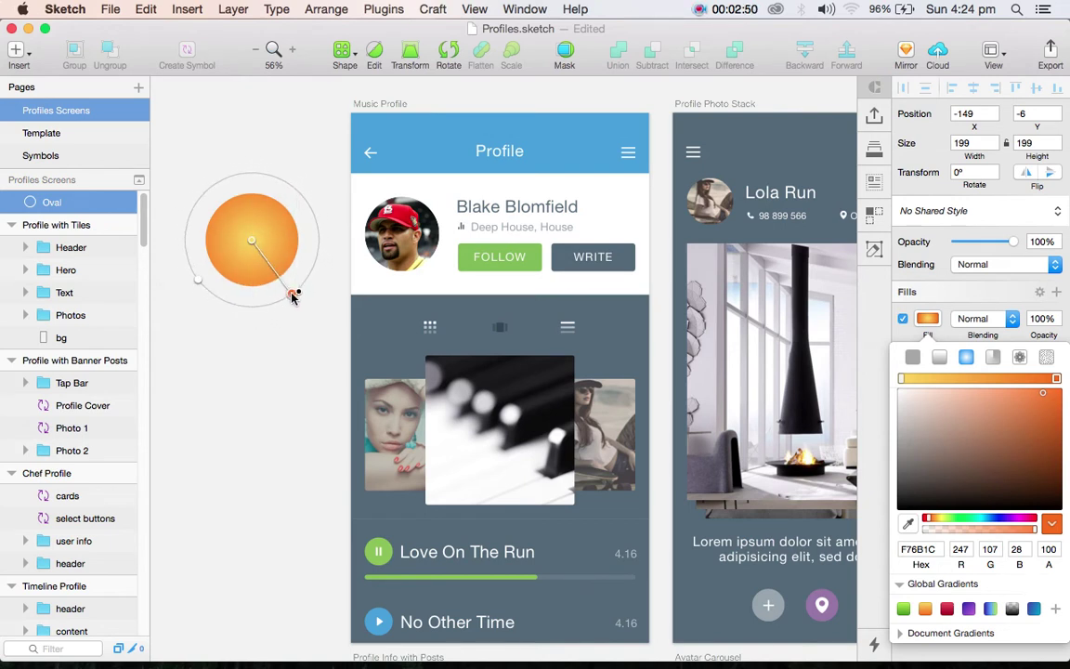
pyautogui.click(964, 358)
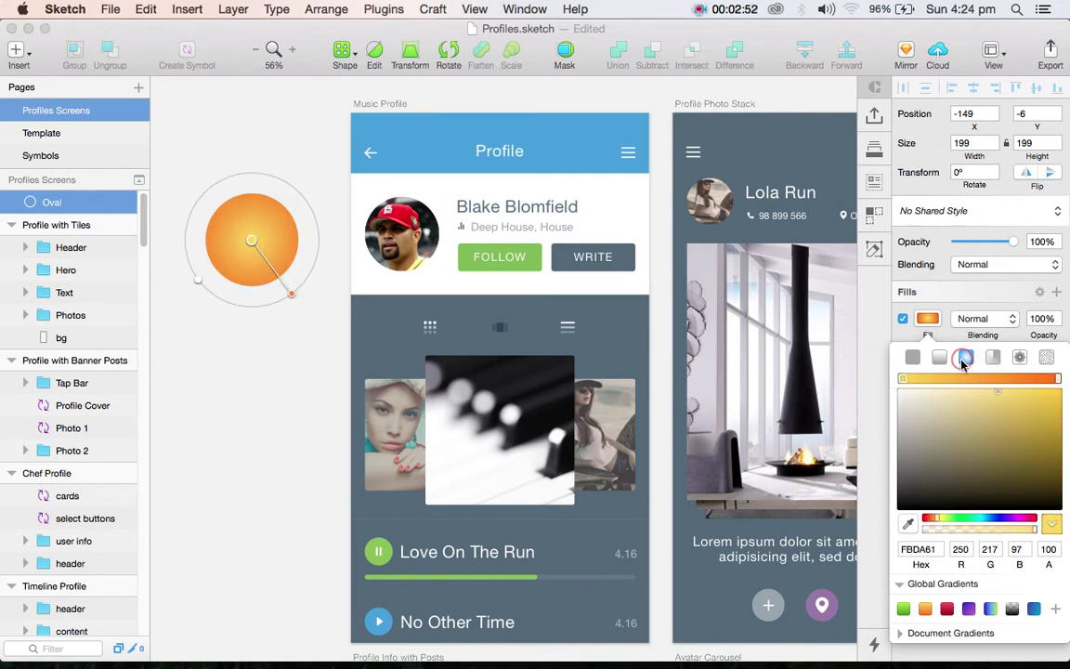
pyautogui.click(969, 609)
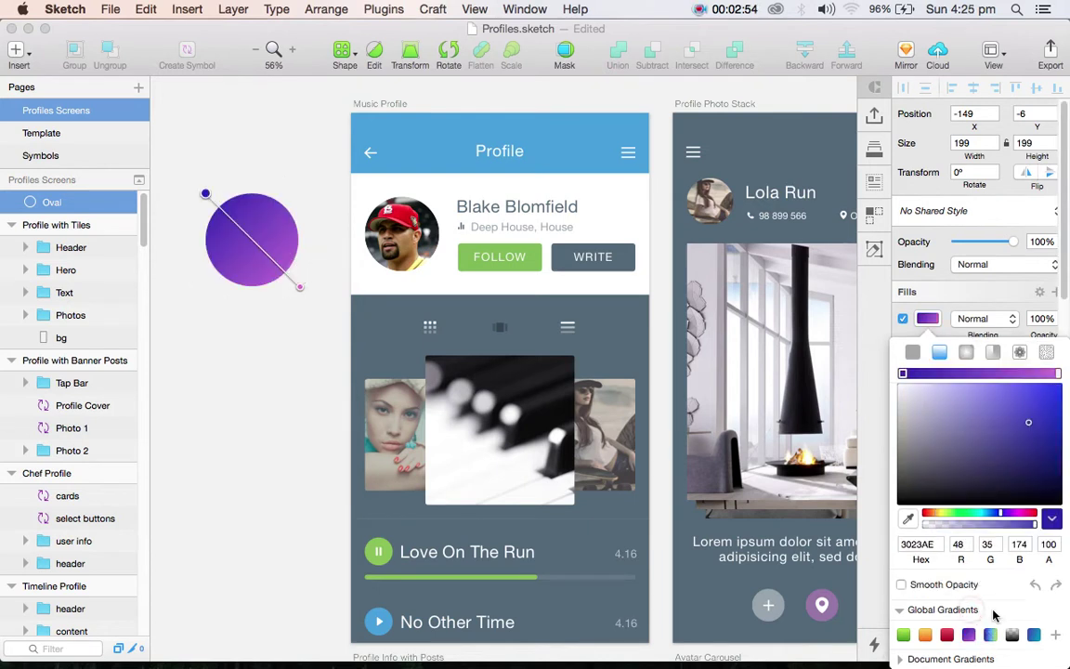
pyautogui.click(990, 635)
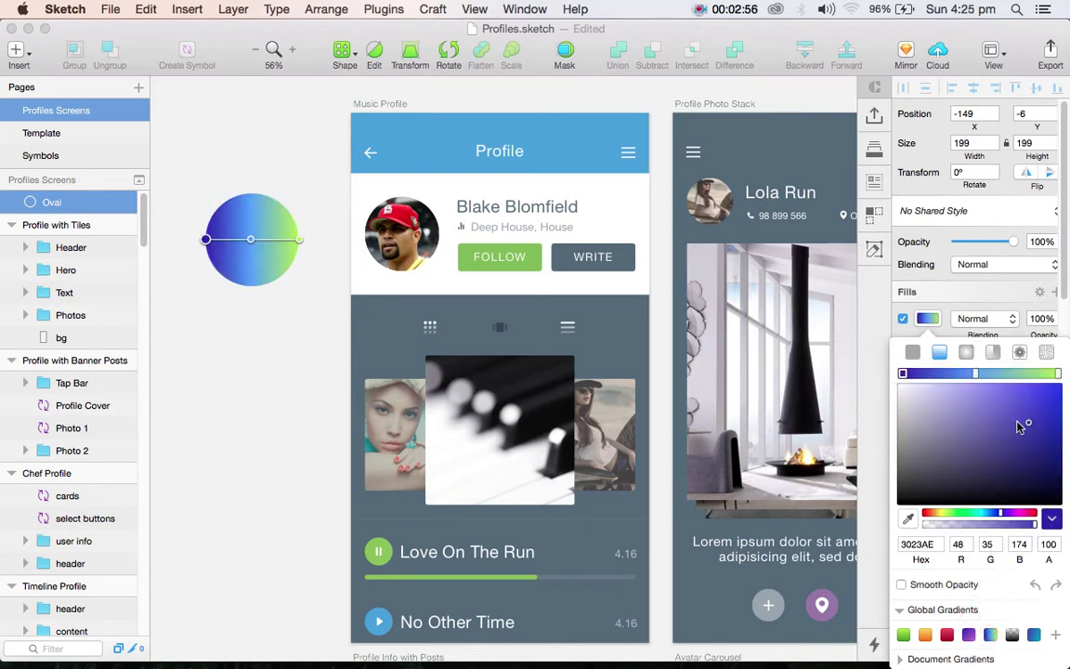
pyautogui.click(966, 352)
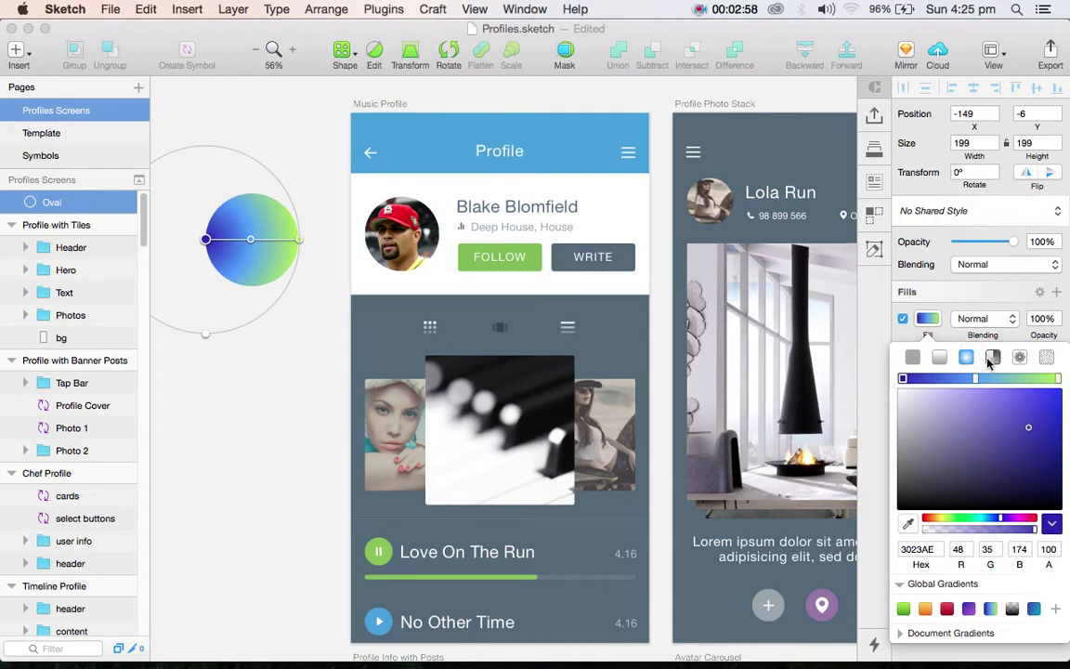
pyautogui.click(993, 359)
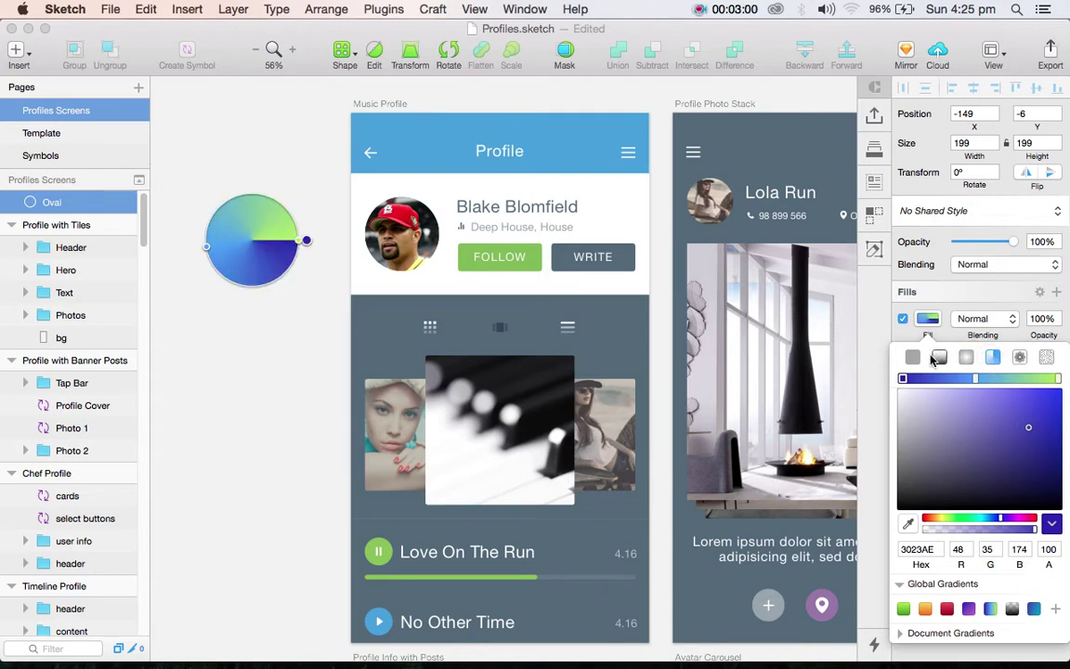
pyautogui.click(1046, 358)
# Step: Try Black, White and Original noise on the oval, then give it a checkerboard pattern fill
pyautogui.click(988, 381)
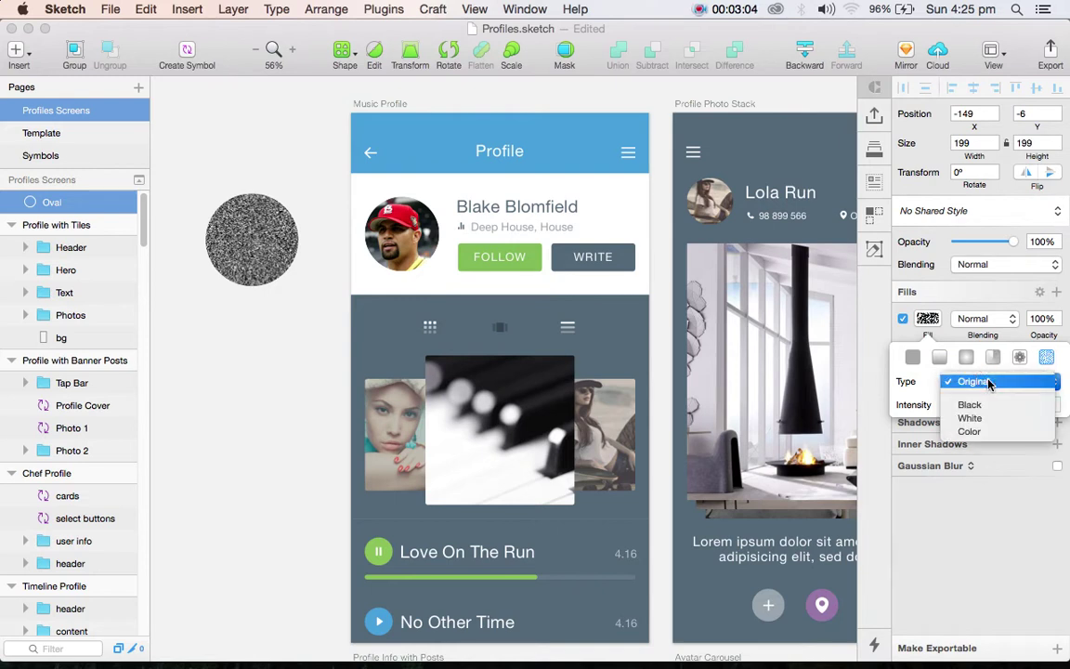
pyautogui.click(969, 405)
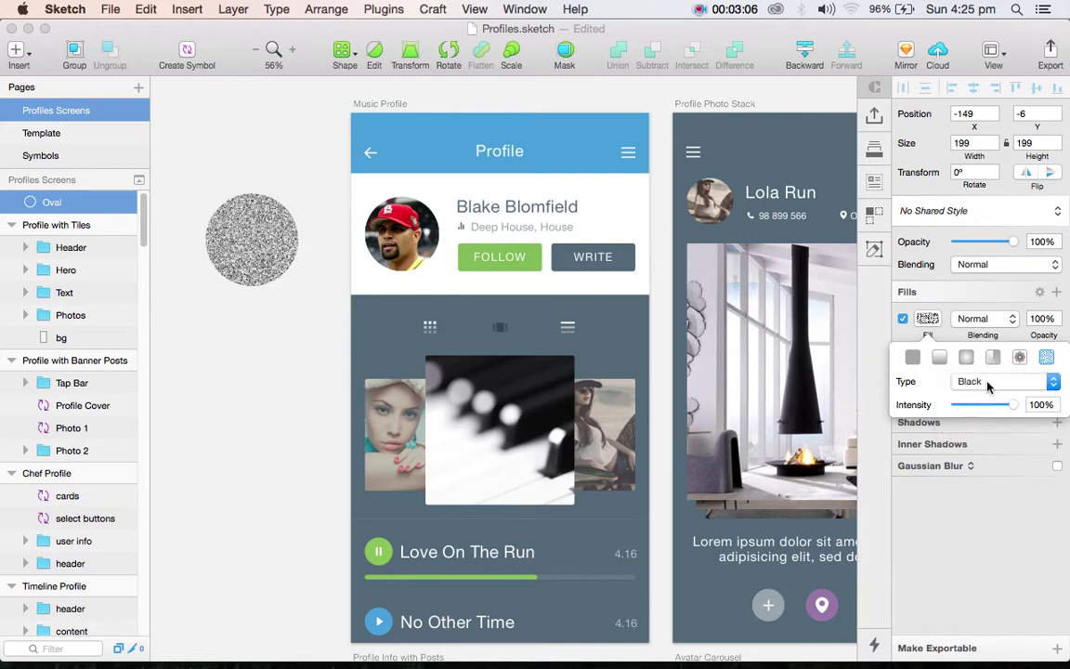
pyautogui.click(989, 382)
pyautogui.click(983, 394)
pyautogui.moveTo(1013, 409)
pyautogui.mouseDown()
pyautogui.moveTo(974, 406)
pyautogui.moveTo(1022, 409)
pyautogui.mouseUp()
pyautogui.click(1042, 382)
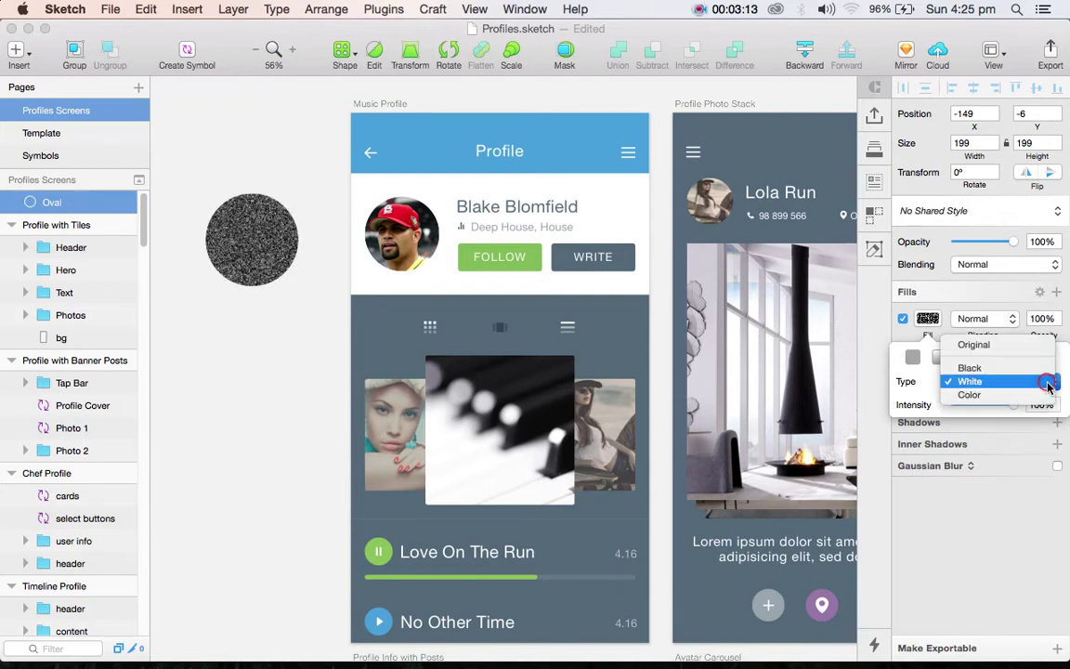
pyautogui.click(1010, 349)
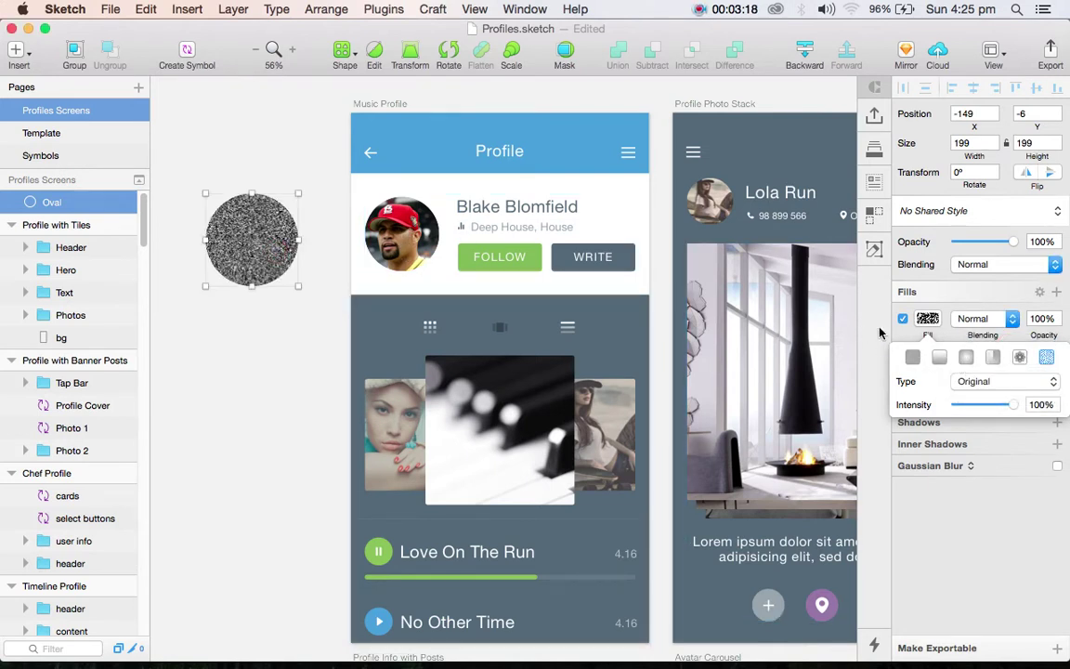
pyautogui.click(1021, 359)
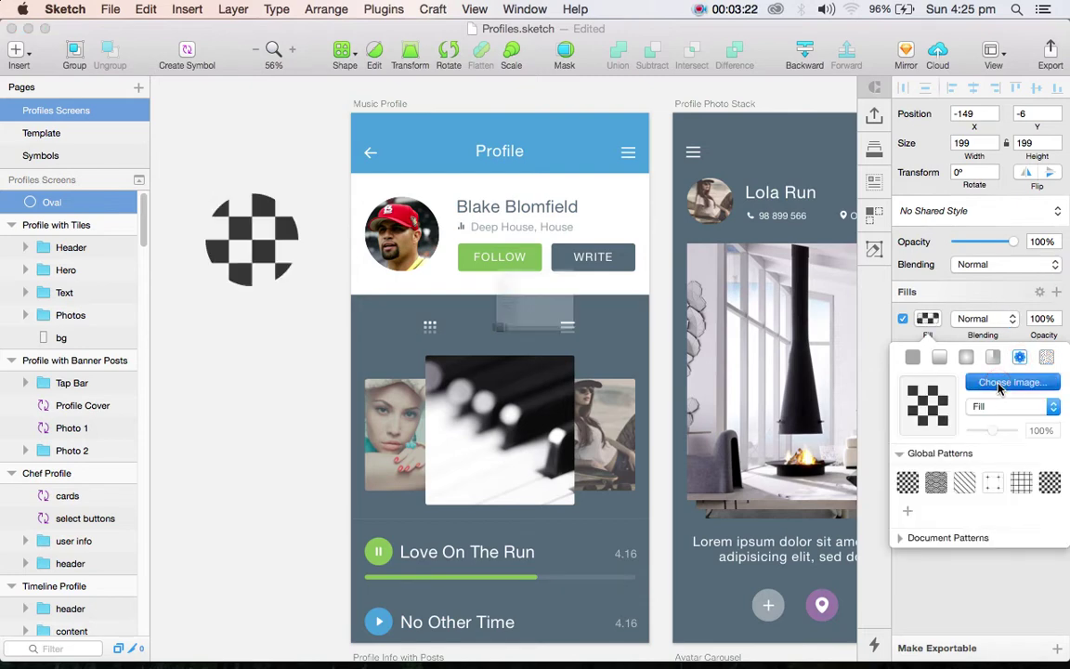
# Step: Fill the oval with image-7.png as its pattern image
pyautogui.click(1000, 386)
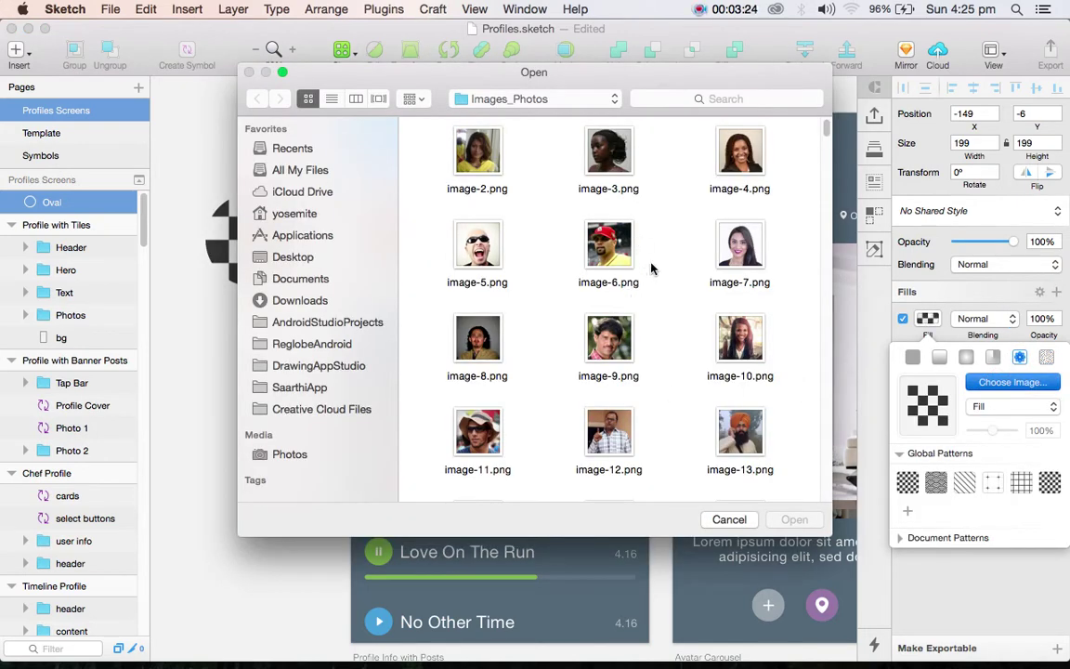
pyautogui.click(734, 244)
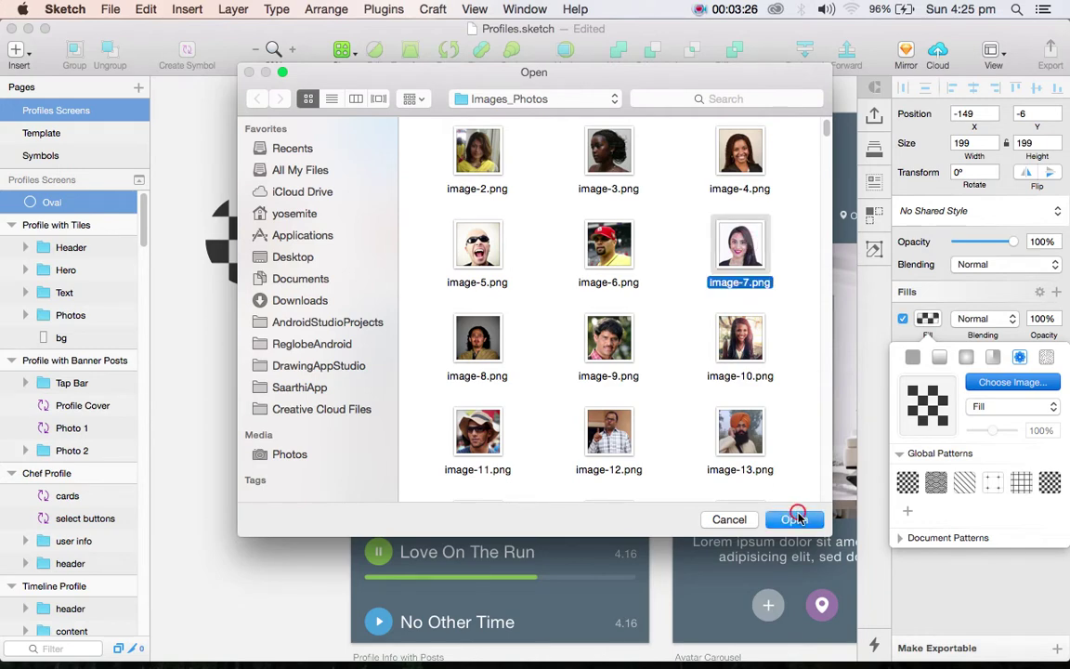
pyautogui.click(794, 520)
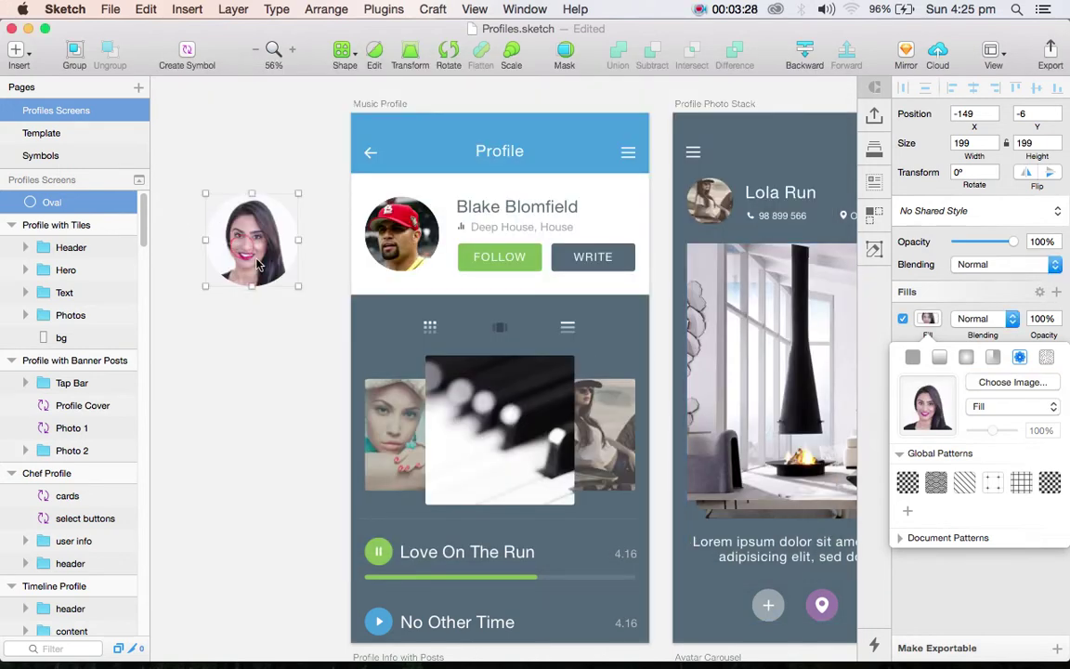
# Step: Try the portrait fill in Fit, Stretch and Tile modes, shrinking the tiles
pyautogui.click(989, 407)
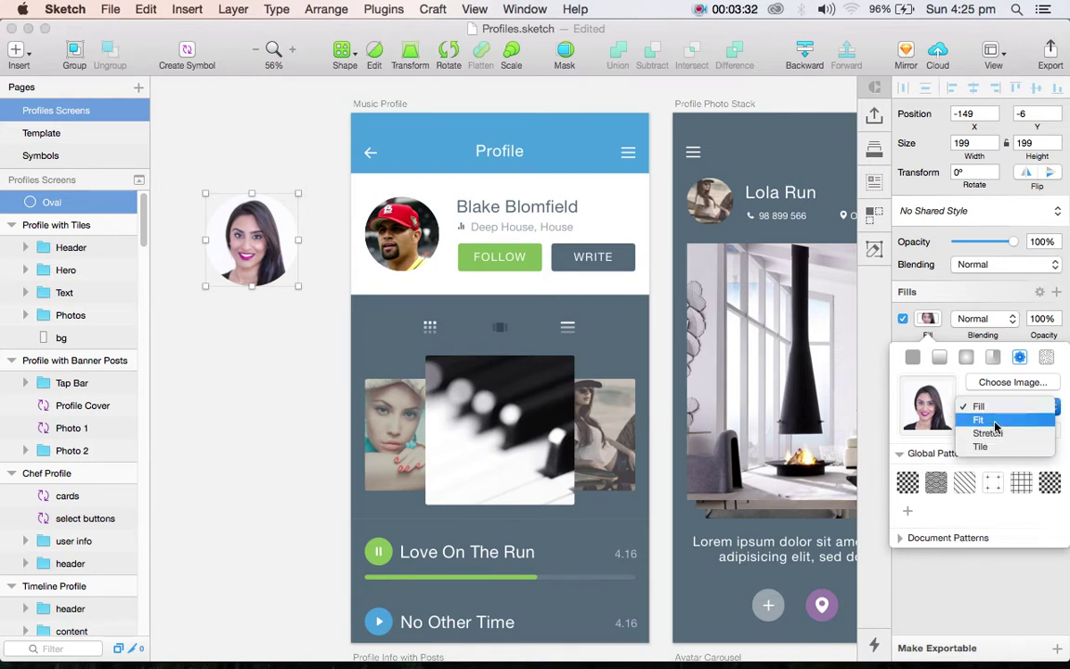
pyautogui.click(995, 422)
pyautogui.click(999, 414)
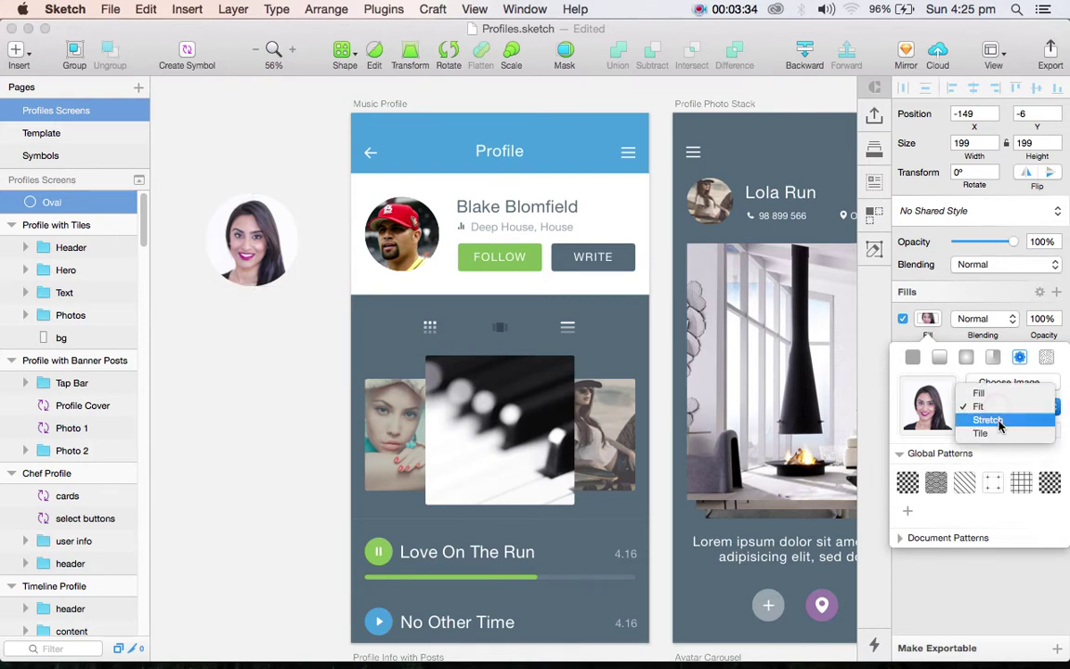
pyautogui.click(999, 421)
pyautogui.click(1002, 409)
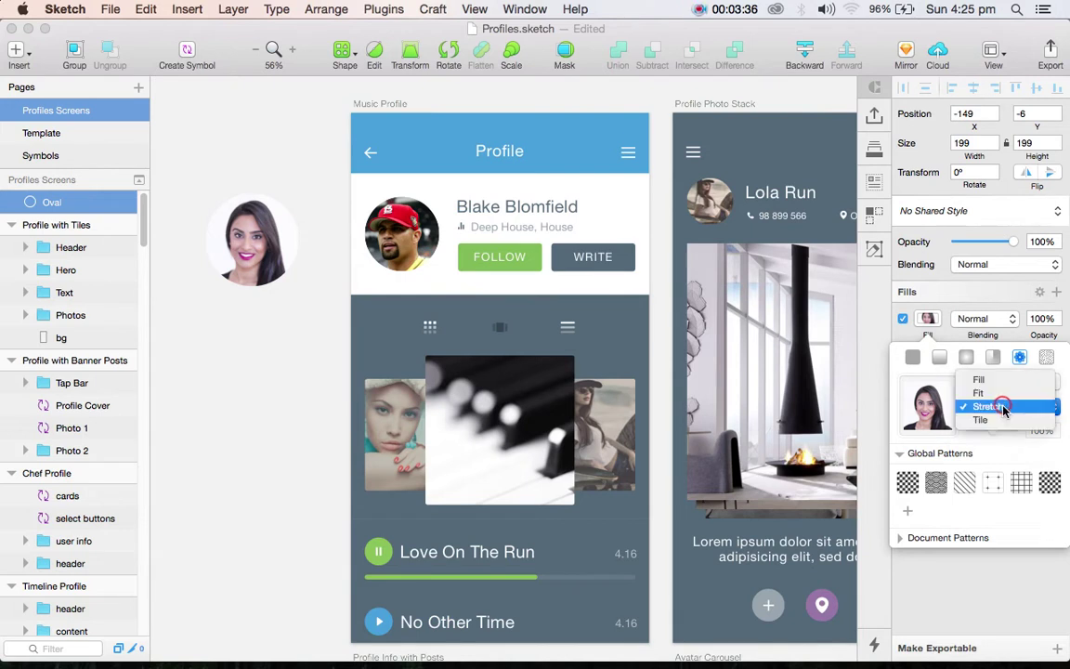
pyautogui.click(999, 421)
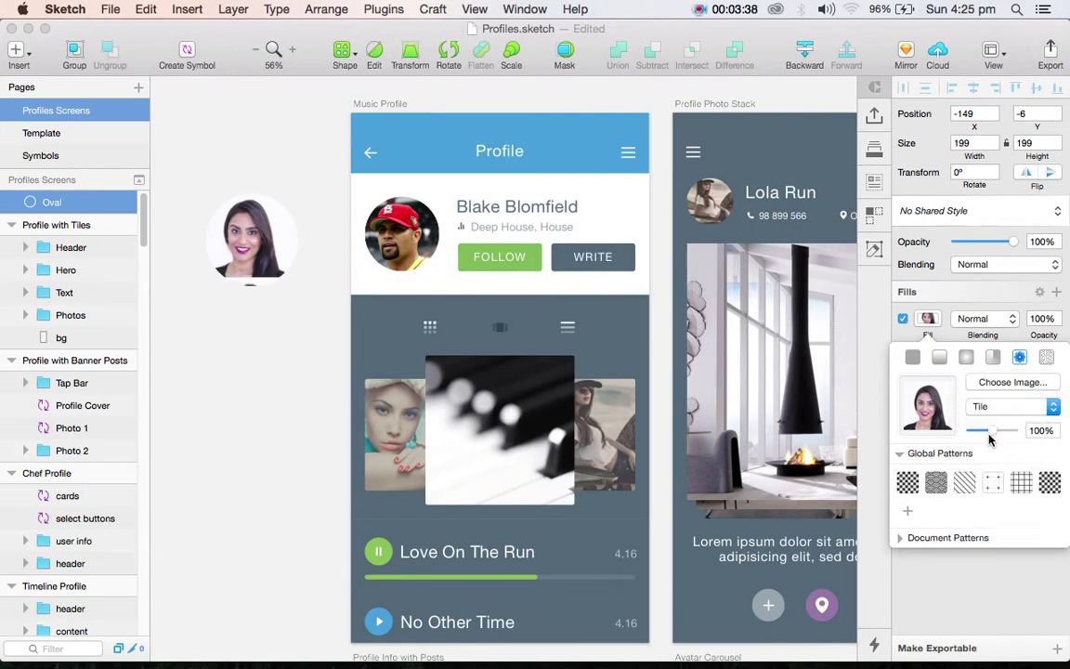
pyautogui.moveTo(991, 432)
pyautogui.mouseDown()
pyautogui.moveTo(968, 433)
pyautogui.moveTo(990, 428)
pyautogui.mouseUp()
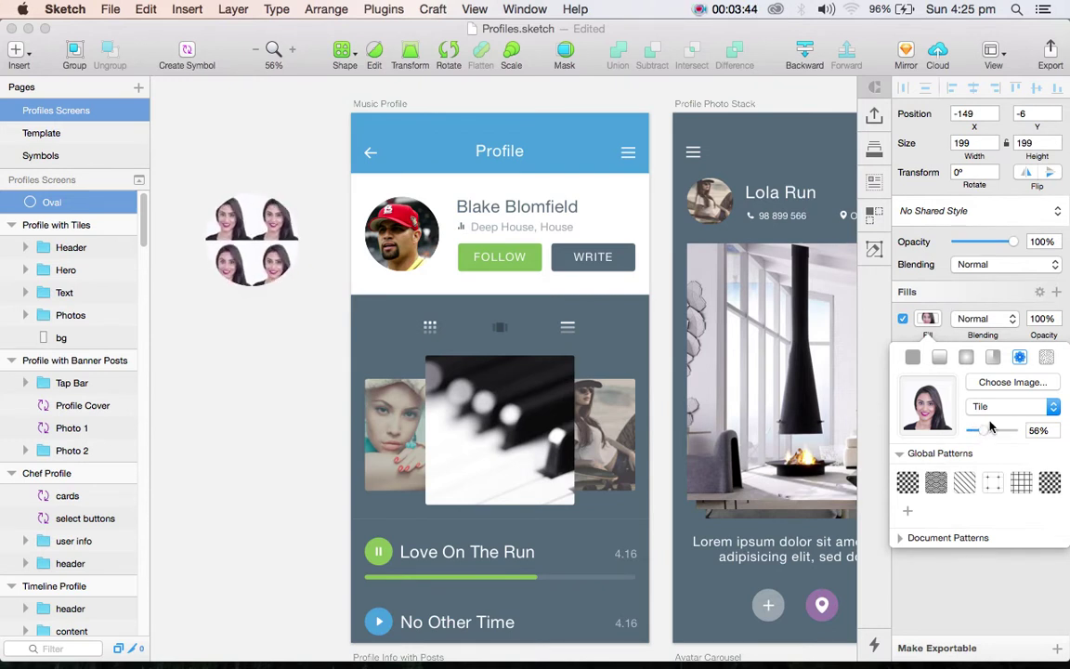
# Step: Cycle through Stretch and Fit back to Fill, then delete the portrait oval
pyautogui.click(993, 406)
pyautogui.click(999, 395)
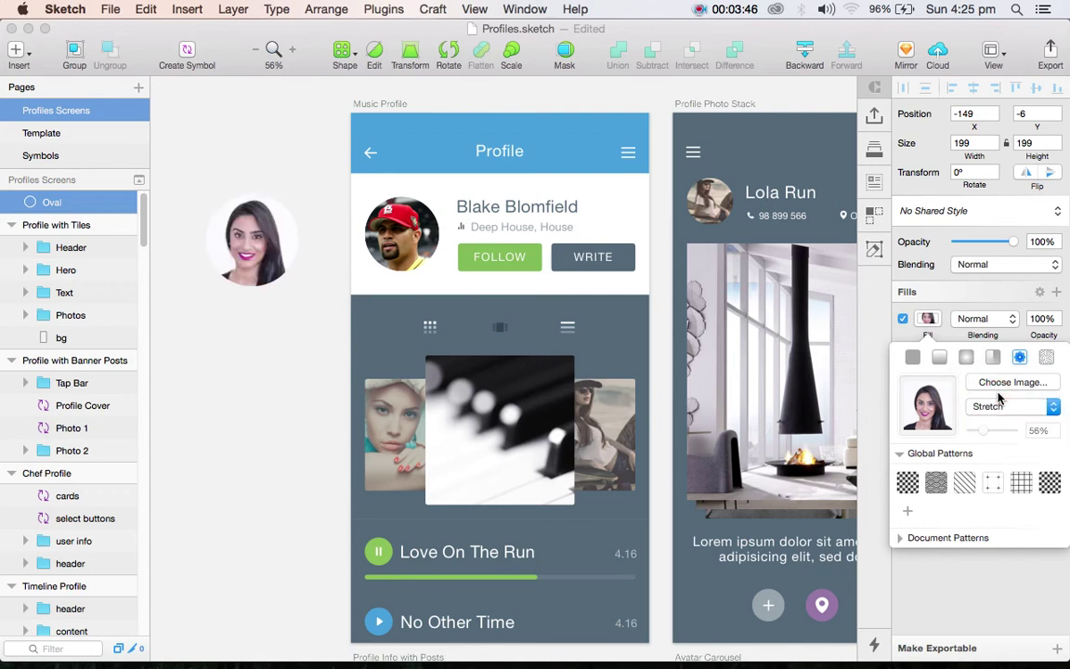
pyautogui.click(1001, 399)
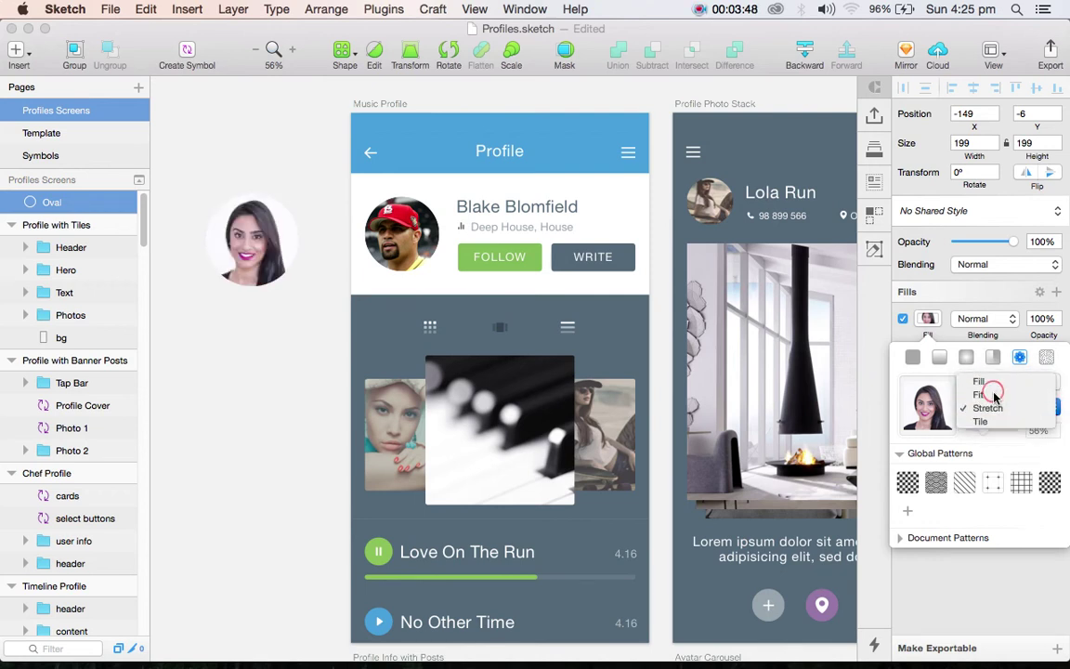
pyautogui.click(993, 393)
pyautogui.click(997, 407)
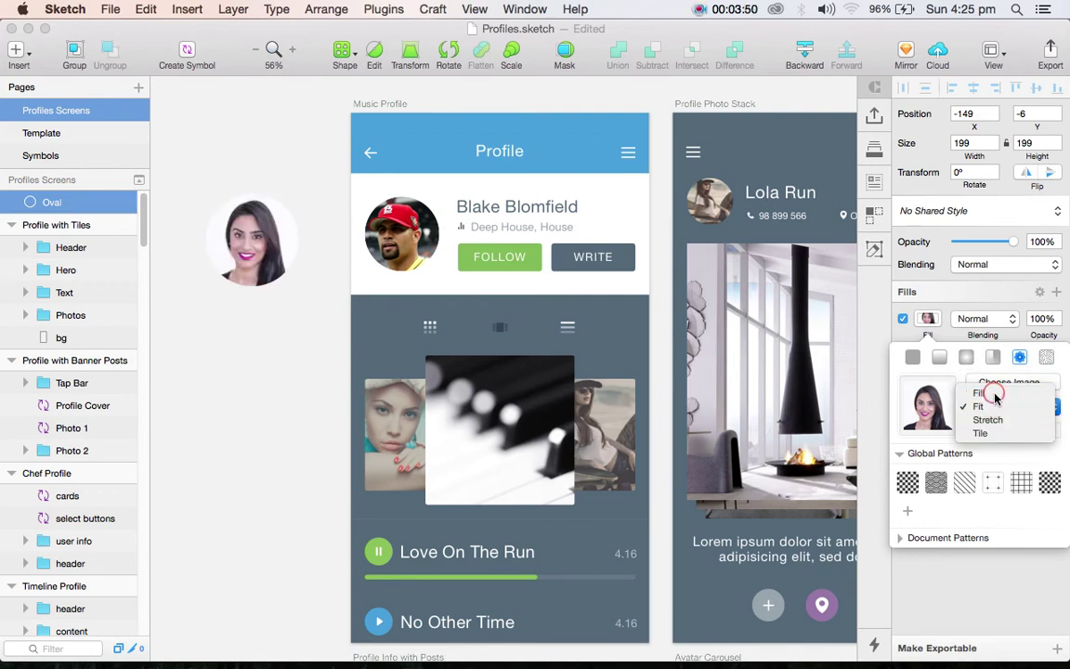
pyautogui.click(987, 396)
pyautogui.click(991, 407)
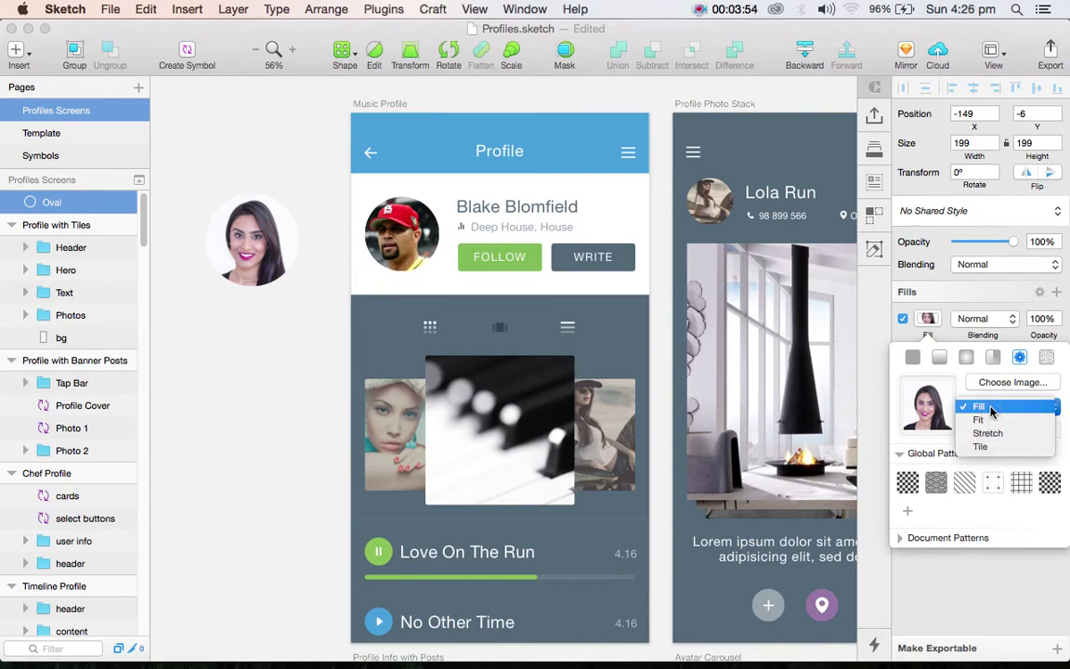
pyautogui.click(990, 407)
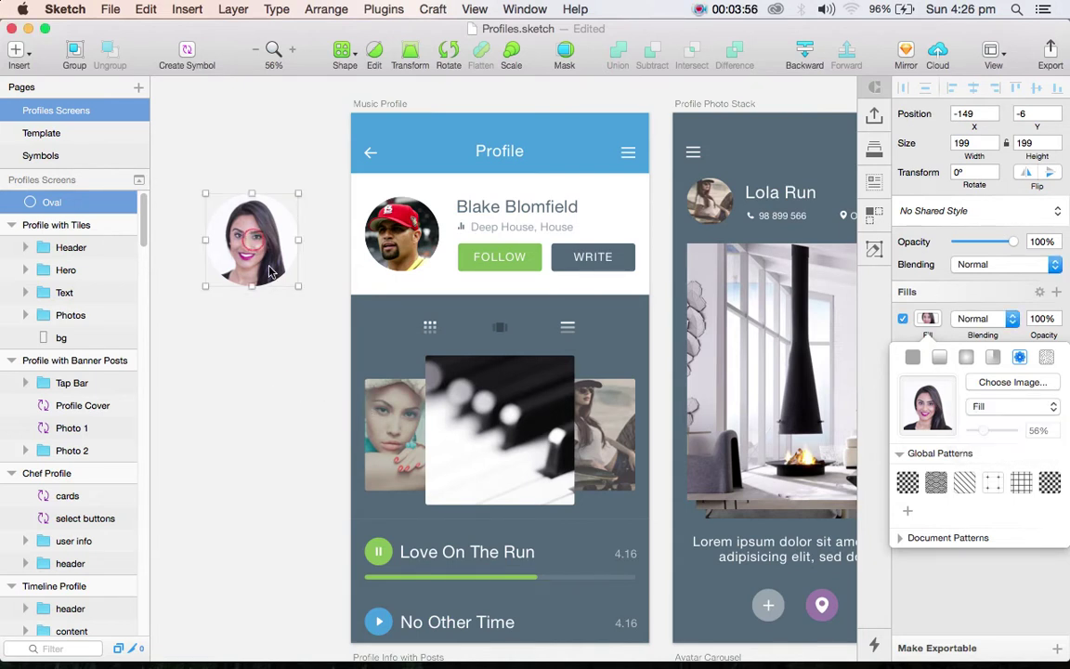
pyautogui.press('BackSpace')
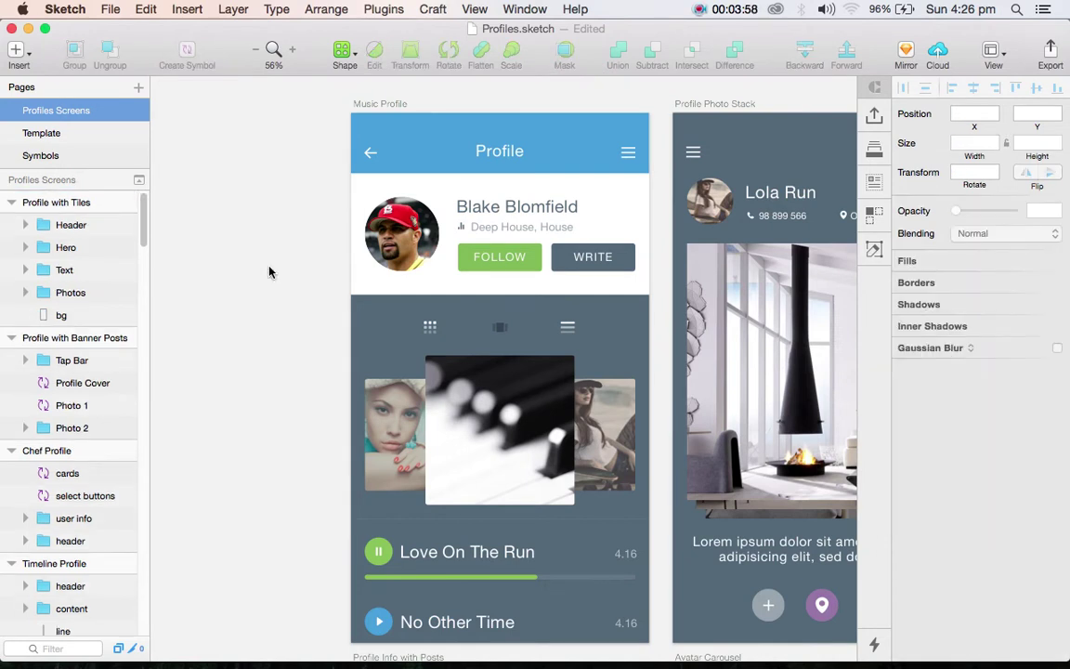
# Step: Draw a rectangle left of the Music Profile screen
pyautogui.click(500, 258)
pyautogui.click(500, 258)
pyautogui.click(246, 283)
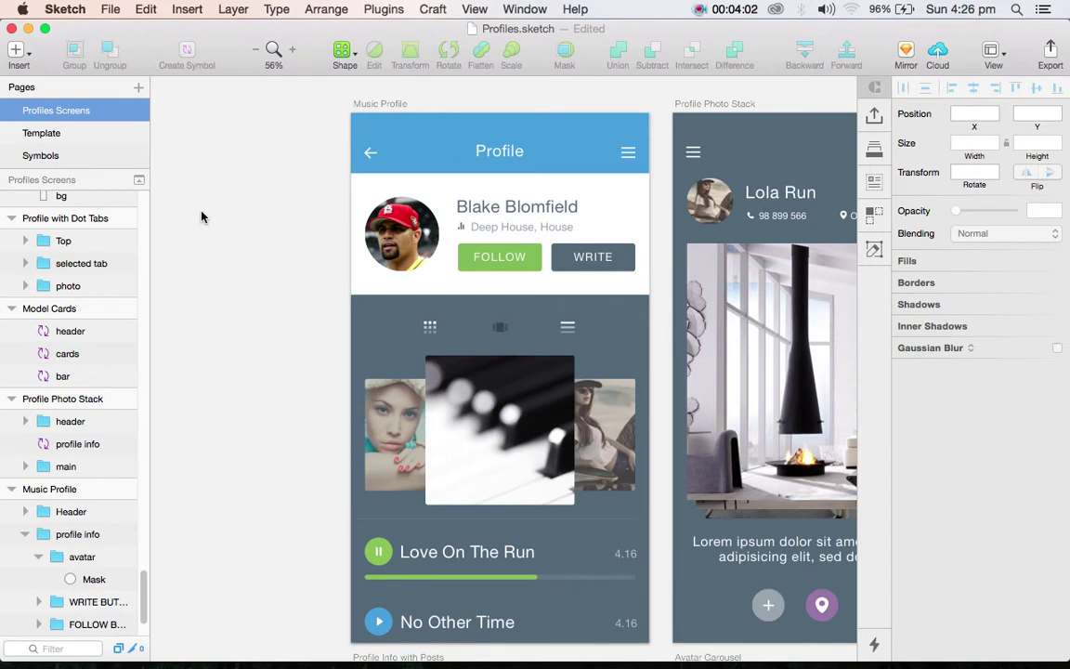
pyautogui.click(347, 59)
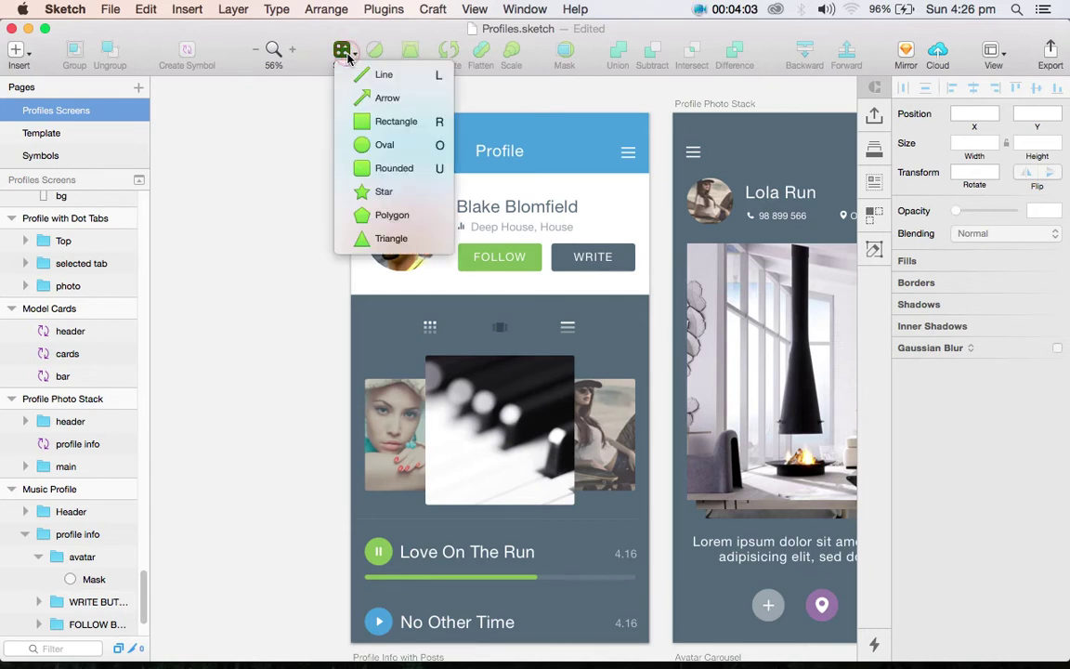
pyautogui.click(376, 122)
pyautogui.moveTo(174, 219); pyautogui.dragTo(290, 257)
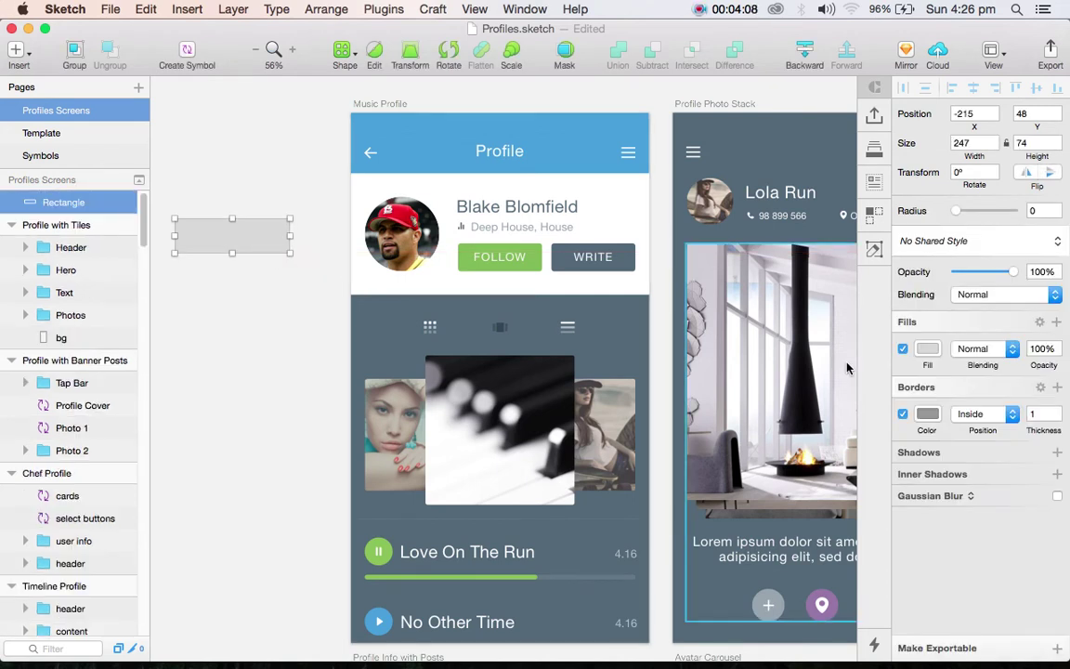
# Step: Fill the rectangle with the FOLLOW button's green 80B957 and turn off its border
pyautogui.click(928, 350)
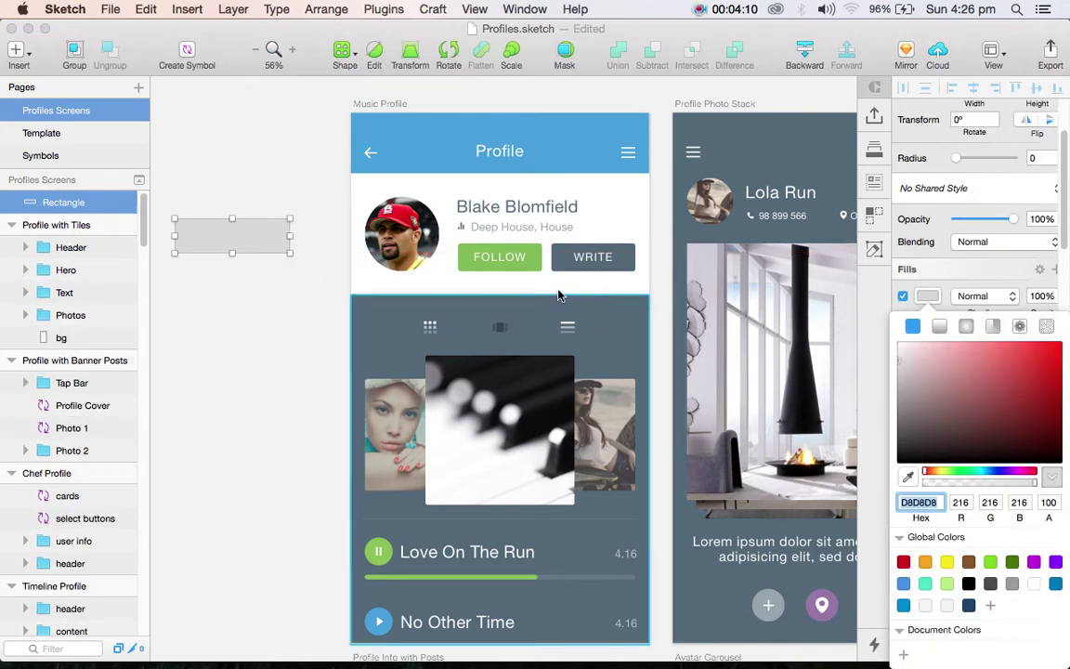
pyautogui.click(991, 561)
pyautogui.click(1035, 561)
pyautogui.click(908, 477)
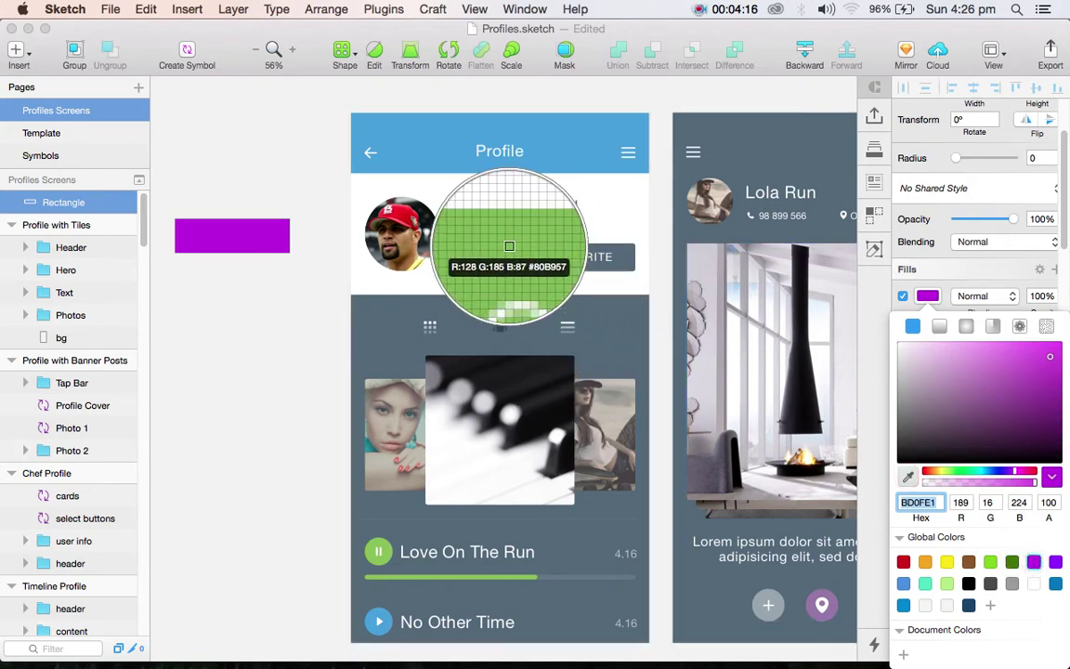
pyautogui.click(922, 485)
pyautogui.click(909, 480)
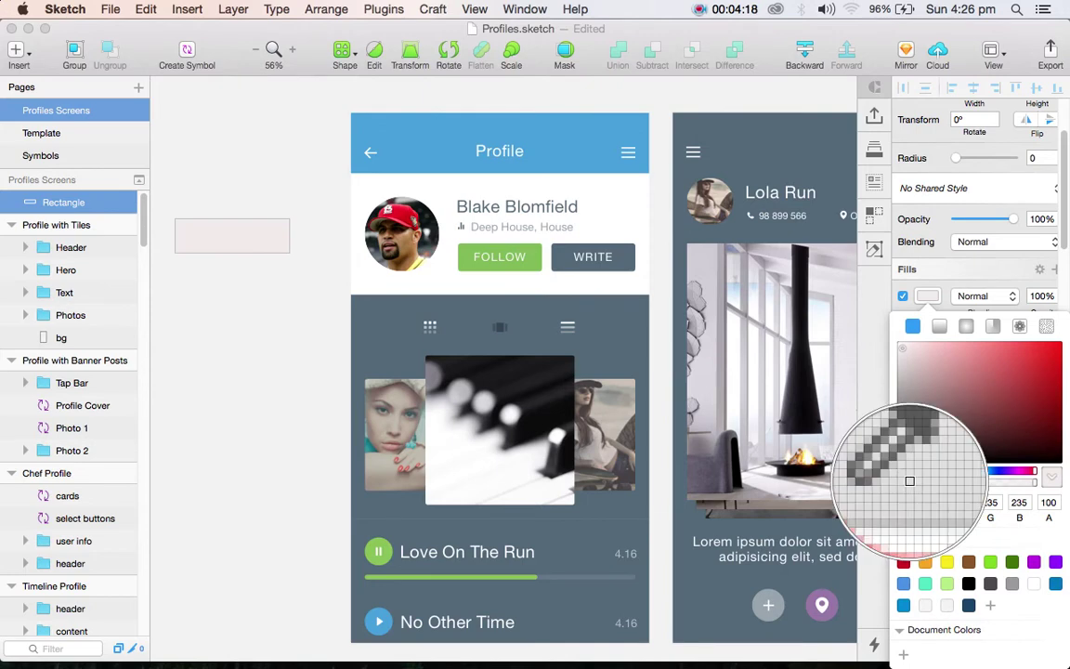
pyautogui.click(506, 264)
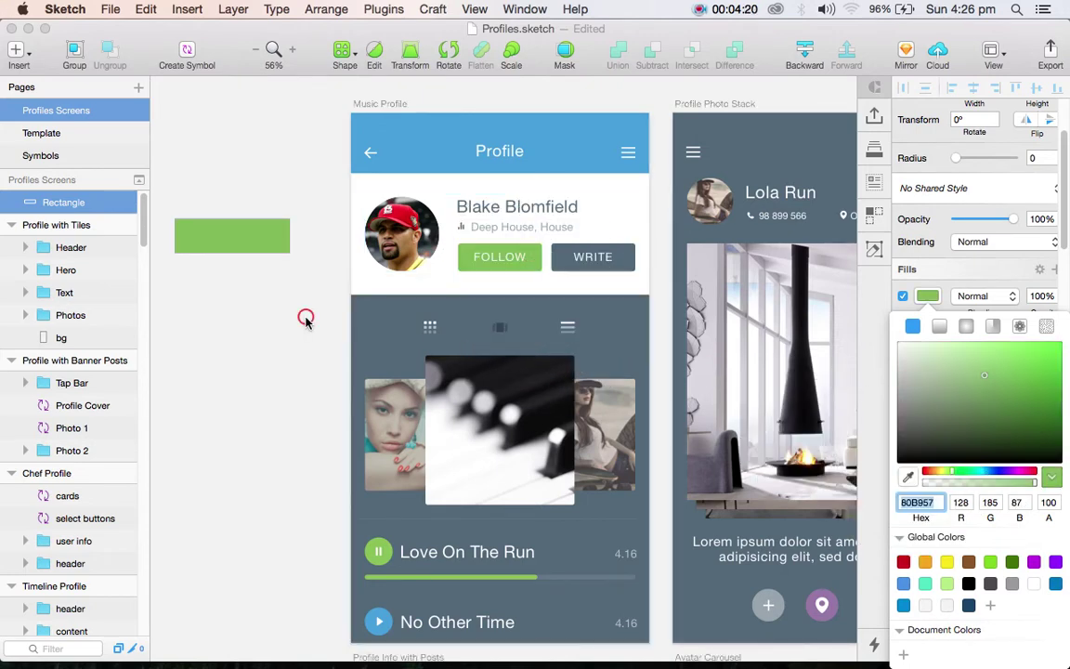
pyautogui.click(305, 319)
pyautogui.click(239, 234)
pyautogui.click(903, 415)
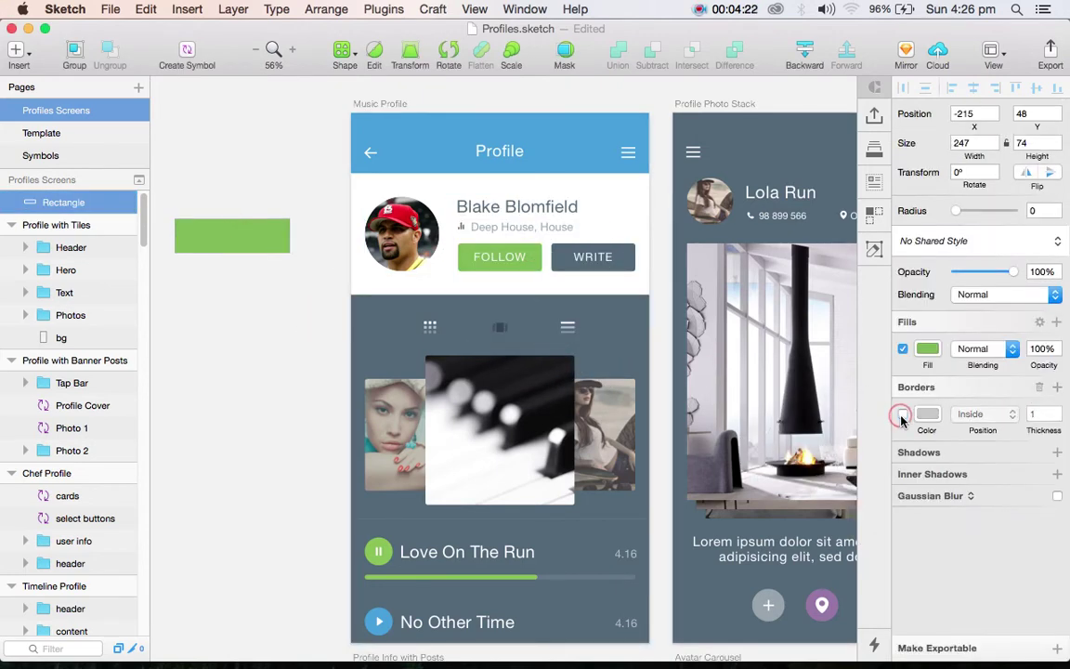
# Step: Try a 13-point purple border on the rectangle, then turn the border off
pyautogui.moveTo(1035, 428); pyautogui.dragTo(1050, 432)
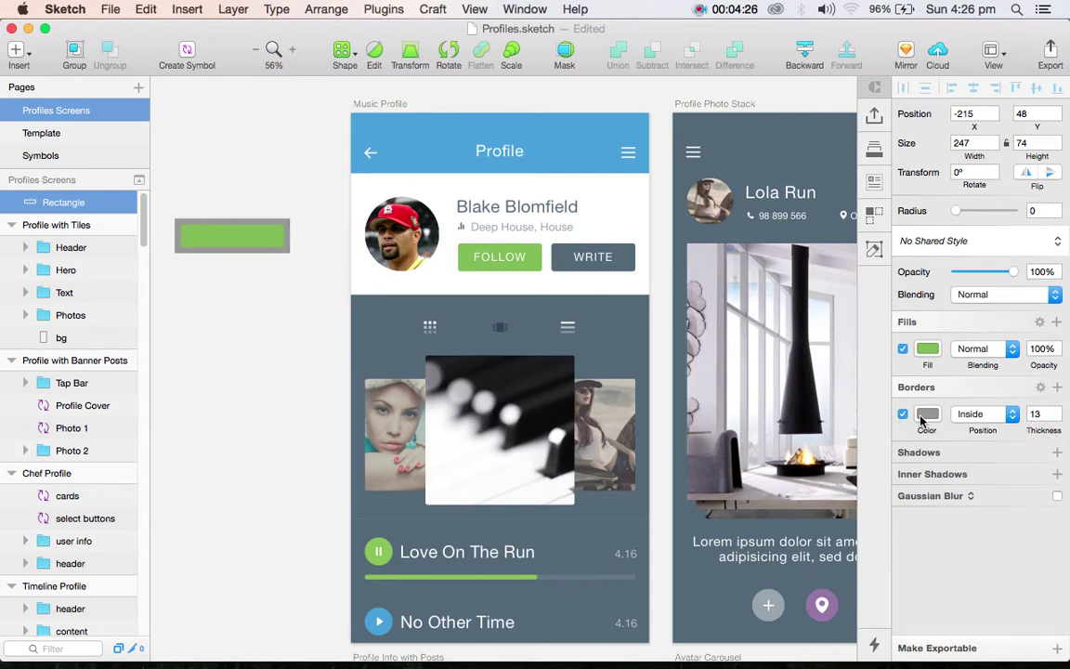
pyautogui.click(925, 416)
pyautogui.click(1034, 563)
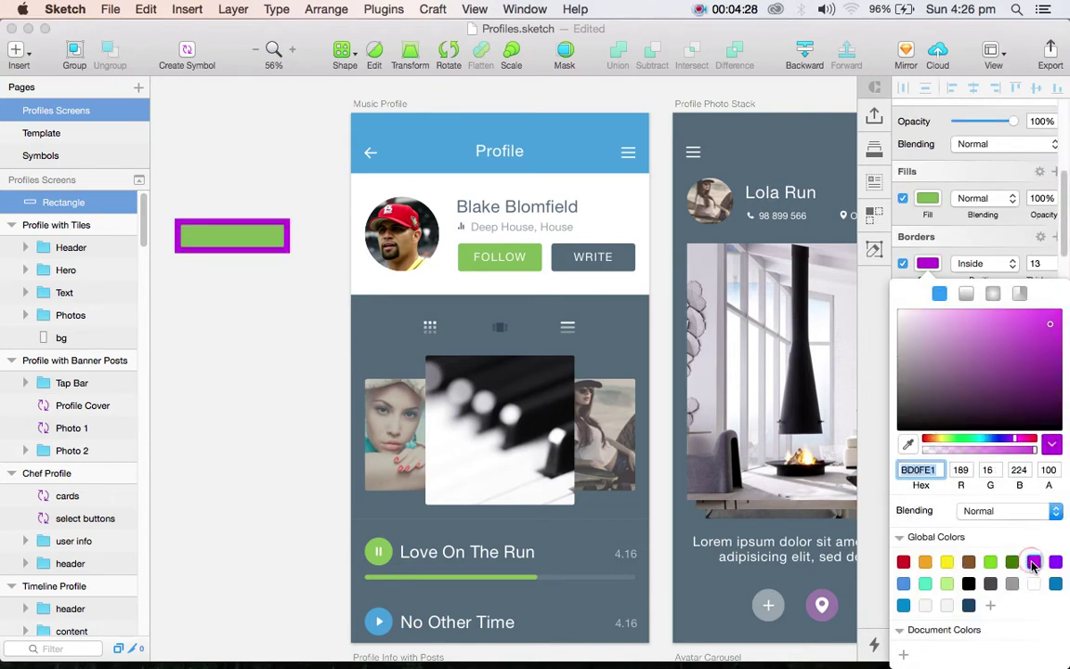
pyautogui.click(903, 264)
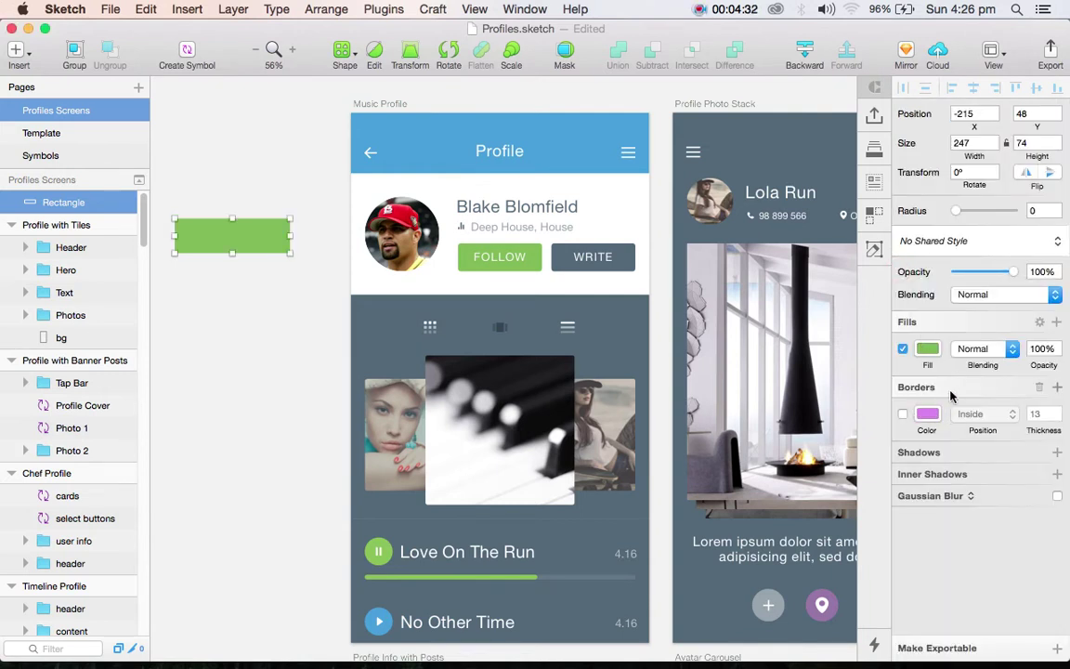
# Step: Round the green rectangle's corners to a radius of about 18
pyautogui.click(252, 360)
pyautogui.click(243, 244)
pyautogui.moveTo(957, 211); pyautogui.dragTo(976, 211)
pyautogui.moveTo(977, 214); pyautogui.dragTo(979, 214)
# Step: Set radius to 17 and inspect the FOLLOW button's label and background shape
pyautogui.click(268, 287)
pyautogui.click(272, 238)
pyautogui.click(517, 268)
pyautogui.doubleClick(519, 269)
pyautogui.doubleClick(521, 270)
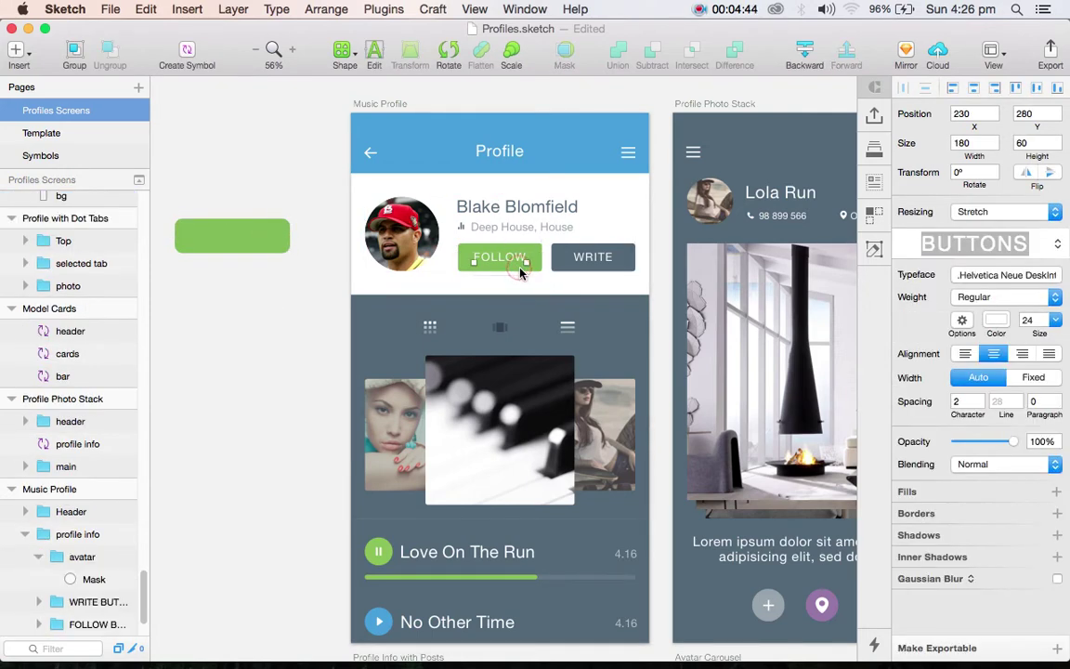
pyautogui.click(462, 266)
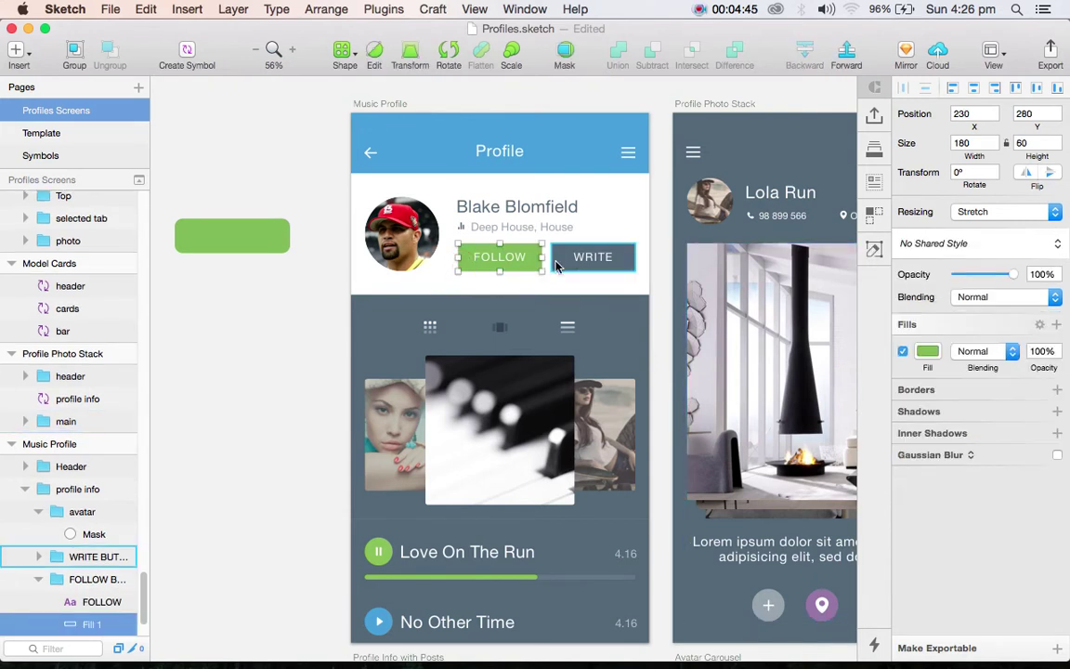
pyautogui.doubleClick(471, 268)
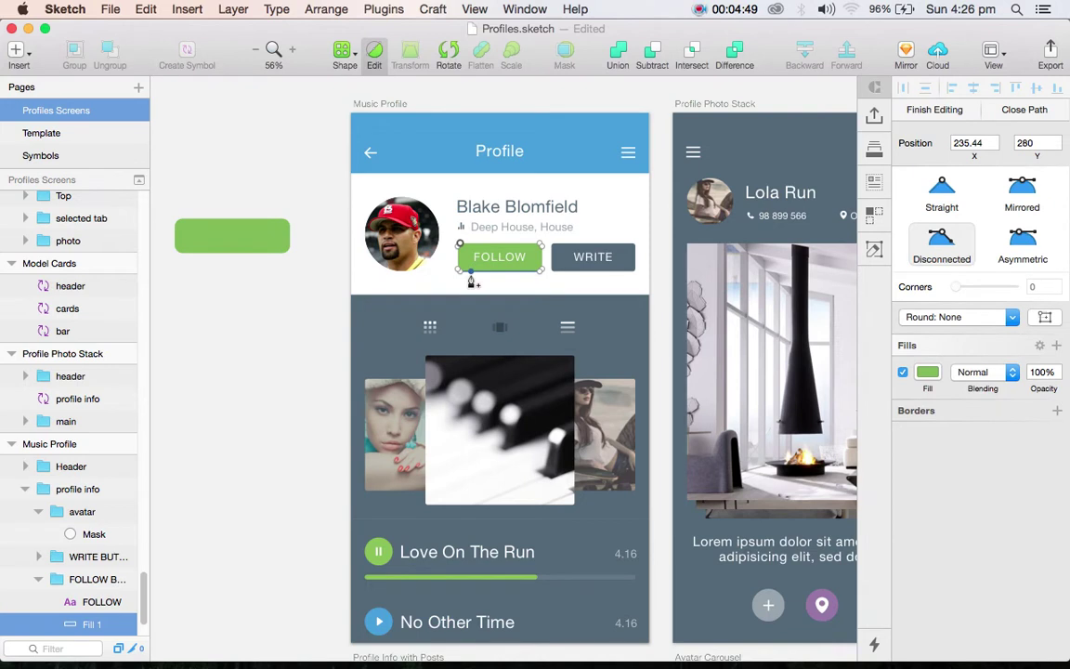
pyautogui.press('Escape')
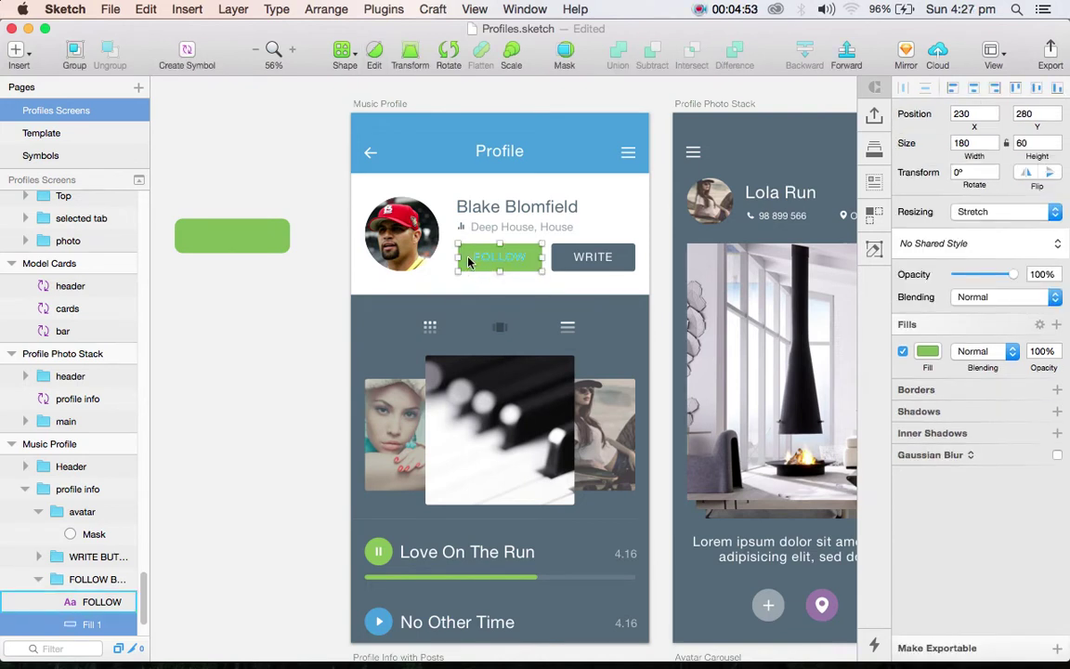
# Step: Reduce the green rectangle's corner radius to 4
pyautogui.click(249, 242)
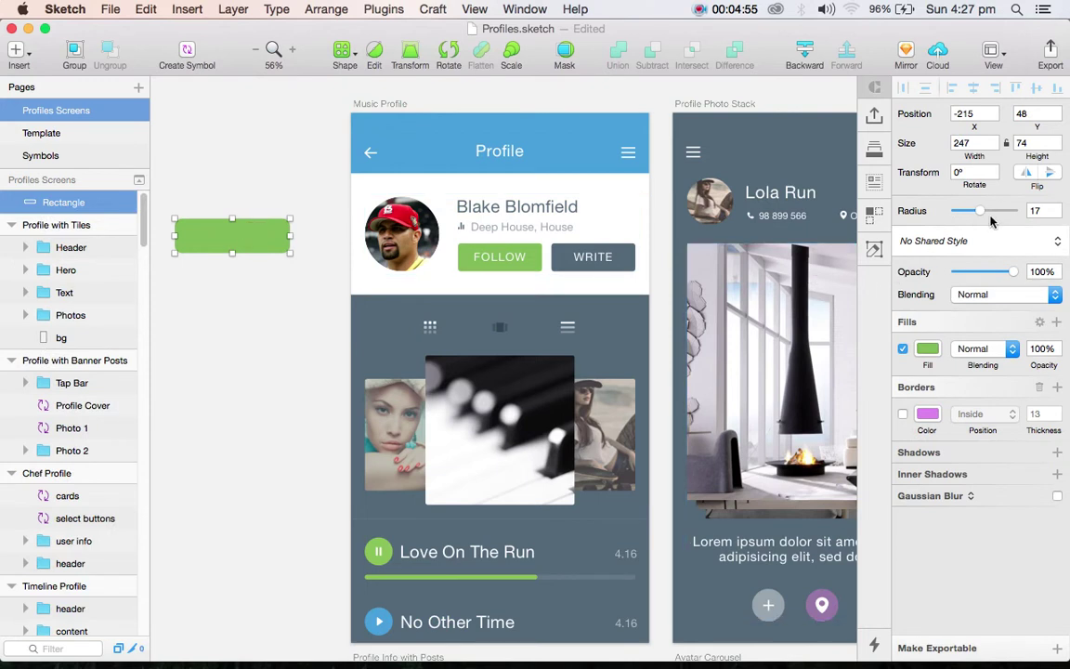
pyautogui.moveTo(983, 214); pyautogui.dragTo(971, 214)
pyautogui.click(205, 306)
pyautogui.click(248, 235)
# Step: Add two test text layers reading 'dfdf' on the green rectangle
pyautogui.press('t')
pyautogui.click(223, 234)
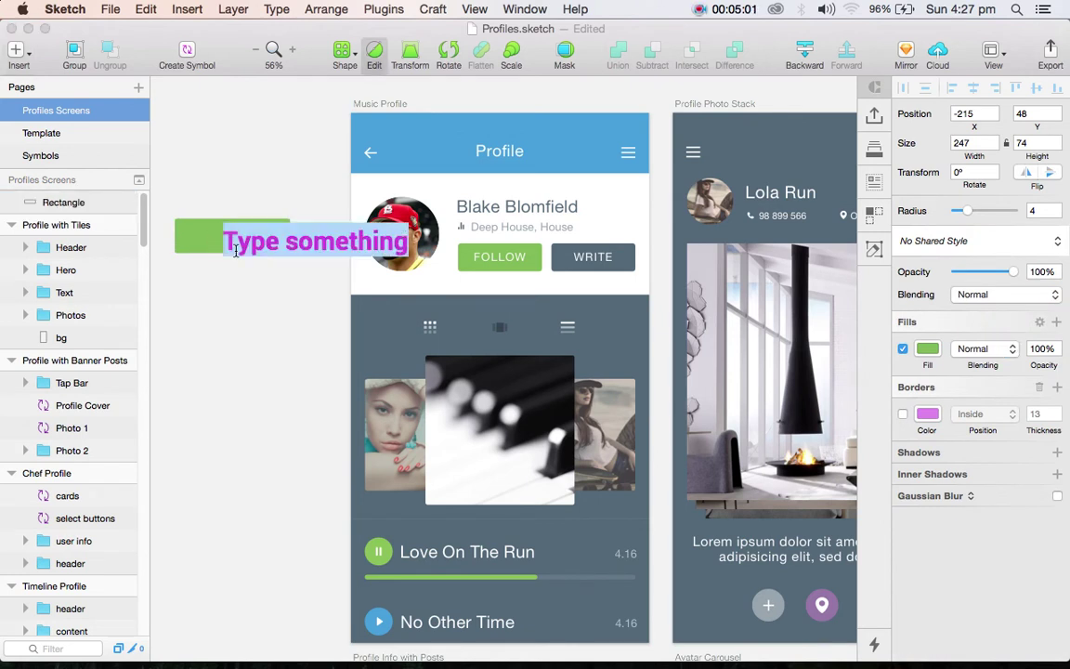
pyautogui.write('dfdf')
pyautogui.click(250, 301)
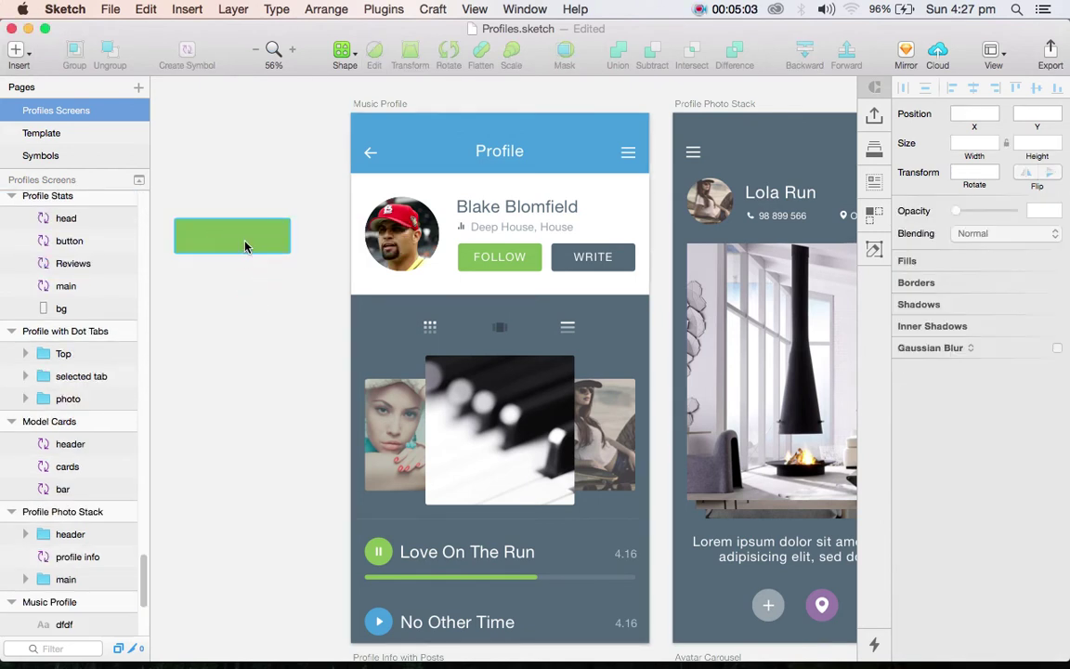
pyautogui.press('t')
pyautogui.click(229, 252)
pyautogui.write('dfdf')
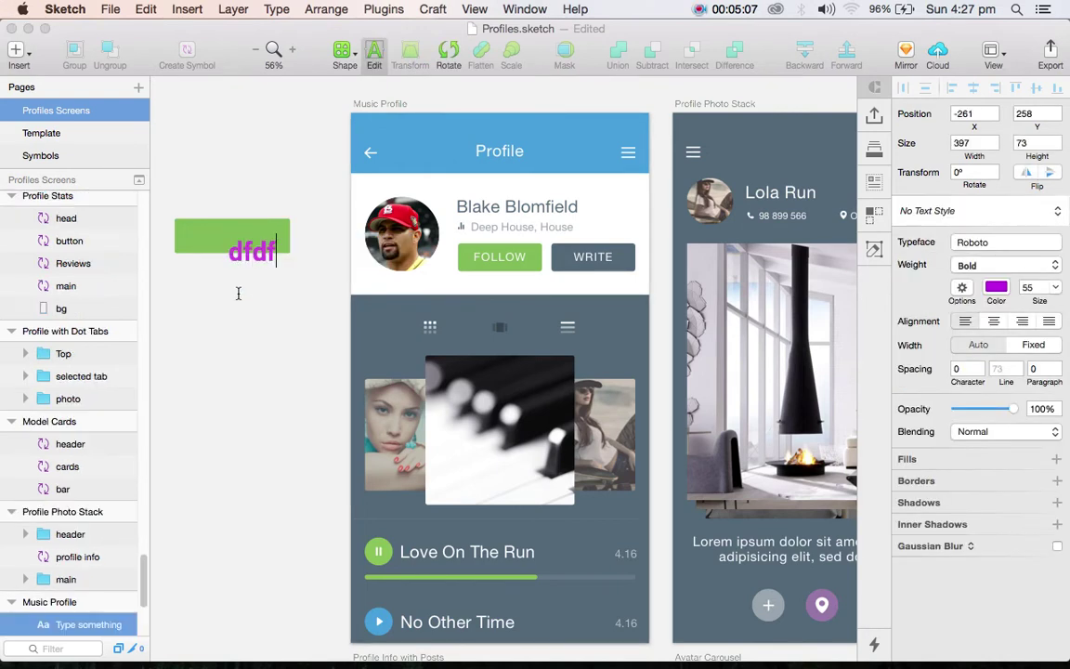
pyautogui.click(251, 308)
# Step: Place another test text 'dfhjdjkfs' on the rectangle and stop editing
pyautogui.click(242, 234)
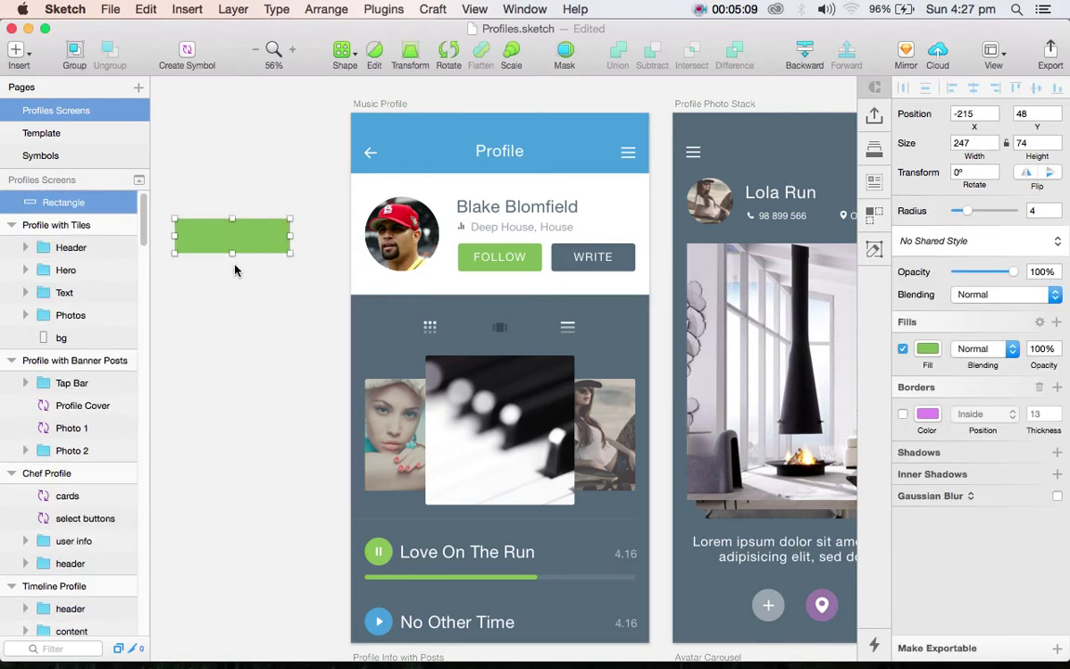
pyautogui.press('t')
pyautogui.click(215, 237)
pyautogui.write('dfhjdjkfs')
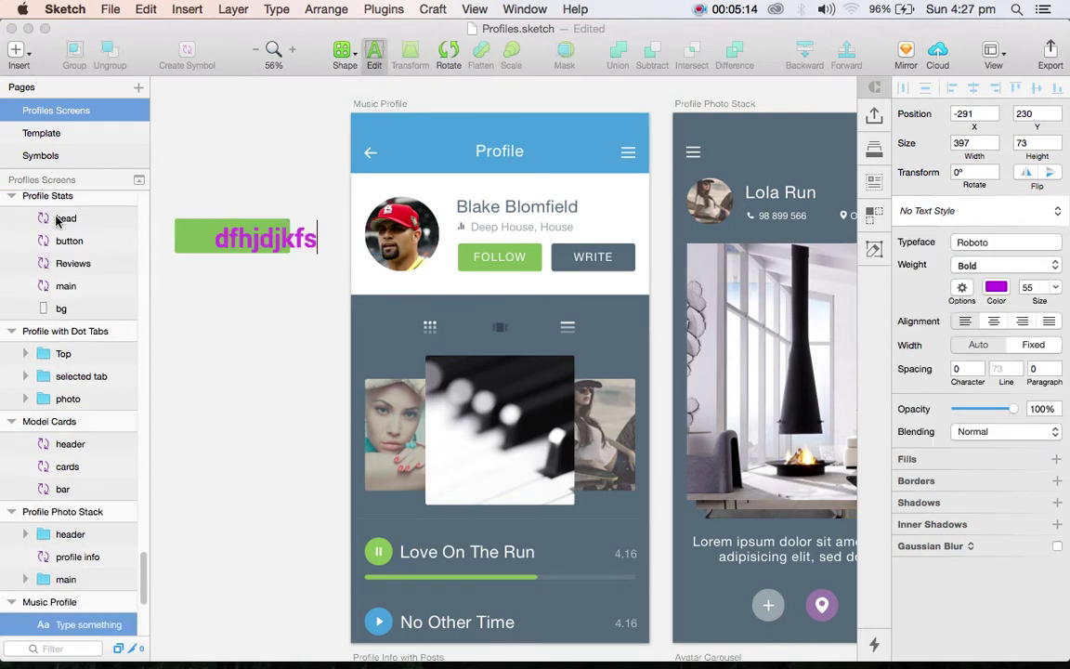
pyautogui.click(221, 208)
pyautogui.press('Escape')
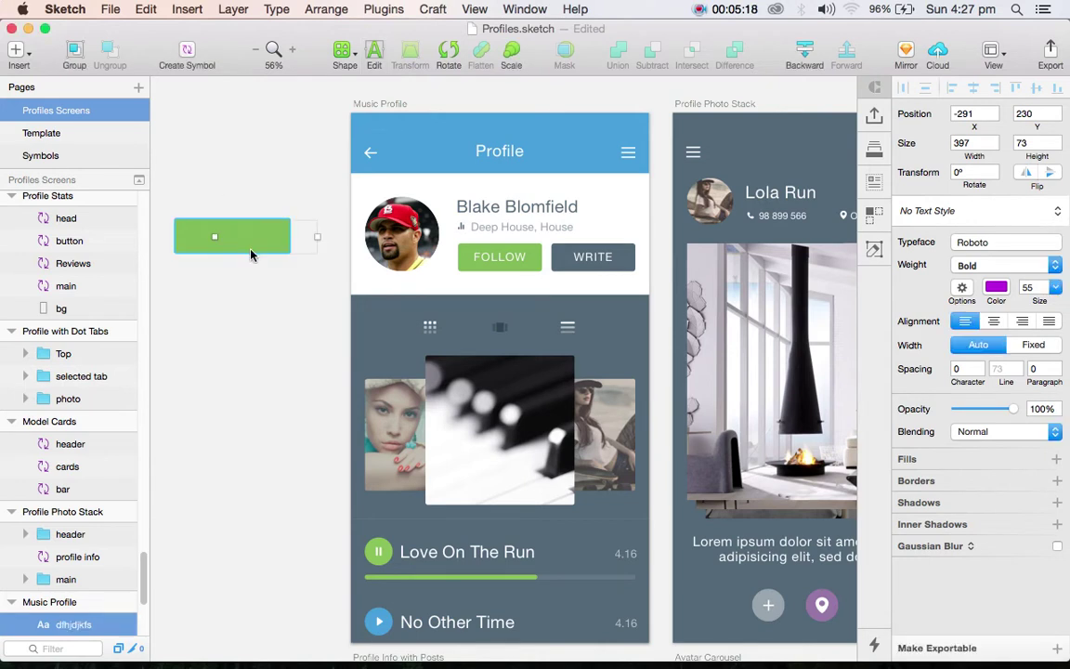
# Step: Move the green rectangle to position -196, 145 beside the Music Profile artboard
pyautogui.click(994, 287)
pyautogui.moveTo(963, 348); pyautogui.dragTo(998, 321)
pyautogui.click(232, 246)
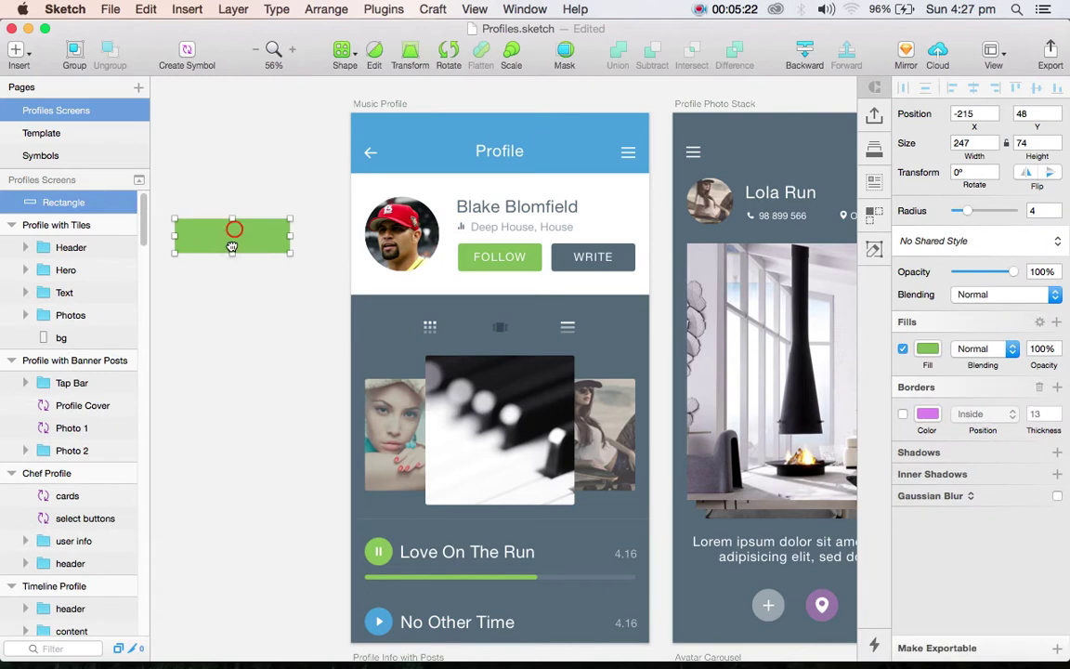
pyautogui.moveTo(232, 232); pyautogui.dragTo(227, 296)
pyautogui.click(269, 205)
pyautogui.moveTo(206, 174); pyautogui.dragTo(338, 345)
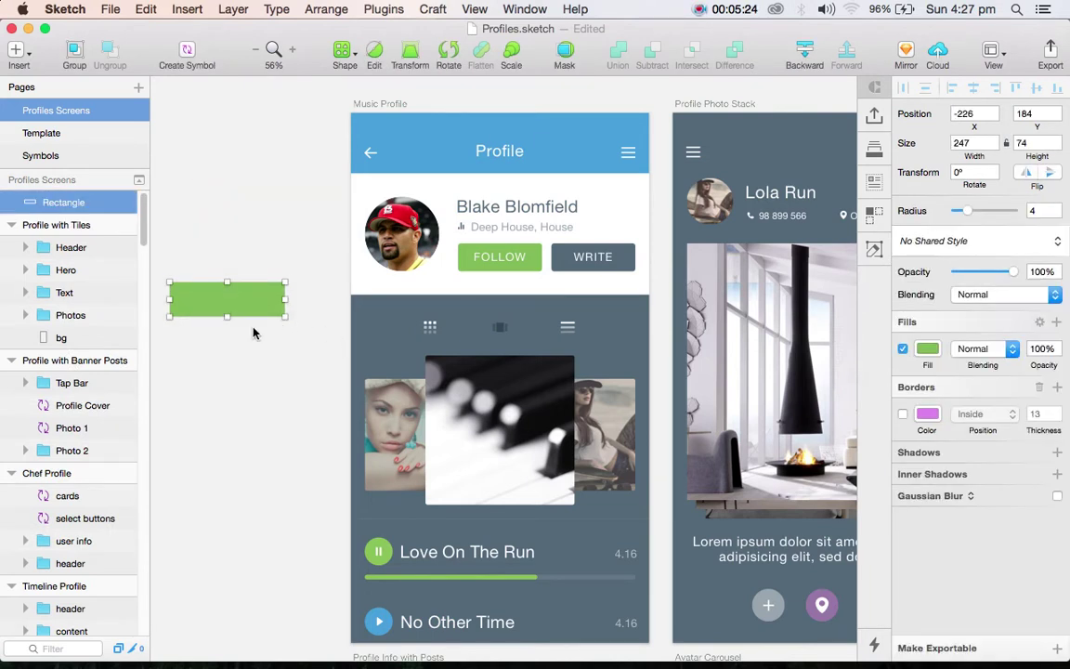
pyautogui.moveTo(243, 293); pyautogui.dragTo(259, 276)
pyautogui.hscroll(-3, 257, 342)
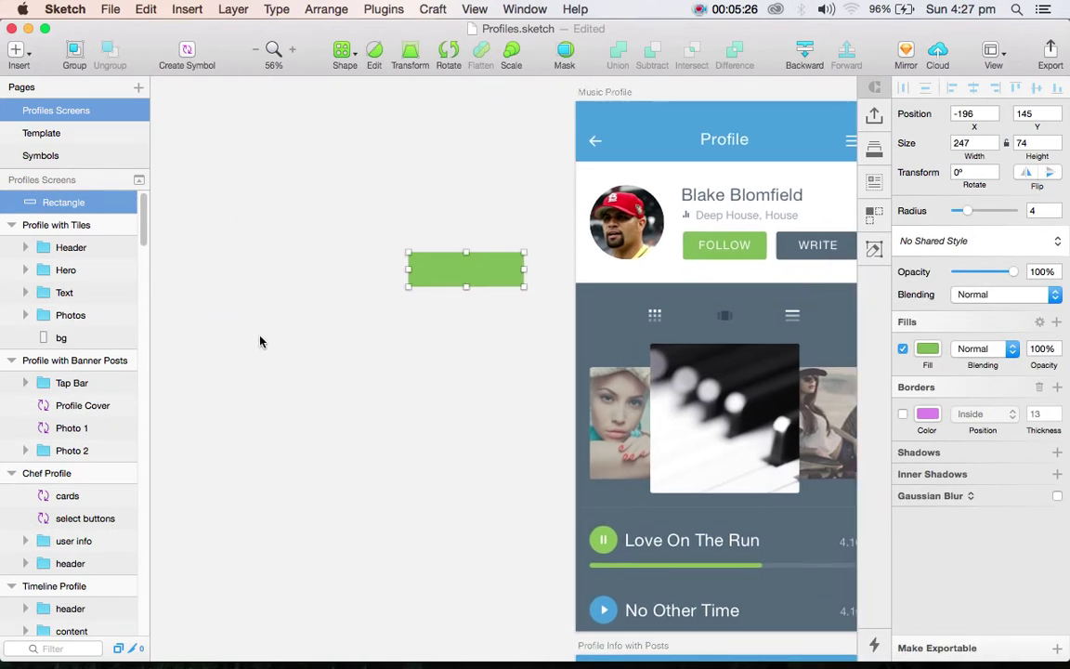
# Step: Copy the FOLLOW label and paste it onto the green rectangle
pyautogui.click(596, 247)
pyautogui.doubleClick(596, 247)
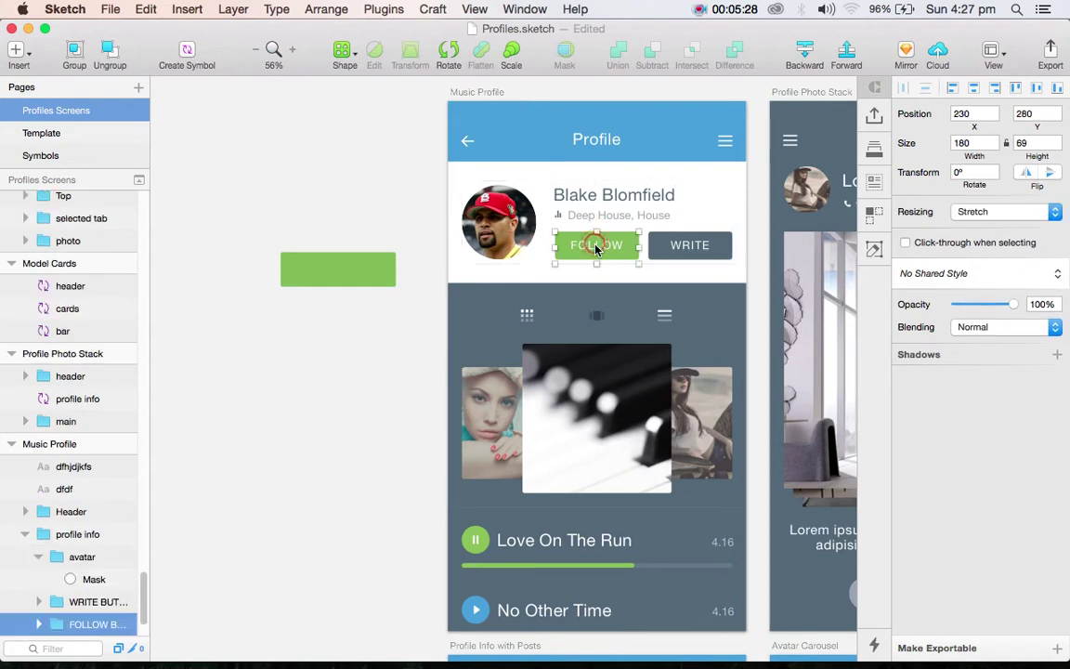
pyautogui.doubleClick(596, 247)
pyautogui.press('super+c')
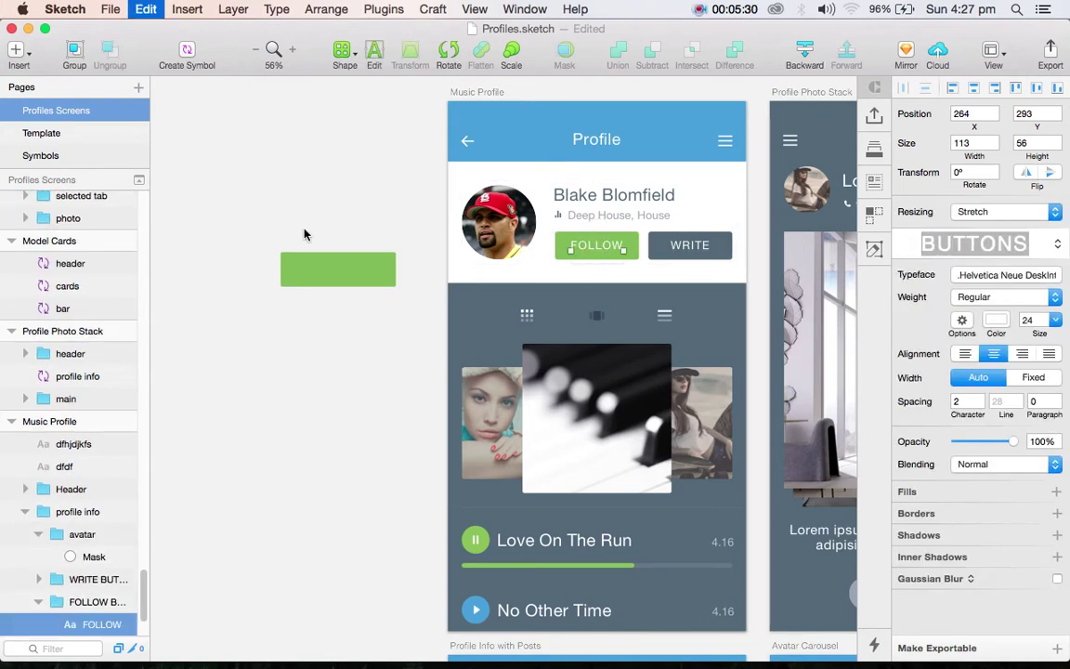
pyautogui.click(306, 269)
pyautogui.press('super+v')
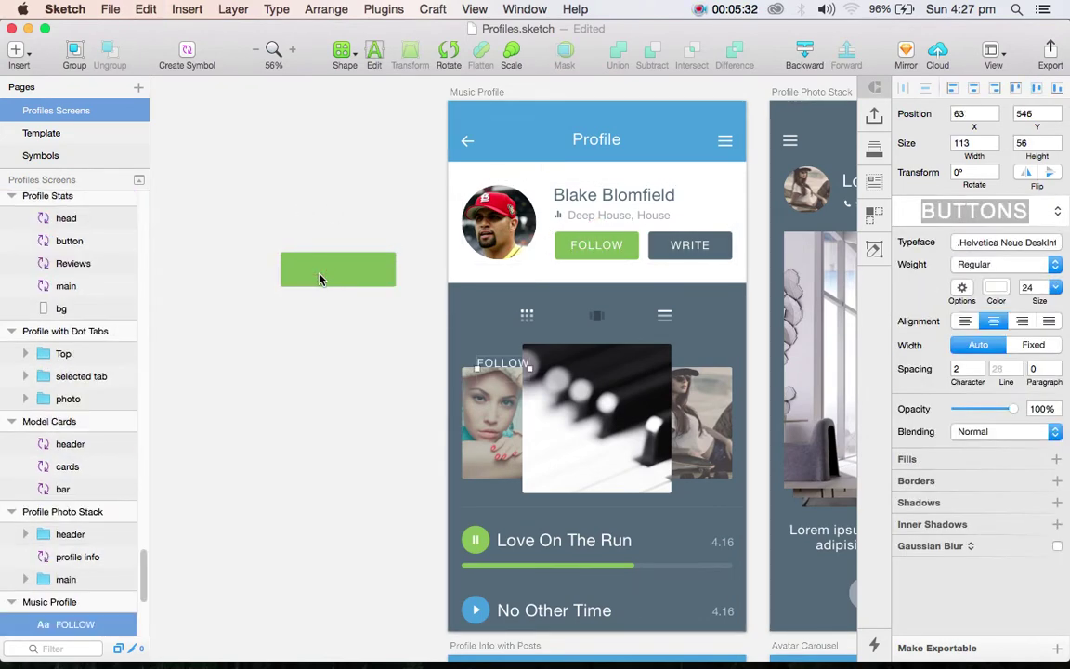
pyautogui.moveTo(459, 334); pyautogui.dragTo(336, 267)
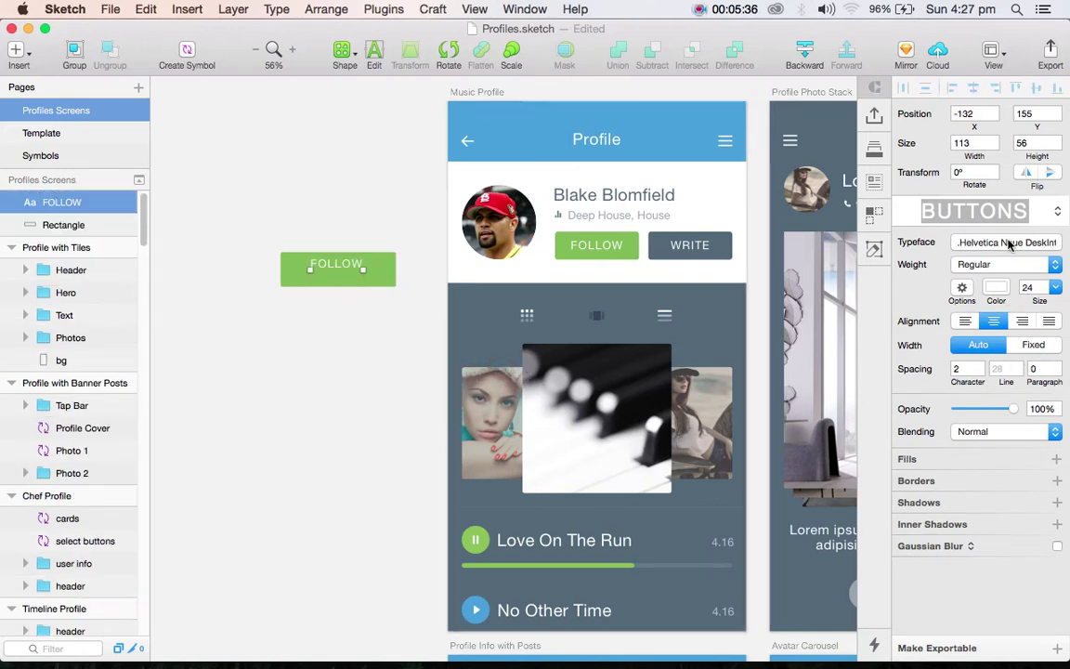
# Step: Set the label to No Text Style, centre it, and adjust line and letter spacing
pyautogui.click(1023, 210)
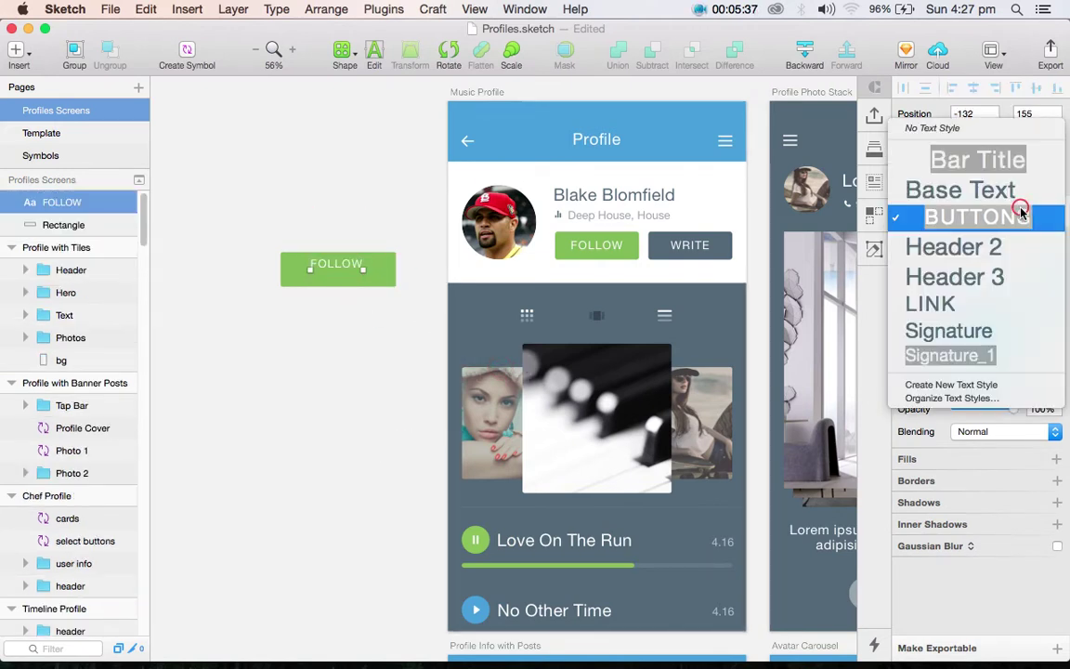
pyautogui.click(973, 138)
pyautogui.click(286, 309)
pyautogui.moveTo(325, 270)
pyautogui.mouseDown()
pyautogui.moveTo(327, 283)
pyautogui.moveTo(328, 270)
pyautogui.mouseUp()
pyautogui.click(1004, 376)
pyautogui.moveTo(1003, 381); pyautogui.dragTo(1031, 388)
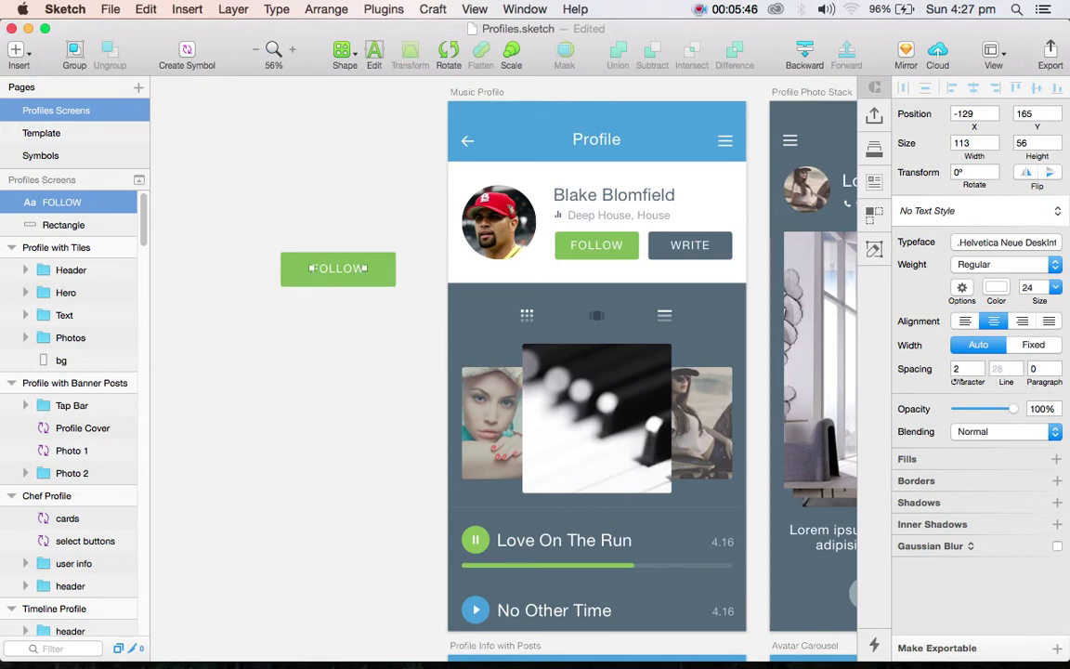
pyautogui.moveTo(957, 373)
pyautogui.mouseDown()
pyautogui.moveTo(1045, 388)
pyautogui.moveTo(991, 388)
pyautogui.mouseUp()
pyautogui.click(964, 369)
# Step: Set character spacing to 0, widen the FOLLOW text box to 247 px, zoom 100%
pyautogui.write('0')
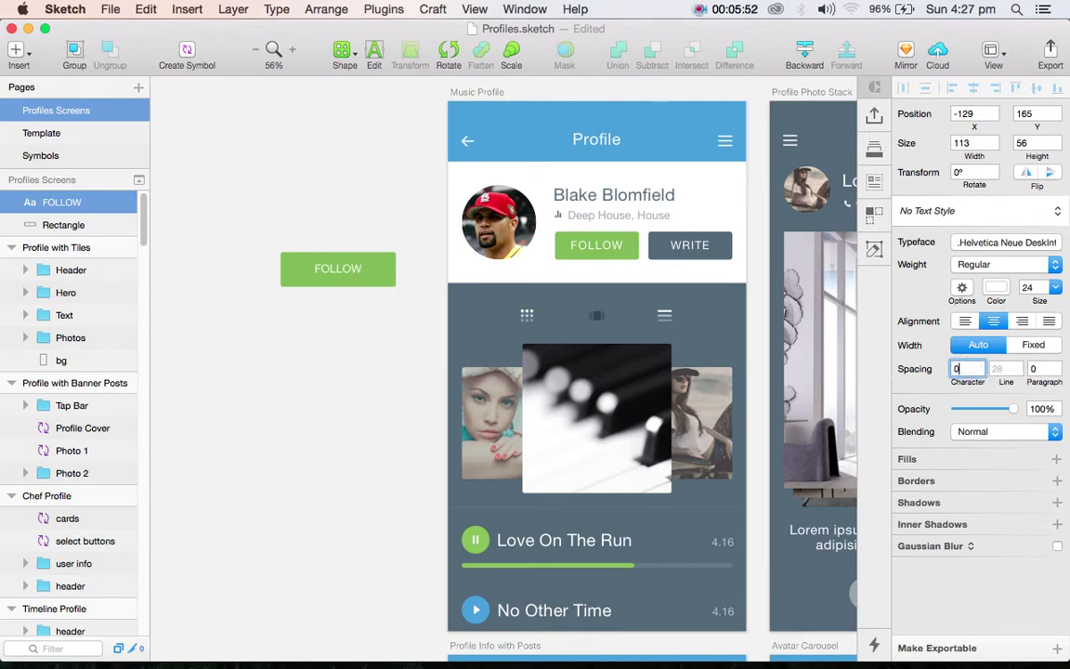
pyautogui.click(310, 363)
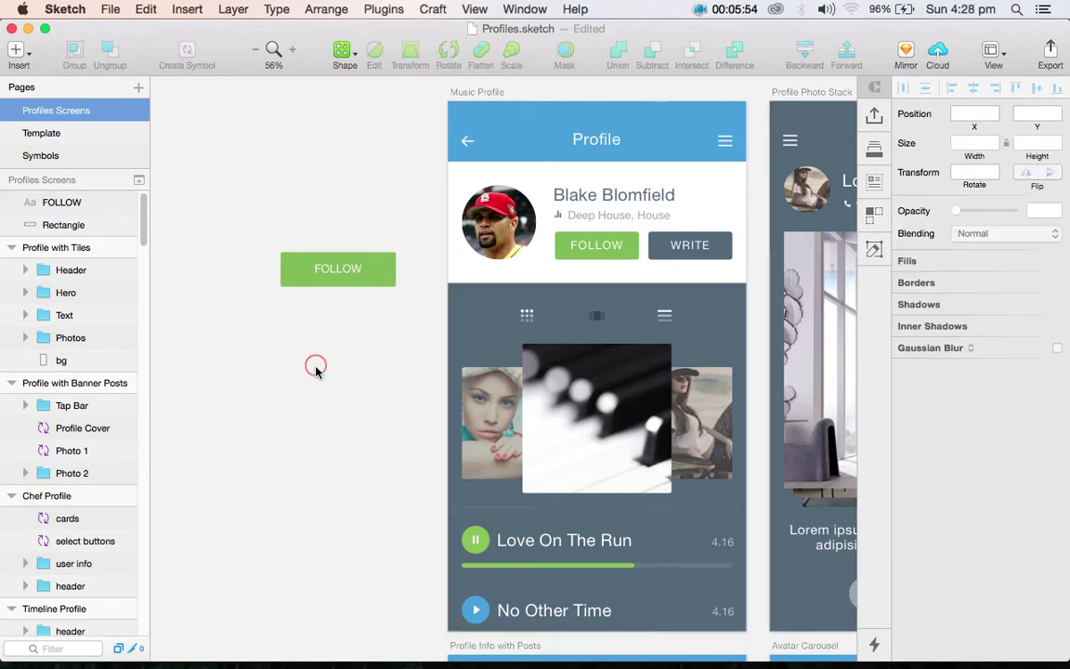
pyautogui.click(344, 271)
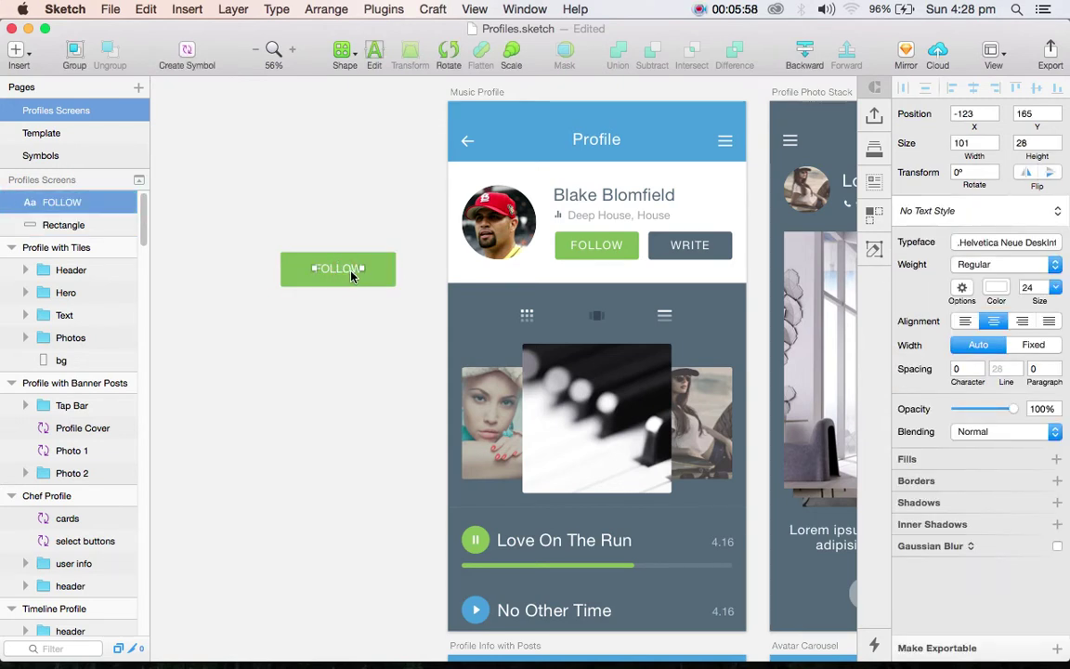
pyautogui.moveTo(362, 269); pyautogui.dragTo(394, 270)
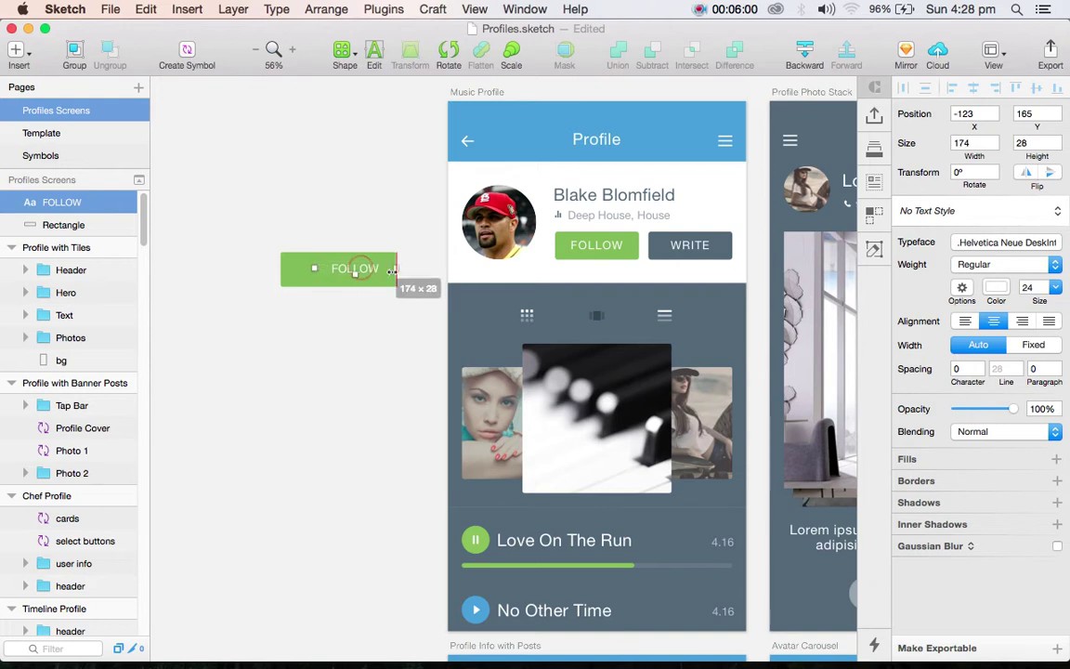
pyautogui.moveTo(308, 268); pyautogui.dragTo(278, 269)
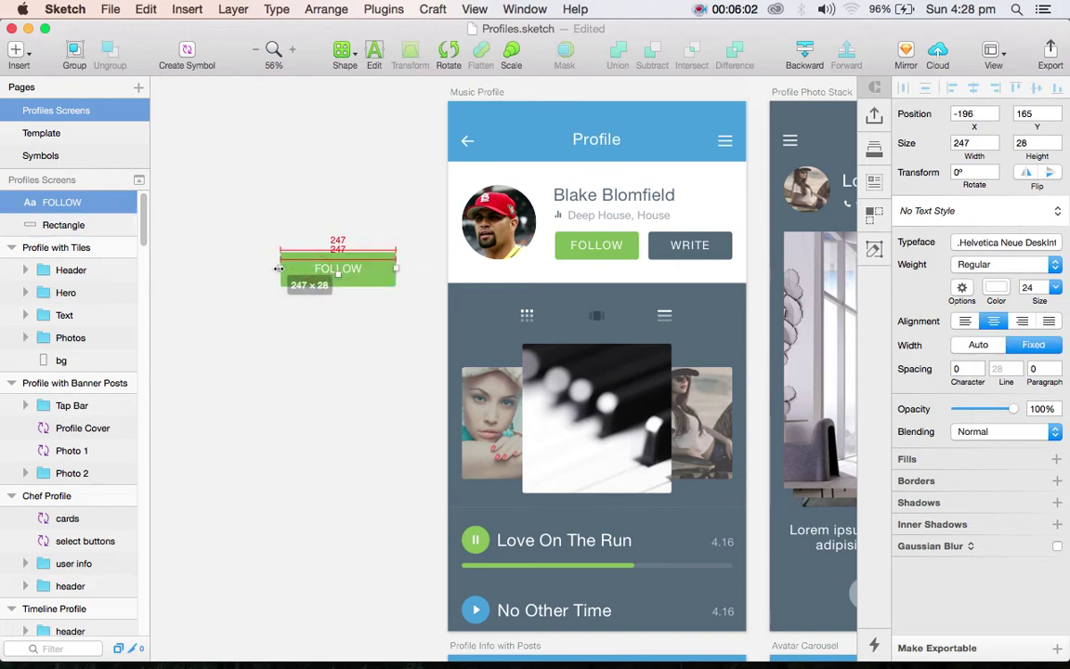
pyautogui.click(328, 333)
pyautogui.click(337, 270)
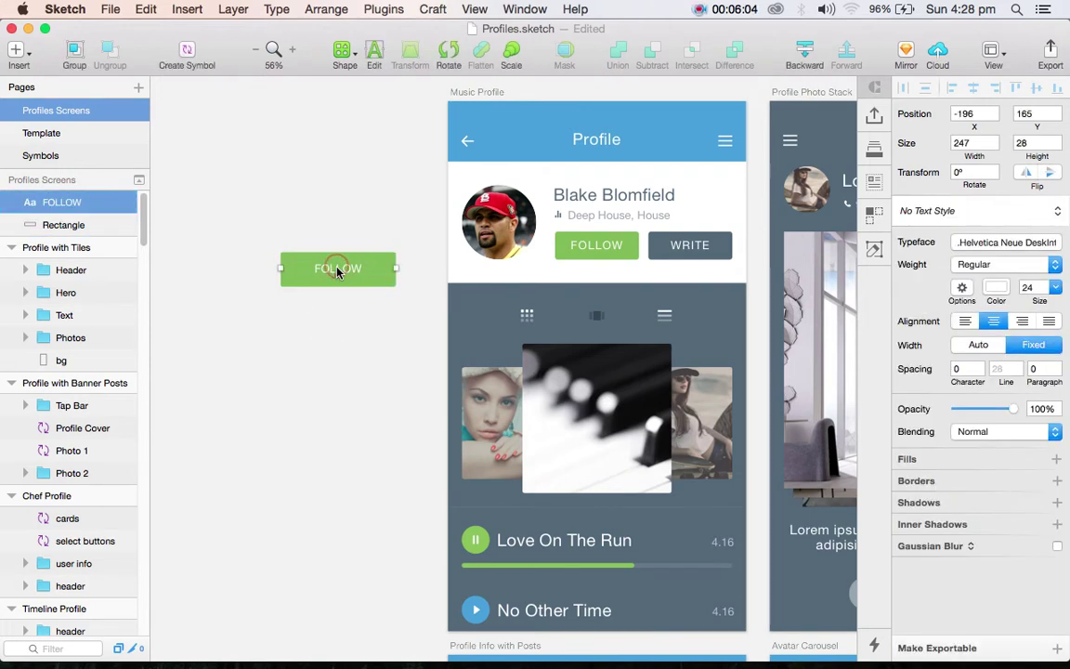
pyautogui.press('super+0')
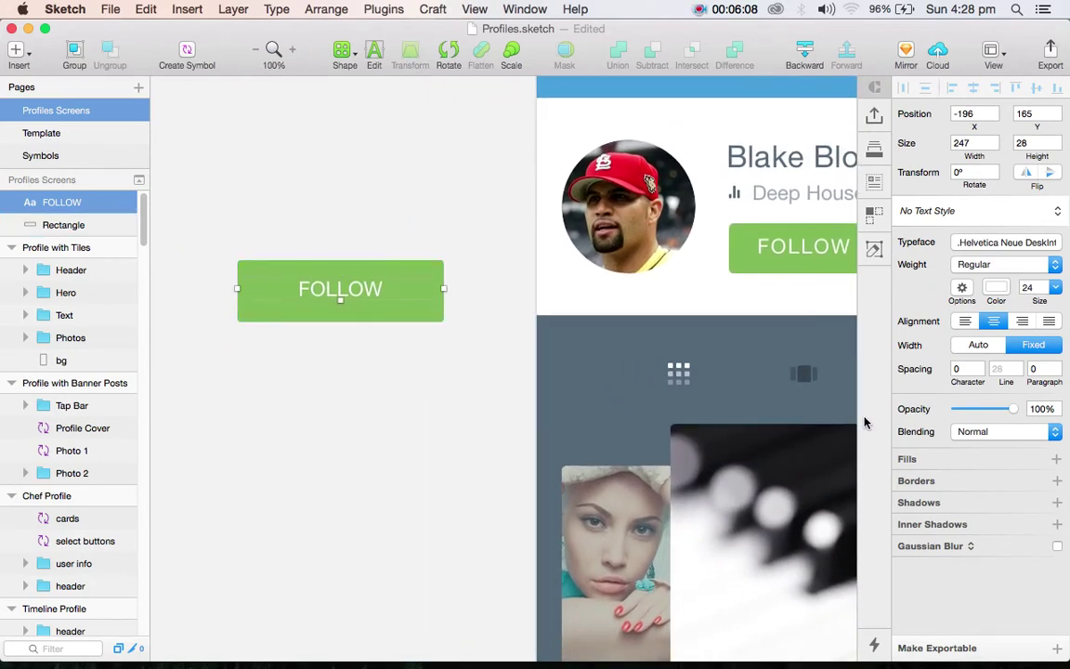
# Step: Centre-align the FOLLOW copy and settle its font size at 32 after trying 18 and 37
pyautogui.click(963, 321)
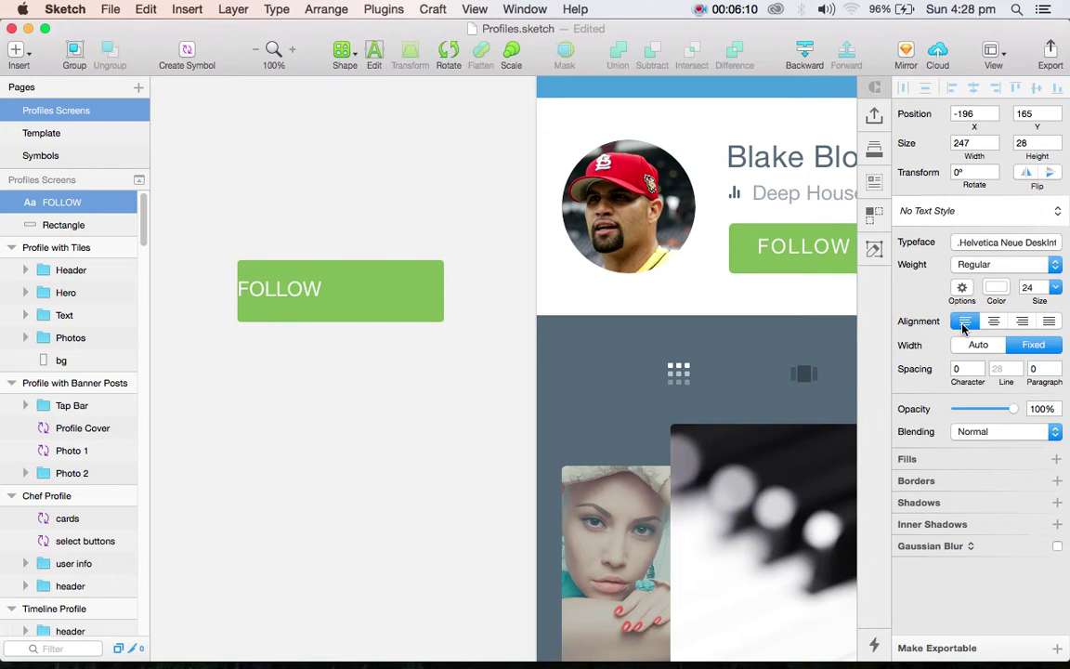
pyautogui.click(1021, 322)
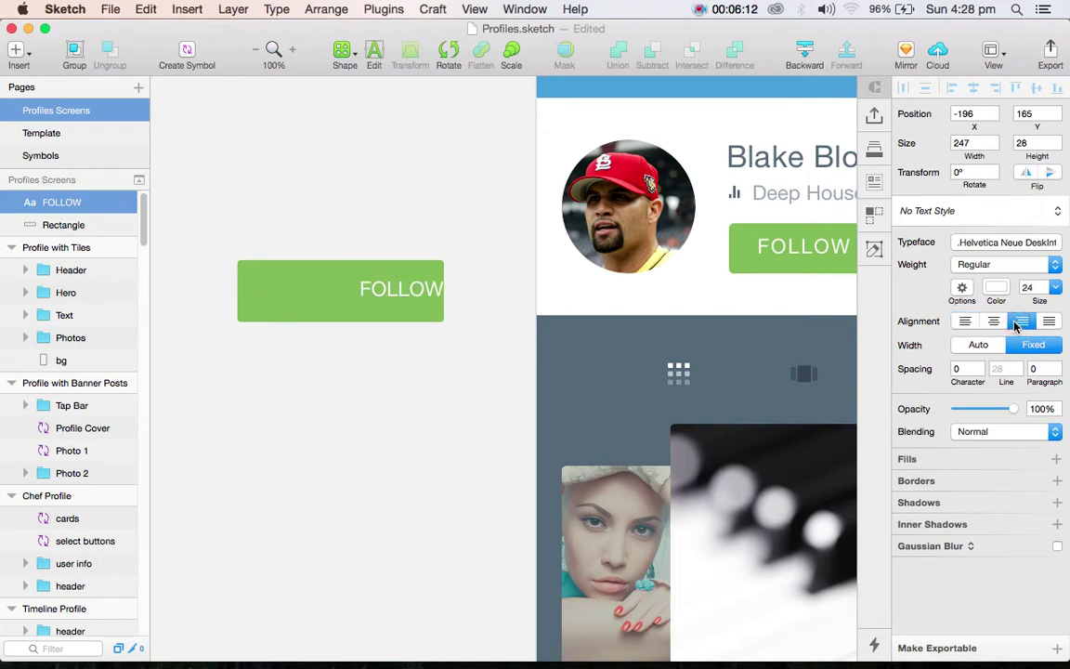
pyautogui.click(993, 321)
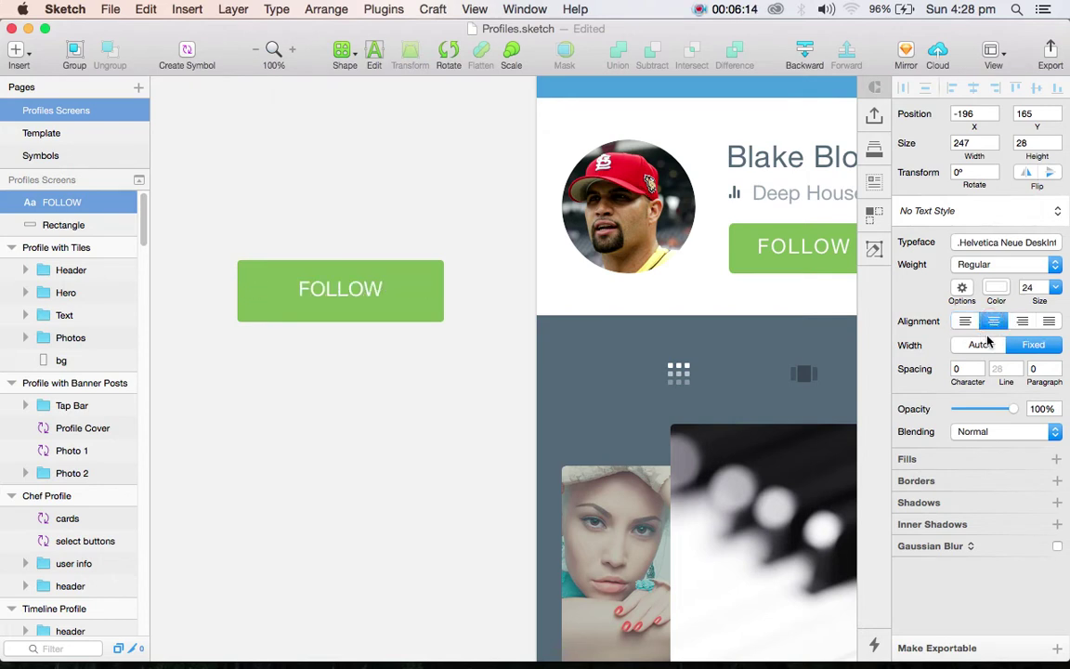
pyautogui.click(358, 296)
pyautogui.moveTo(1038, 300); pyautogui.dragTo(1047, 298)
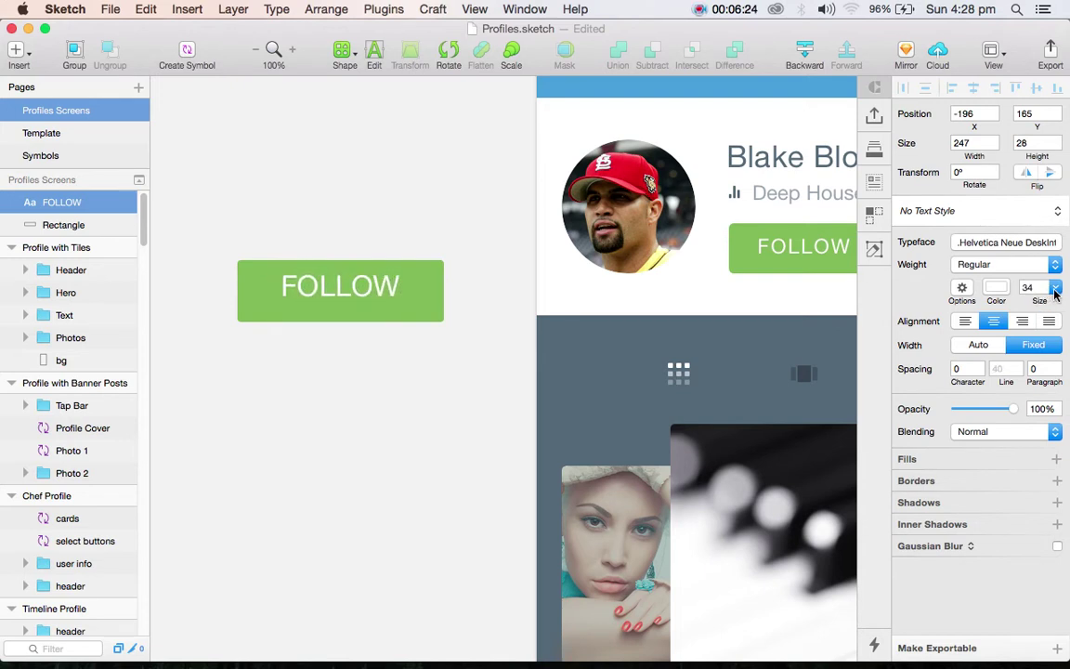
pyautogui.click(1054, 288)
pyautogui.click(1033, 376)
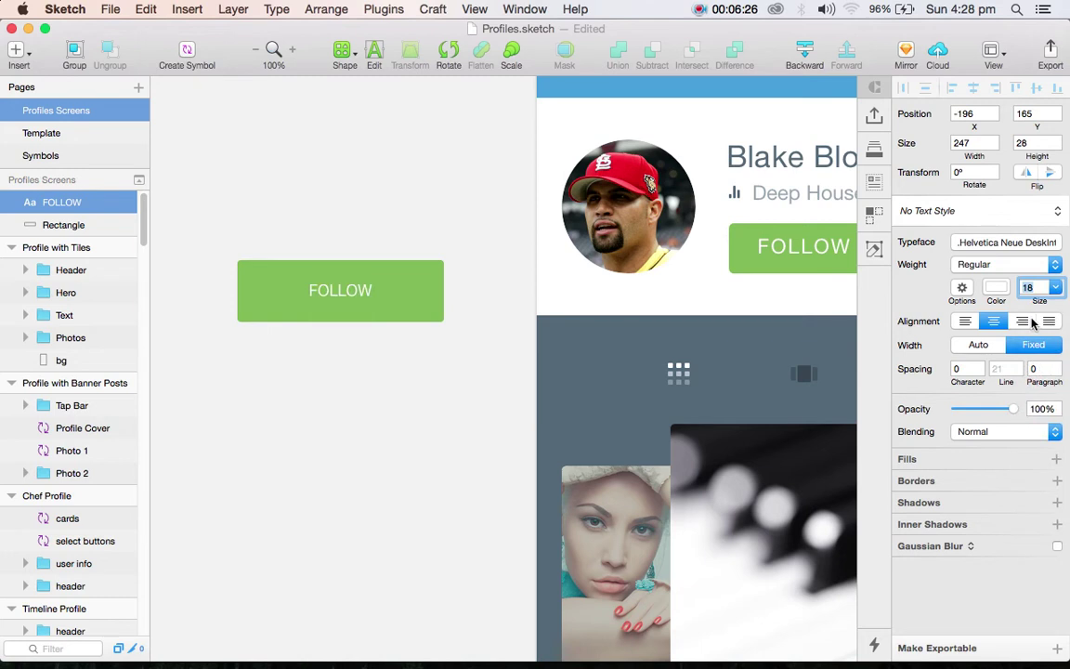
pyautogui.moveTo(1040, 300)
pyautogui.mouseDown()
pyautogui.moveTo(1057, 301)
pyautogui.moveTo(1045, 300)
pyautogui.mouseUp()
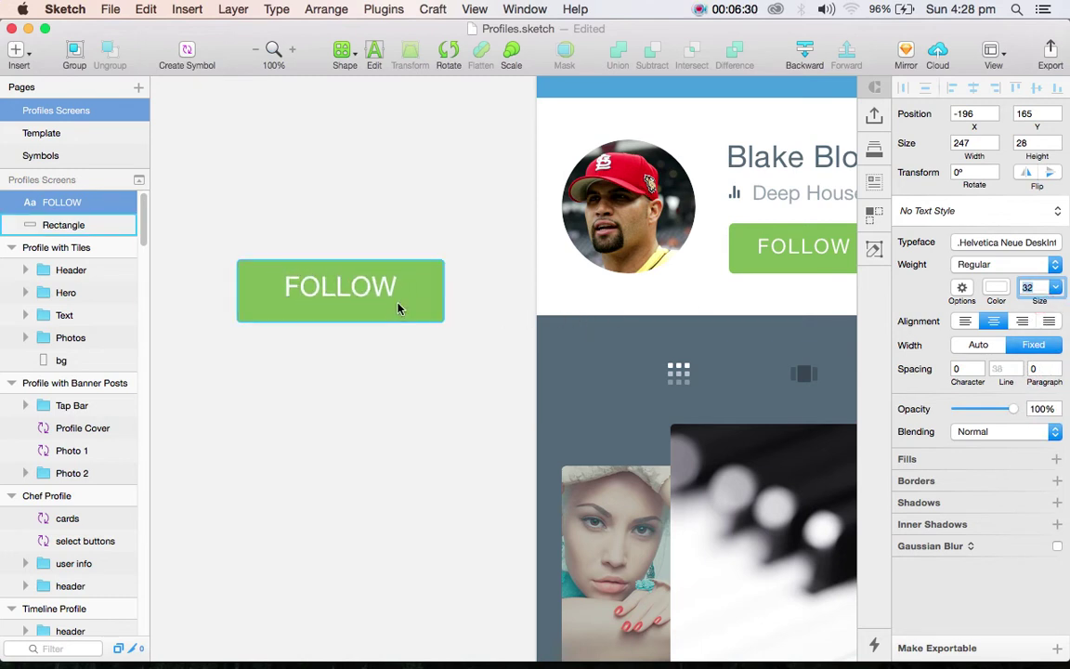
pyautogui.click(371, 298)
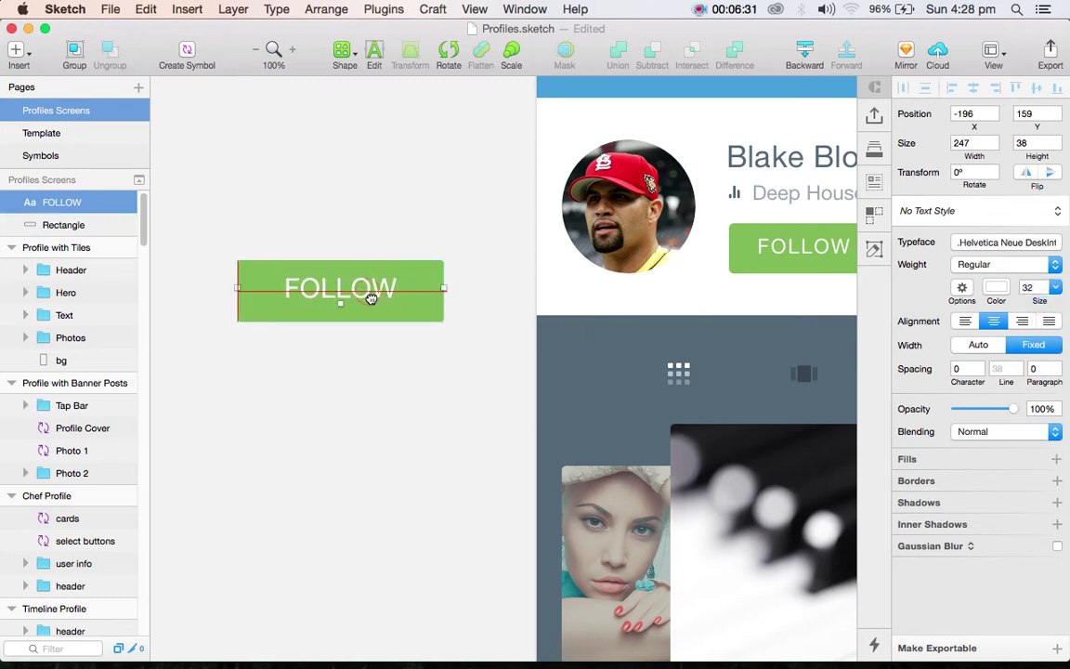
# Step: Add a blurred drop shadow to FOLLOW, then delete the label and rectangle copy
pyautogui.click(934, 503)
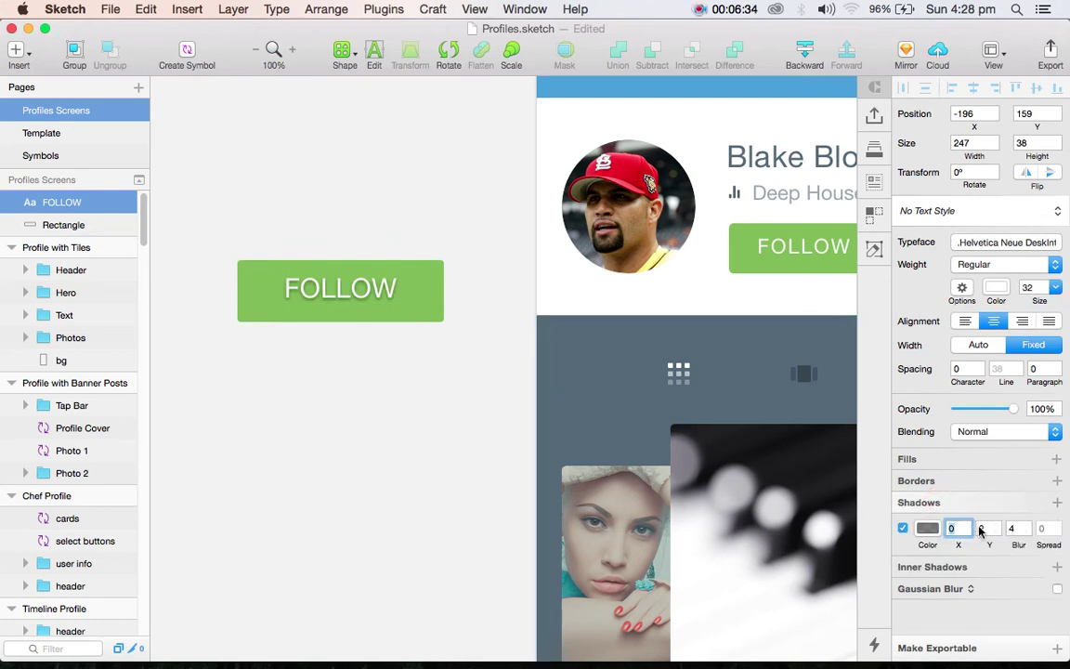
pyautogui.moveTo(1014, 544)
pyautogui.mouseDown()
pyautogui.moveTo(1024, 546)
pyautogui.moveTo(991, 544)
pyautogui.mouseUp()
pyautogui.click(386, 408)
pyautogui.click(362, 297)
pyautogui.moveTo(245, 201); pyautogui.dragTo(365, 349)
pyautogui.press('Delete')
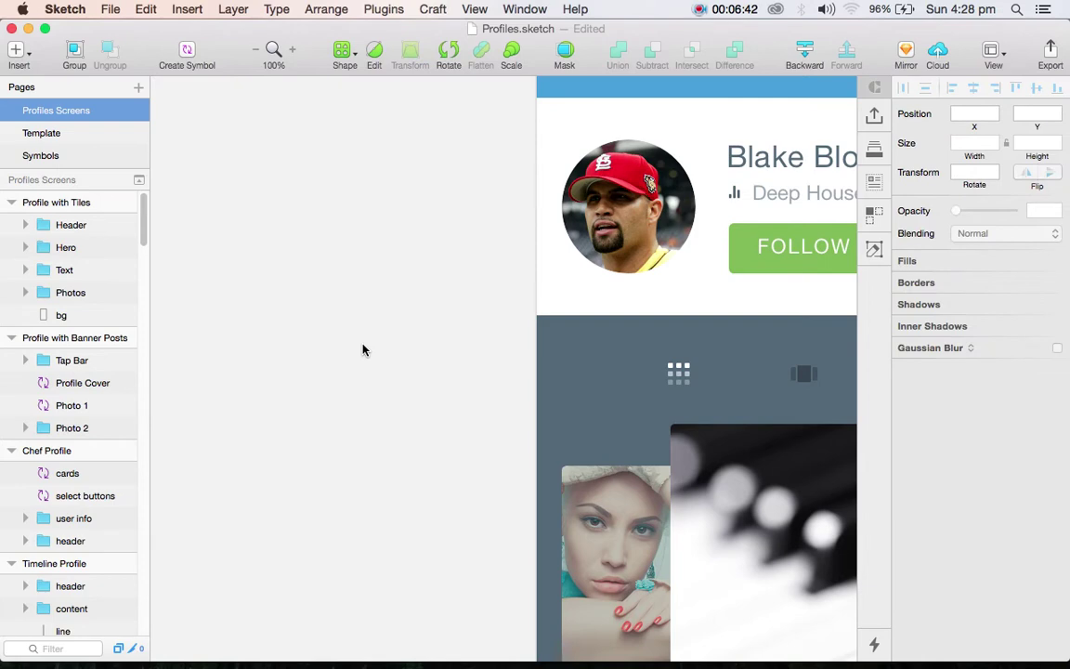
pyautogui.hscroll(-5, 363, 350)
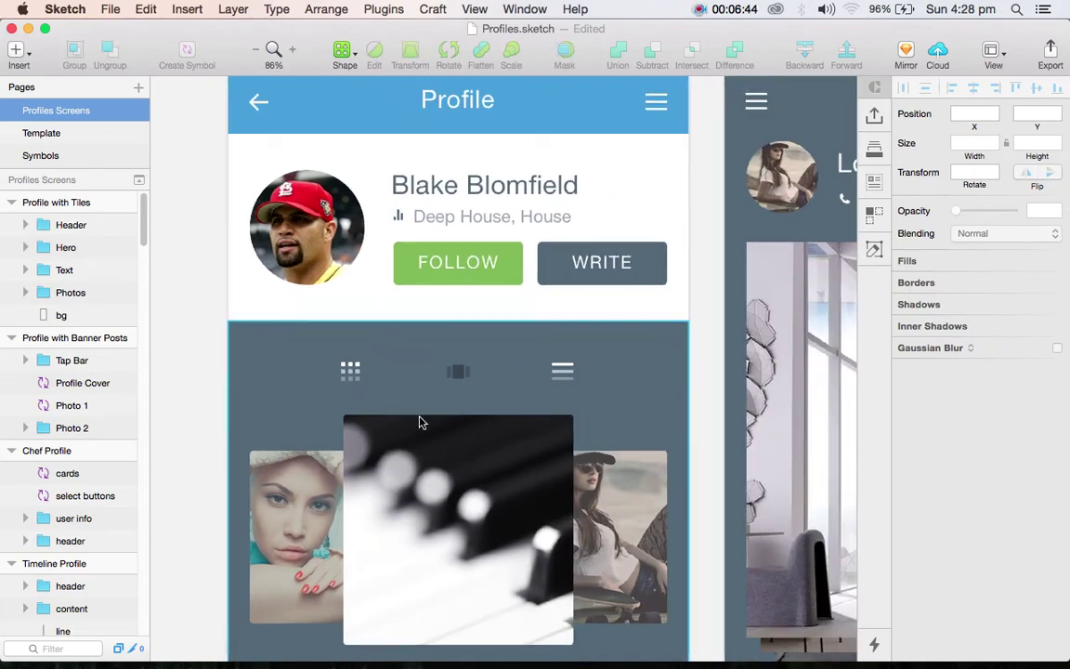
pyautogui.doubleClick(500, 182)
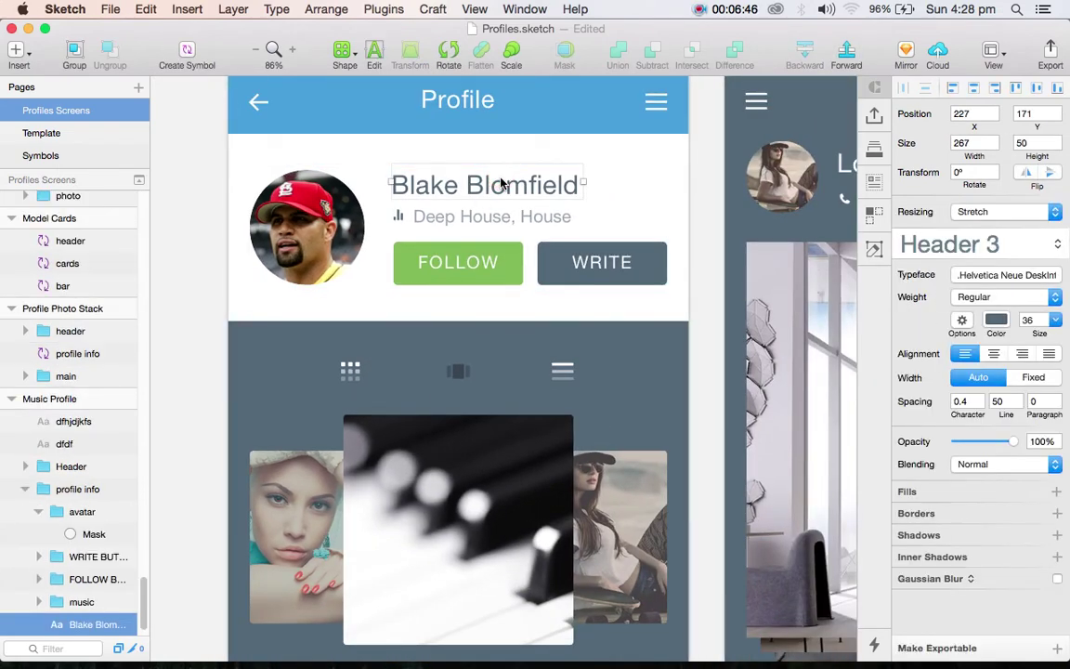
pyautogui.click(962, 247)
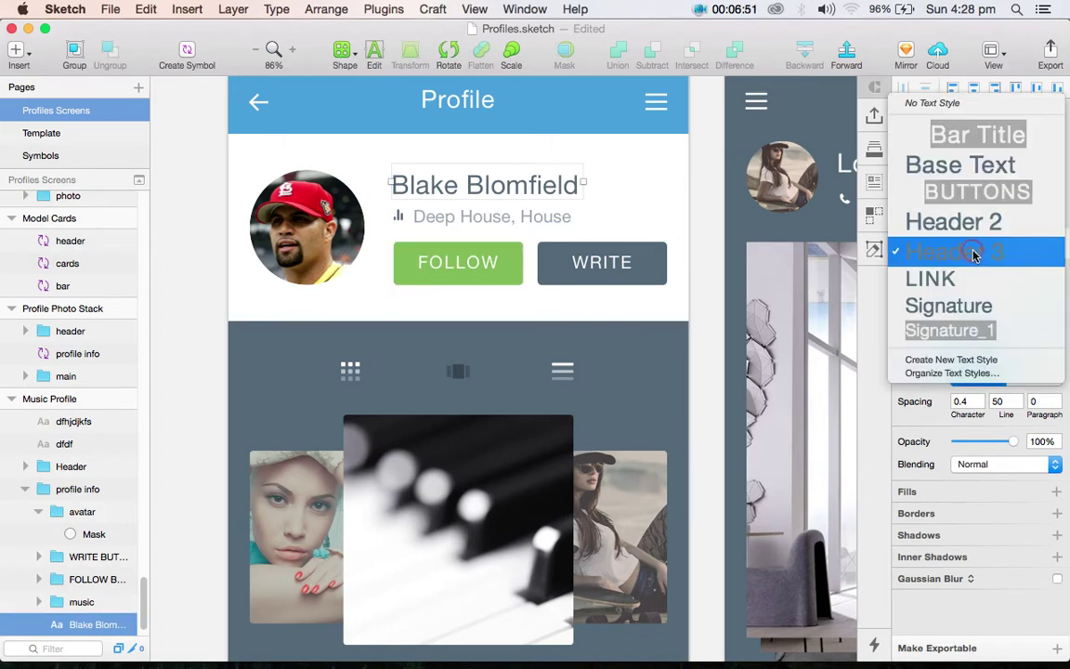
pyautogui.click(606, 213)
pyautogui.click(511, 212)
pyautogui.click(518, 190)
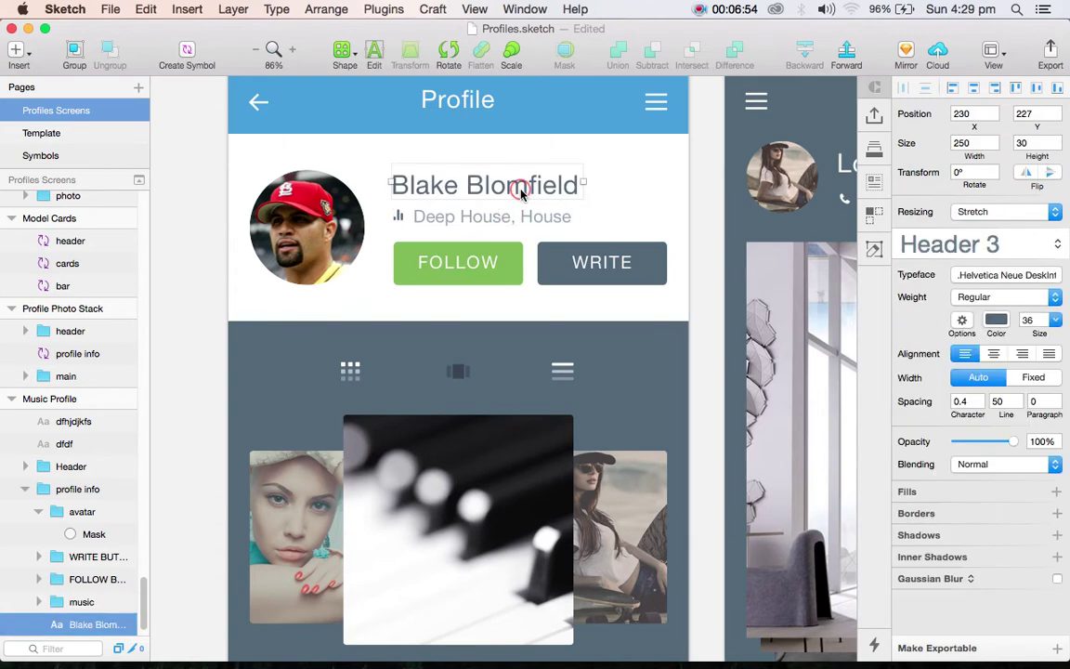
pyautogui.click(144, 11)
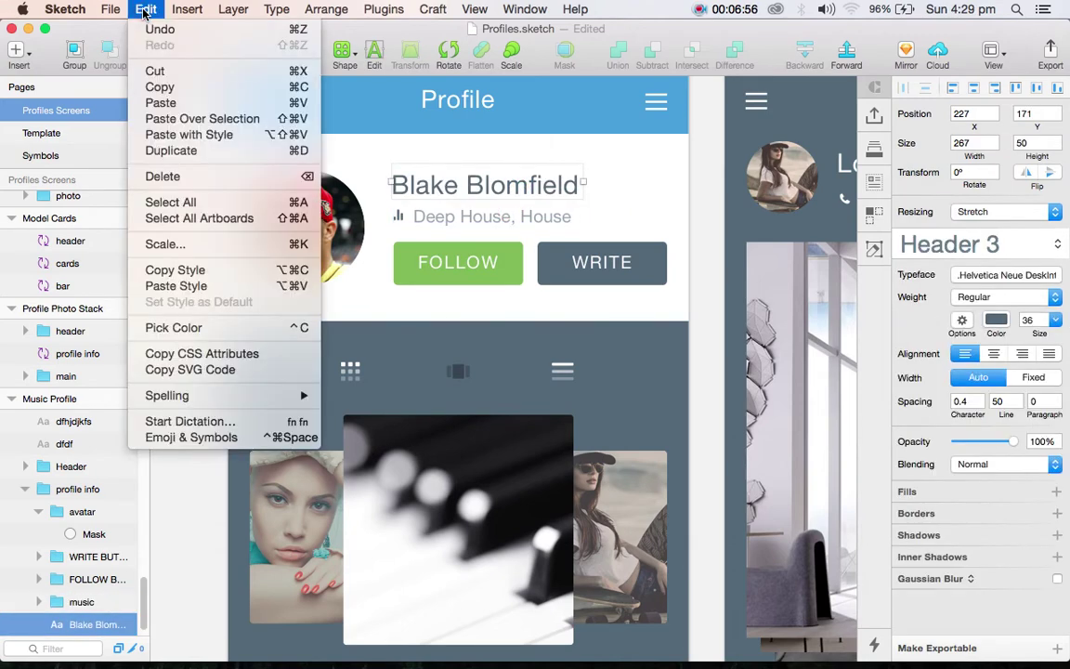
pyautogui.click(176, 269)
pyautogui.click(501, 213)
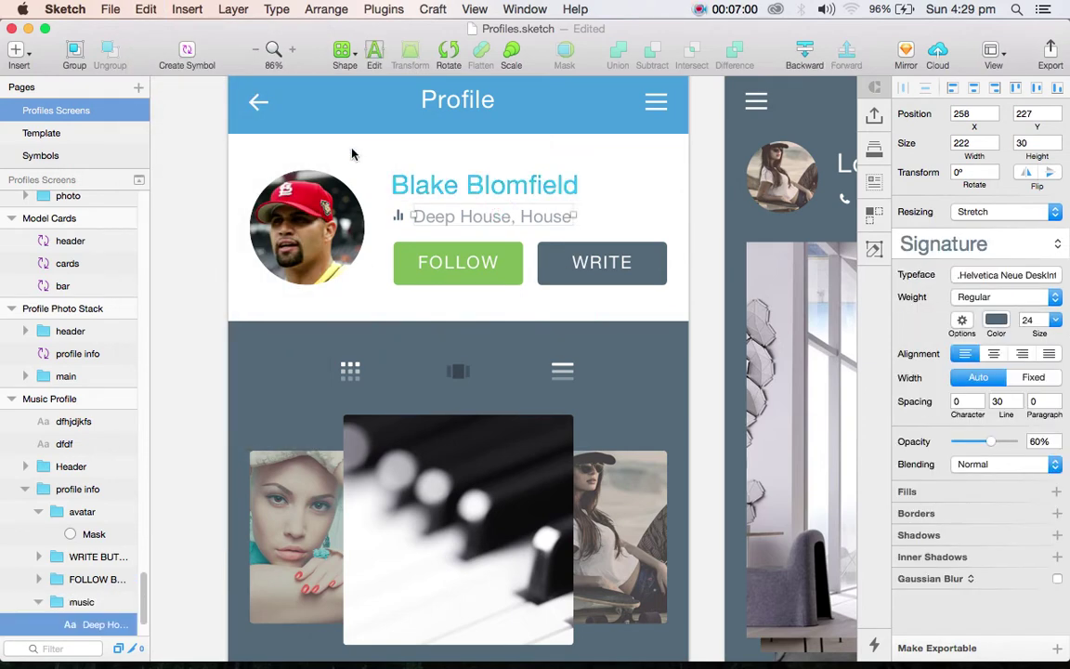
pyautogui.click(144, 11)
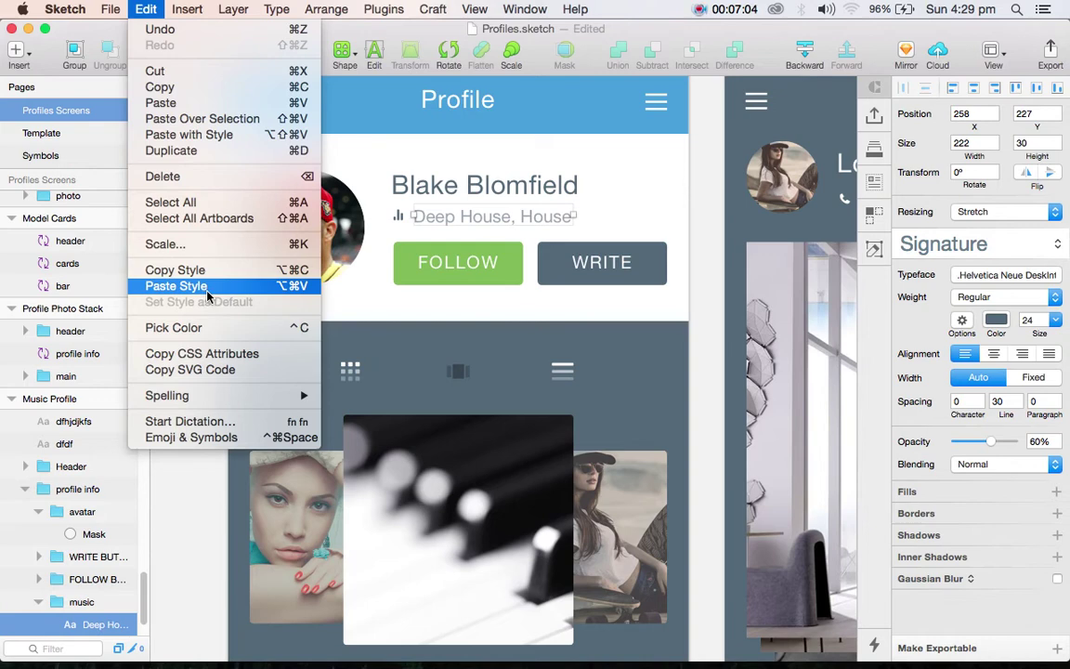
pyautogui.click(176, 285)
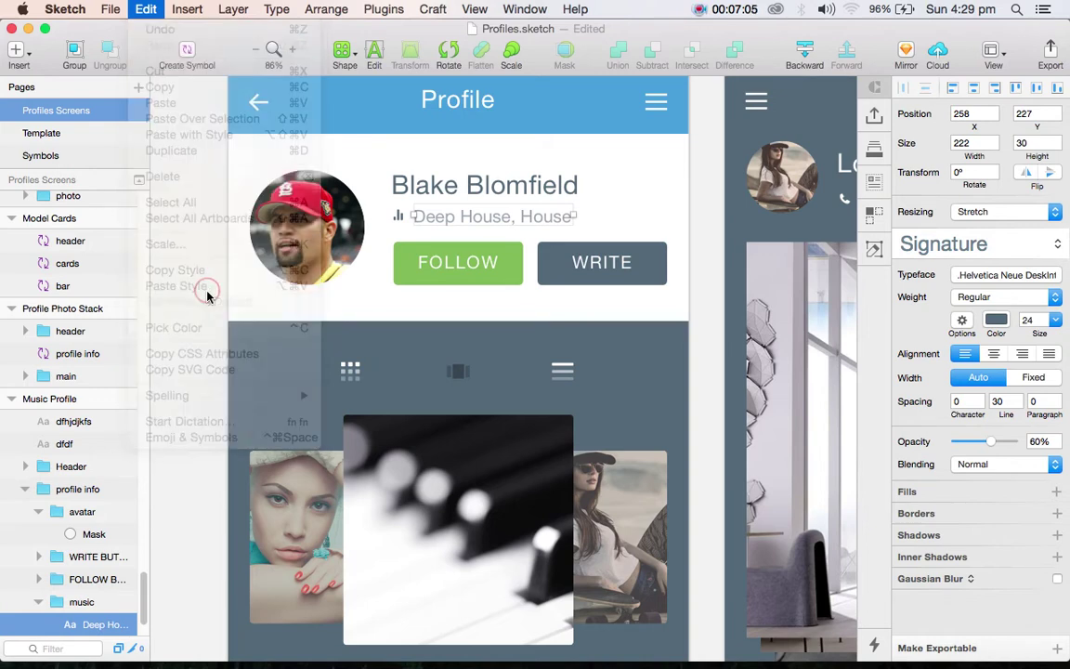
pyautogui.click(490, 229)
pyautogui.doubleClick(485, 229)
pyautogui.doubleClick(485, 232)
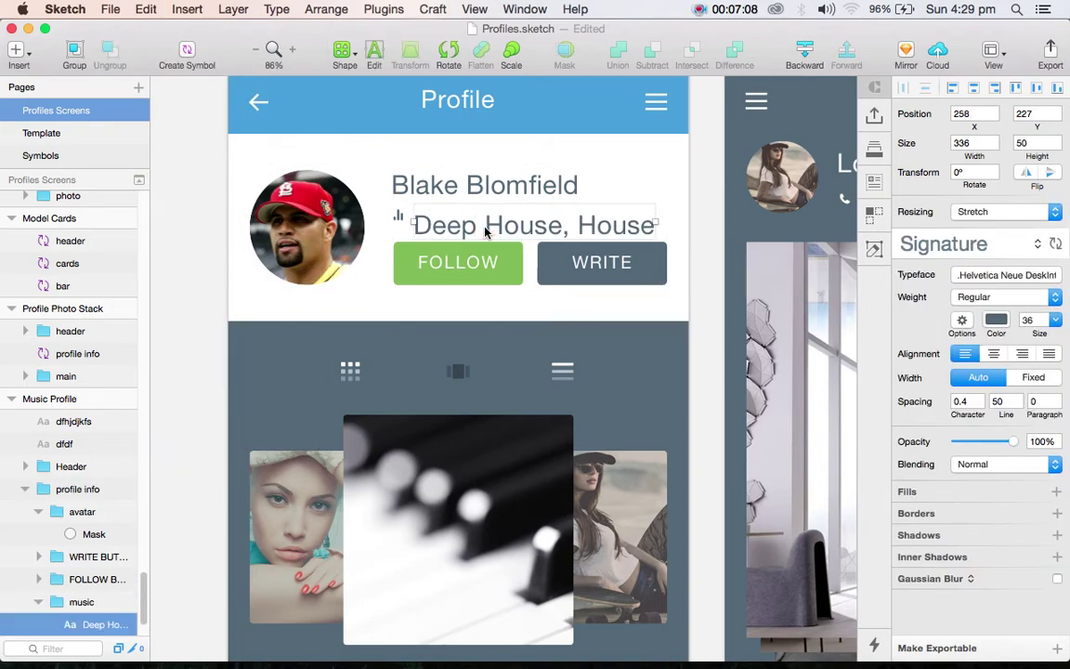
pyautogui.press('super+z')
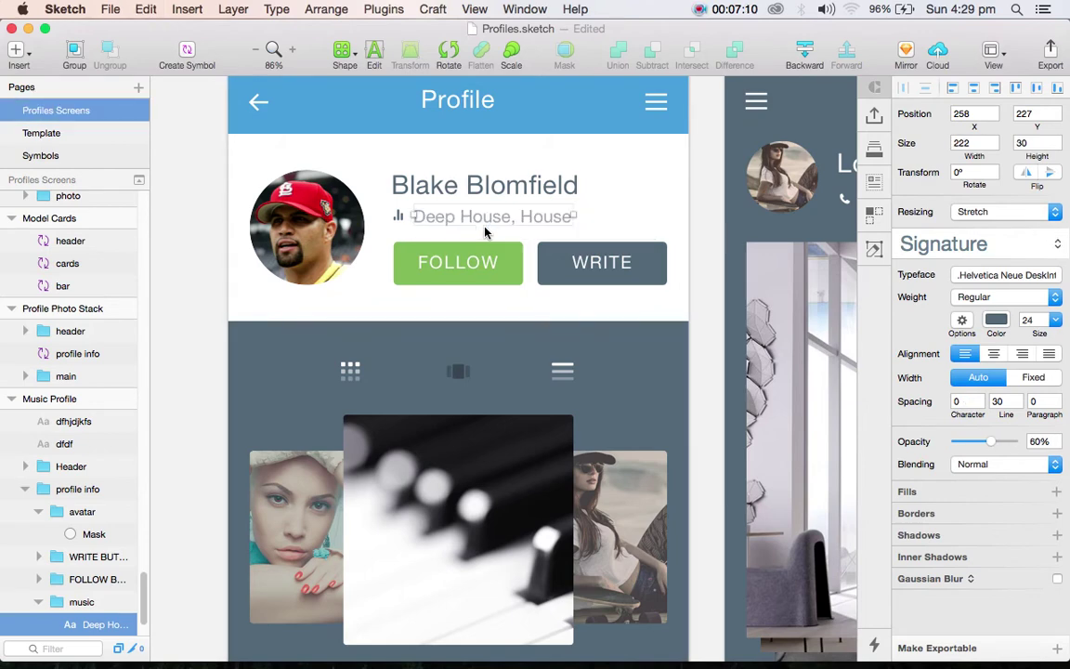
pyautogui.click(485, 232)
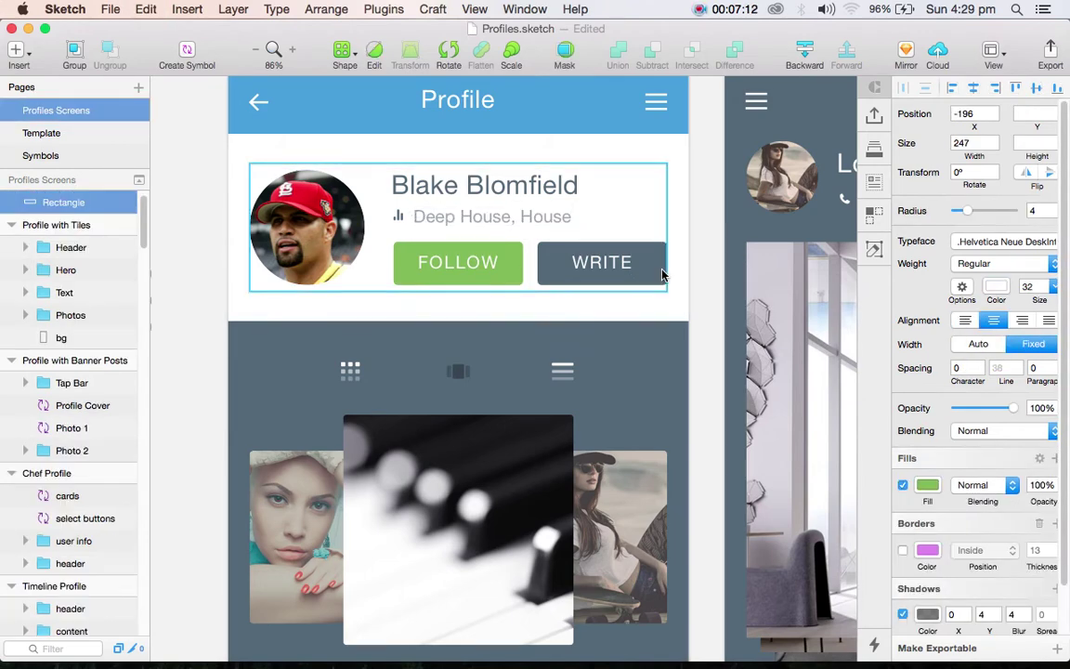
# Step: Inspect WRITE's background, then open the colour settings of FOLLOW's Fill 1
pyautogui.click(662, 270)
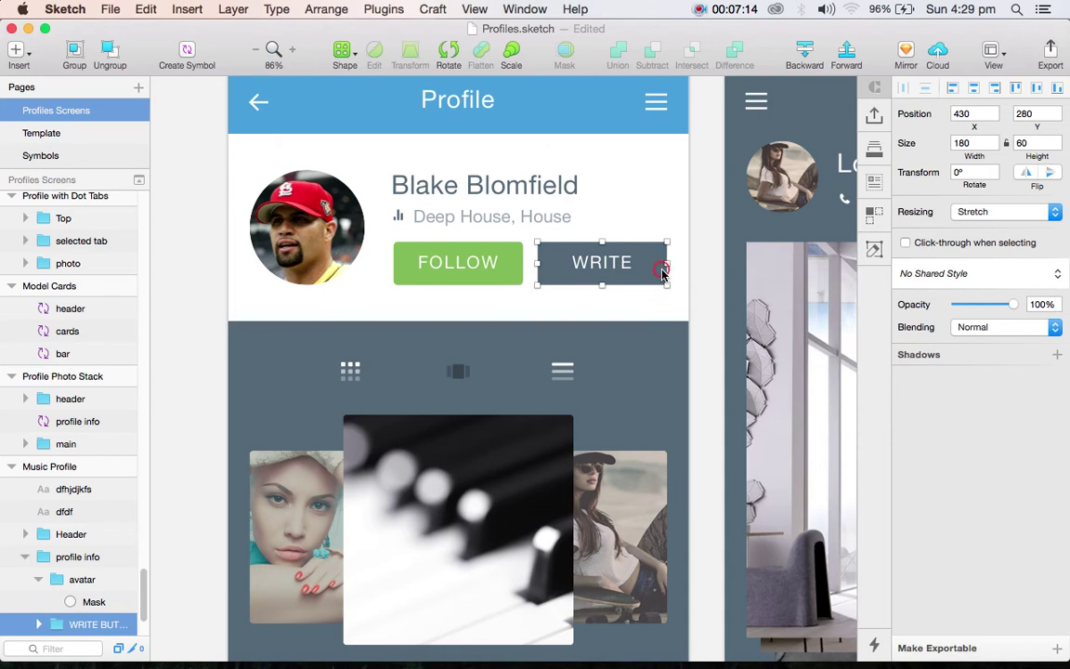
pyautogui.doubleClick(662, 270)
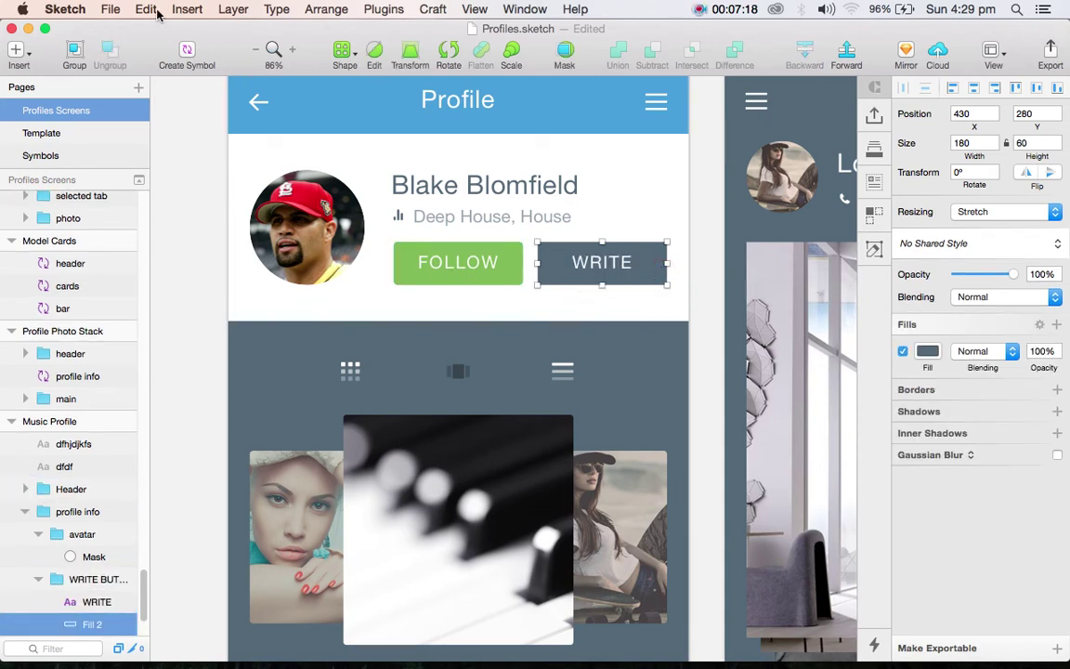
pyautogui.click(491, 277)
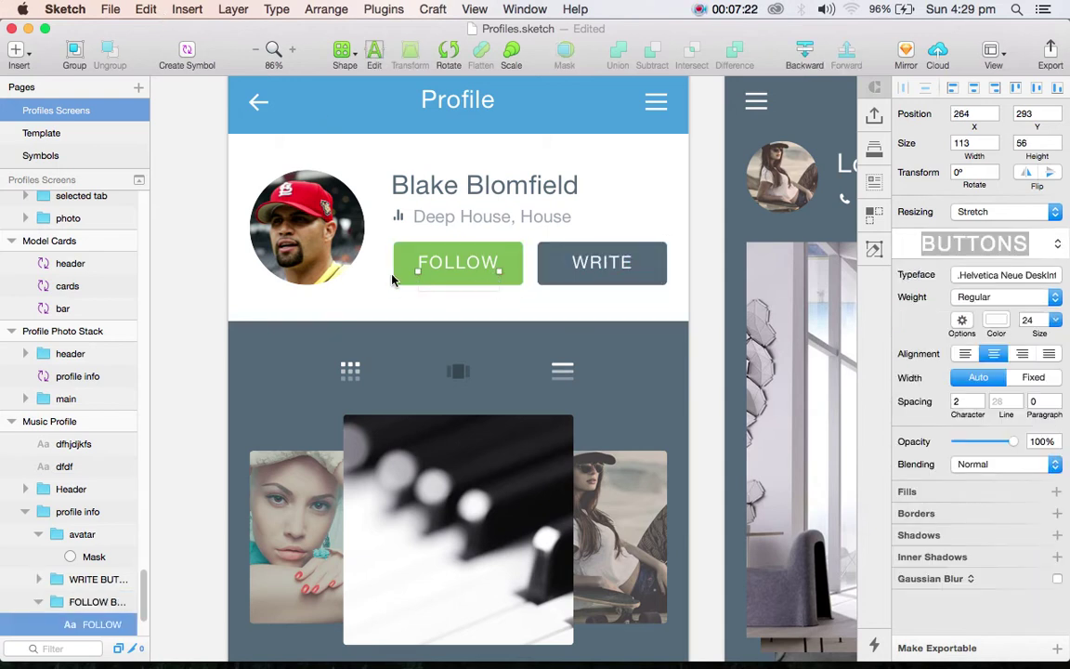
pyautogui.click(401, 278)
pyautogui.click(928, 351)
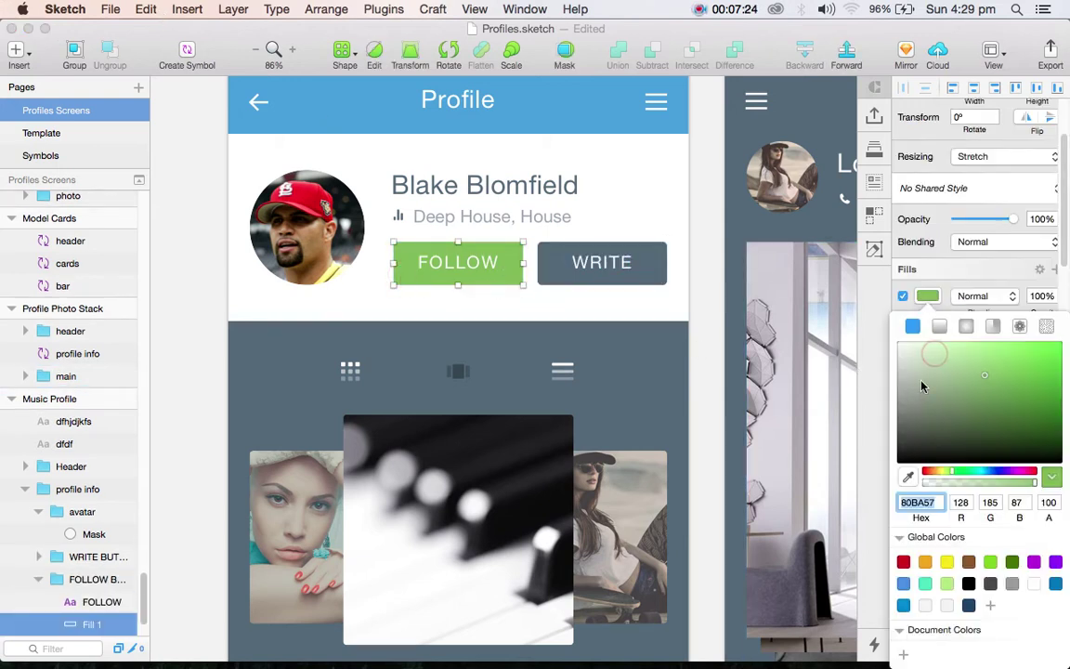
# Step: Eyedrop the WRITE button's grey onto FOLLOW, then undo it
pyautogui.click(909, 478)
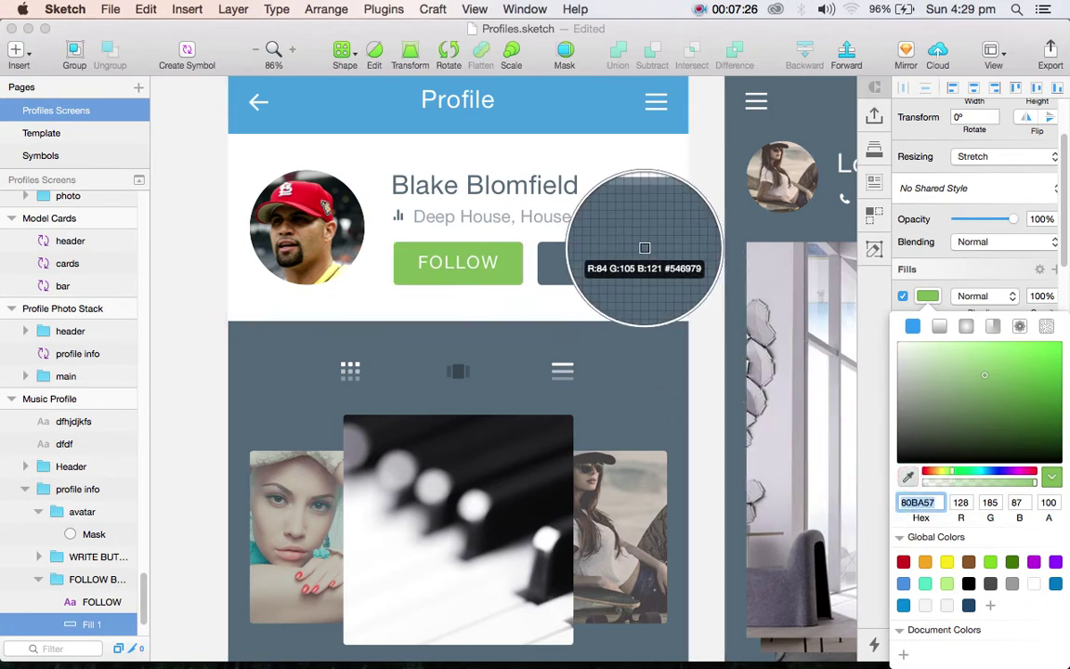
pyautogui.click(643, 242)
pyautogui.click(212, 367)
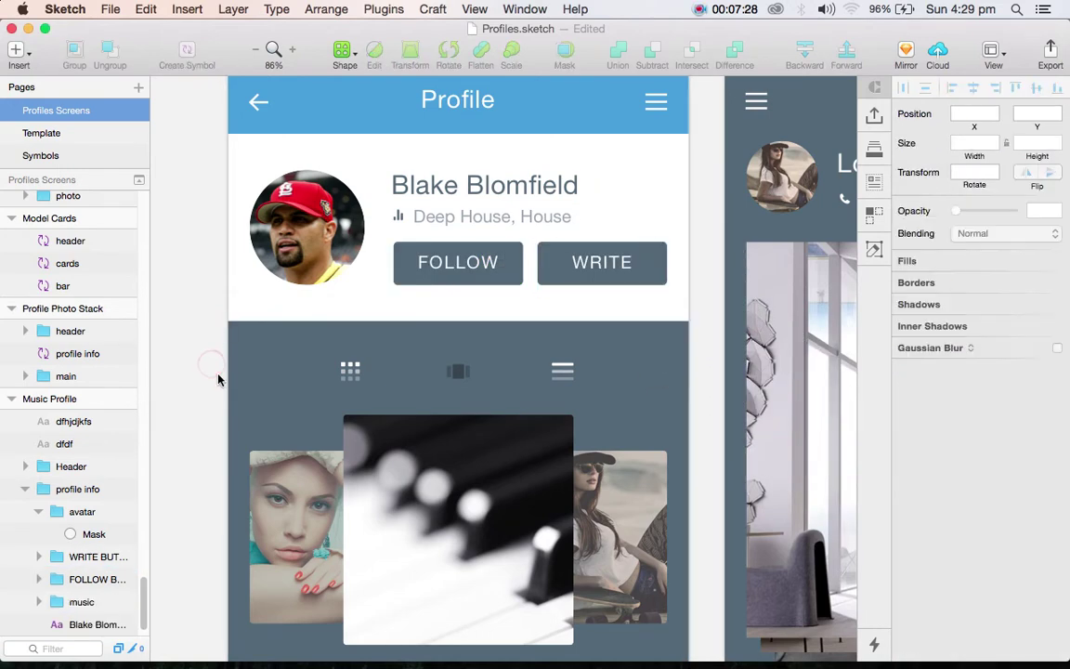
pyautogui.press('super+z')
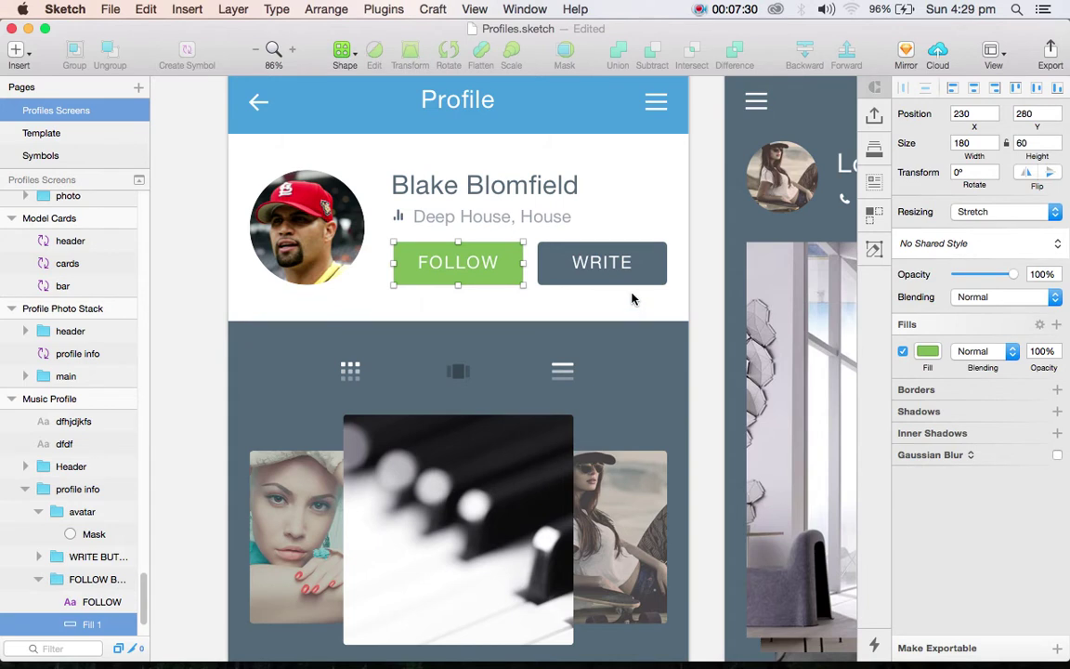
# Step: Copy the WRITE fill's style and paste it onto FOLLOW's background fill
pyautogui.click(661, 275)
pyautogui.doubleClick(658, 271)
pyautogui.doubleClick(658, 271)
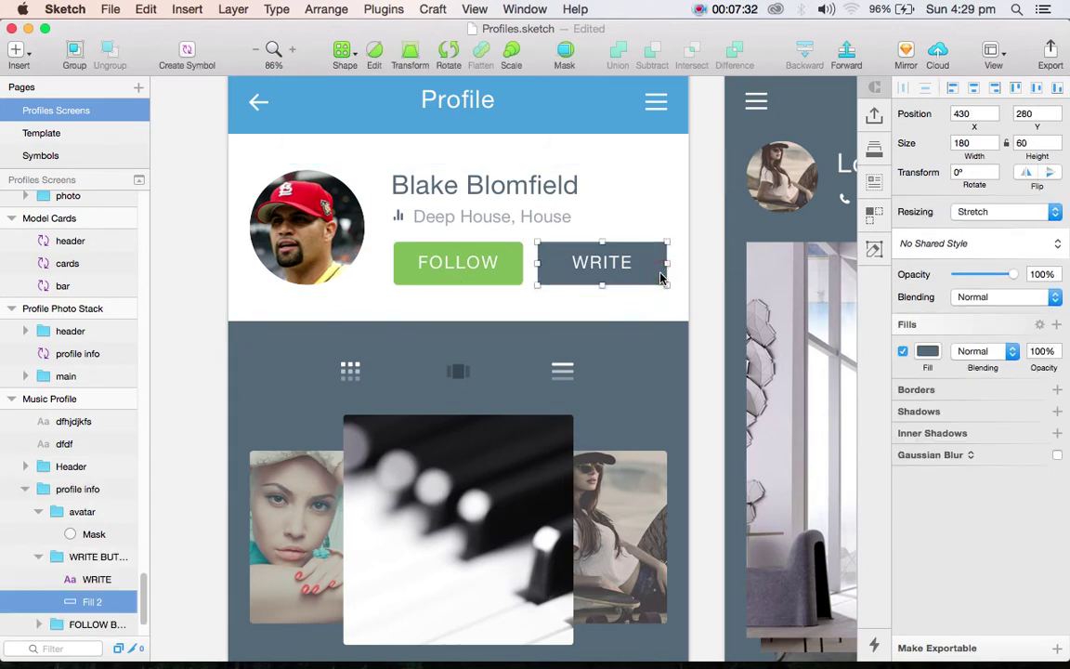
pyautogui.click(146, 10)
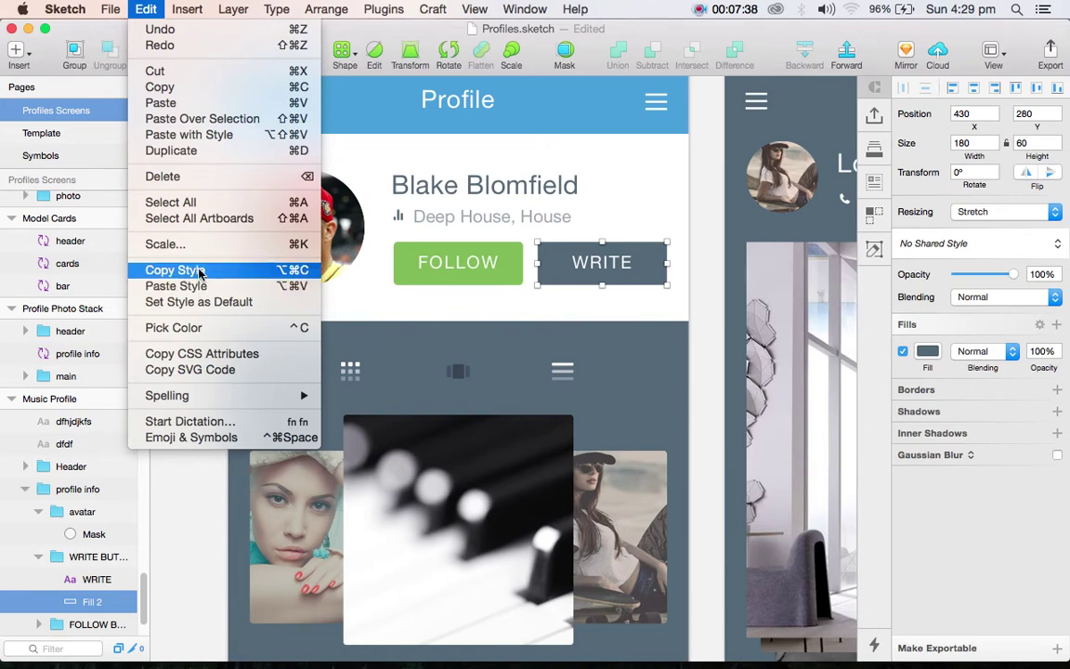
pyautogui.click(261, 271)
pyautogui.click(436, 279)
pyautogui.click(438, 282)
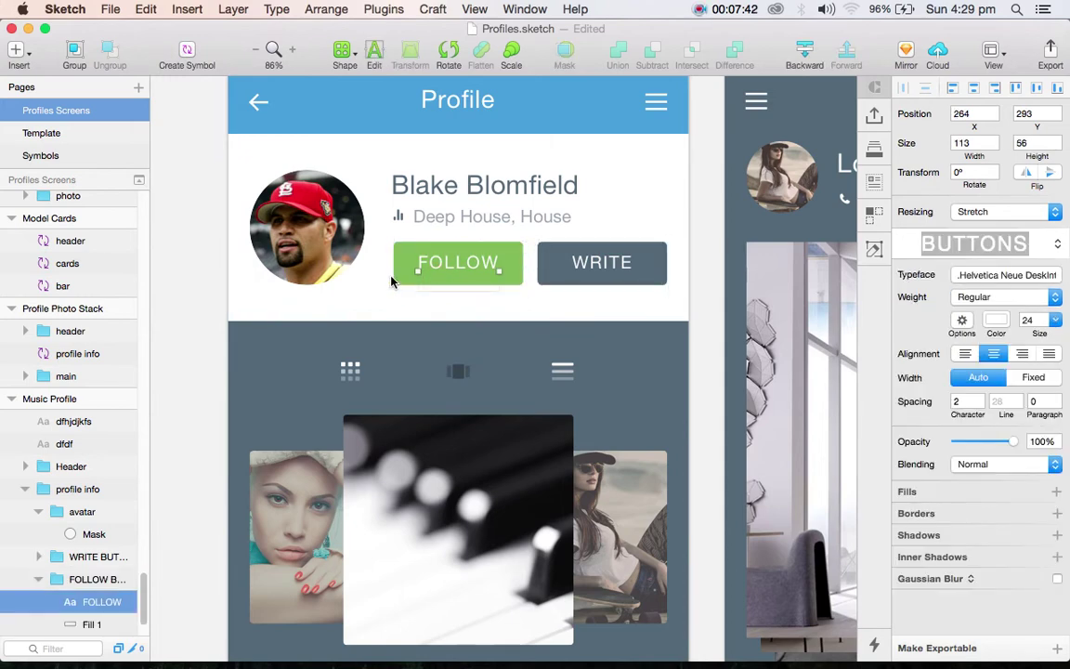
pyautogui.click(400, 278)
pyautogui.click(144, 13)
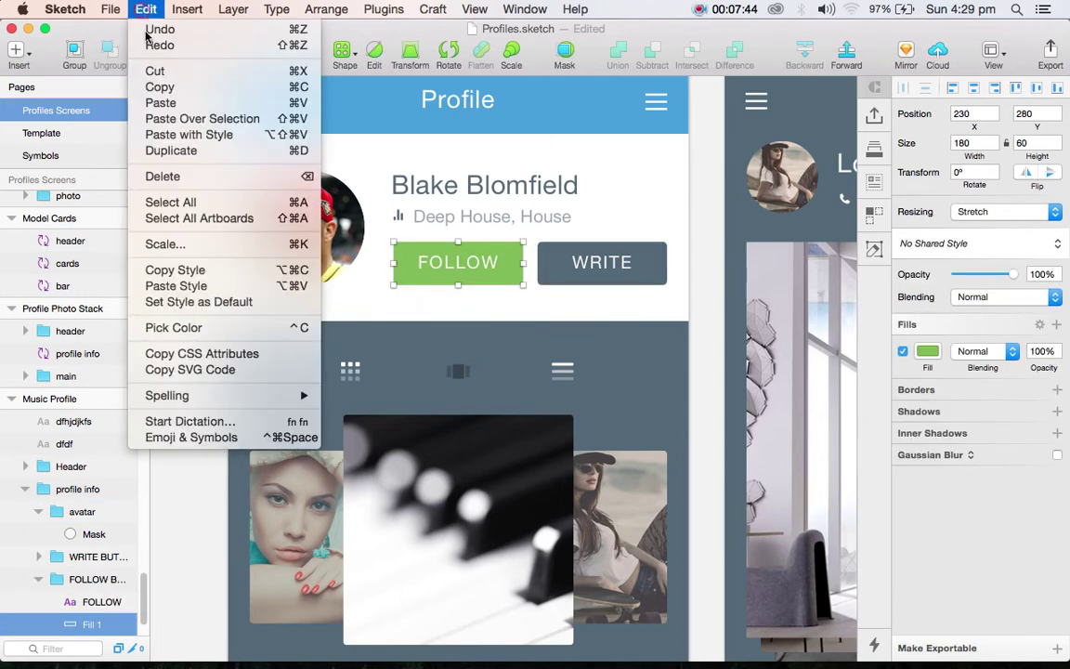
pyautogui.click(211, 286)
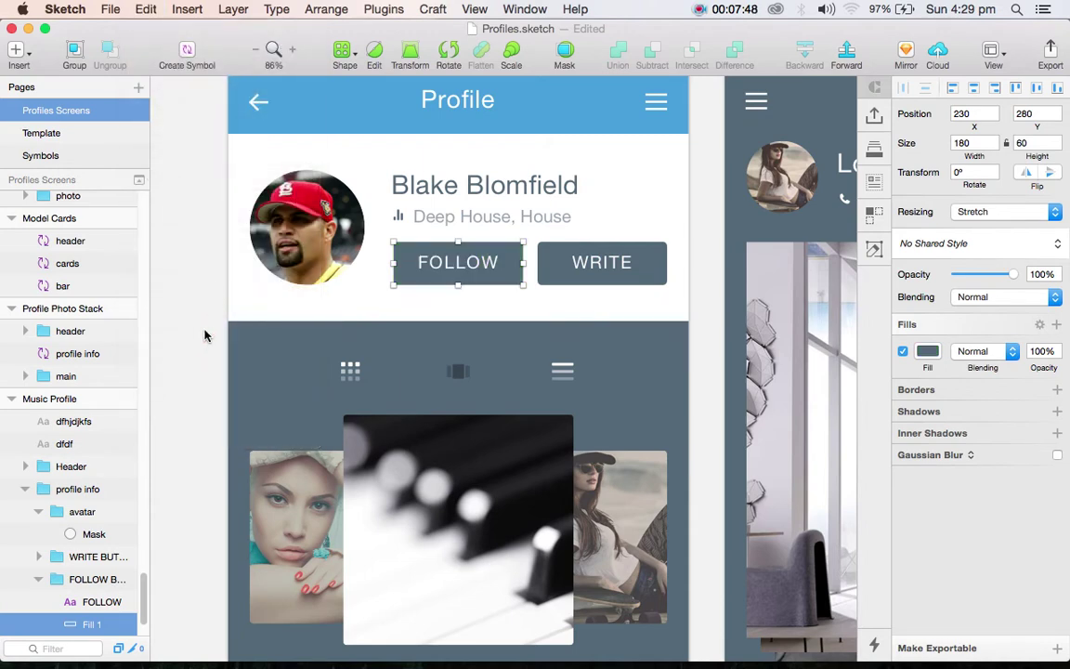
# Step: Undo the pasted grey style and select the Profile title in the Header
pyautogui.click(204, 329)
pyautogui.press('super+z')
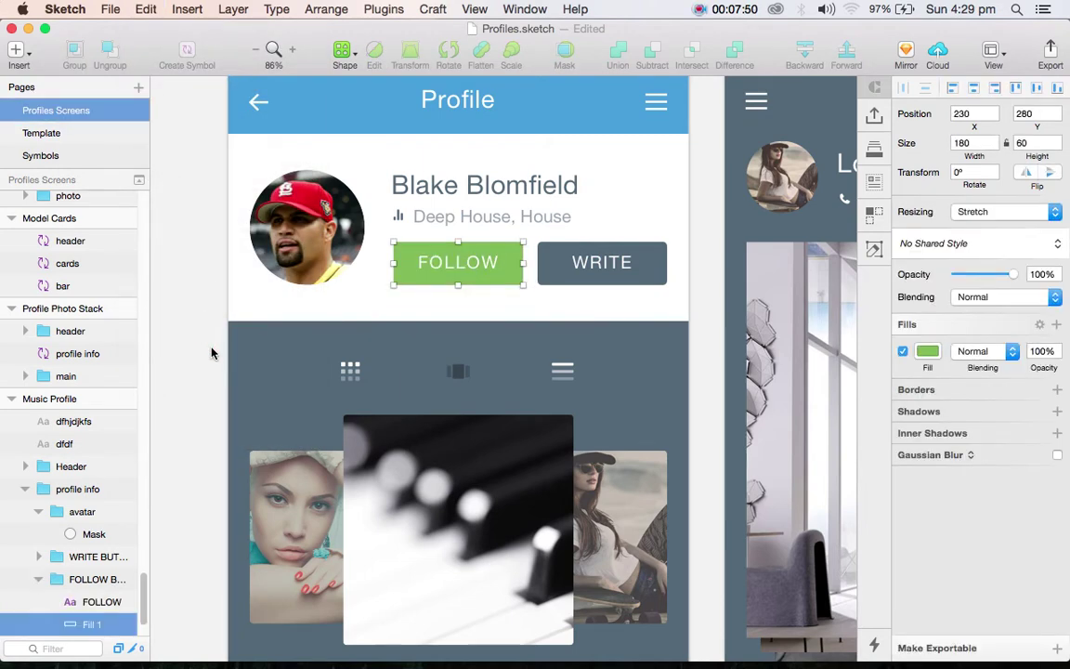
pyautogui.click(216, 393)
pyautogui.scroll(5, 437, 256)
pyautogui.click(470, 189)
pyautogui.click(471, 192)
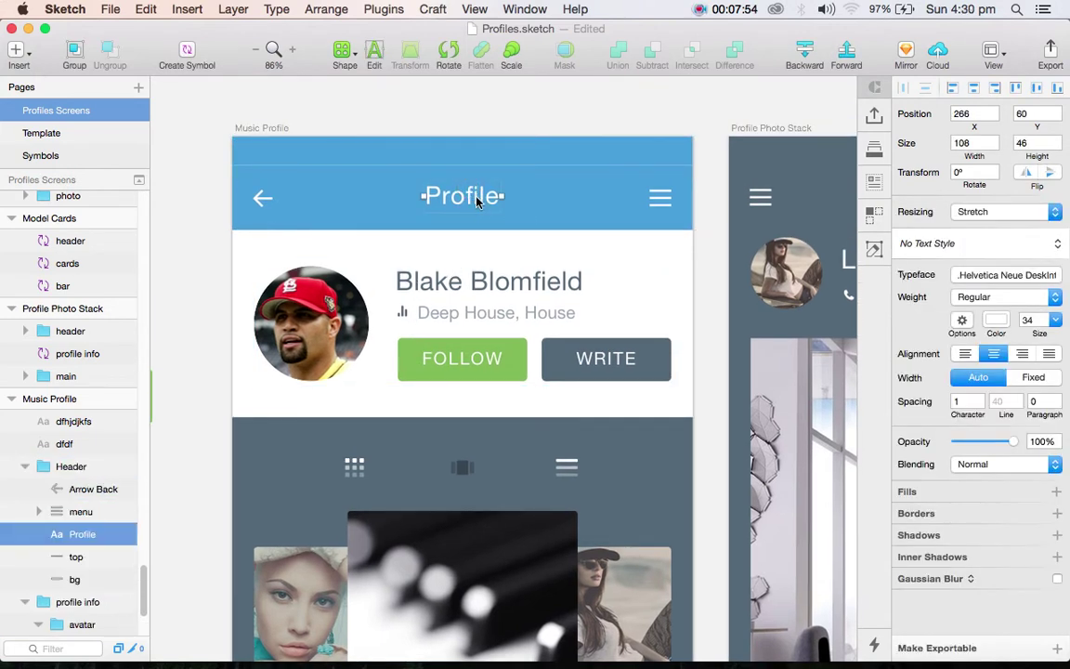
# Step: Centre the Profile title horizontally and shrink it to 29 pt
pyautogui.click(953, 89)
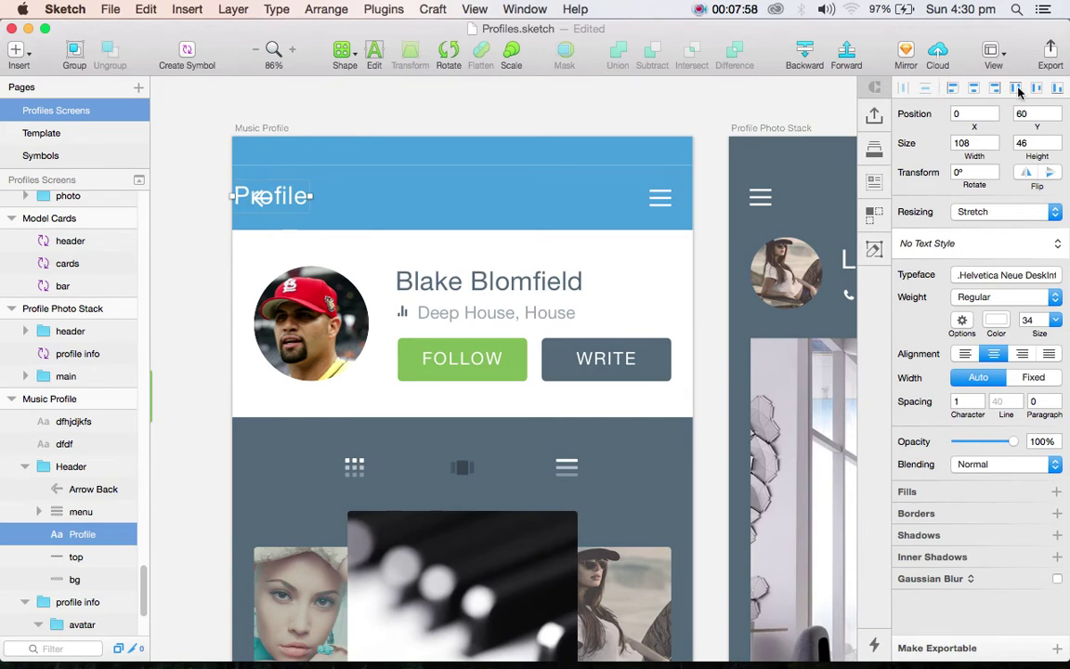
pyautogui.click(996, 89)
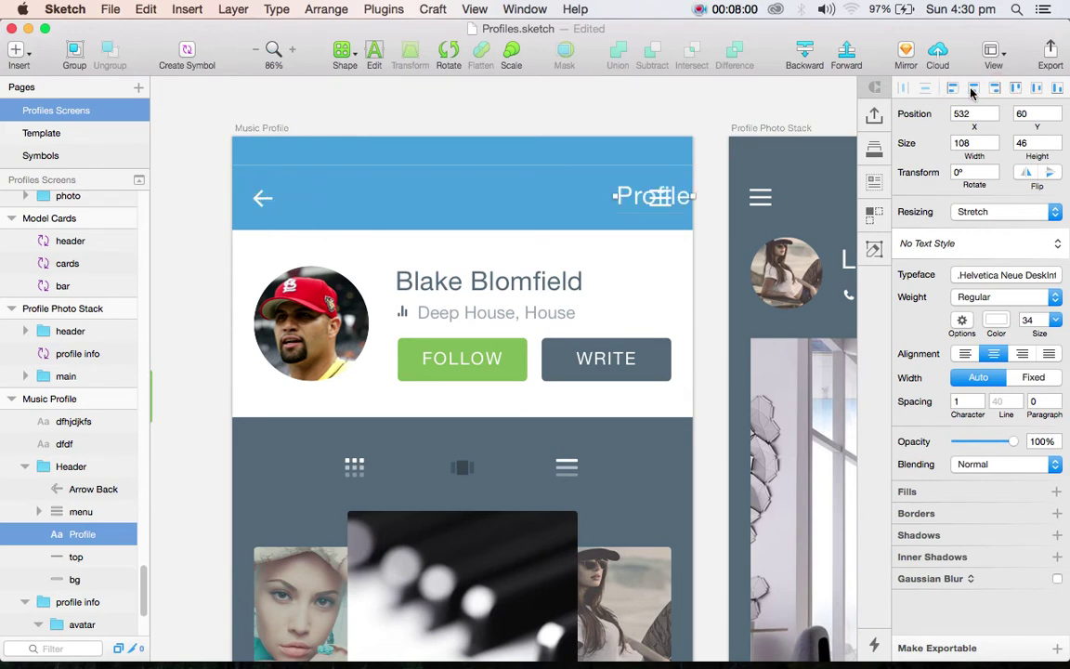
pyautogui.click(973, 90)
pyautogui.moveTo(1036, 334); pyautogui.dragTo(1043, 333)
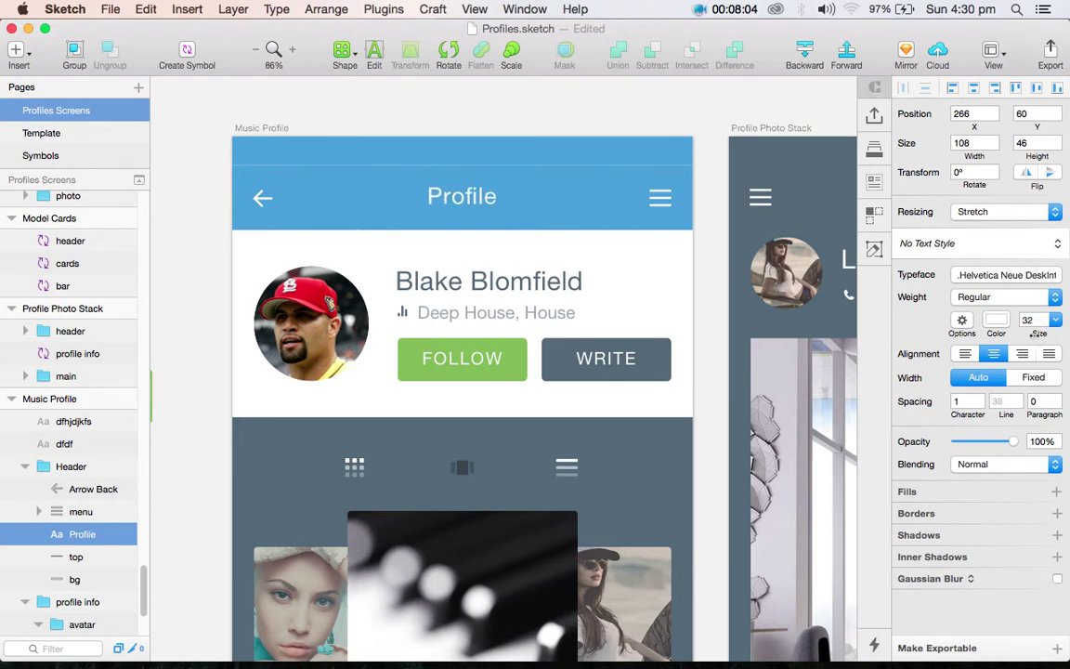
# Step: Select the header's menu icon and set its width to 28 with proportions locked
pyautogui.click(656, 200)
pyautogui.doubleClick(659, 198)
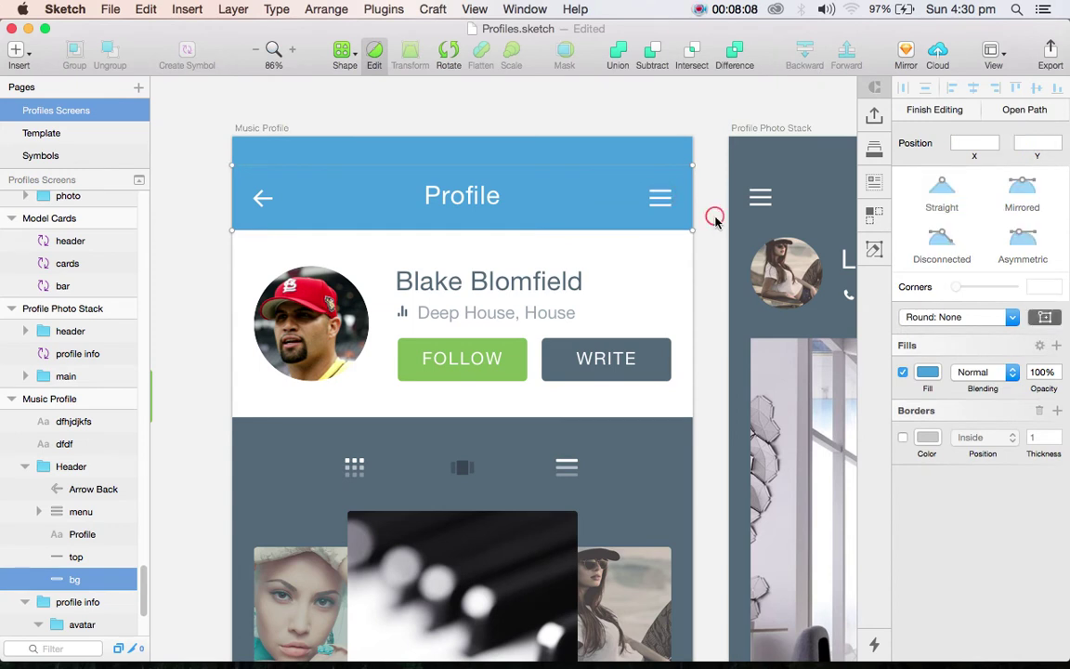
pyautogui.click(716, 218)
pyautogui.click(660, 199)
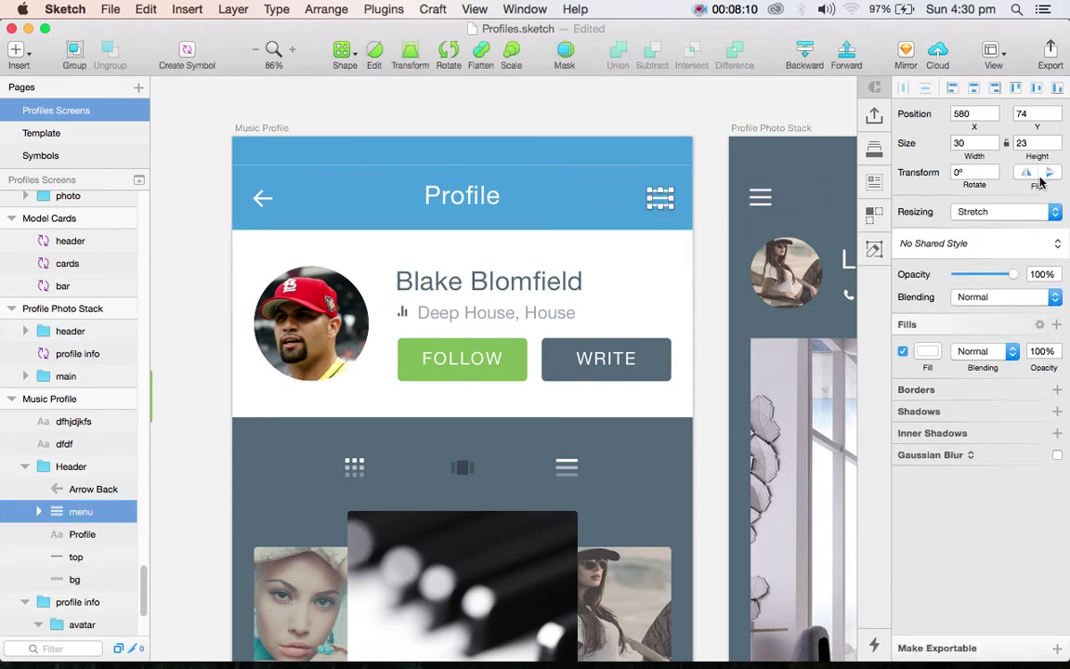
pyautogui.click(1007, 144)
pyautogui.write('28')
pyautogui.press('Return')
# Step: Scale the menu icon to 200% with Cmd+K, check it, then clear the selection
pyautogui.press('super+k')
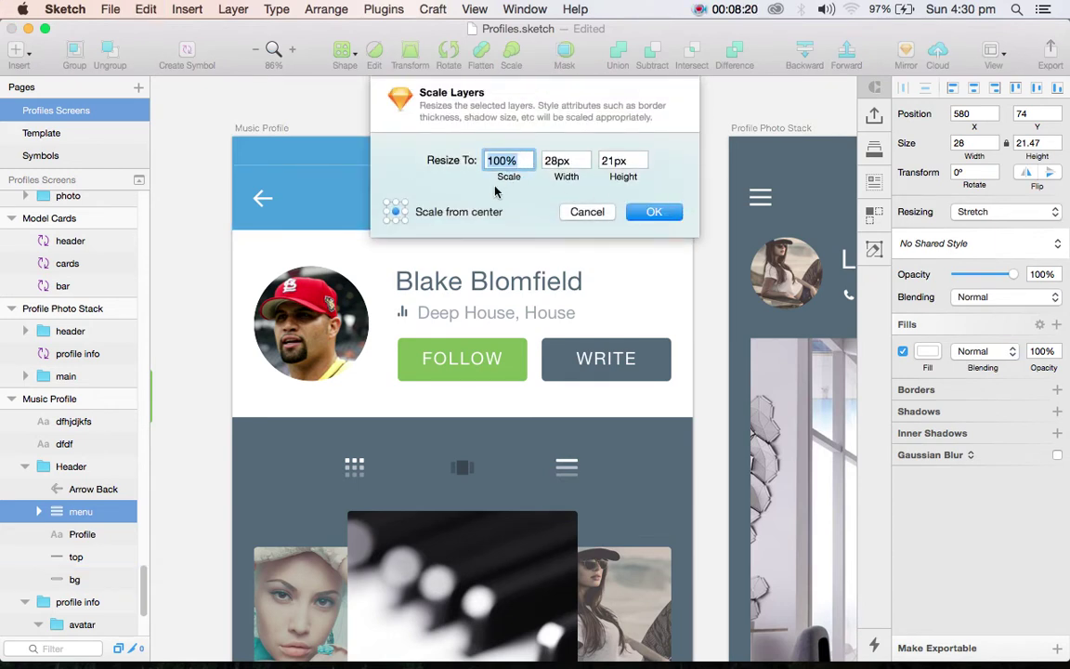
pyautogui.write('2')
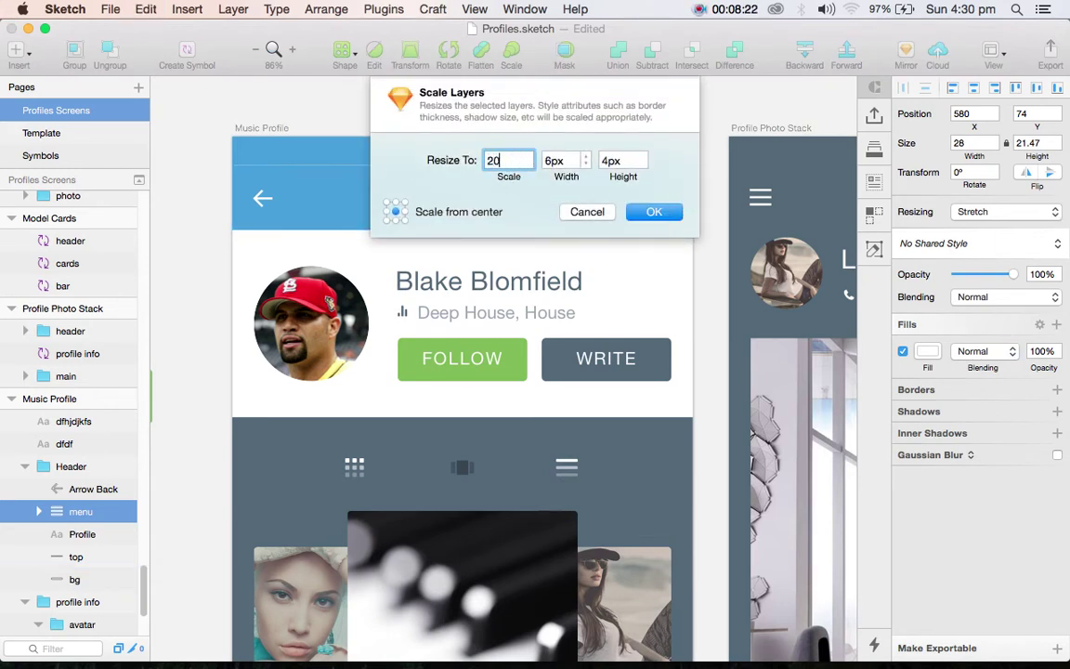
pyautogui.write('0')
pyautogui.click(654, 212)
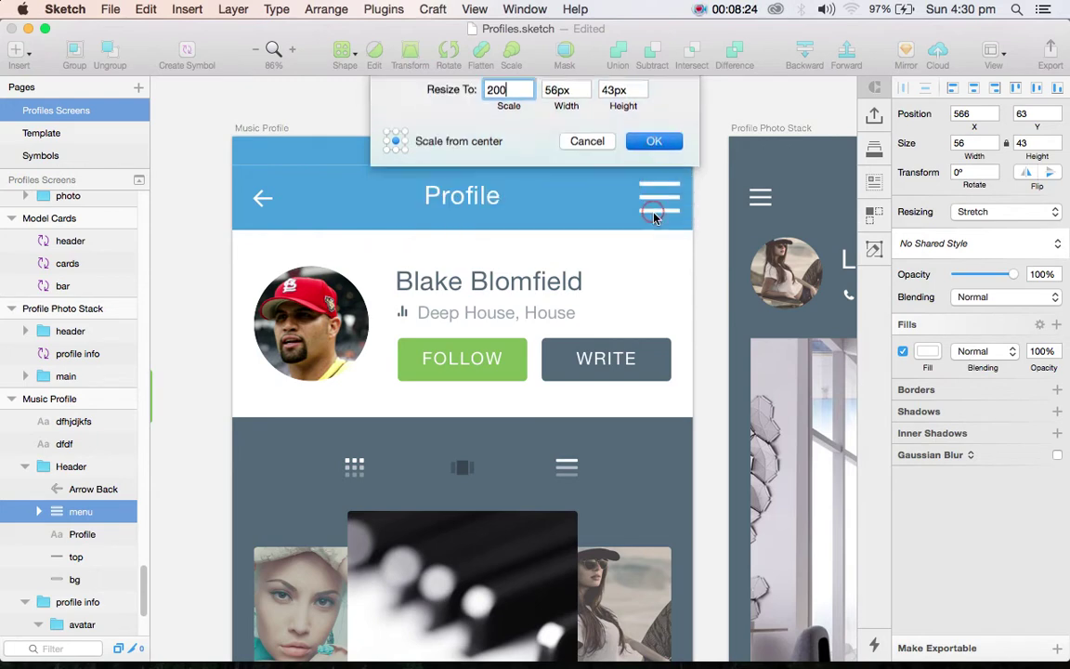
pyautogui.click(676, 219)
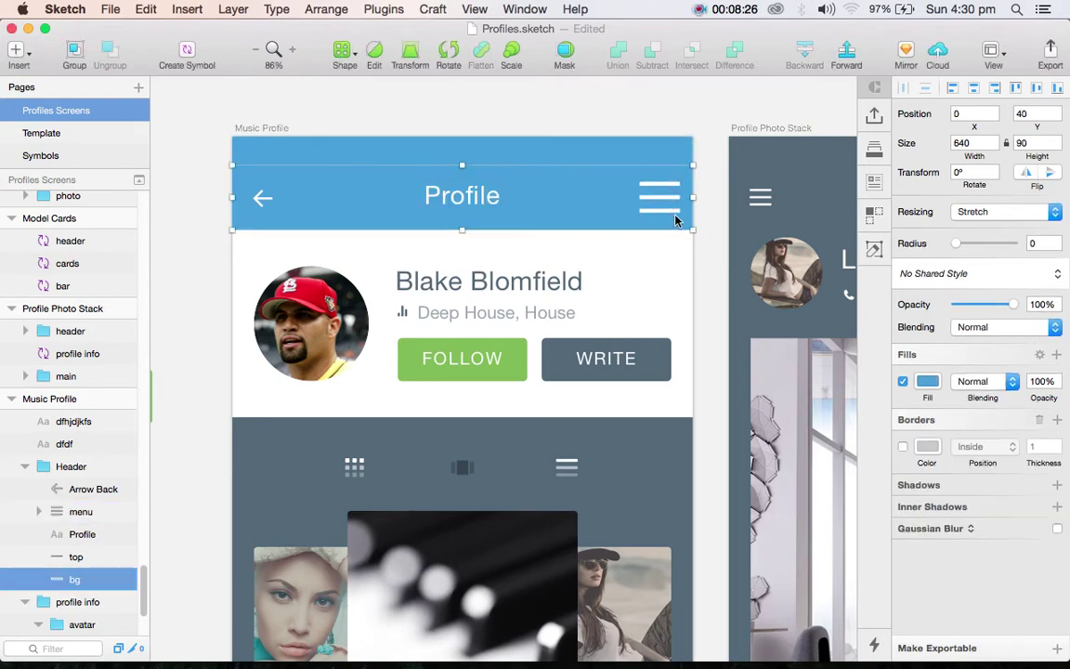
pyautogui.click(676, 216)
pyautogui.click(704, 316)
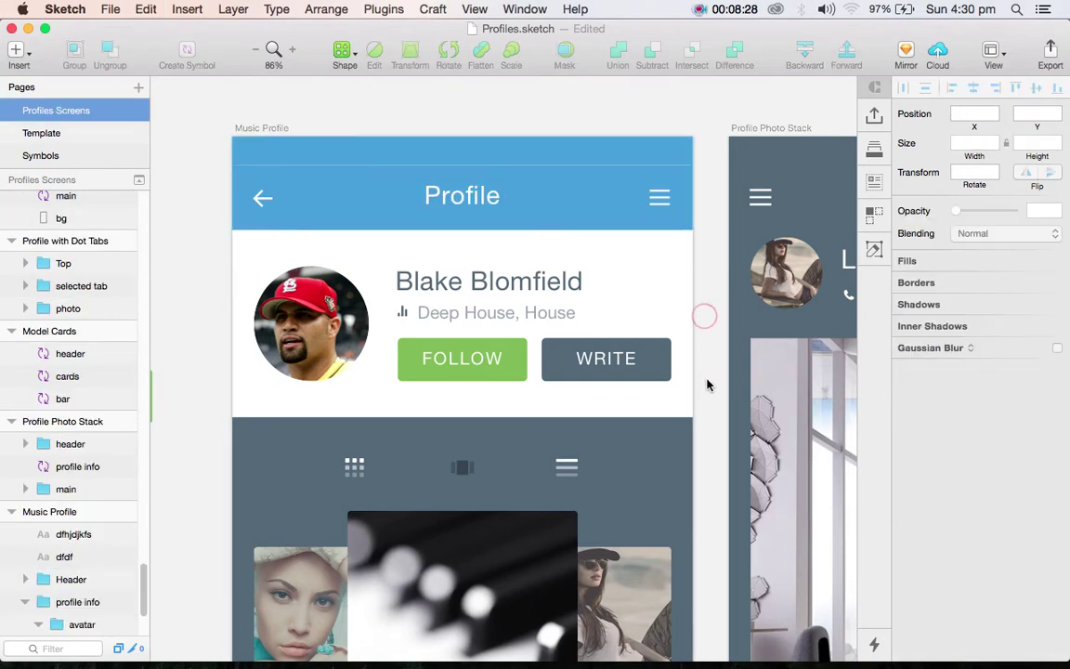
pyautogui.scroll(-5, 707, 384)
# Step: Reposition the cover image inside its mask within the albums group
pyautogui.click(472, 315)
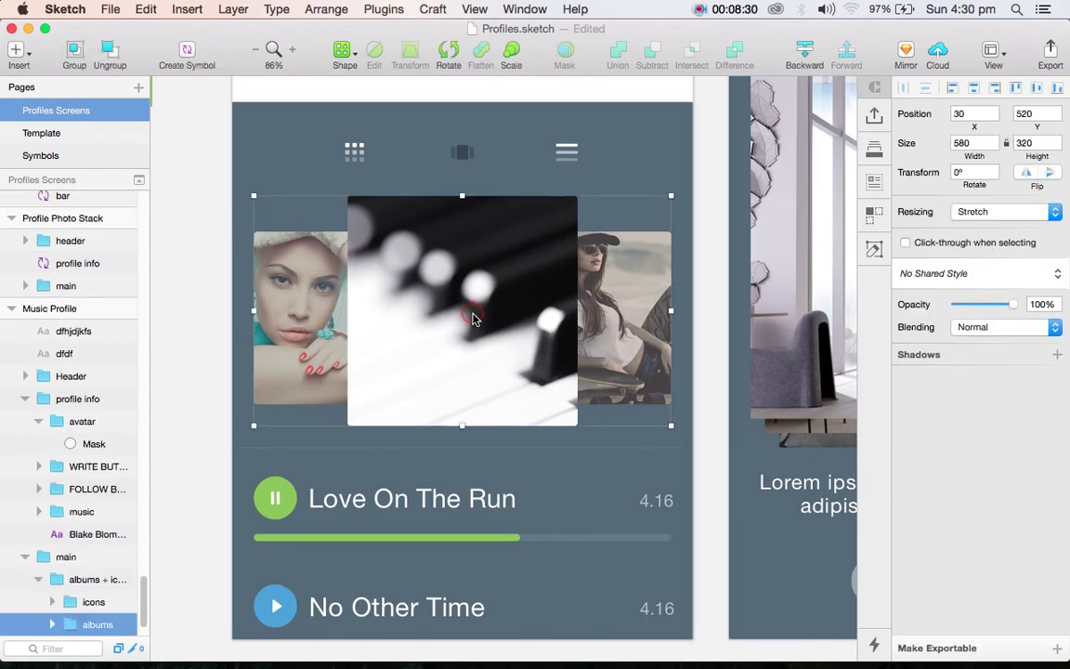
pyautogui.doubleClick(472, 318)
pyautogui.moveTo(452, 292)
pyautogui.mouseDown()
pyautogui.moveTo(365, 305)
pyautogui.moveTo(587, 332)
pyautogui.moveTo(477, 294)
pyautogui.mouseUp()
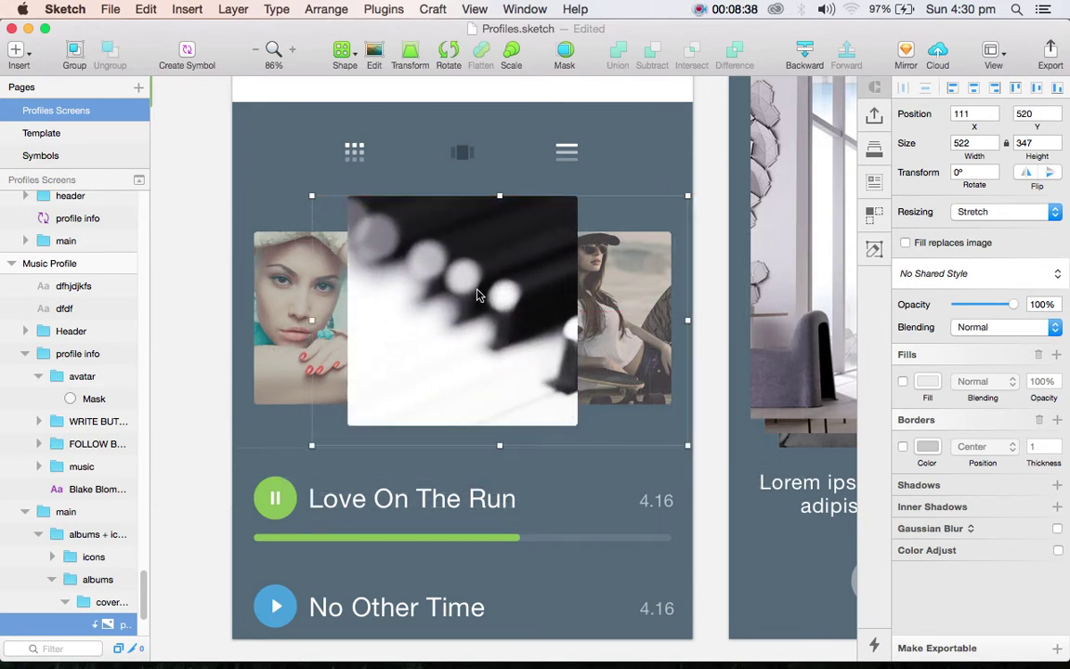
pyautogui.moveTo(477, 294); pyautogui.dragTo(464, 323)
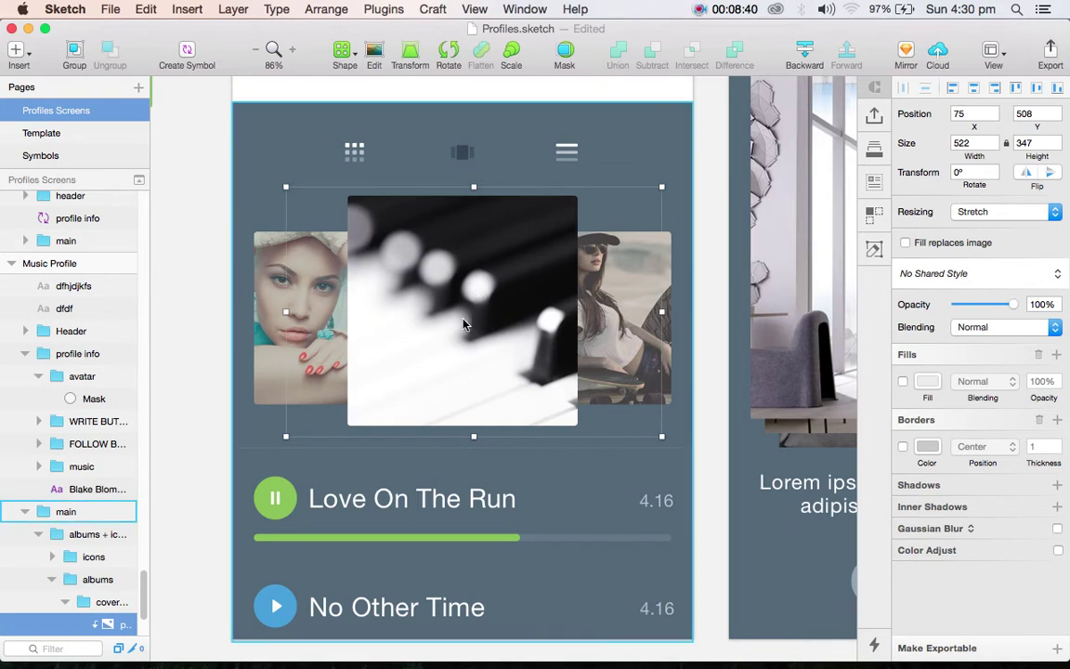
pyautogui.click(210, 359)
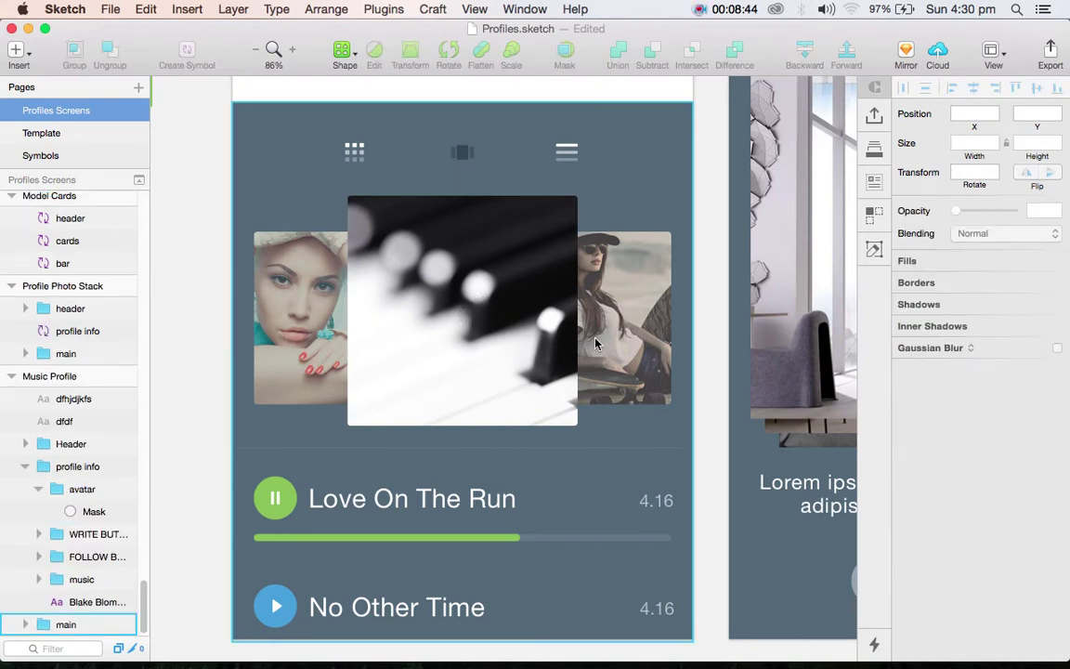
pyautogui.hscroll(-10, 612, 316)
# Step: Delete the piano cover image and draw a rectangle over the stack's centre
pyautogui.click(649, 335)
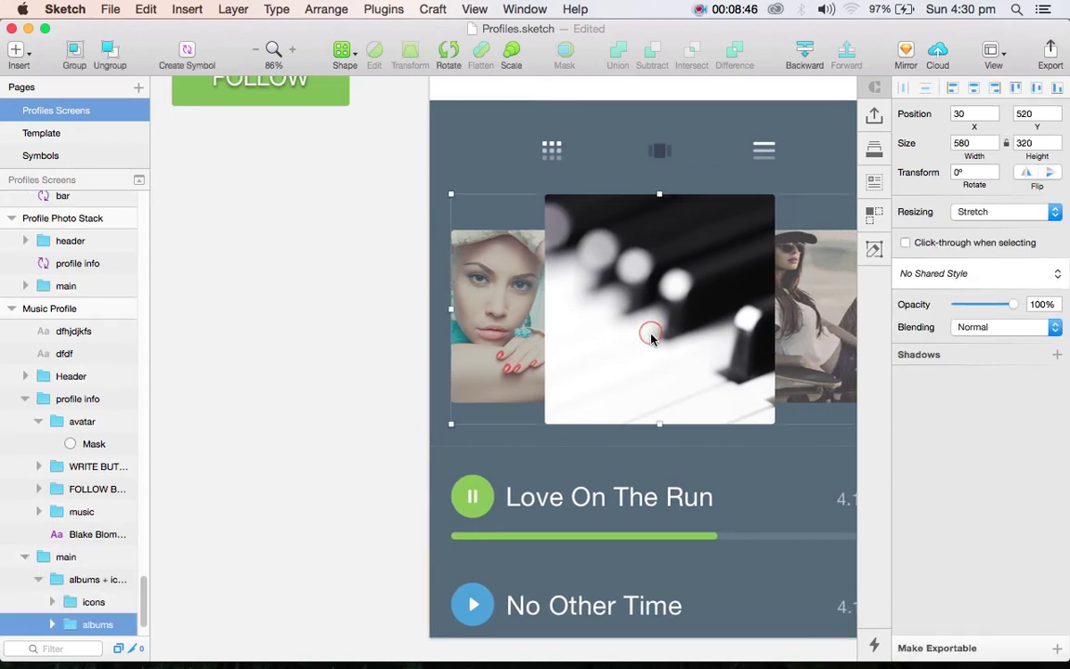
pyautogui.doubleClick(651, 336)
pyautogui.press('Delete')
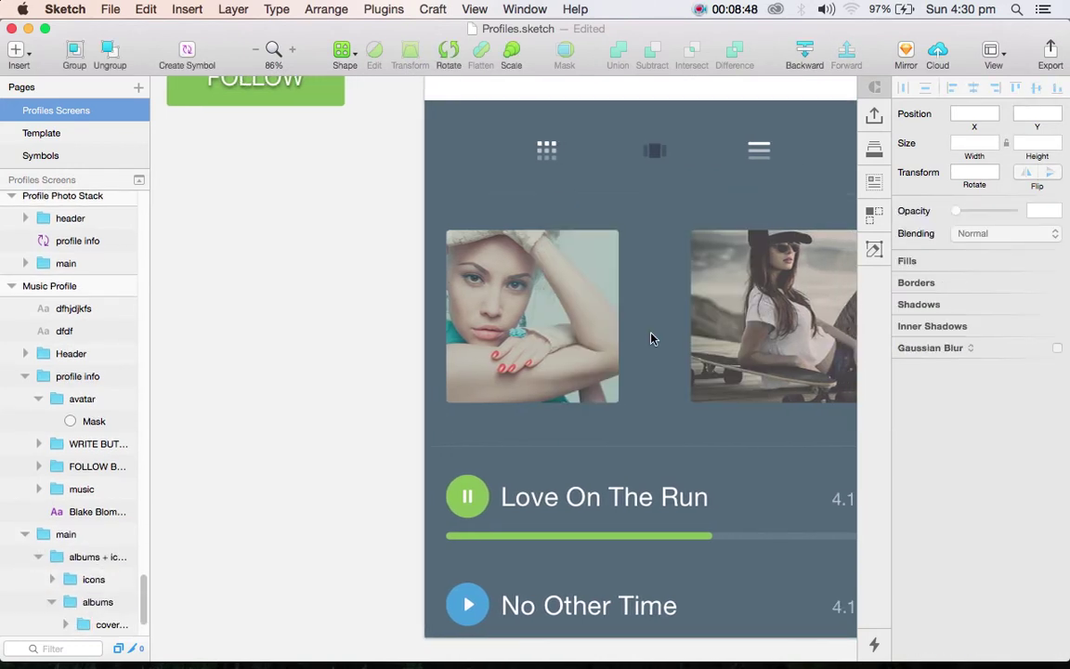
pyautogui.hscroll(3, 651, 338)
pyautogui.press('r')
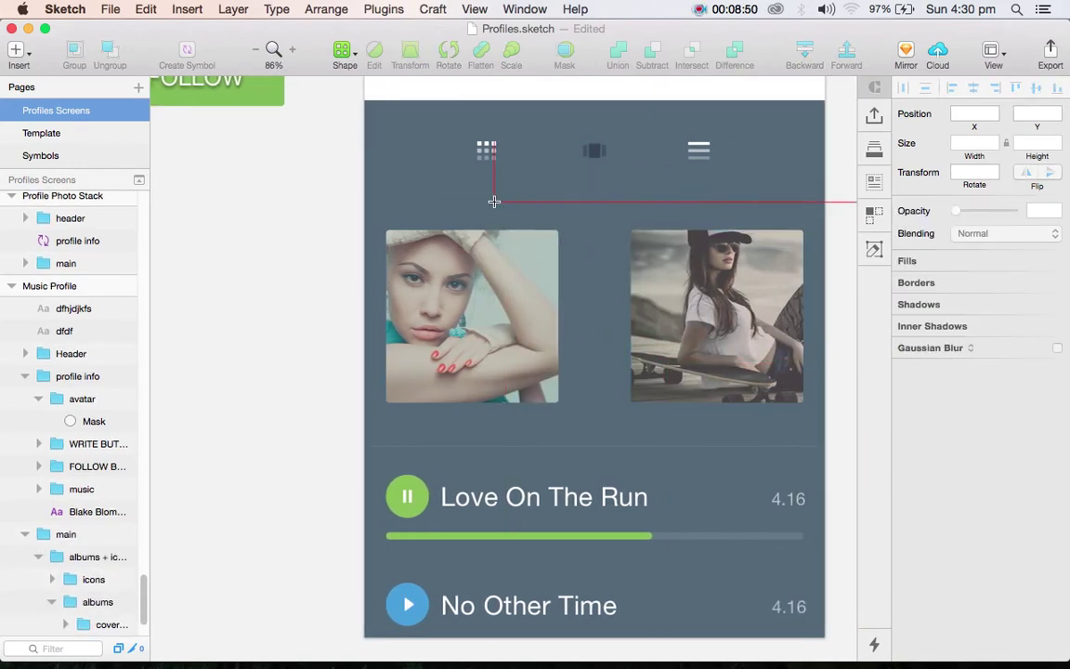
pyautogui.moveTo(485, 195); pyautogui.dragTo(699, 427)
# Step: Round the new rectangle's corners to radius 4
pyautogui.hscroll(4, 705, 352)
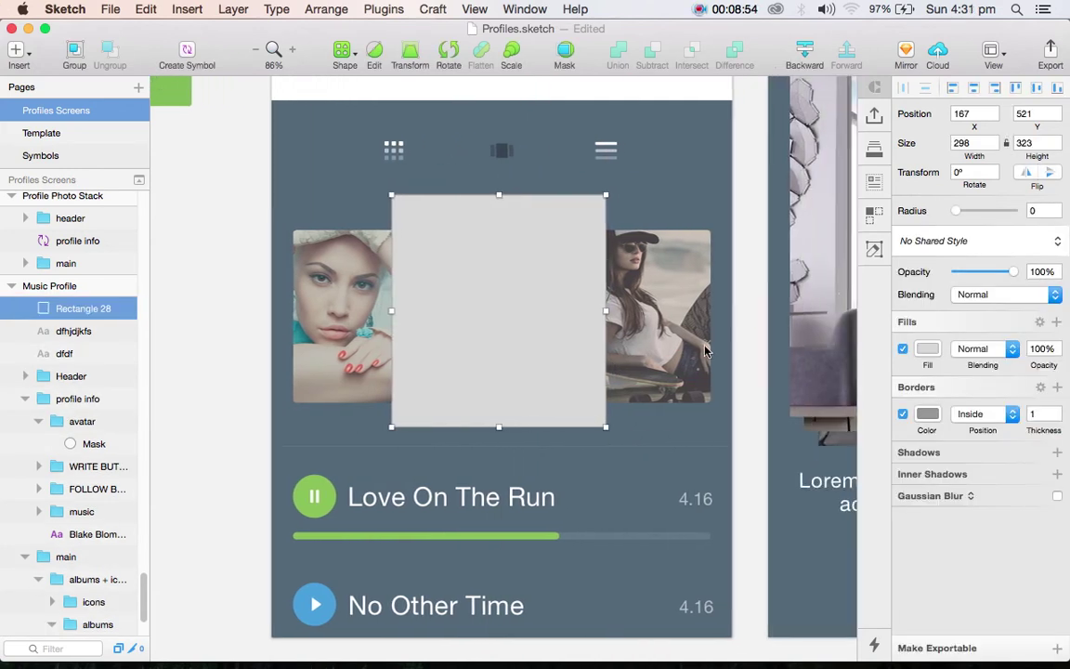
pyautogui.moveTo(957, 211); pyautogui.dragTo(969, 214)
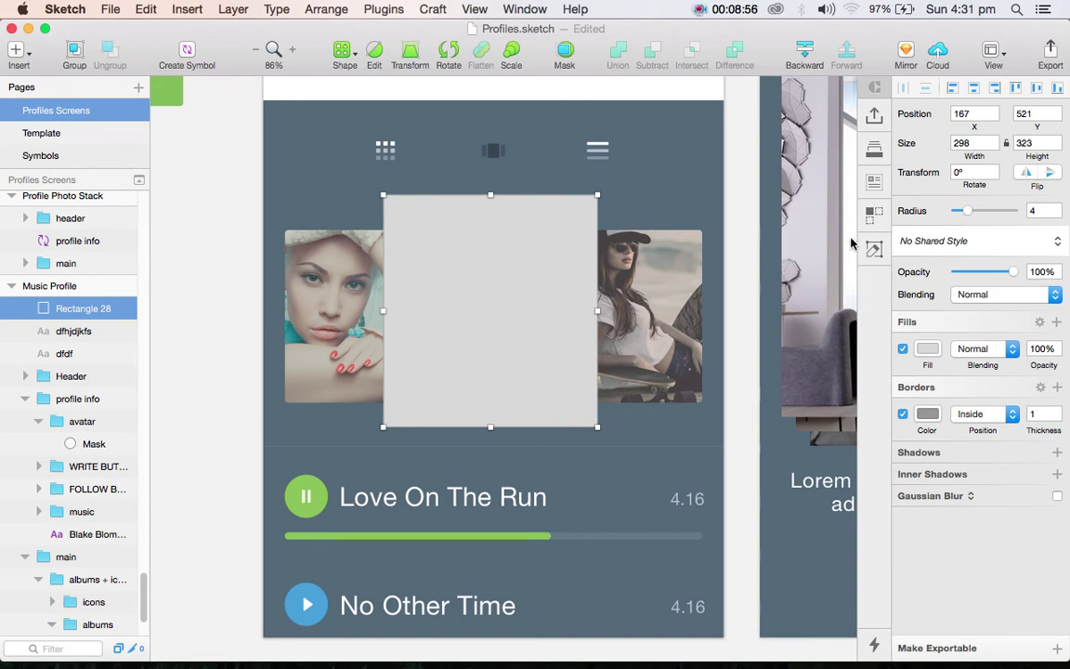
pyautogui.click(744, 399)
pyautogui.click(547, 336)
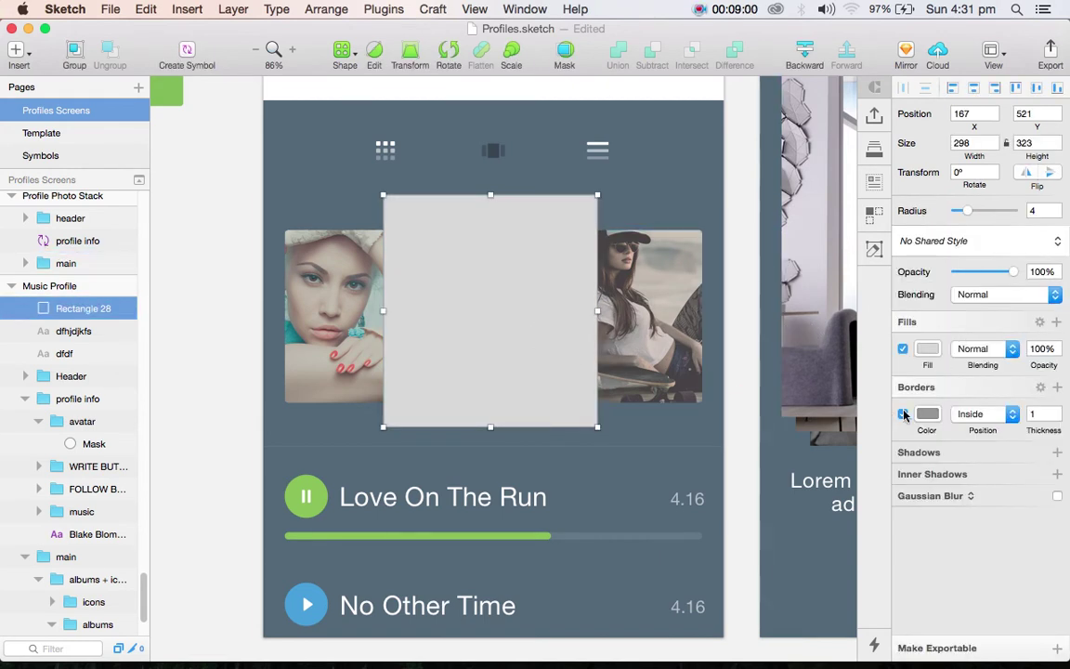
# Step: Give the rectangle a pattern fill using image-33.png
pyautogui.click(927, 349)
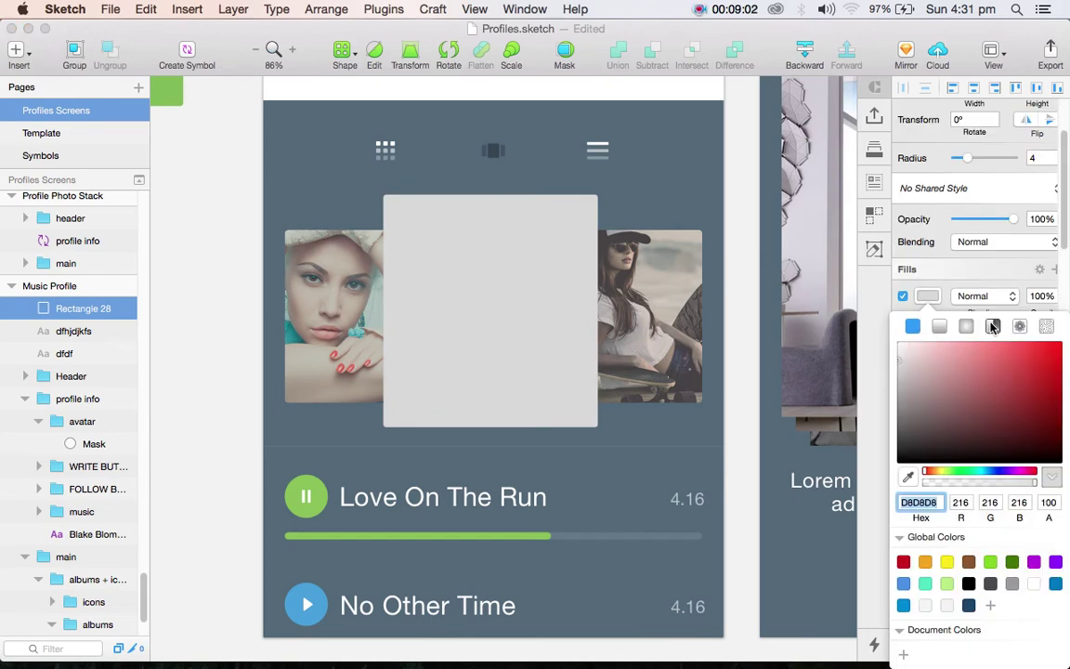
pyautogui.click(1020, 325)
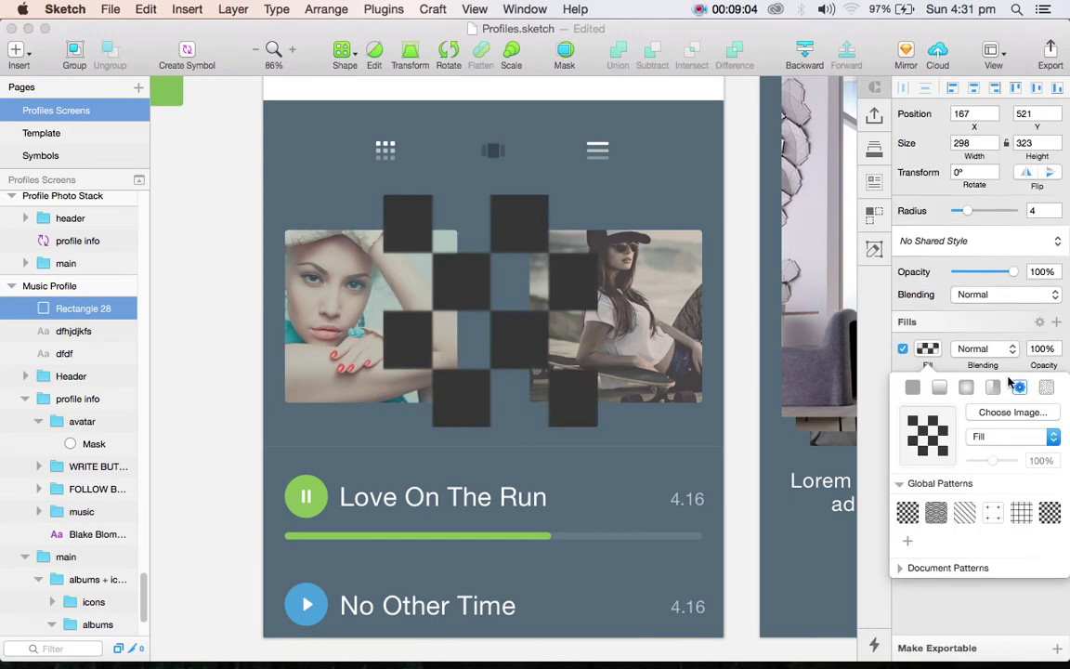
pyautogui.click(1013, 416)
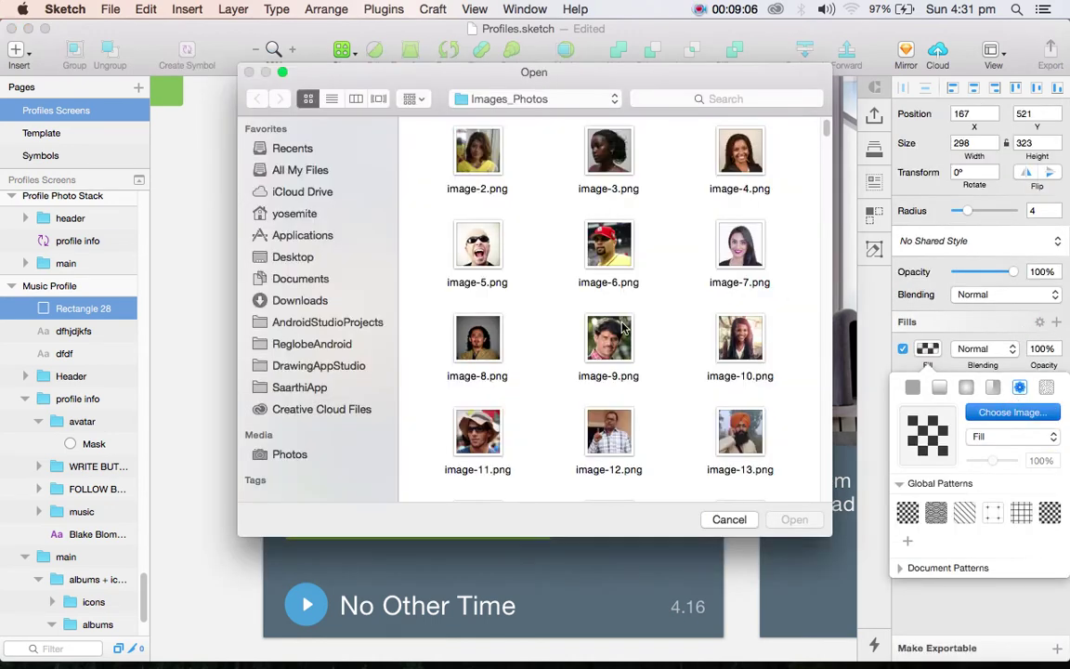
pyautogui.scroll(-5, 622, 400)
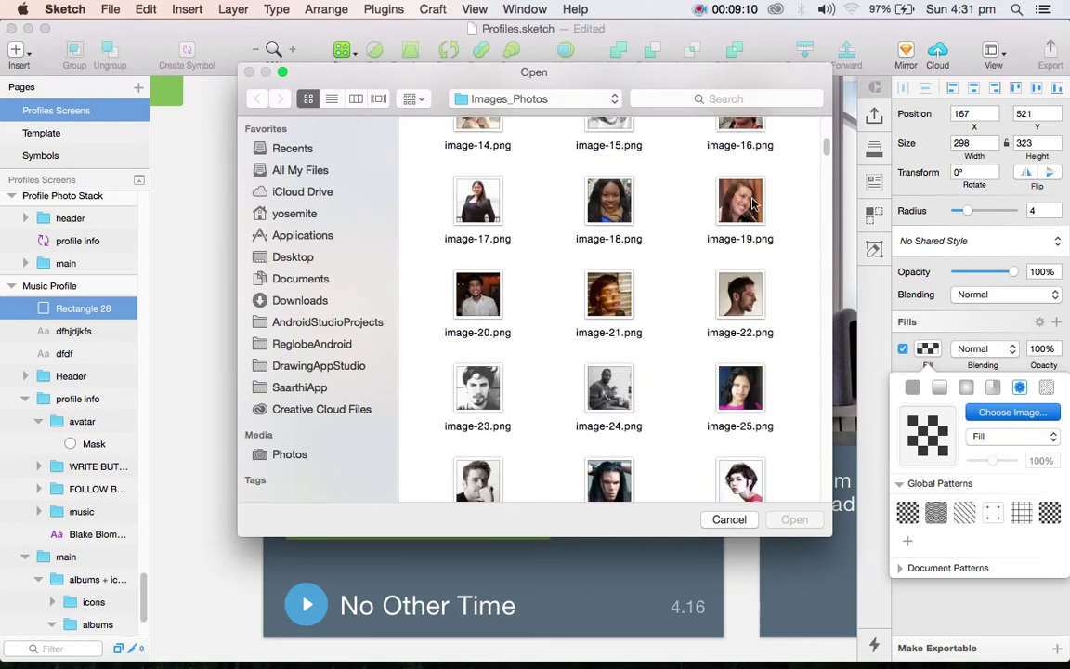
pyautogui.scroll(-1, 707, 260)
pyautogui.scroll(-3, 662, 316)
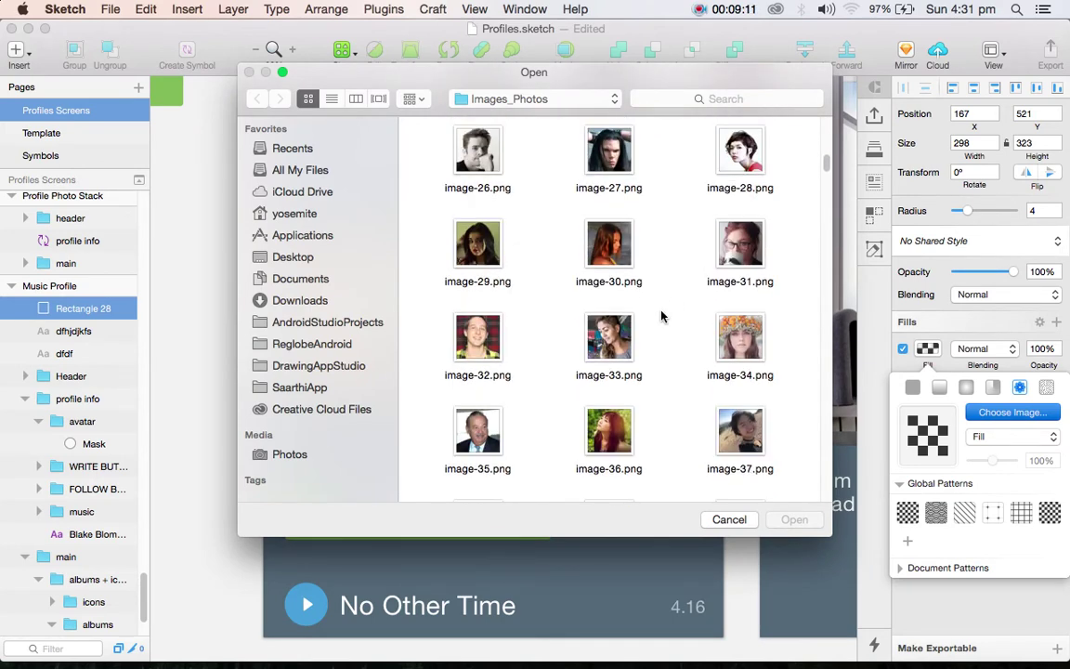
pyautogui.click(734, 353)
pyautogui.click(617, 354)
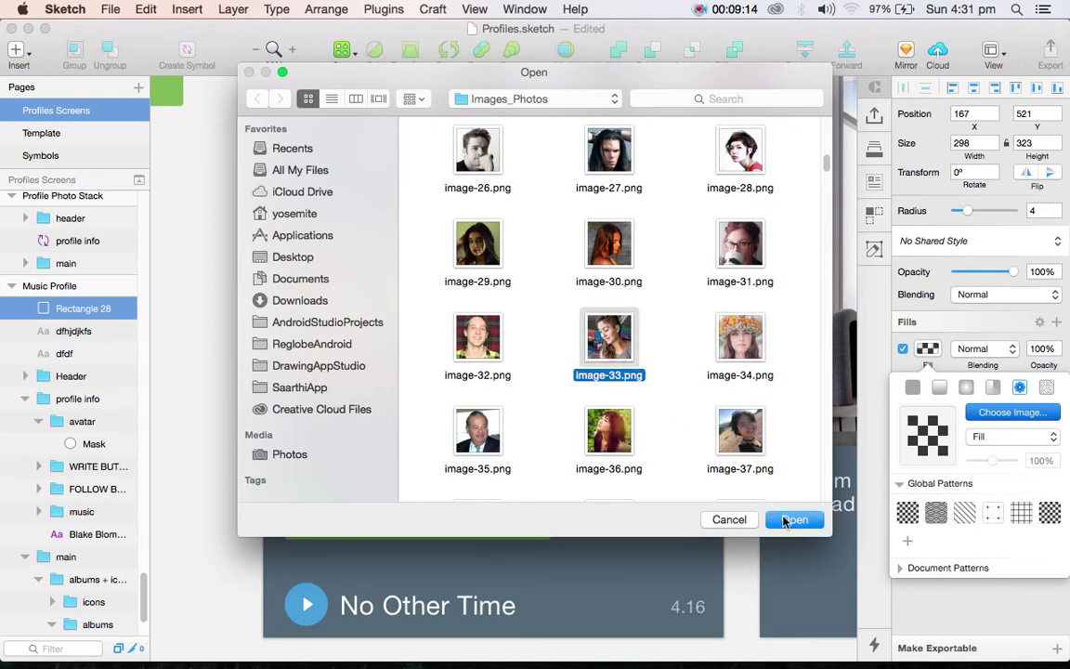
pyautogui.click(790, 520)
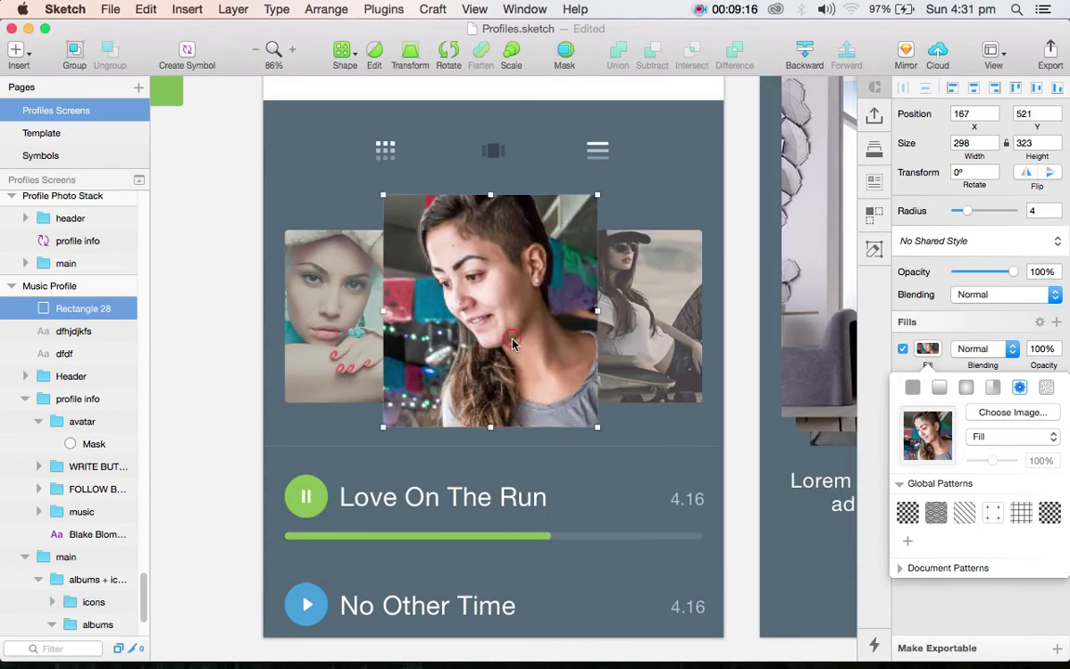
# Step: Add a dark drop shadow to the photo rectangle (X 0, Y 14, blur 2, spread 13)
pyautogui.click(935, 325)
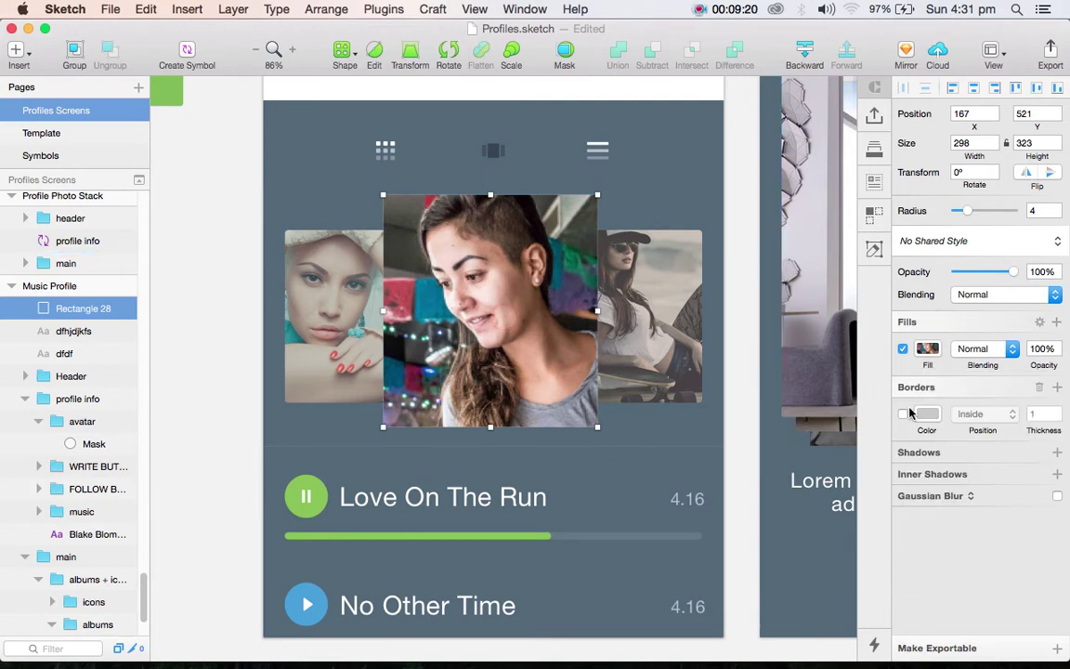
pyautogui.click(959, 452)
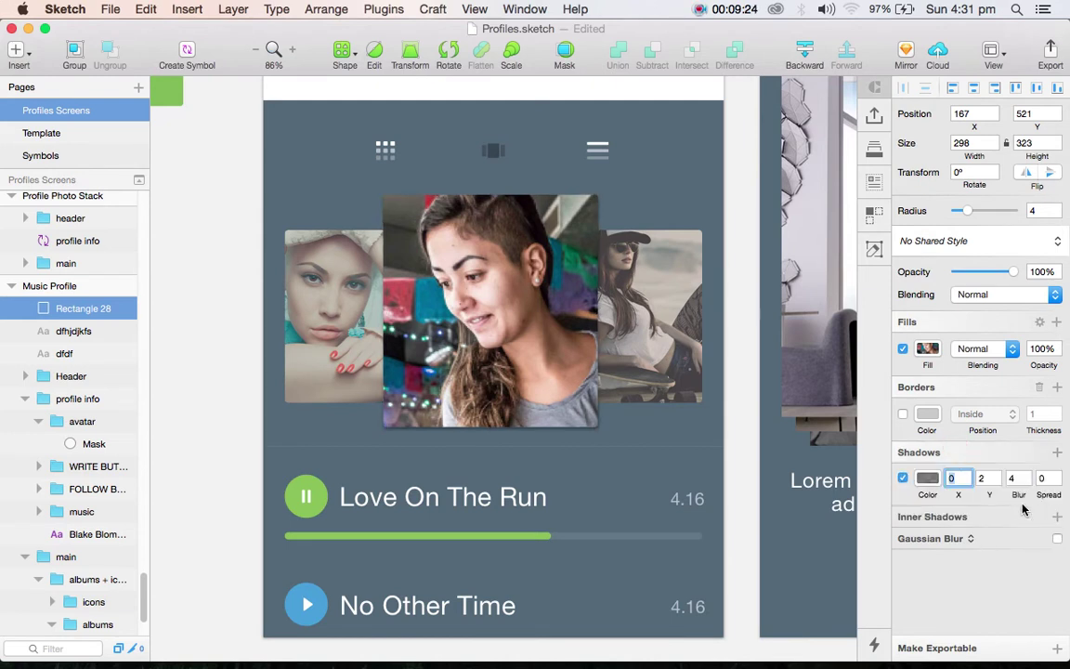
pyautogui.moveTo(1001, 494); pyautogui.dragTo(1029, 495)
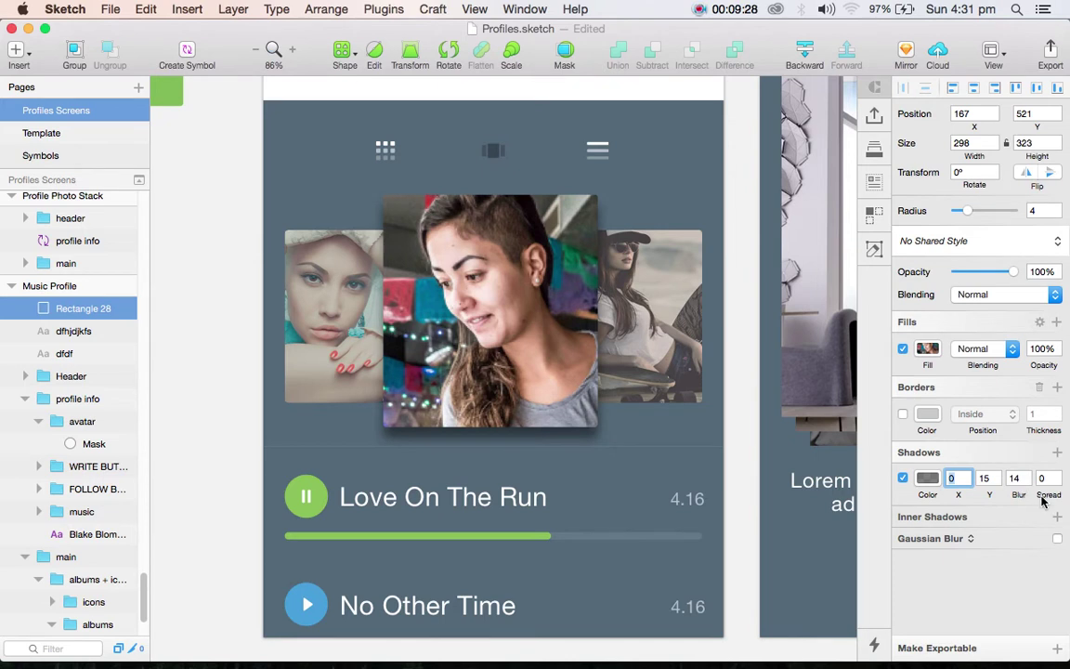
pyautogui.moveTo(1043, 494); pyautogui.dragTo(989, 496)
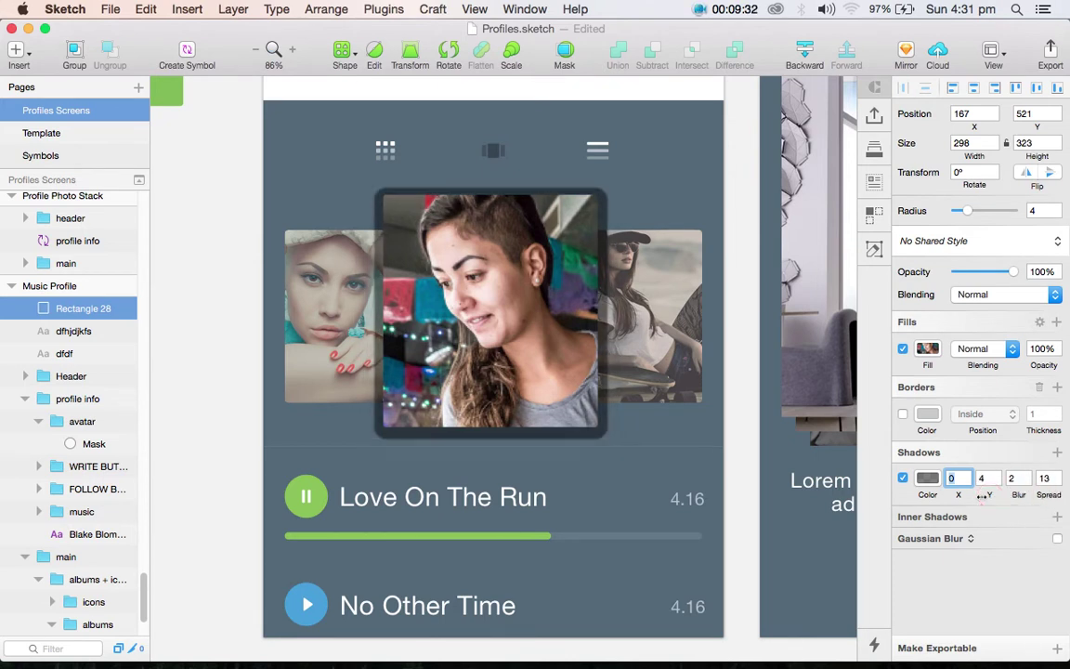
pyautogui.click(257, 487)
# Step: Scroll to the song card and select the Love On The Run pause button alone
pyautogui.scroll(-5, 287, 485)
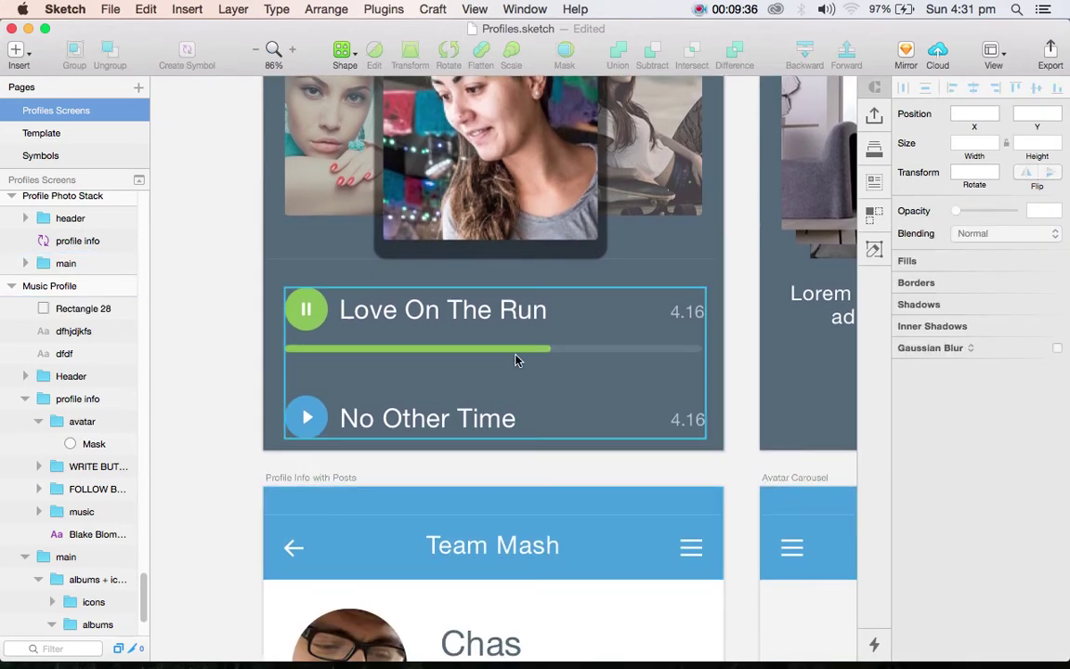
pyautogui.hscroll(-2, 517, 361)
pyautogui.scroll(-3, 518, 360)
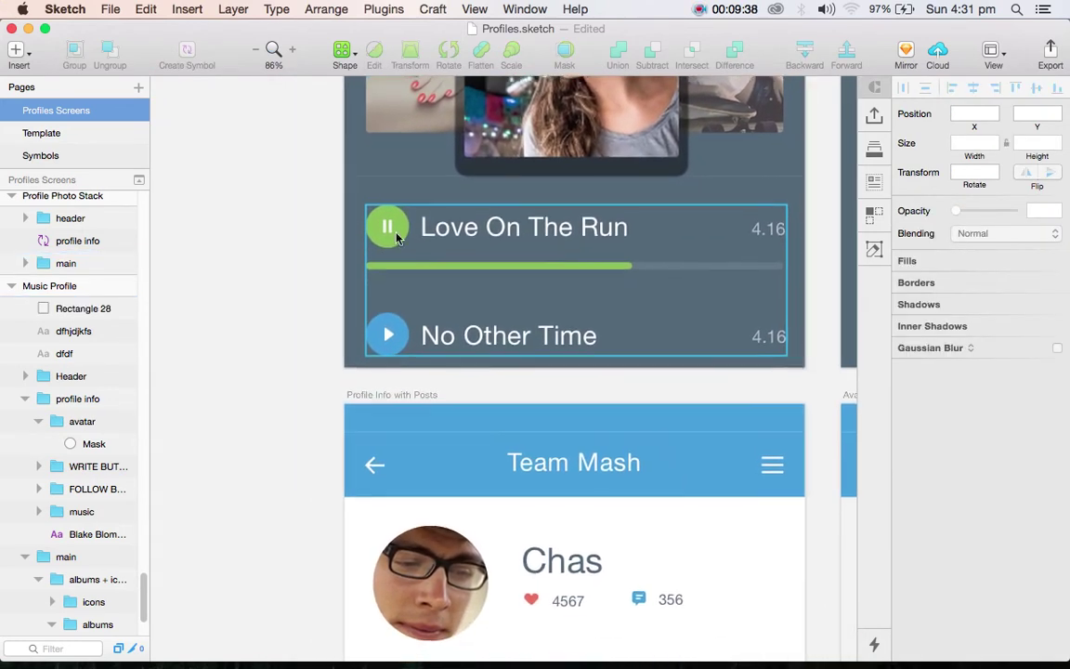
pyautogui.click(396, 238)
pyautogui.doubleClick(396, 238)
pyautogui.doubleClick(396, 237)
pyautogui.doubleClick(396, 238)
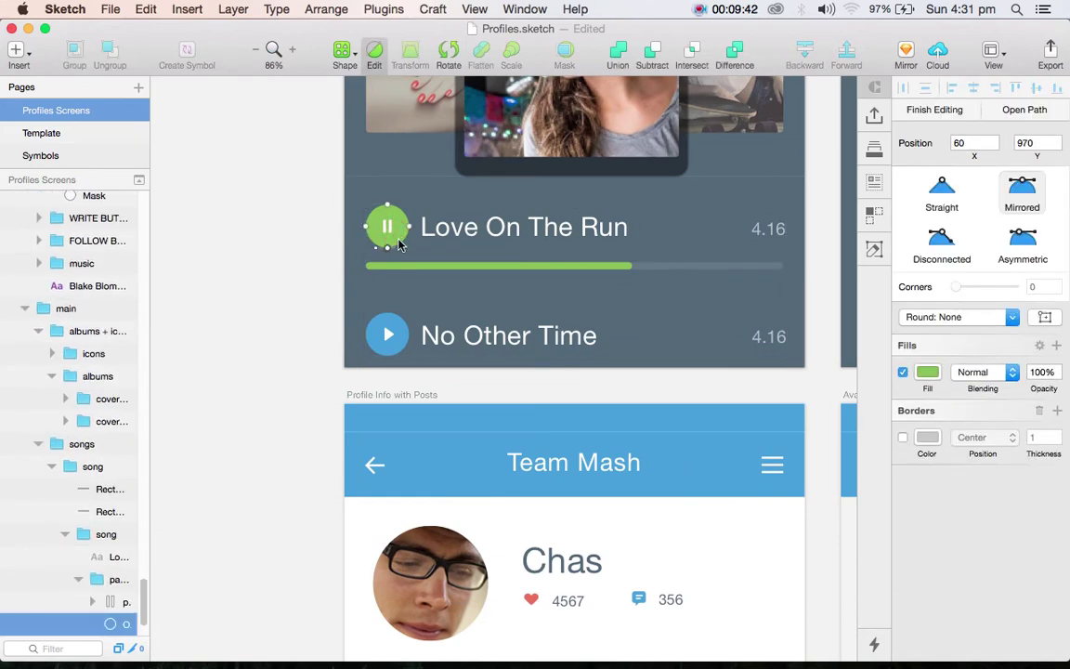
pyautogui.press('Escape')
pyautogui.scroll(3, 399, 242)
pyautogui.scroll(2, 398, 242)
pyautogui.hscroll(2, 429, 452)
pyautogui.click(381, 446)
pyautogui.press('Escape')
pyautogui.press('Escape')
pyautogui.press('Escape')
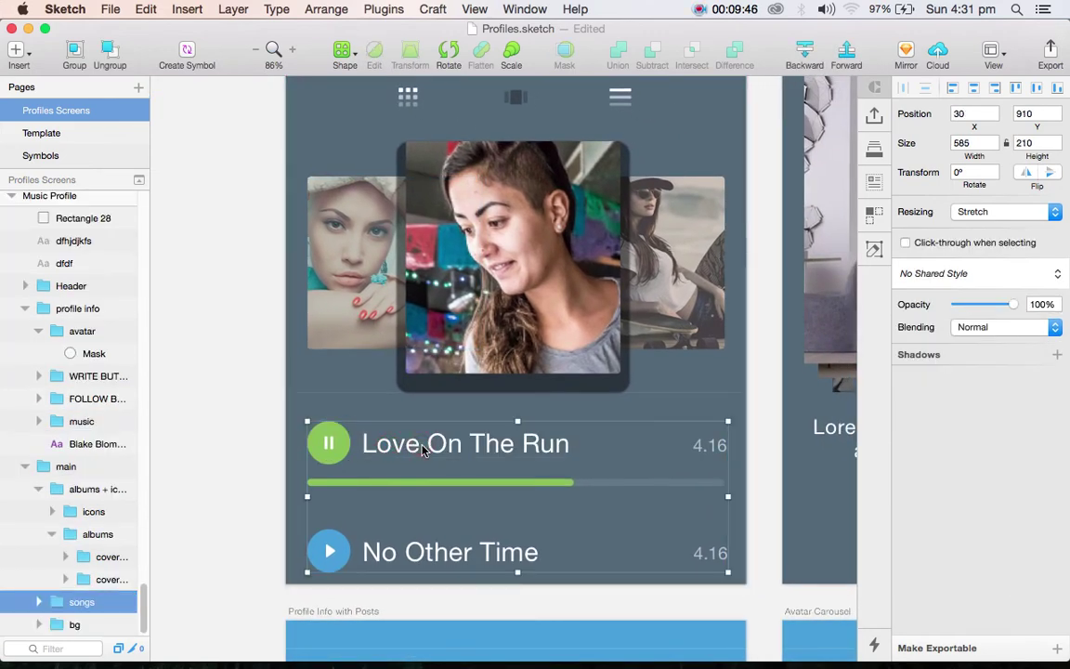
pyautogui.moveTo(81, 592)
pyautogui.doubleClick(459, 458)
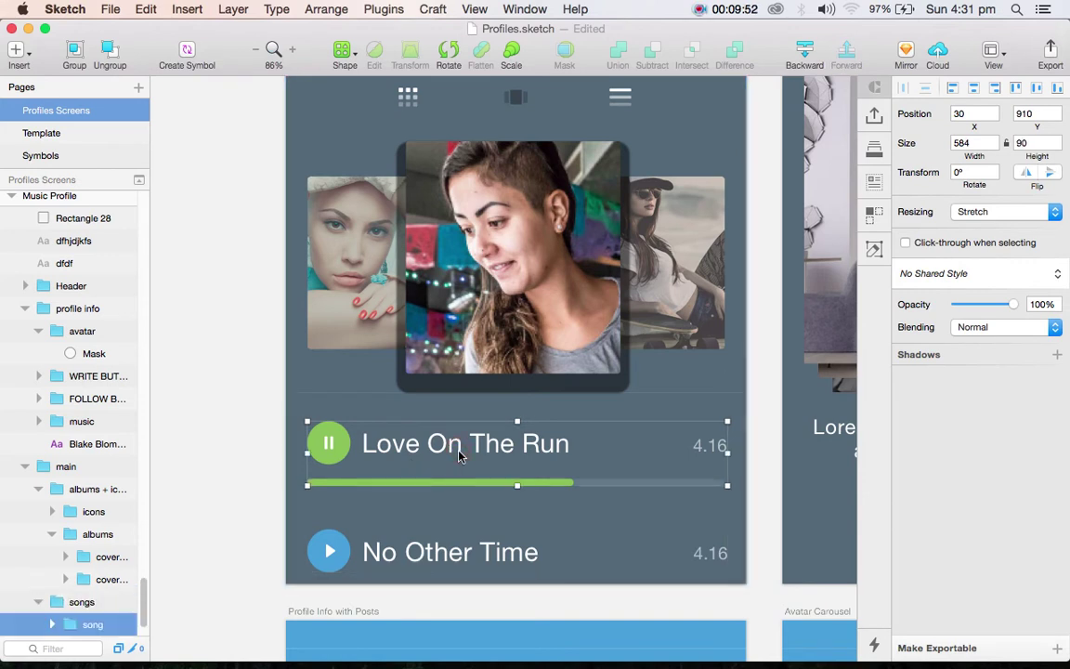
pyautogui.click(267, 456)
pyautogui.doubleClick(506, 453)
pyautogui.click(223, 454)
pyautogui.click(436, 447)
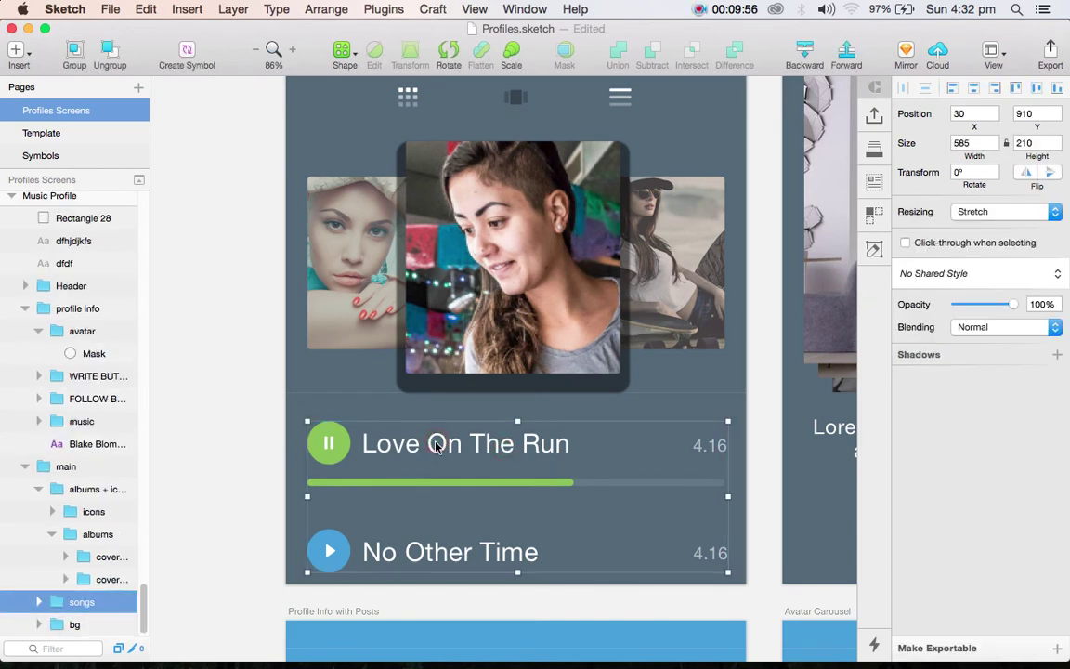
pyautogui.click(230, 457)
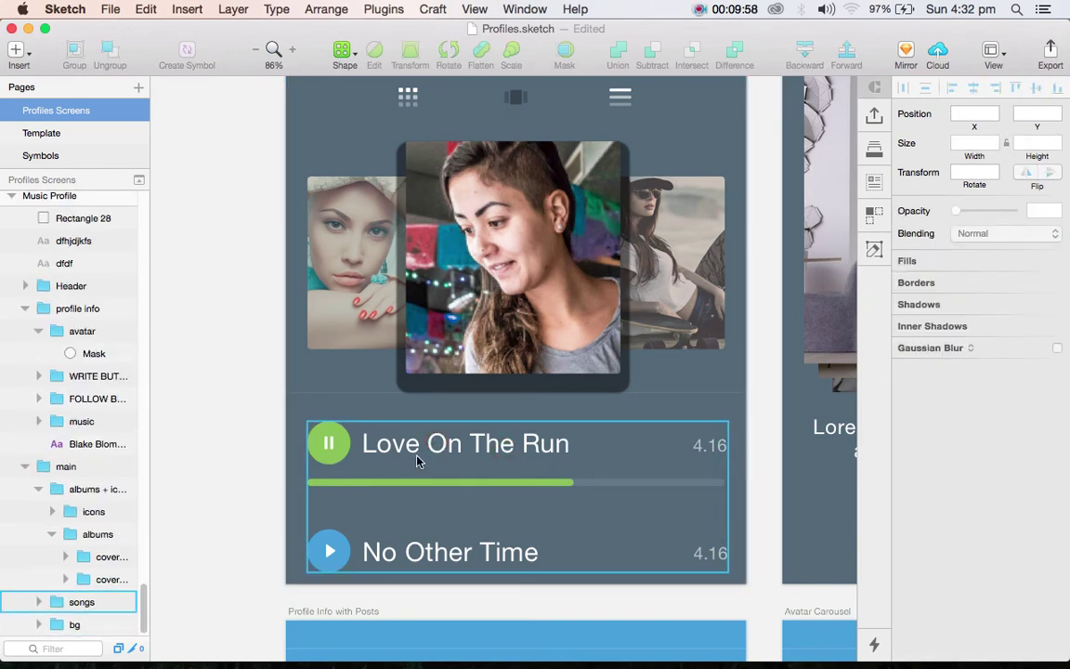
pyautogui.click(74, 602)
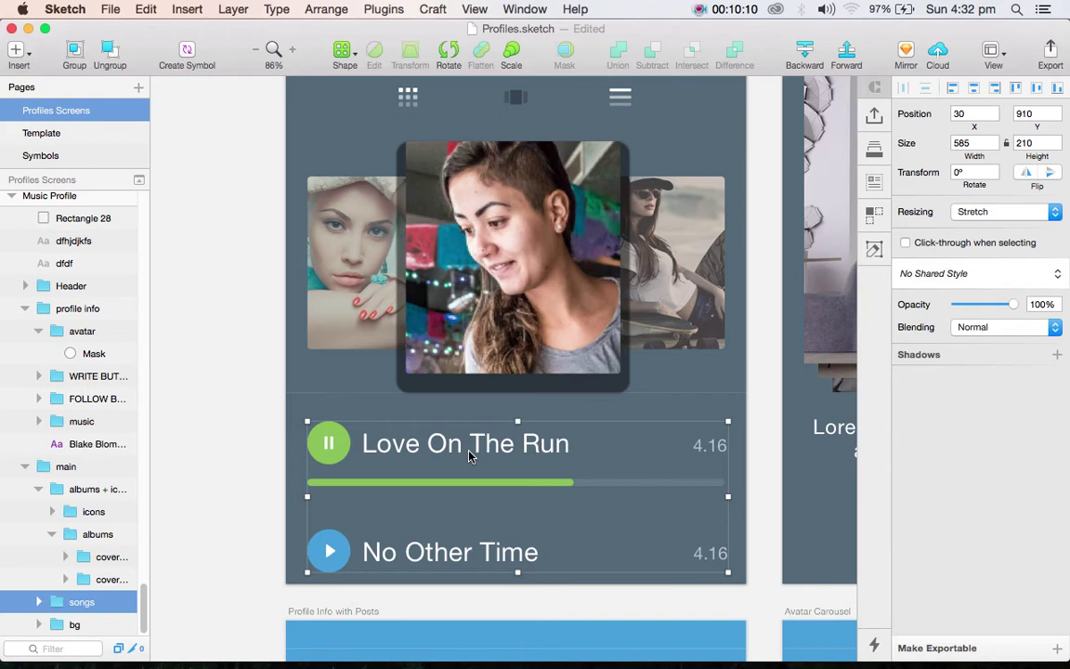
pyautogui.doubleClick(469, 456)
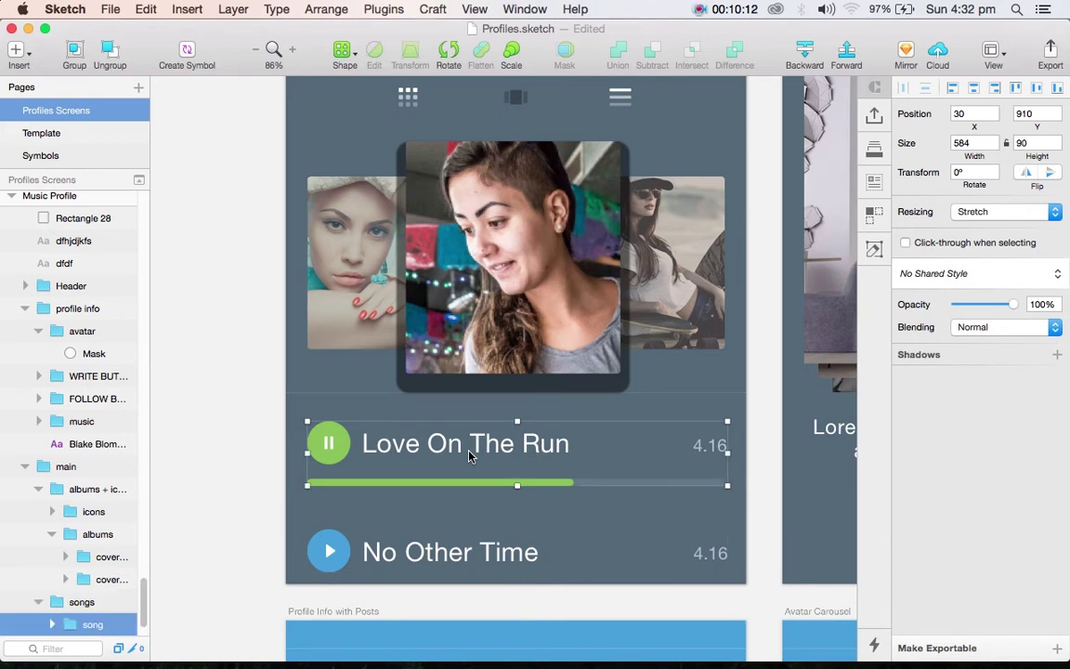
pyautogui.press('Tab')
pyautogui.press('Tab')
pyautogui.press('Tab')
pyautogui.press('Tab')
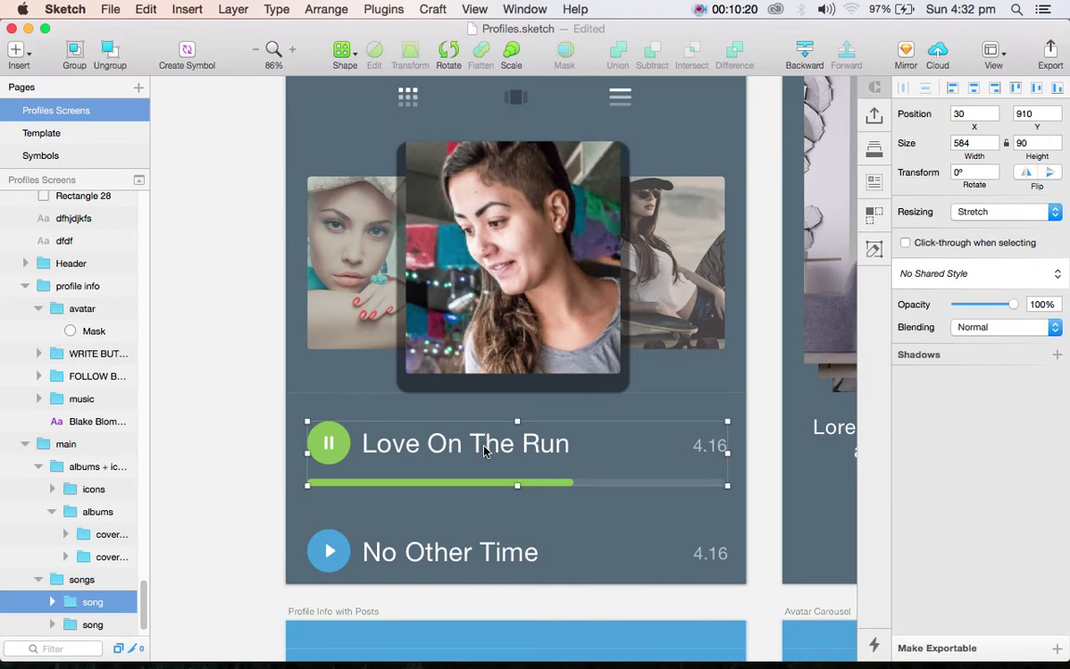
# Step: Select the 4.16 duration text and enlarge it to size 27
pyautogui.press('Return')
pyautogui.press('Tab')
pyautogui.press('Tab')
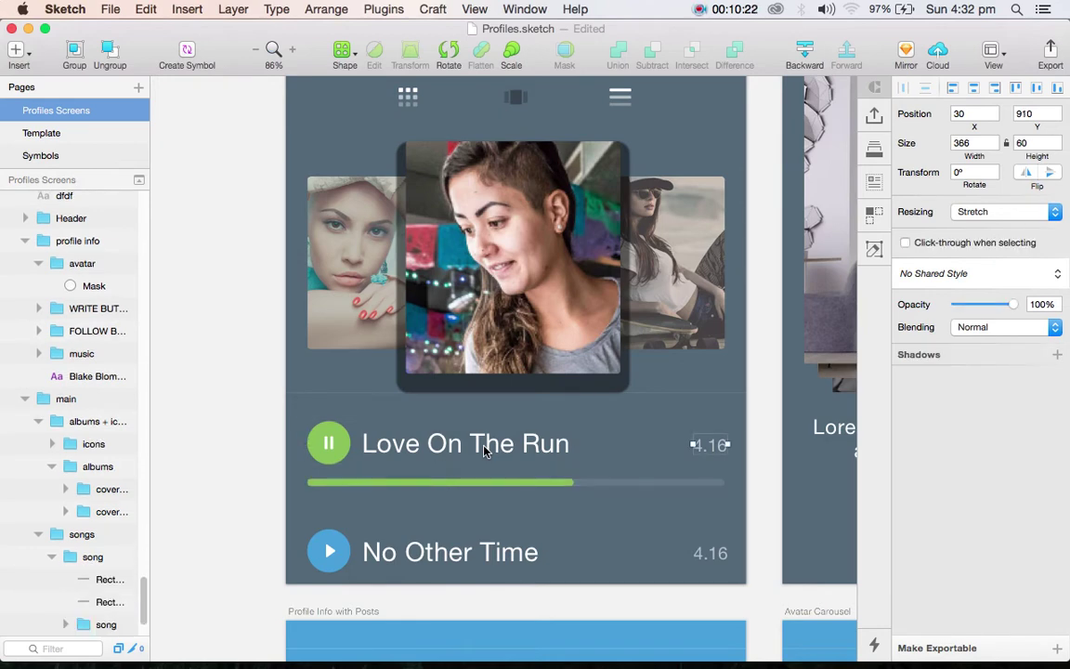
pyautogui.hotkey('shift', 'Tab')
pyautogui.press('Tab')
pyautogui.press('Tab')
pyautogui.press('Tab')
pyautogui.press('Tab')
pyautogui.press('Tab')
pyautogui.press('Tab')
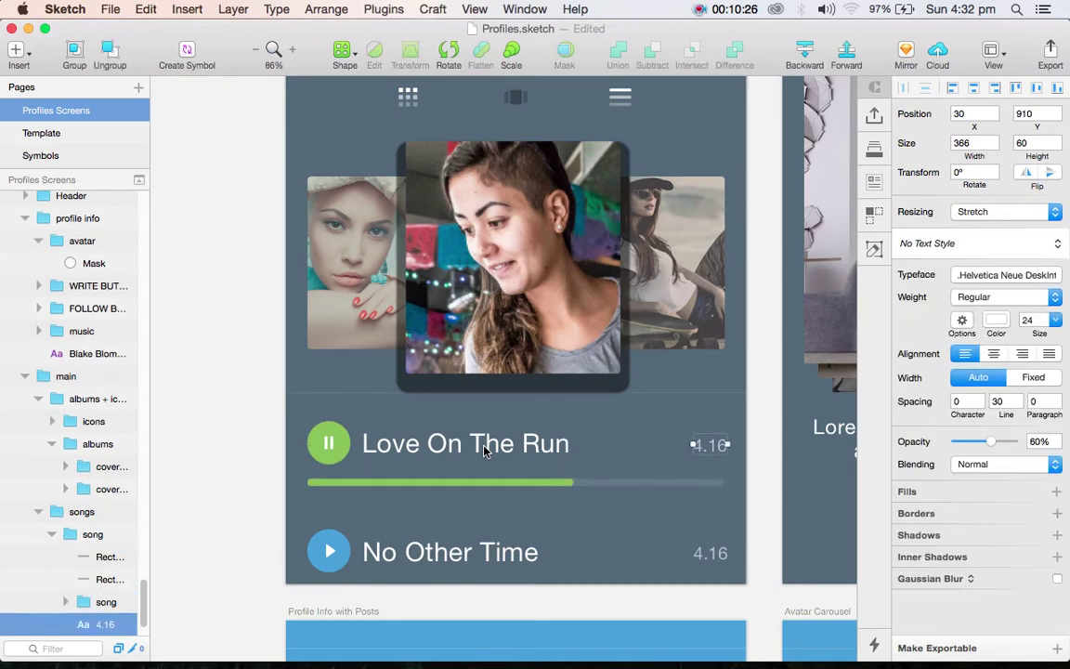
pyautogui.press('Tab')
pyautogui.press('Tab')
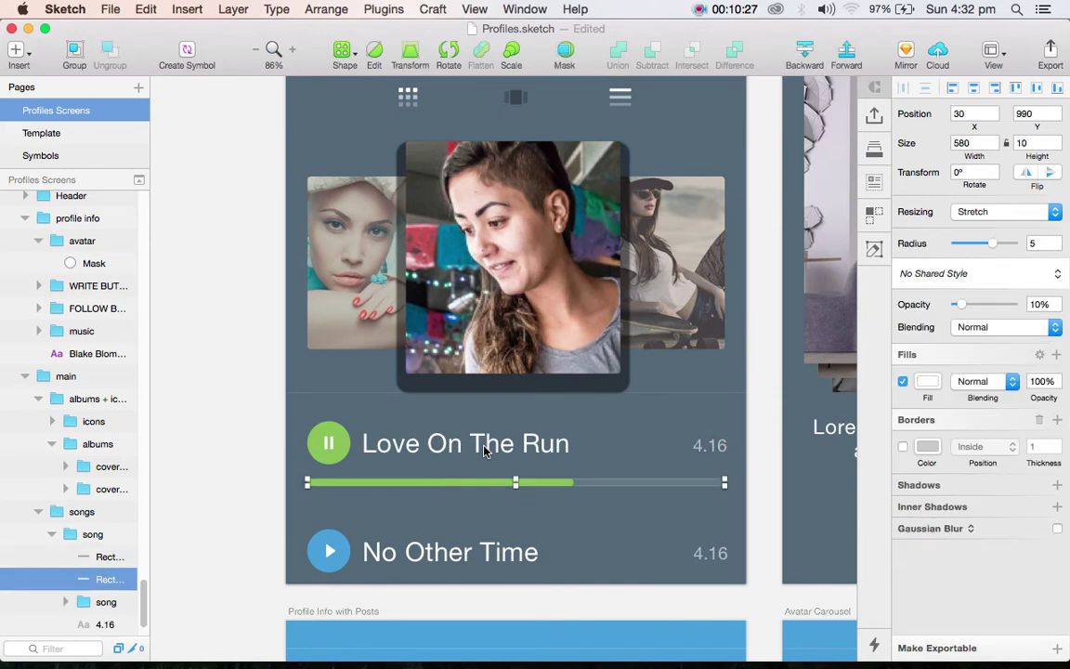
pyautogui.press('Tab')
pyautogui.press('Tab')
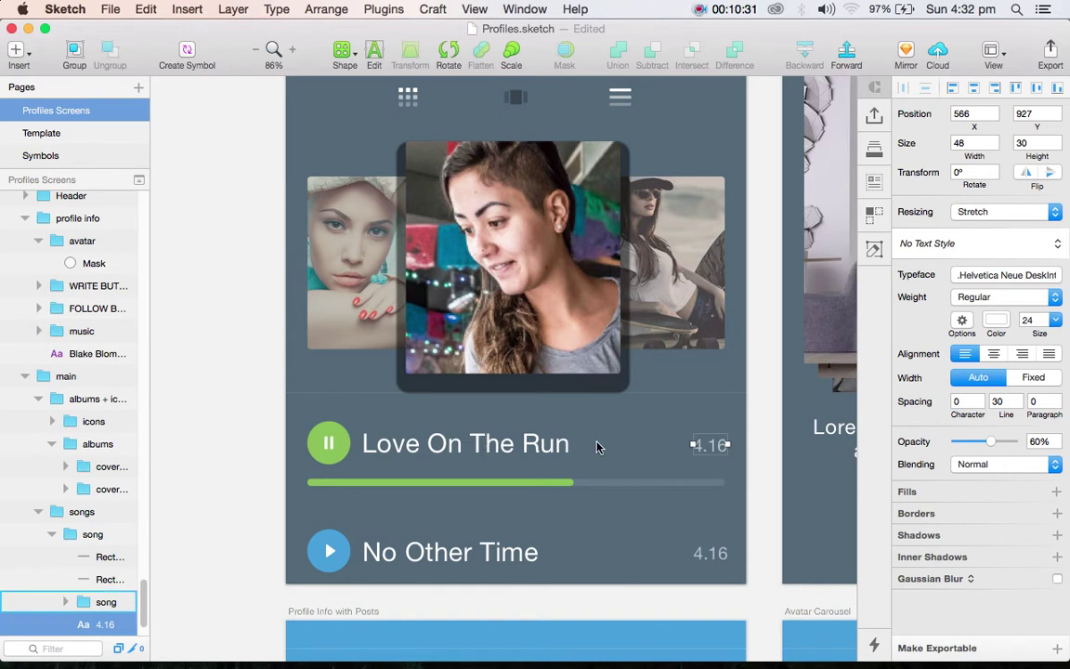
pyautogui.press('super+alt+plus')
pyautogui.press('super+alt+plus')
pyautogui.press('super+alt+plus')
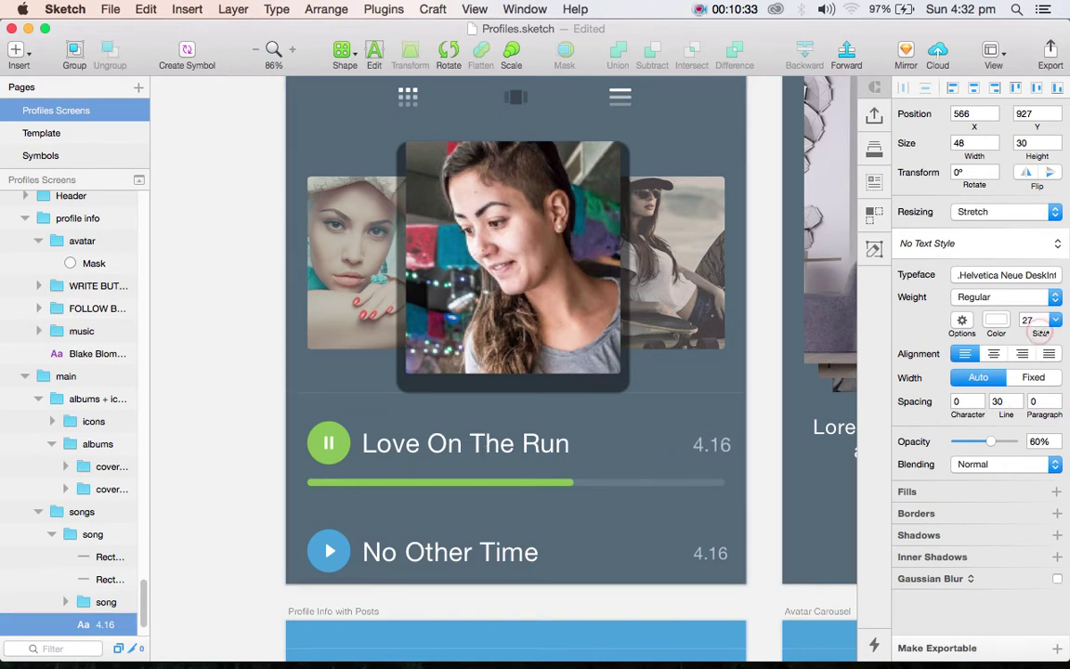
# Step: Fill the green progress bar with purple BD10E0 instead
pyautogui.press('Tab')
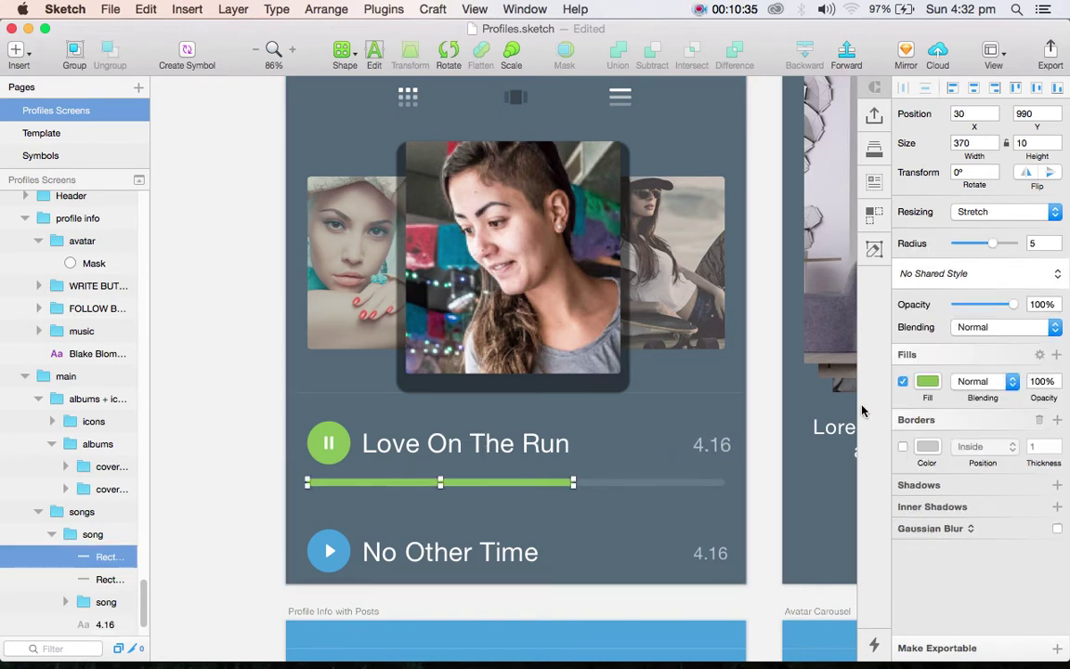
pyautogui.click(927, 381)
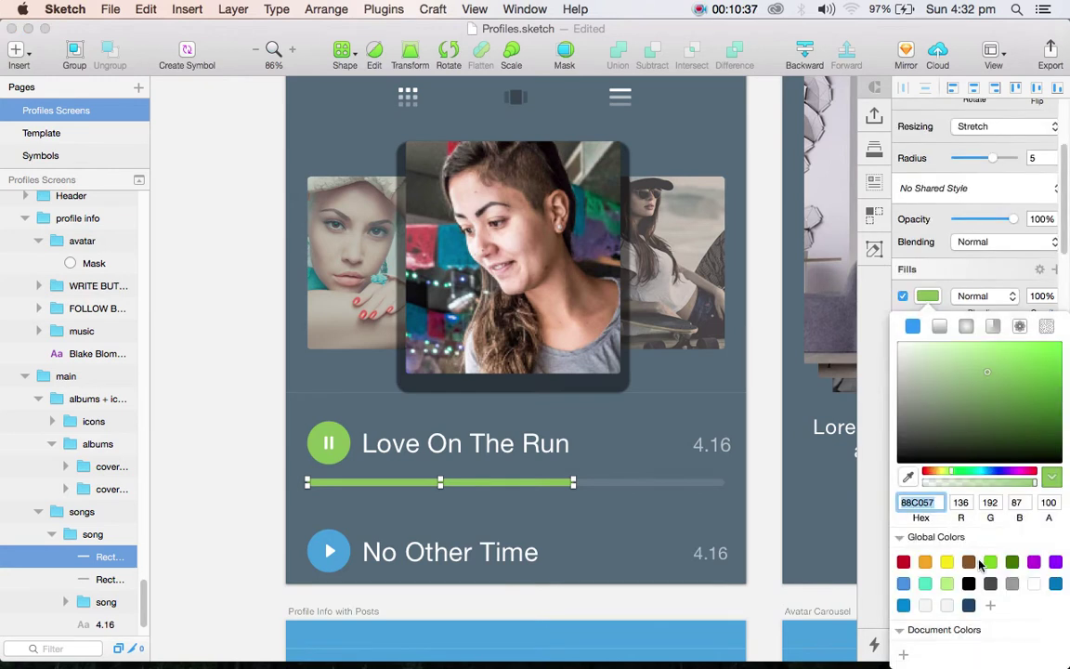
pyautogui.click(1031, 563)
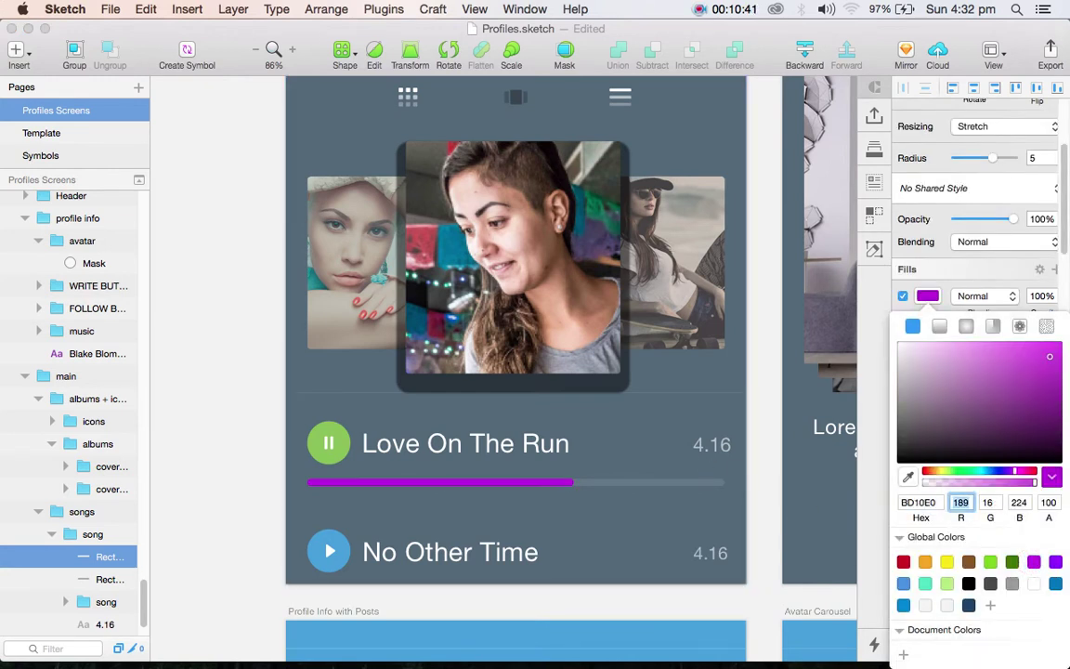
pyautogui.click(765, 473)
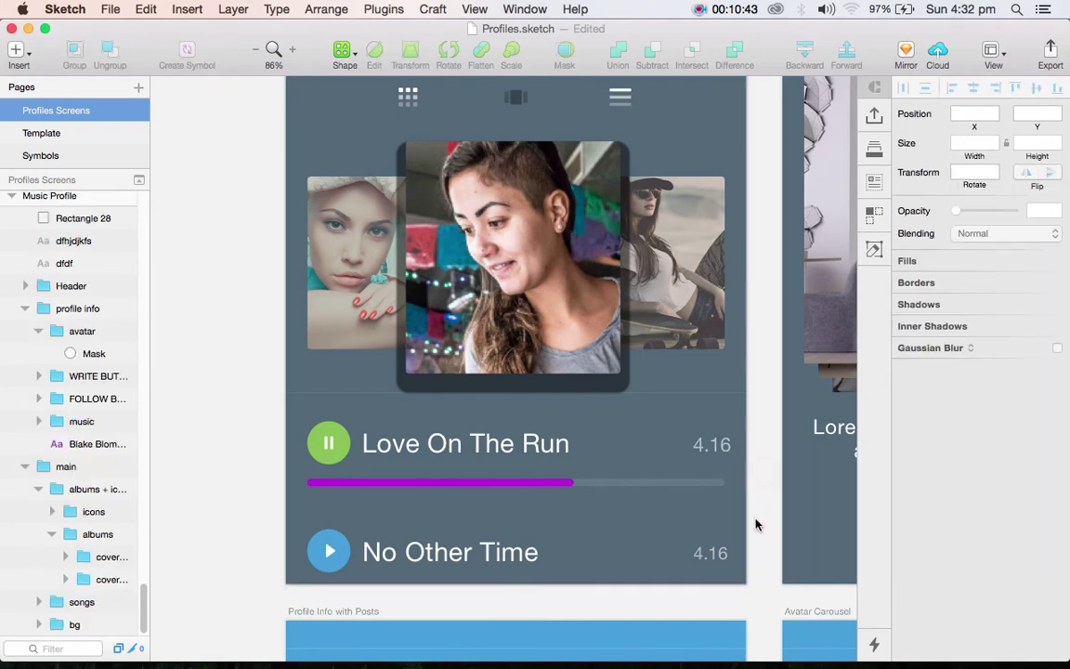
pyautogui.click(328, 443)
pyautogui.doubleClick(328, 443)
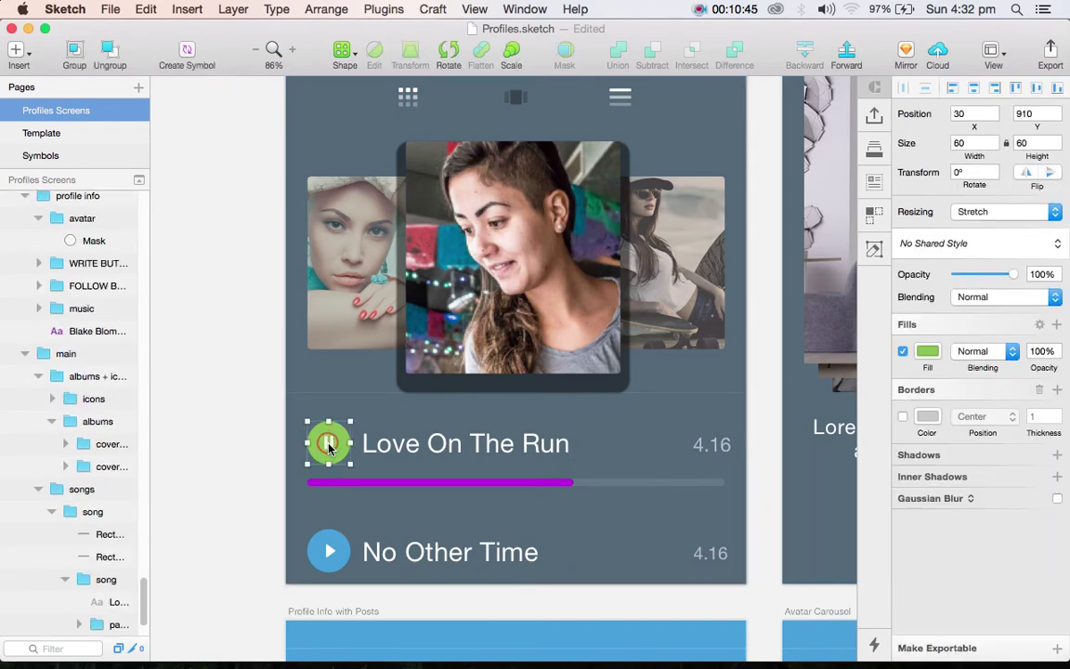
# Step: Drag the pause circle's vector points, deforming it to about 66.57×65.1
pyautogui.click(263, 436)
pyautogui.click(315, 441)
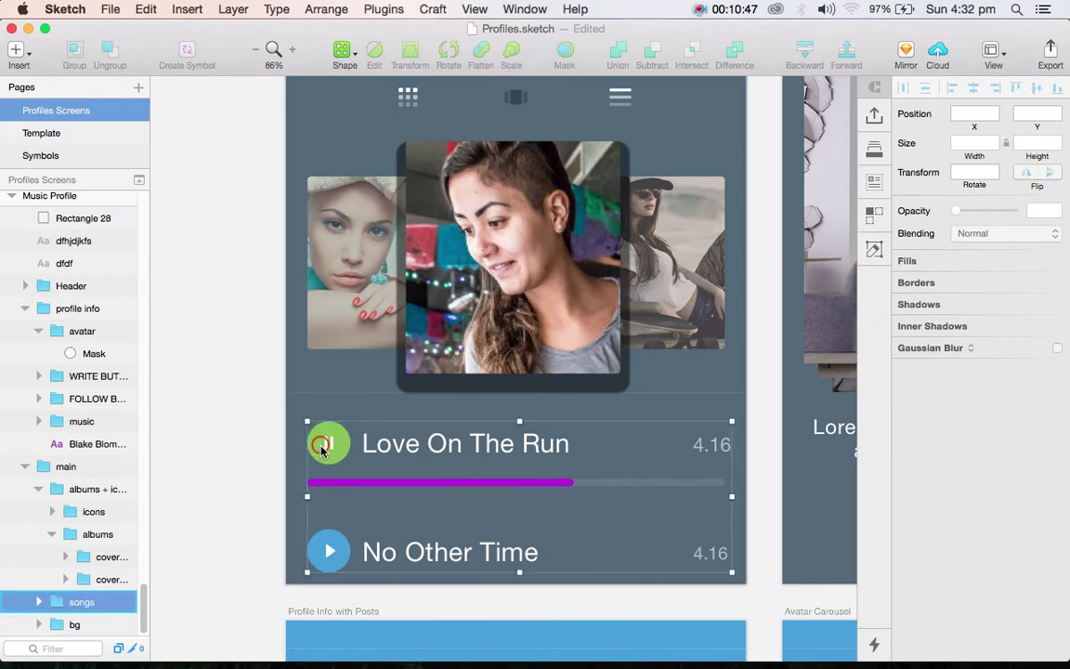
pyautogui.click(320, 446)
pyautogui.doubleClick(320, 446)
pyautogui.doubleClick(321, 448)
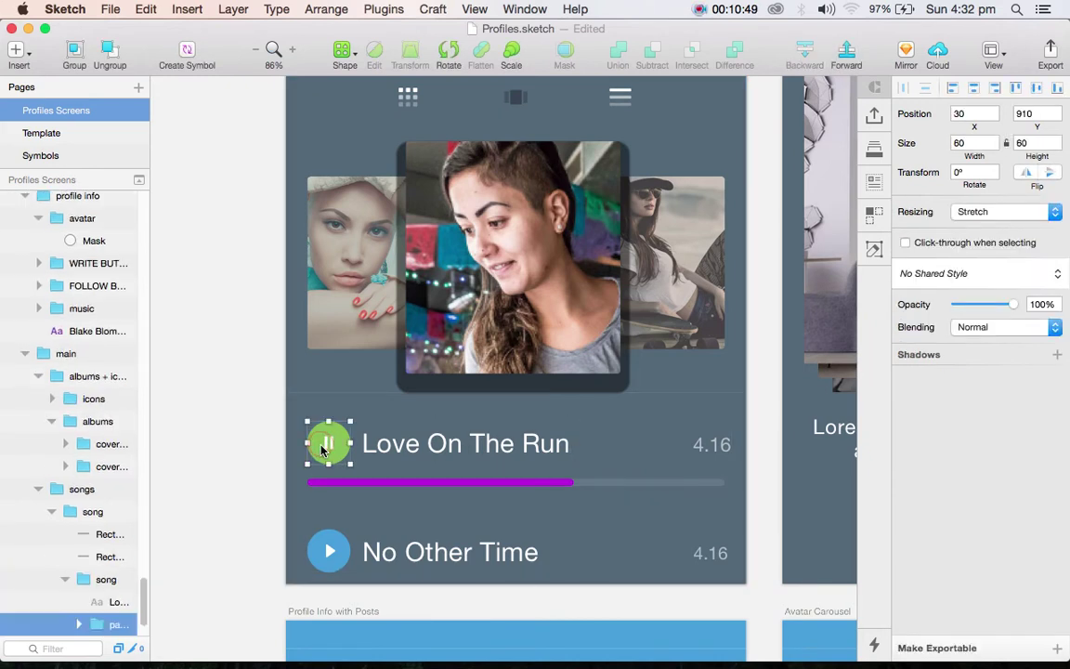
pyautogui.doubleClick(321, 450)
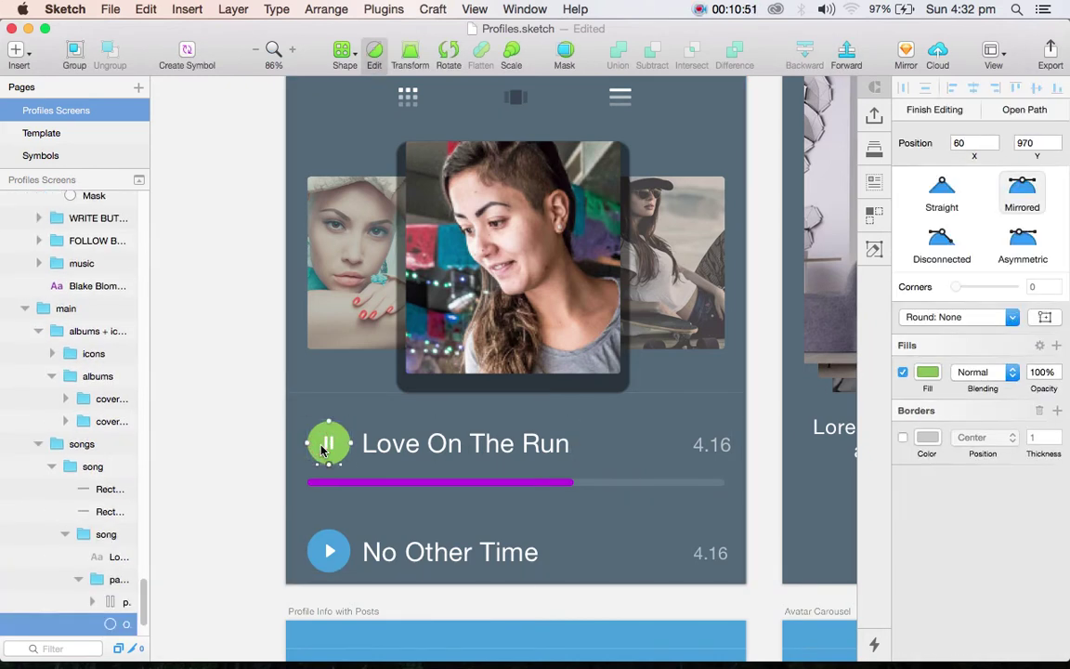
pyautogui.moveTo(335, 471); pyautogui.dragTo(324, 472)
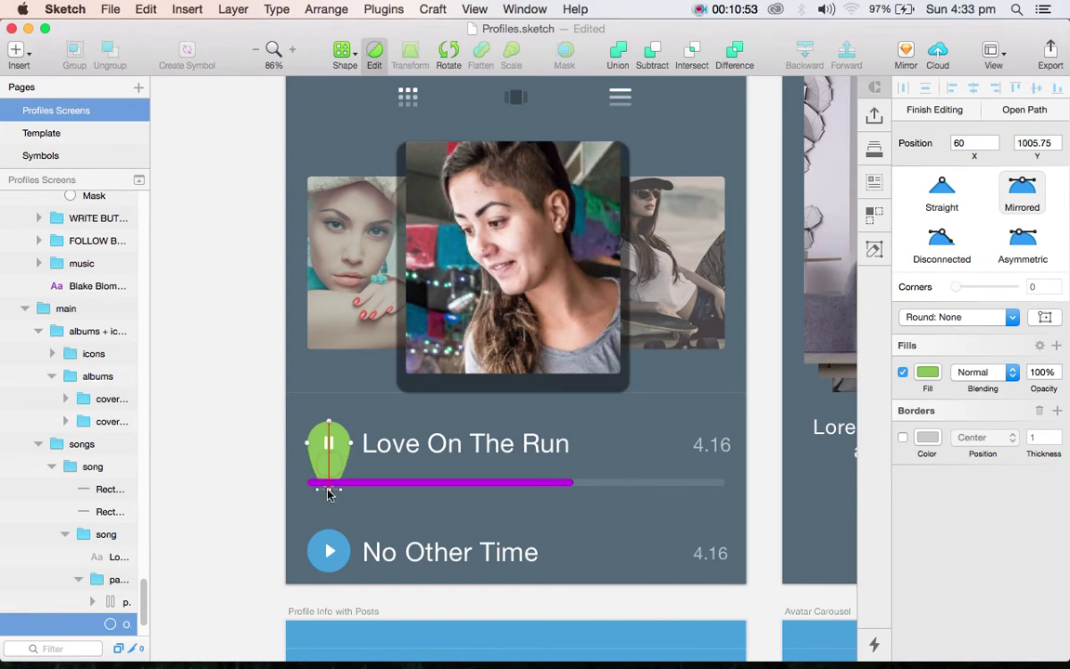
pyautogui.moveTo(341, 475); pyautogui.dragTo(356, 474)
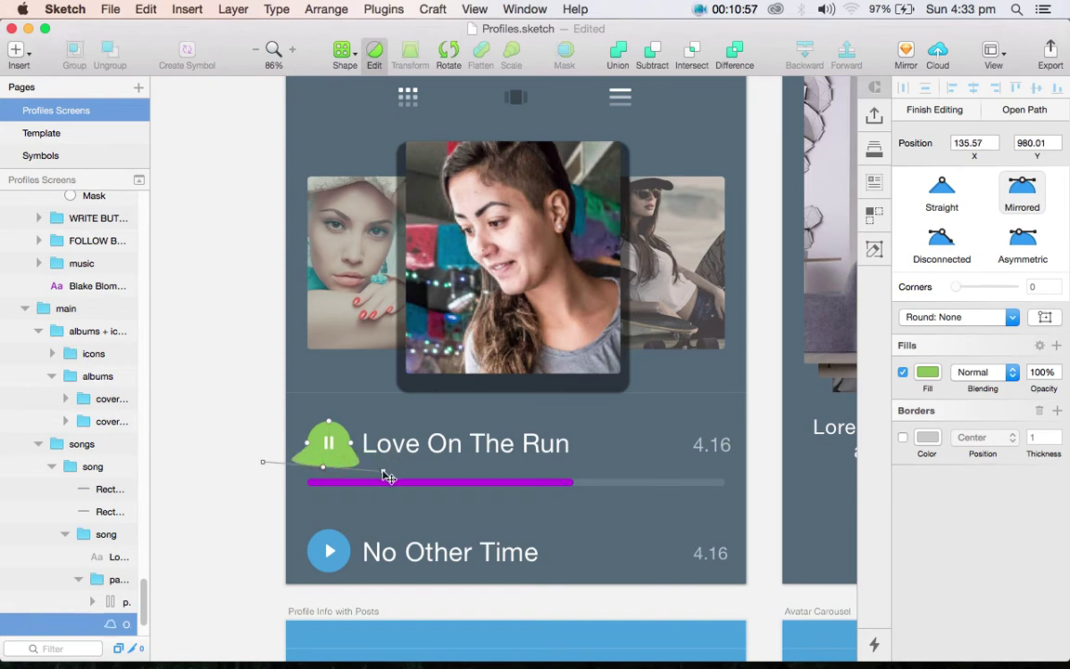
pyautogui.click(245, 487)
pyautogui.hscroll(10, 660, 444)
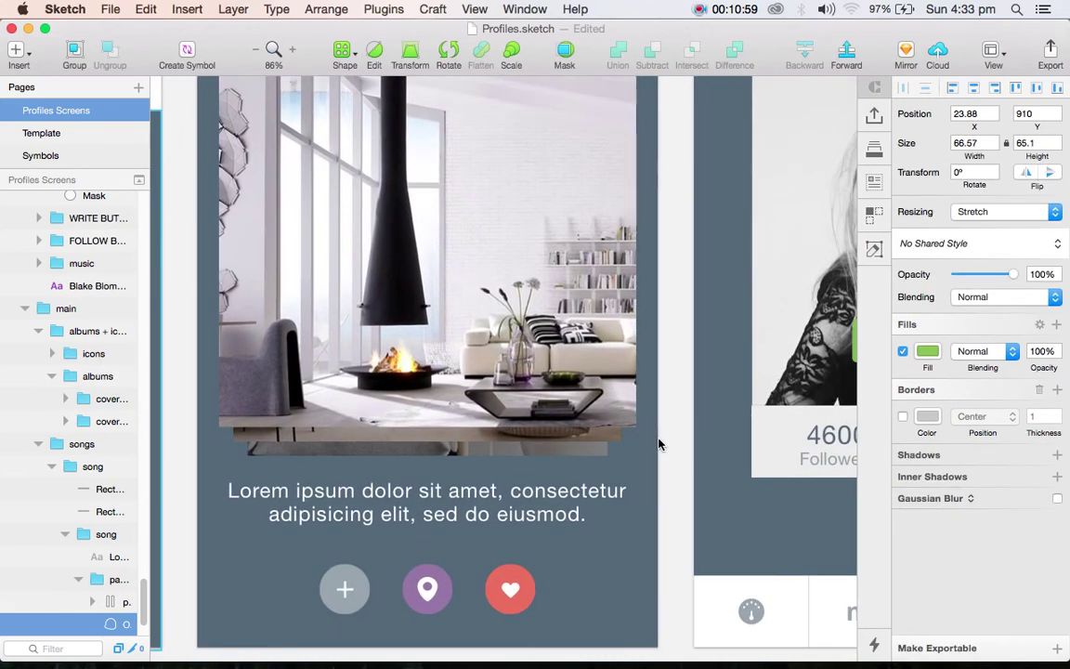
# Step: Select the Photo Stack header, move it onto Model Cards, then undo the move
pyautogui.keyDown('super'); pyautogui.scroll(-5, 659, 444); pyautogui.keyUp('super')
pyautogui.hscroll(3, 604, 279)
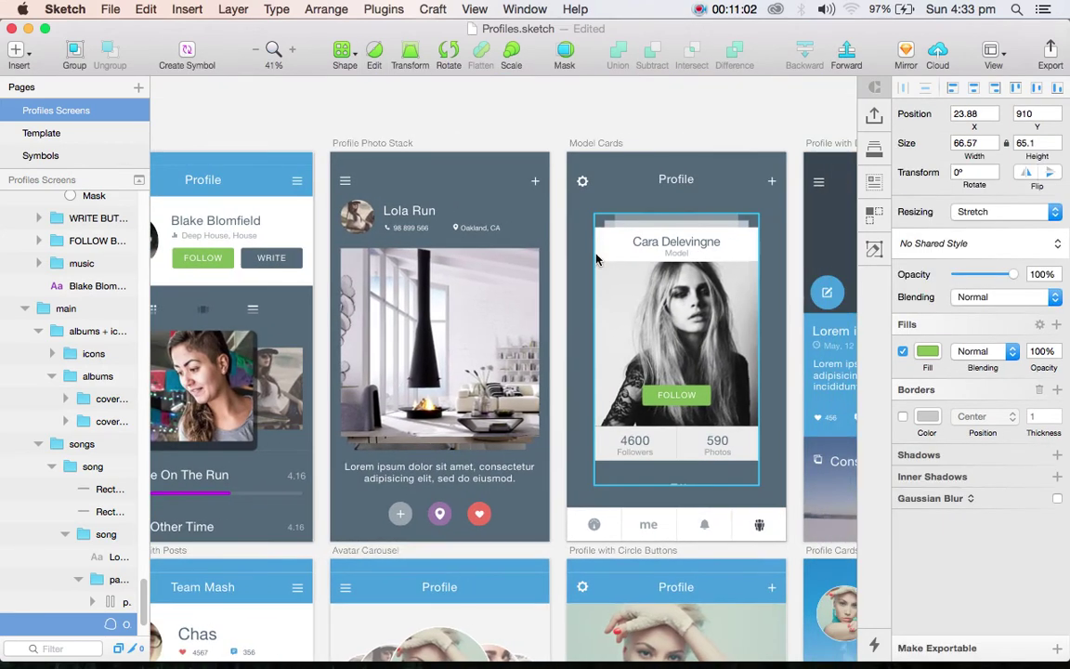
pyautogui.click(558, 134)
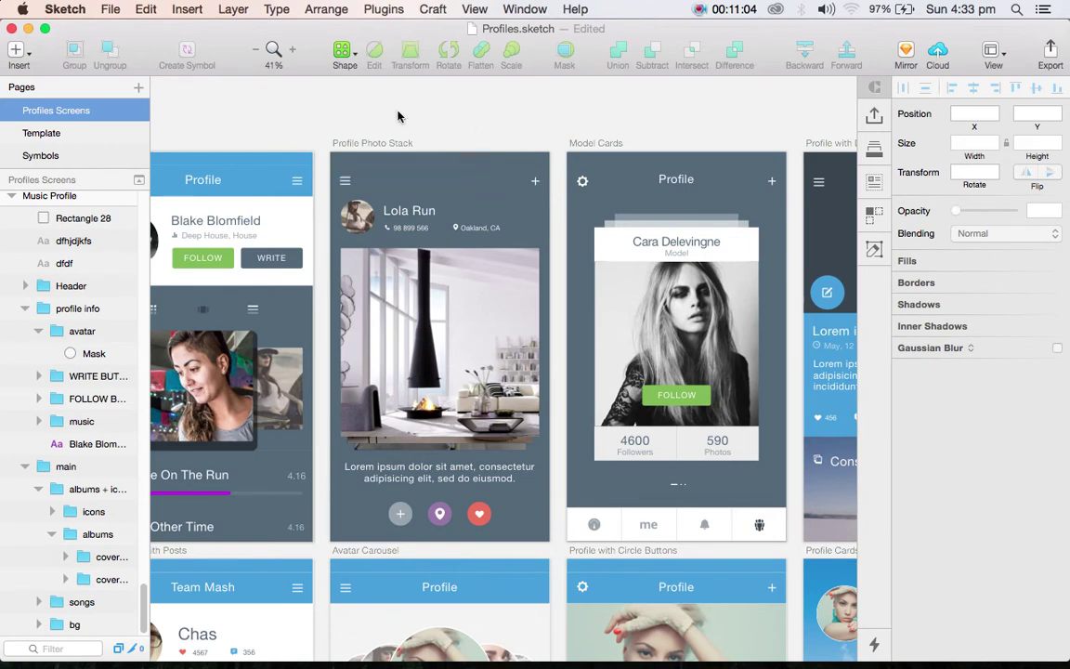
pyautogui.click(371, 145)
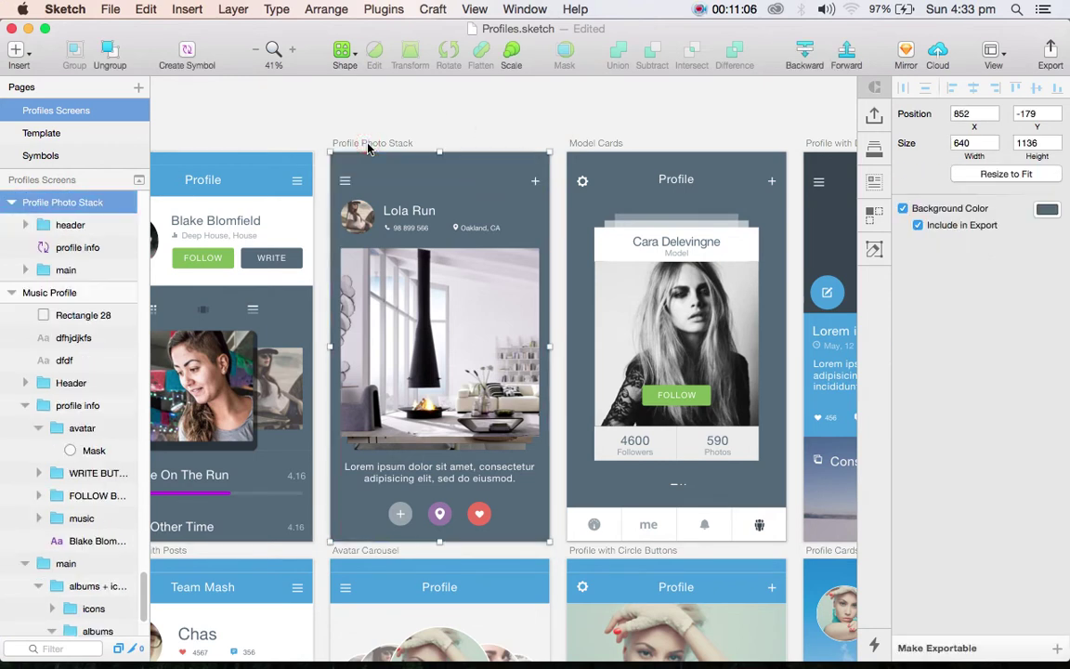
pyautogui.click(377, 113)
pyautogui.click(354, 143)
pyautogui.click(394, 111)
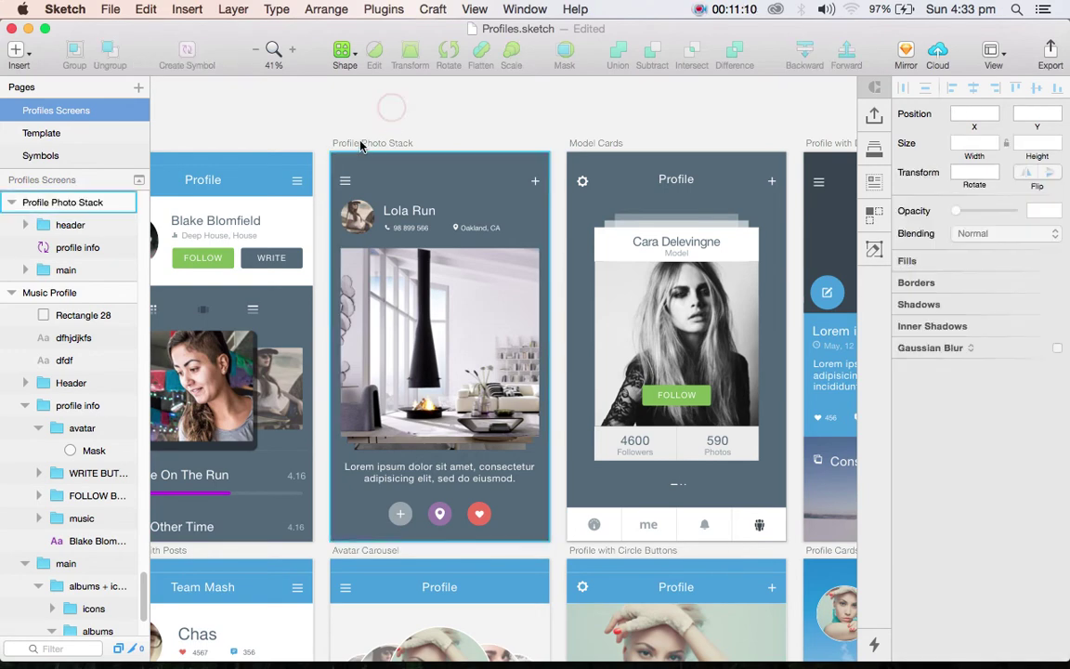
pyautogui.moveTo(358, 137); pyautogui.dragTo(591, 131)
pyautogui.press('super+z')
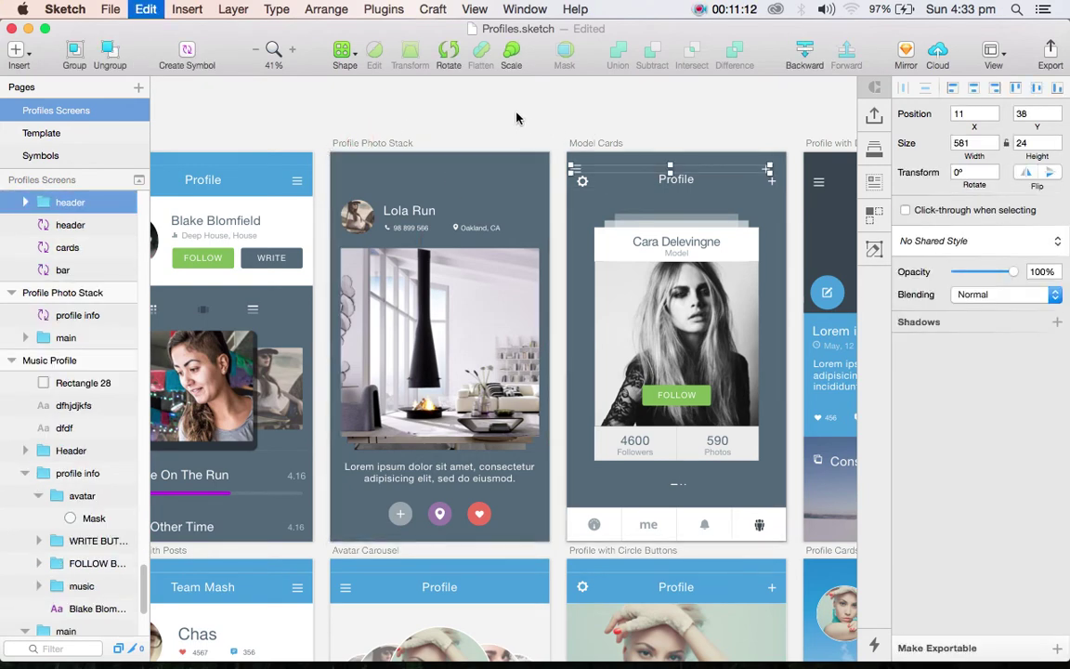
# Step: Select the Profile Photo Stack artboard
pyautogui.click(511, 110)
pyautogui.click(367, 144)
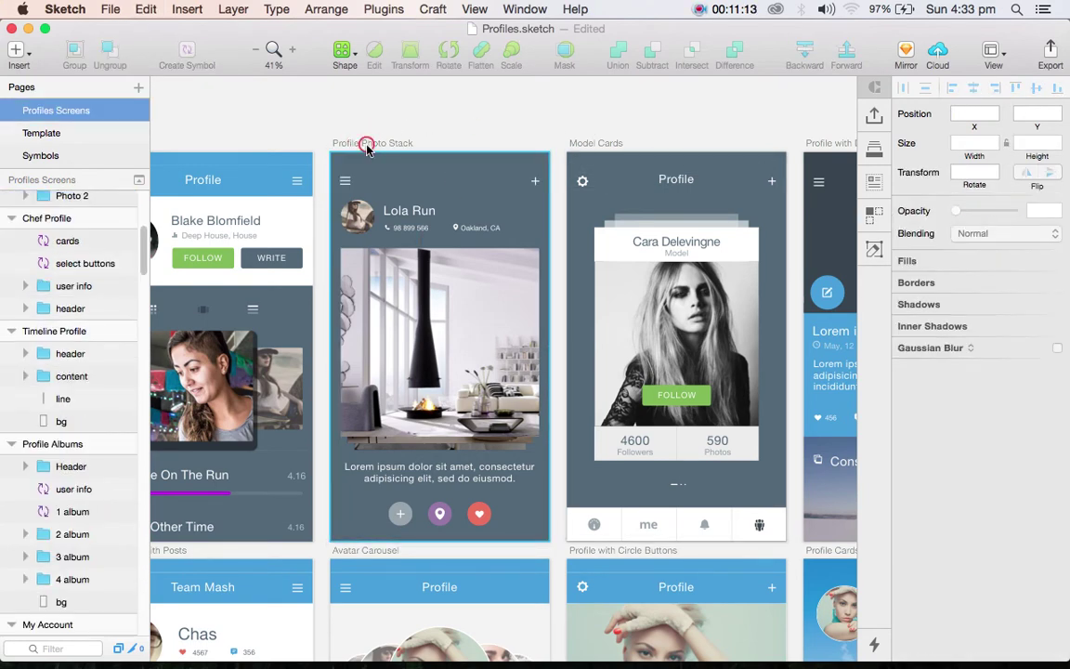
pyautogui.click(457, 124)
pyautogui.moveTo(370, 143)
pyautogui.mouseDown()
pyautogui.moveTo(360, 146)
pyautogui.moveTo(372, 150)
pyautogui.mouseUp()
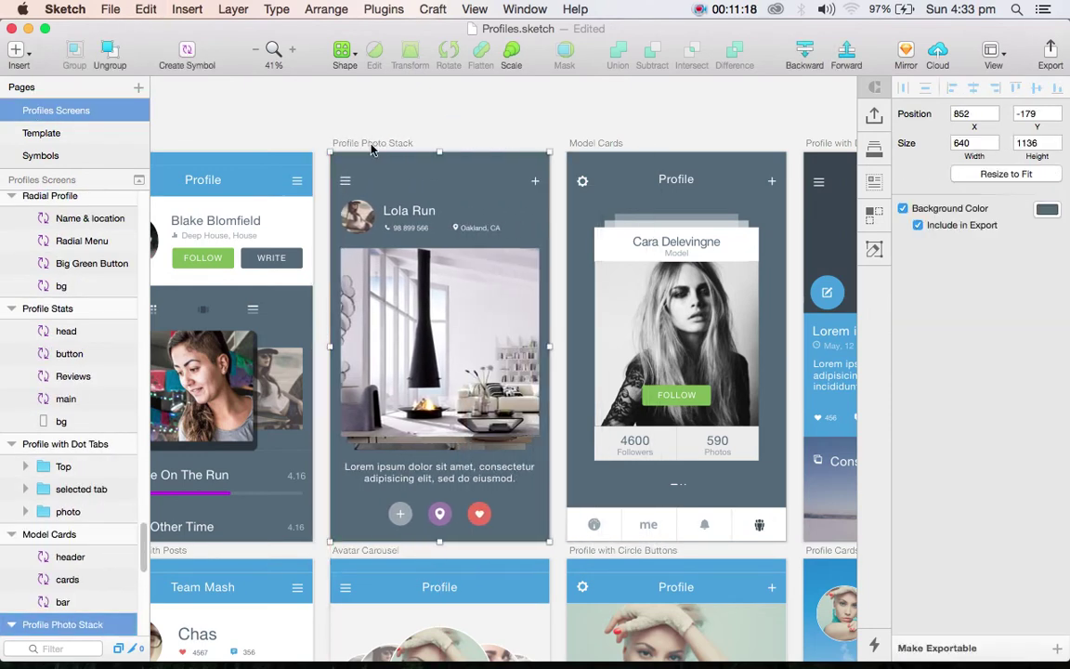
pyautogui.click(428, 118)
pyautogui.click(371, 144)
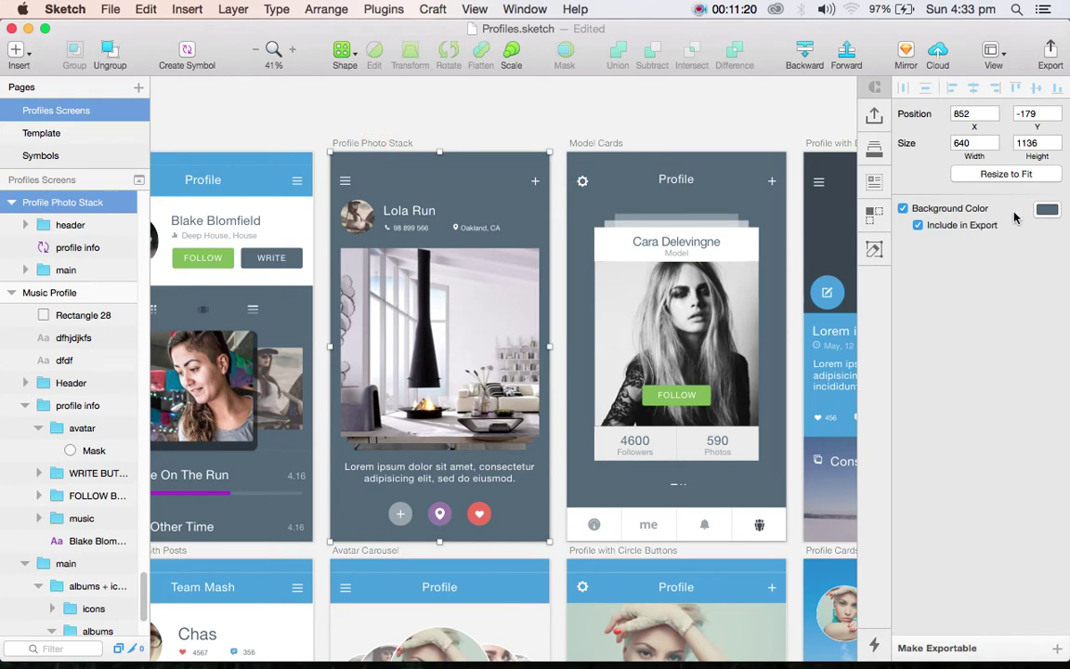
# Step: Set the artboard background to dark blue 0277BD after trying green and purple
pyautogui.click(1048, 209)
pyautogui.click(992, 464)
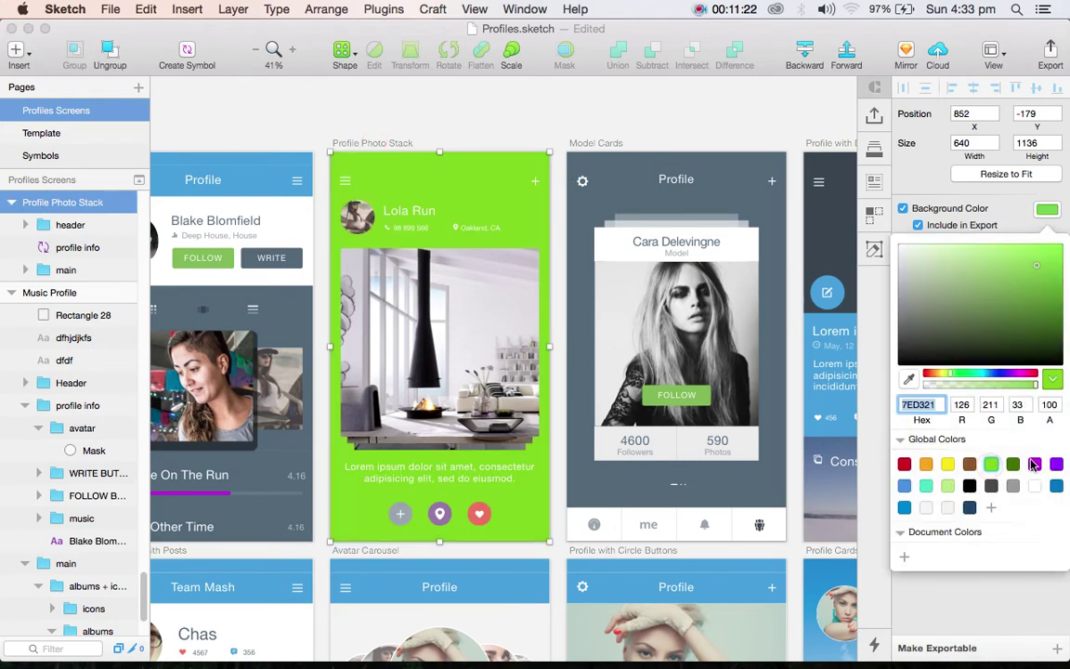
pyautogui.click(1034, 465)
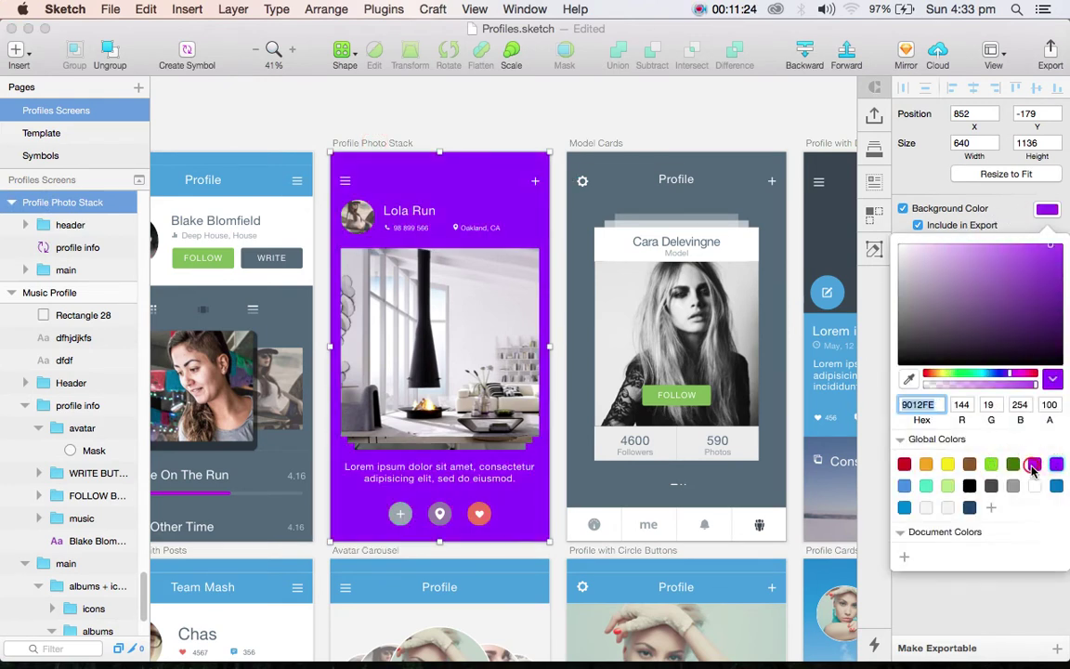
pyautogui.click(904, 486)
pyautogui.click(1057, 486)
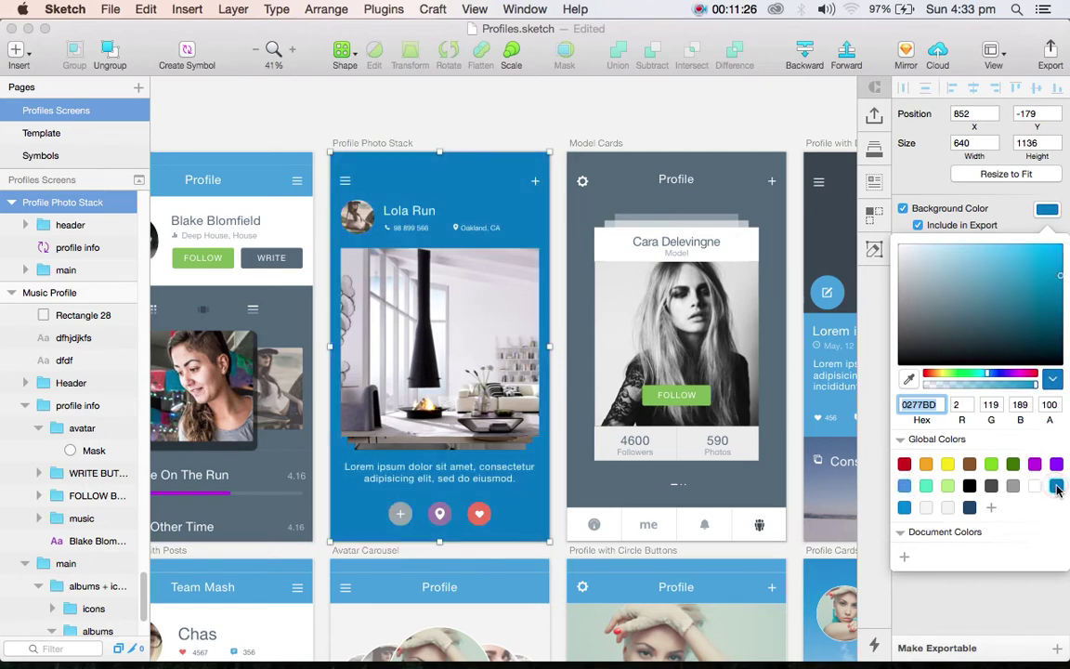
pyautogui.click(489, 121)
pyautogui.click(462, 299)
pyautogui.doubleClick(462, 299)
pyautogui.click(399, 216)
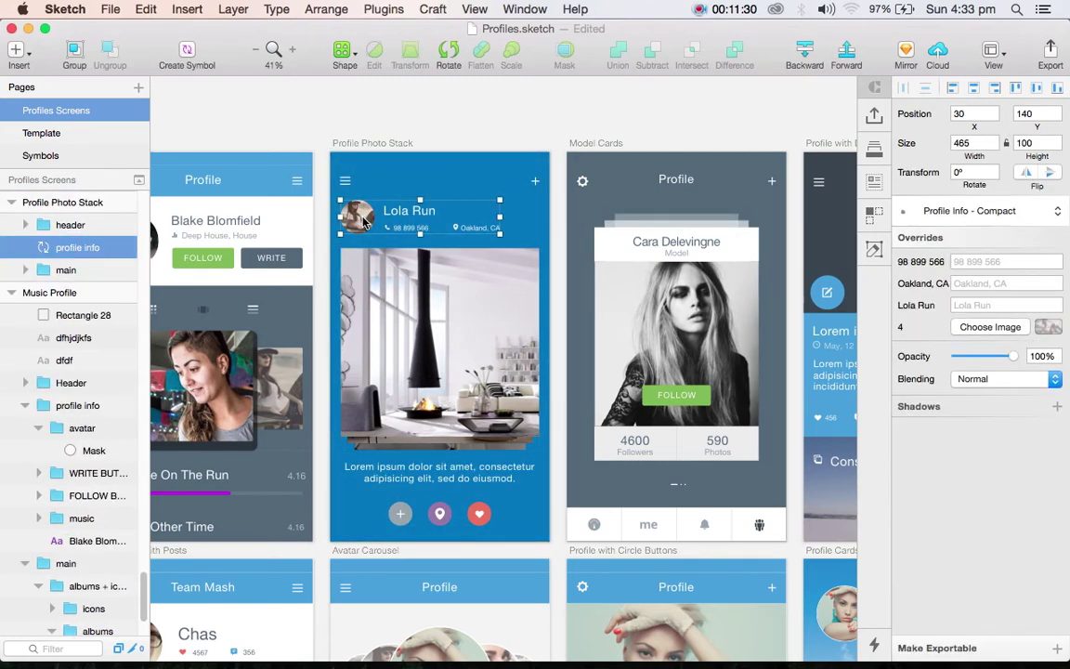
# Step: Cancel making the main group a symbol and nudge the location button left
pyautogui.rightClick(427, 475)
pyautogui.click(488, 511)
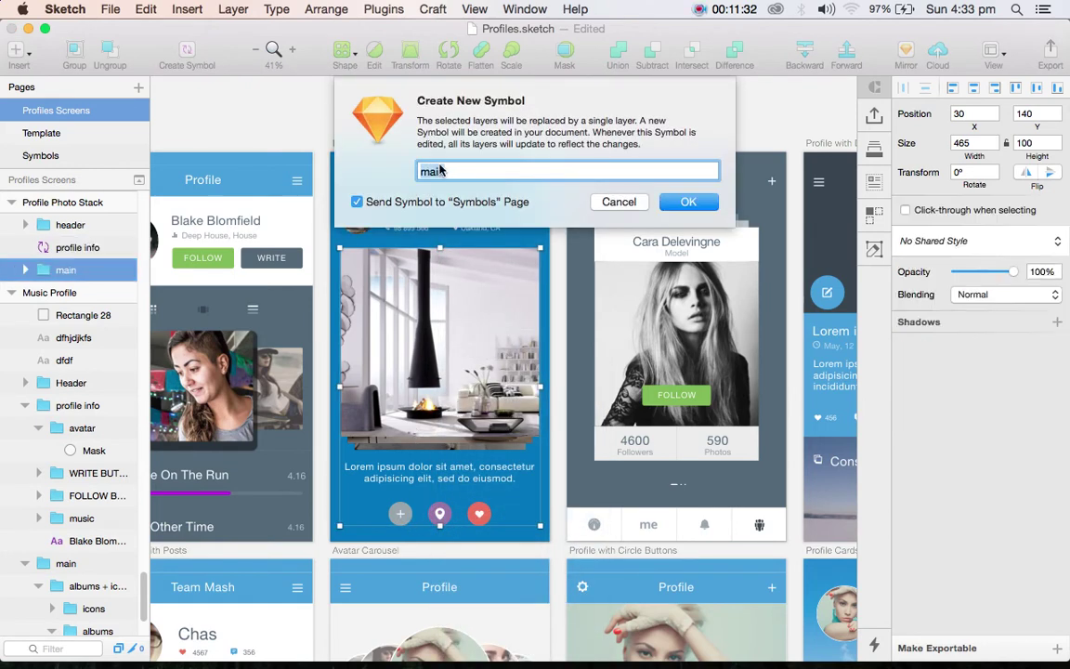
pyautogui.click(620, 201)
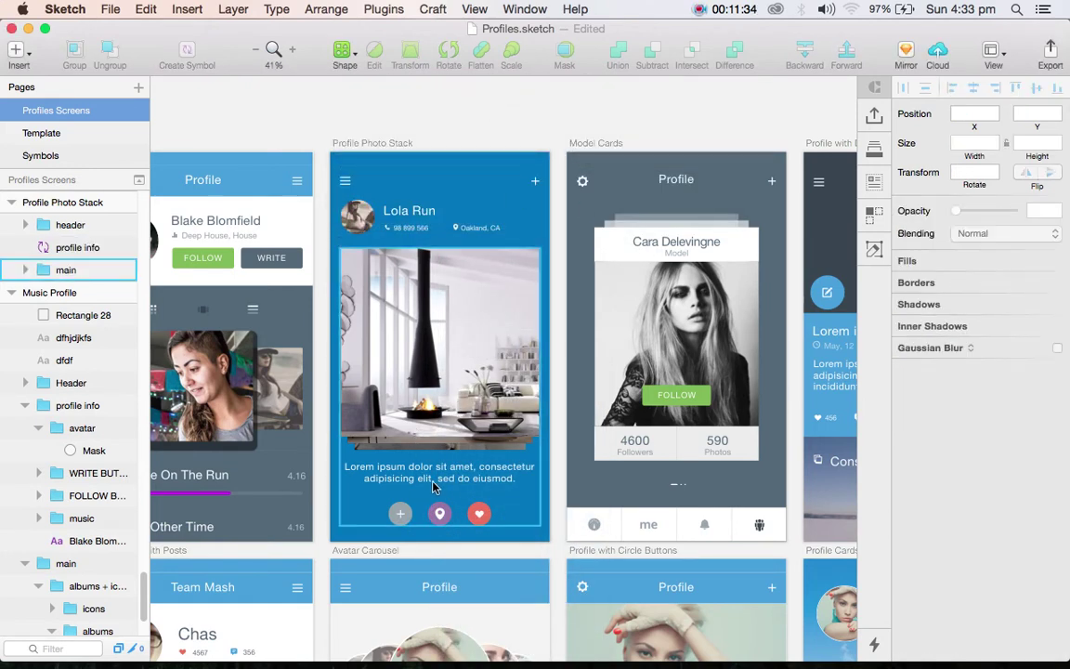
pyautogui.doubleClick(441, 514)
pyautogui.hotkey('shift', 'Left')
pyautogui.hotkey('shift', 'Left')
pyautogui.hotkey('shift', 'Left')
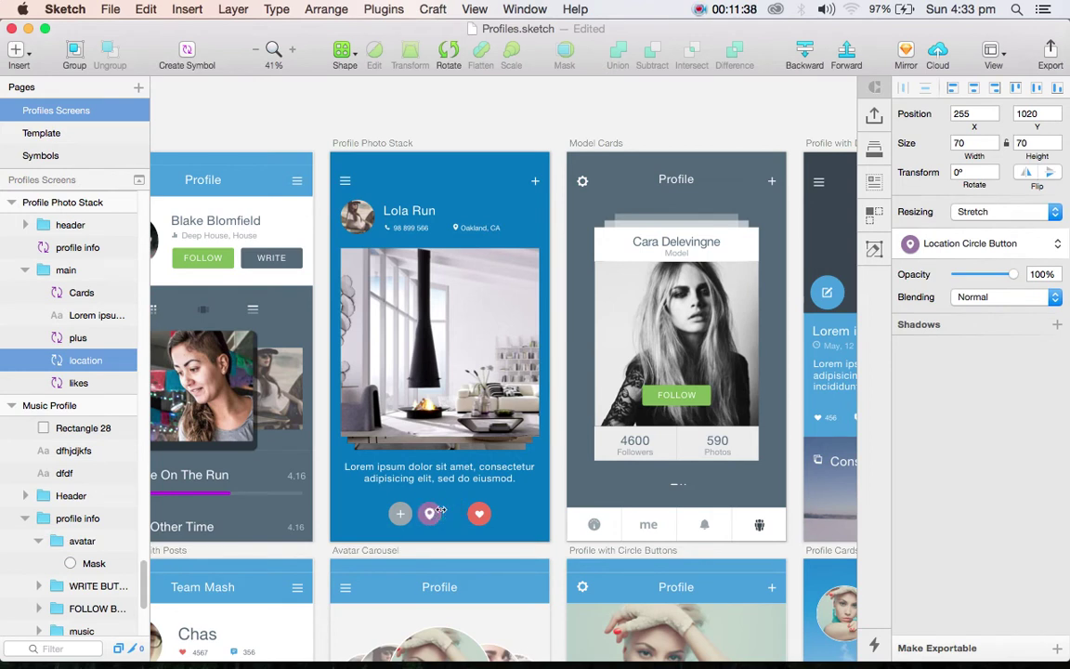
# Step: Distribute the plus, location and likes buttons evenly horizontally
pyautogui.click(400, 514)
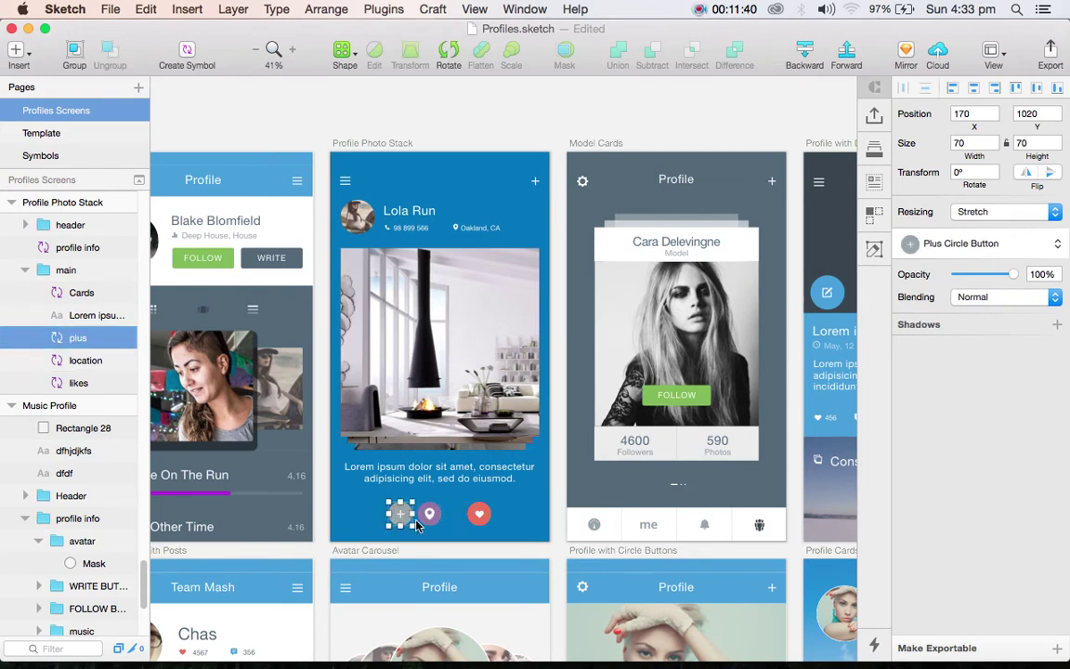
pyautogui.keyDown('shift'); pyautogui.click(428, 514); pyautogui.keyUp('shift')
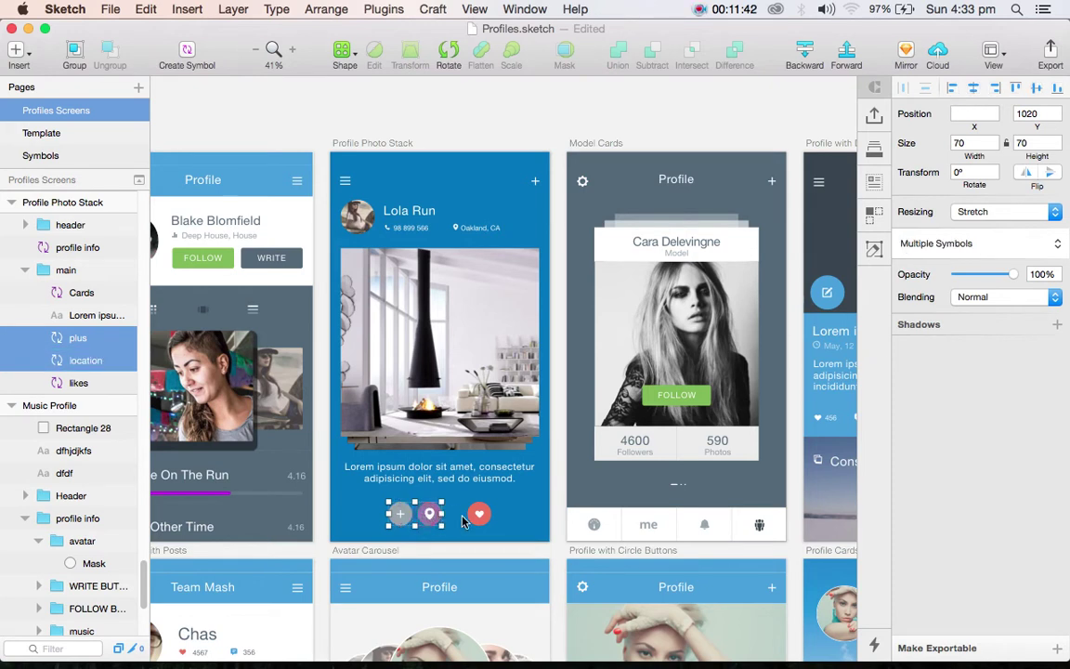
pyautogui.keyDown('shift'); pyautogui.click(476, 518); pyautogui.keyUp('shift')
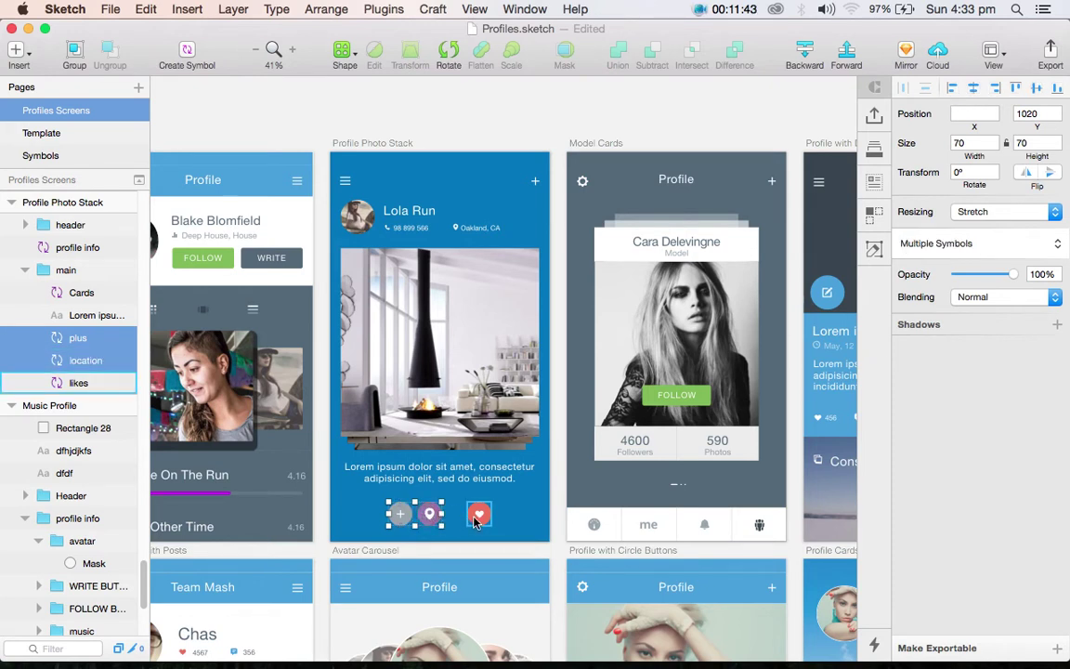
pyautogui.click(903, 90)
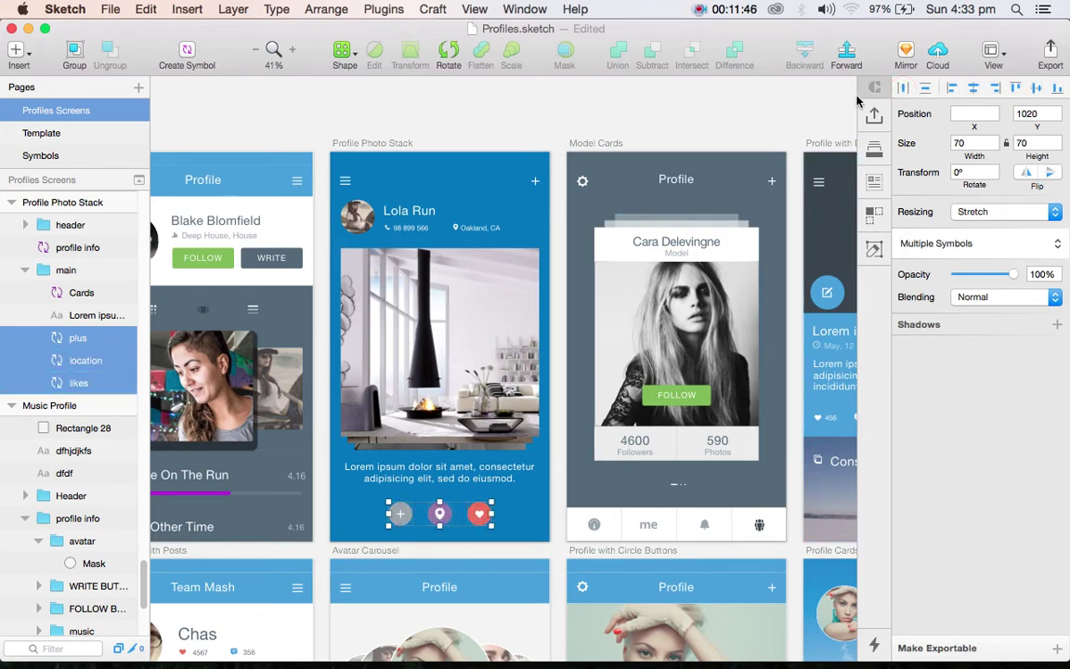
# Step: Left-align the Lorem ipsum caption
pyautogui.click(443, 474)
pyautogui.click(444, 474)
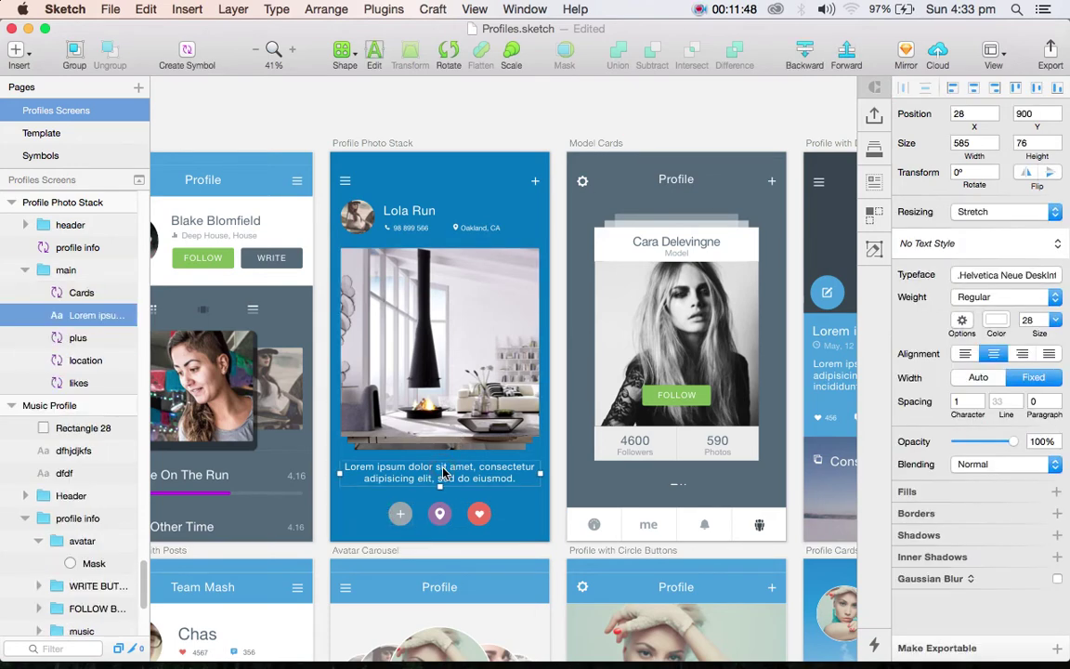
pyautogui.click(964, 355)
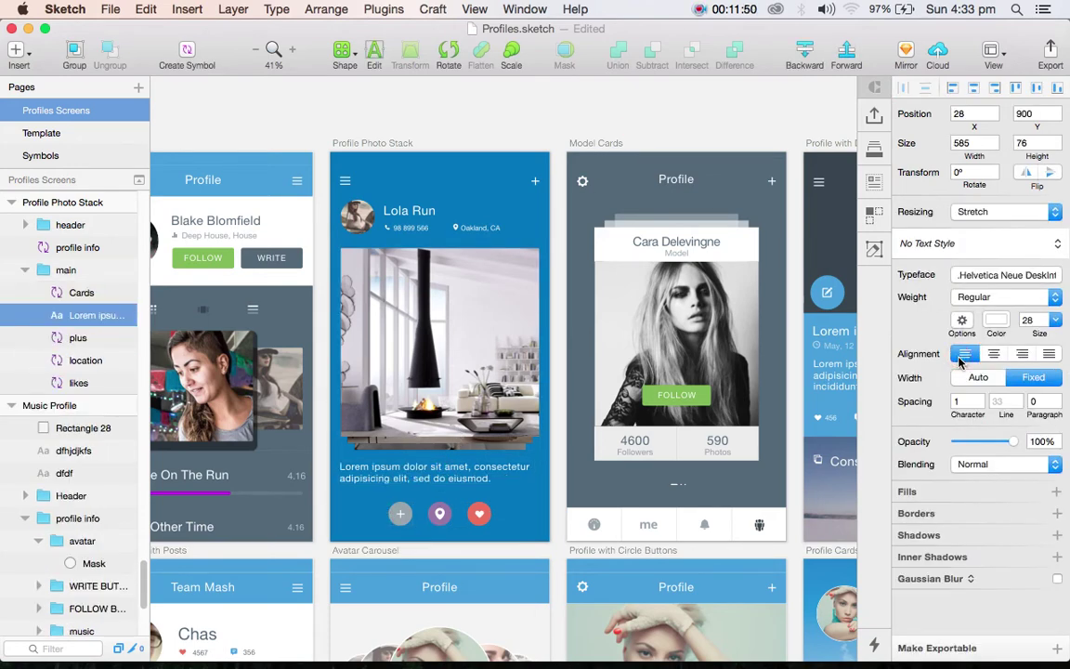
# Step: Try centring and auto-widthing the caption, move it, then undo
pyautogui.click(992, 357)
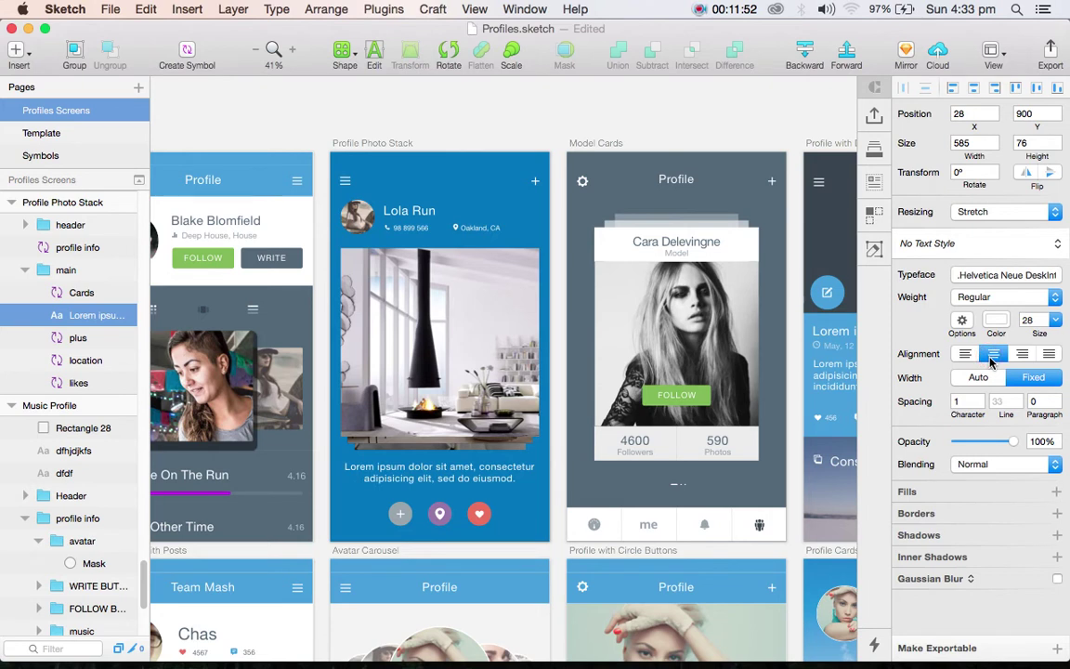
pyautogui.click(993, 358)
pyautogui.click(981, 377)
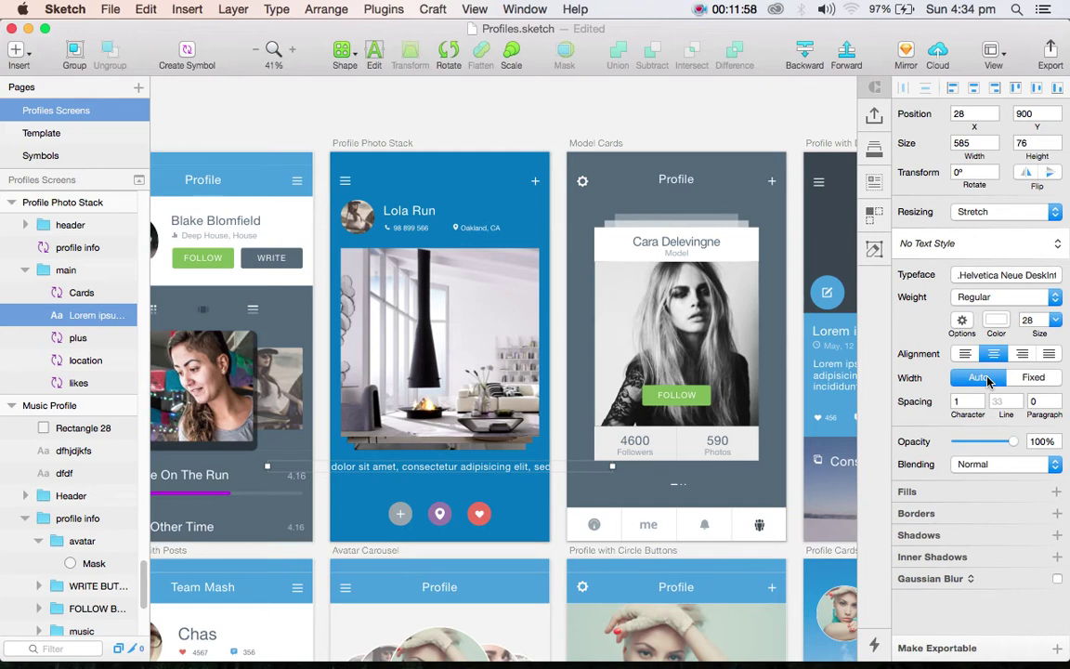
pyautogui.moveTo(430, 476); pyautogui.dragTo(513, 474)
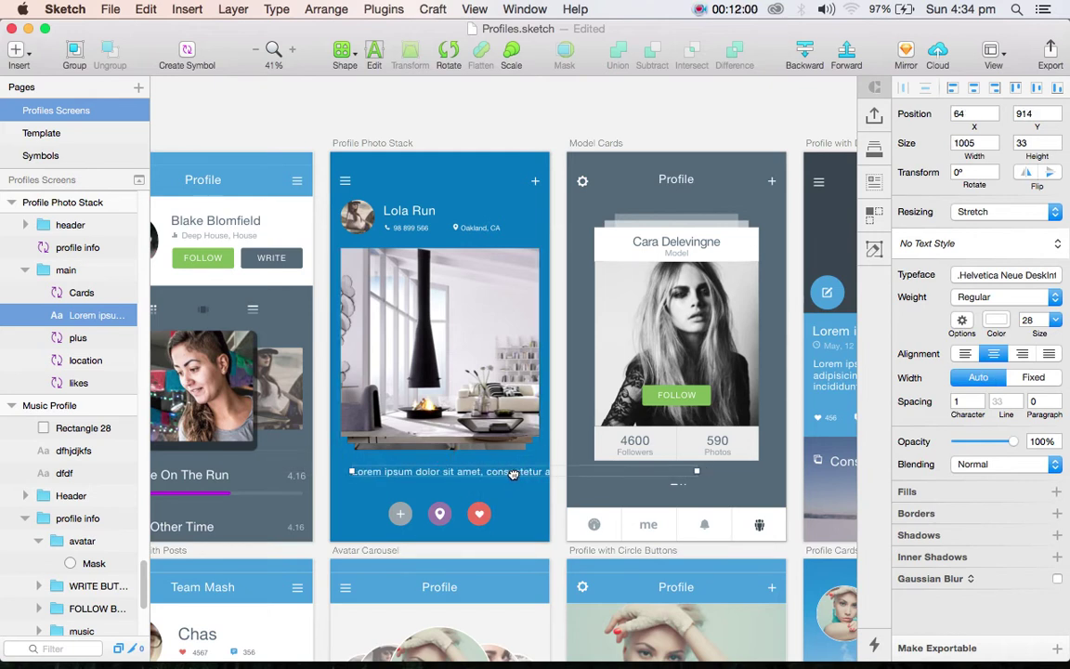
pyautogui.press('super+z')
pyautogui.press('super+z')
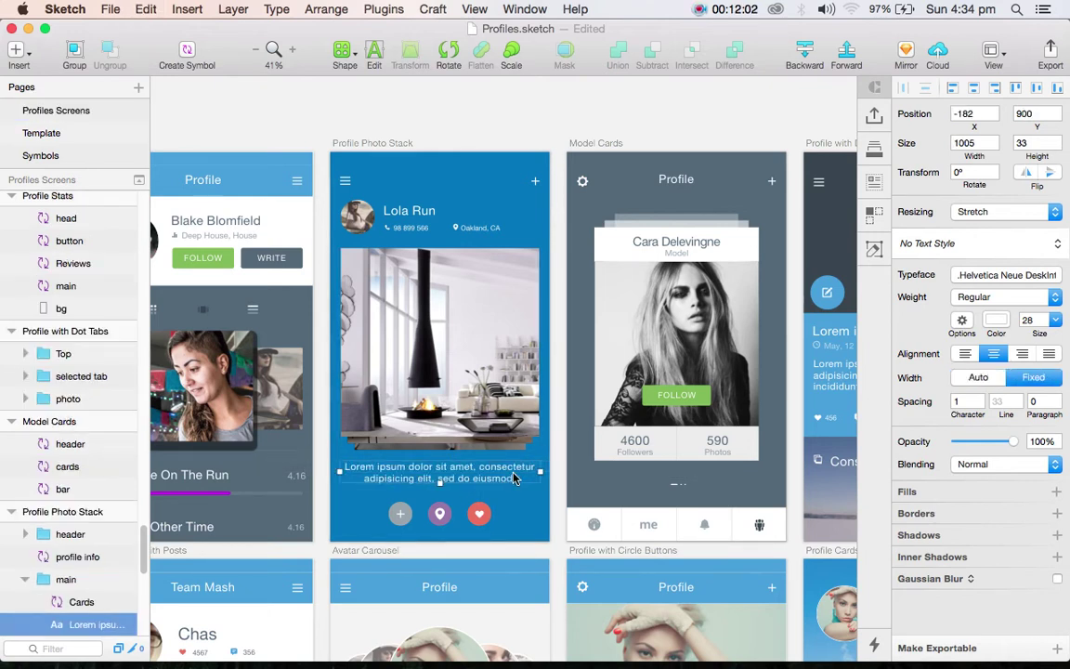
# Step: Reselect the caption and try auto width, fixed width and right alignment
pyautogui.click(472, 480)
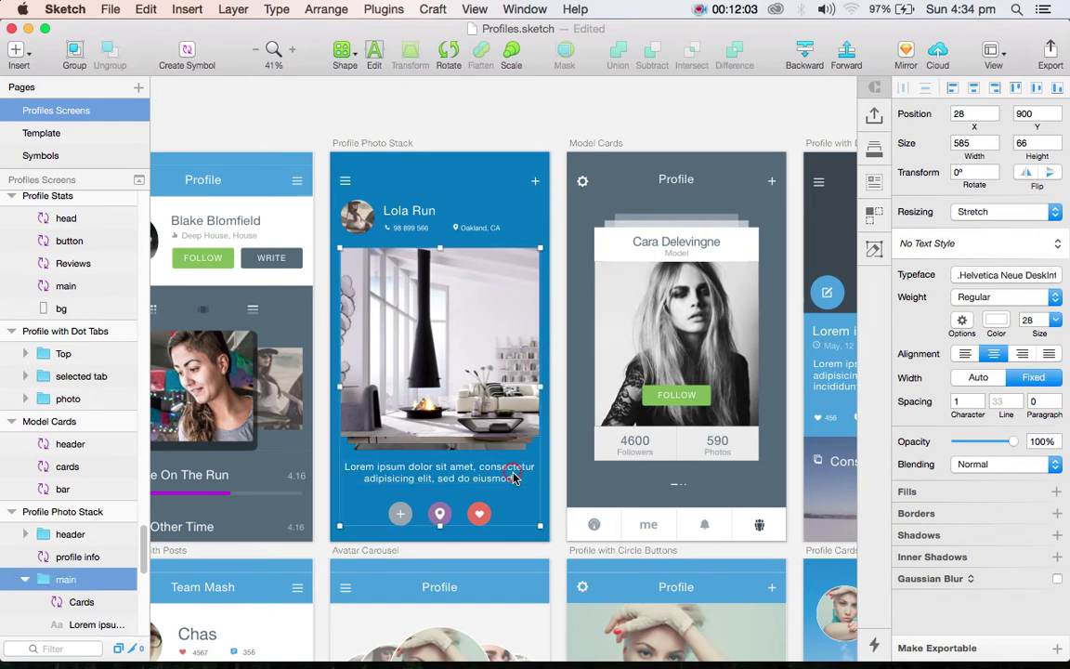
pyautogui.doubleClick(427, 476)
pyautogui.press('alt')
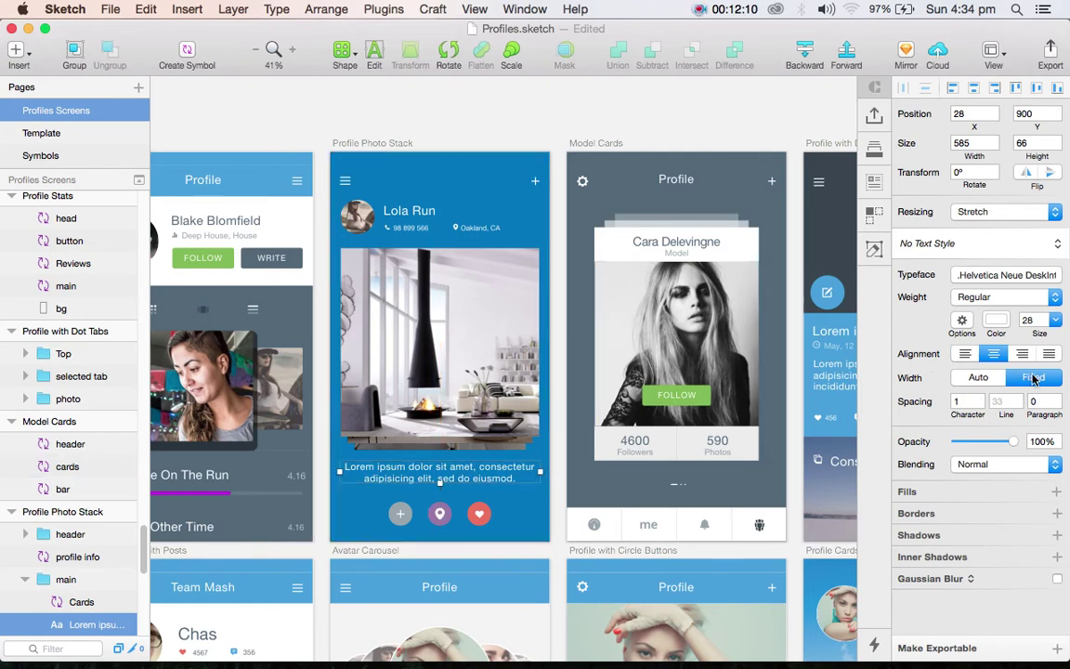
pyautogui.click(976, 379)
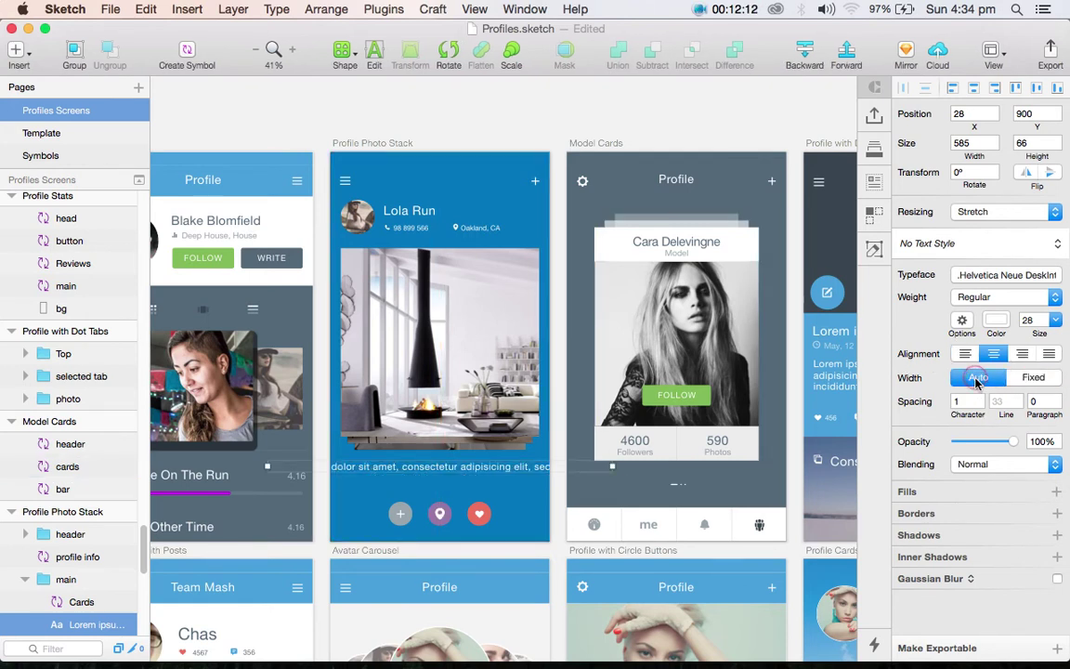
pyautogui.click(1030, 379)
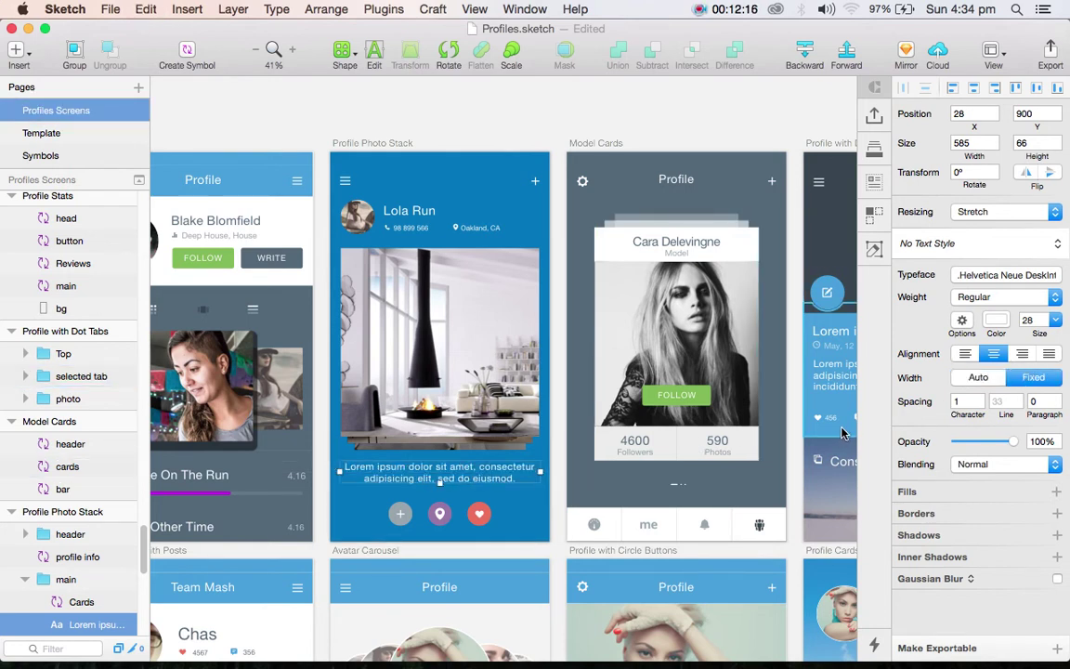
pyautogui.click(1023, 354)
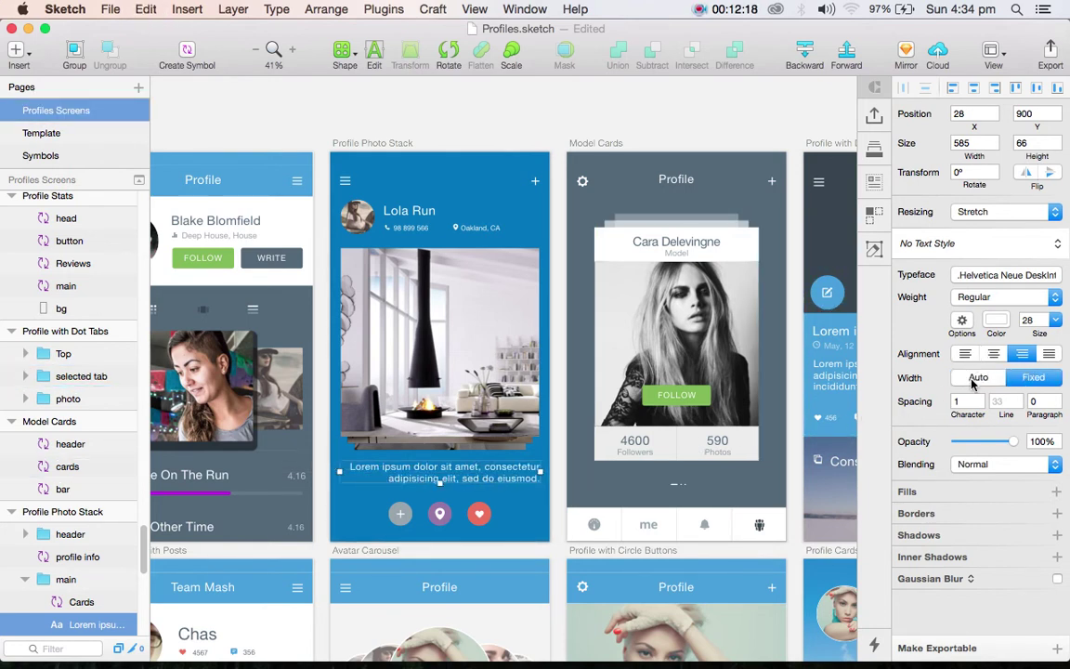
pyautogui.click(973, 383)
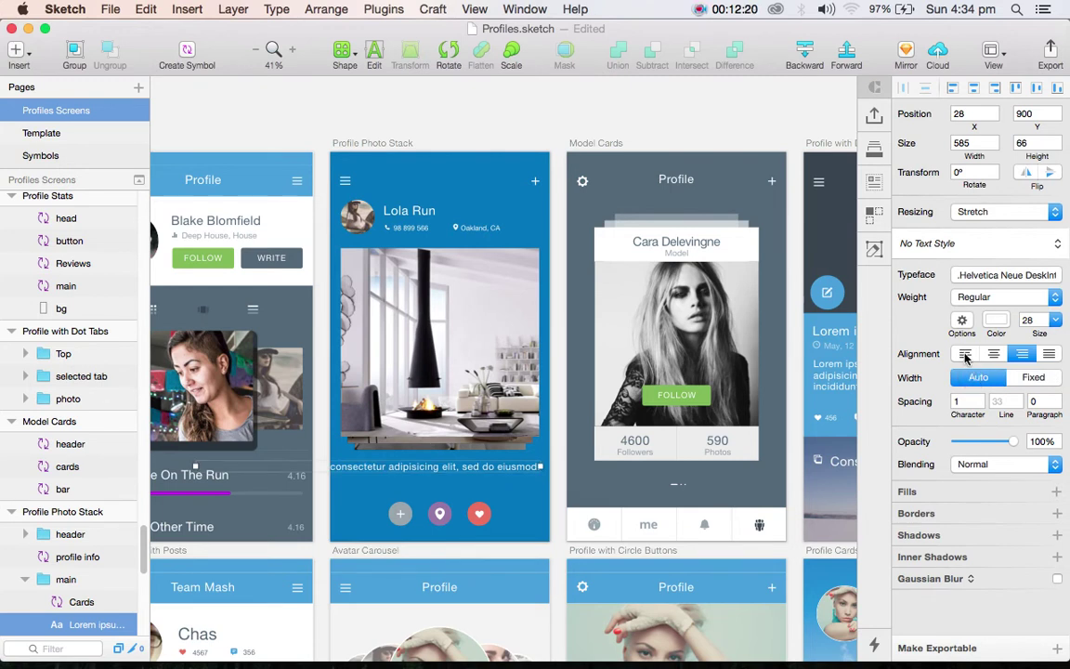
# Step: Undo, then left-align the caption with Auto width and reselect it
pyautogui.press('super+z')
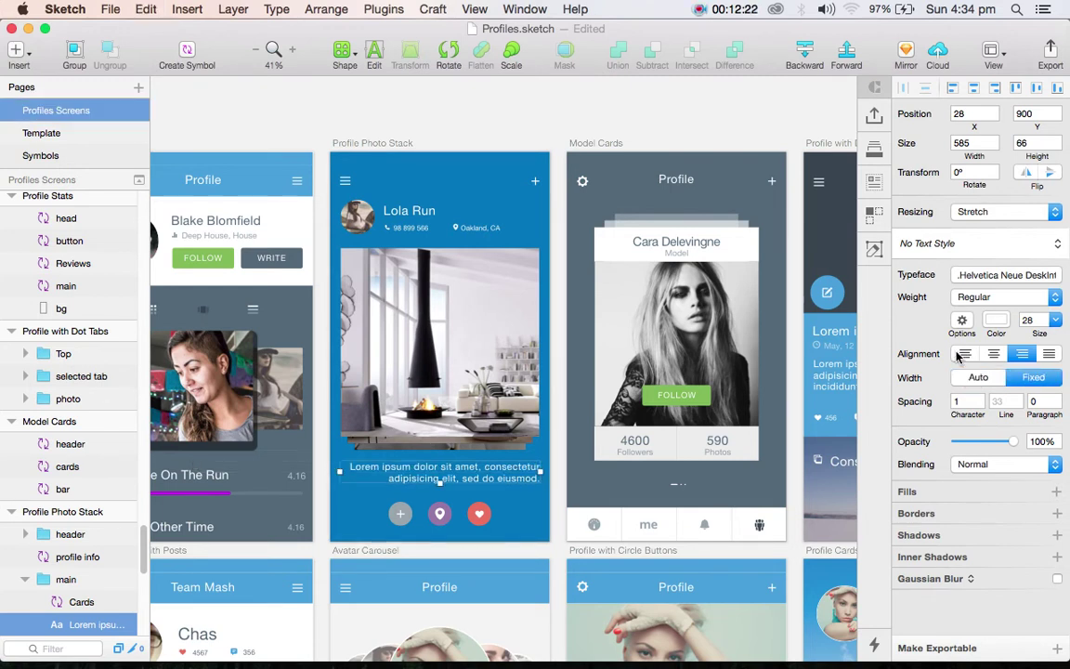
pyautogui.click(966, 354)
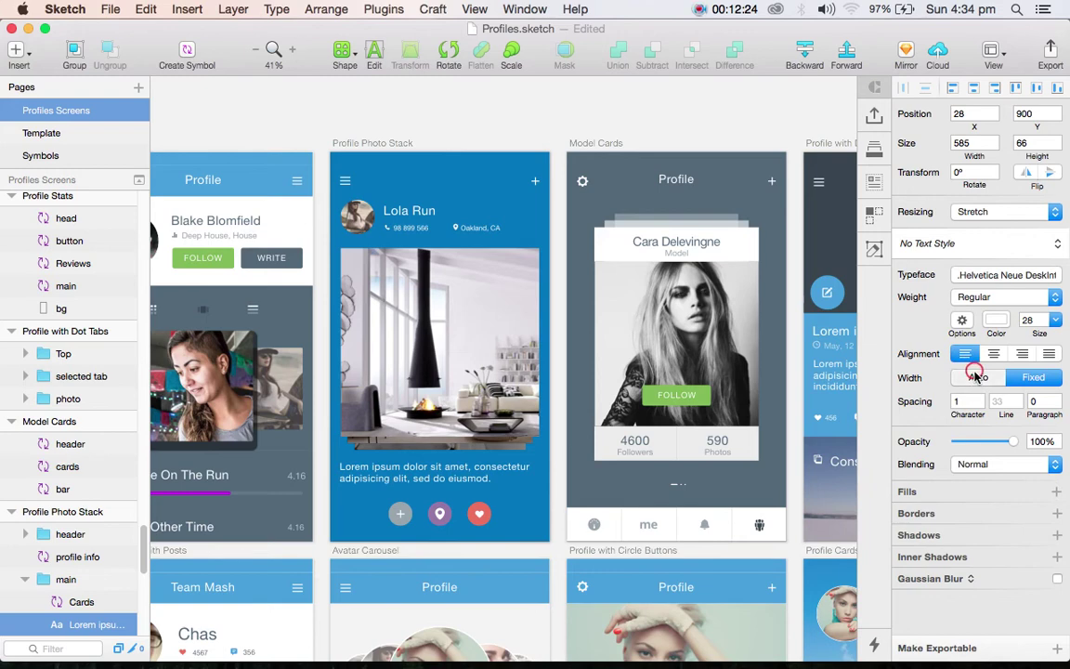
pyautogui.click(979, 377)
pyautogui.click(494, 476)
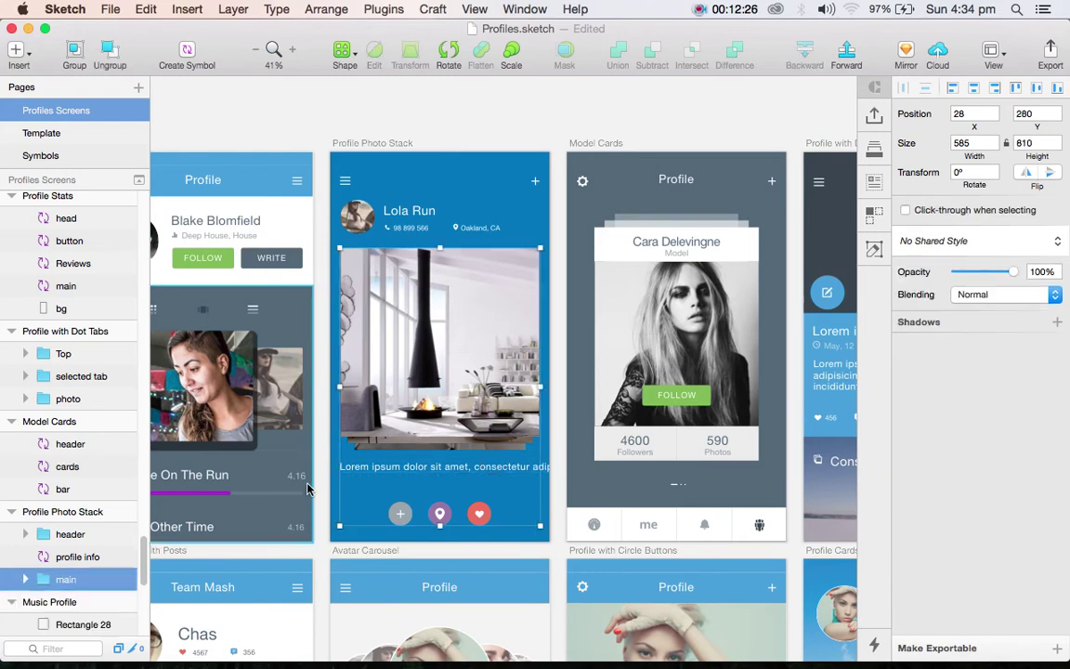
pyautogui.click(318, 484)
pyautogui.doubleClick(422, 473)
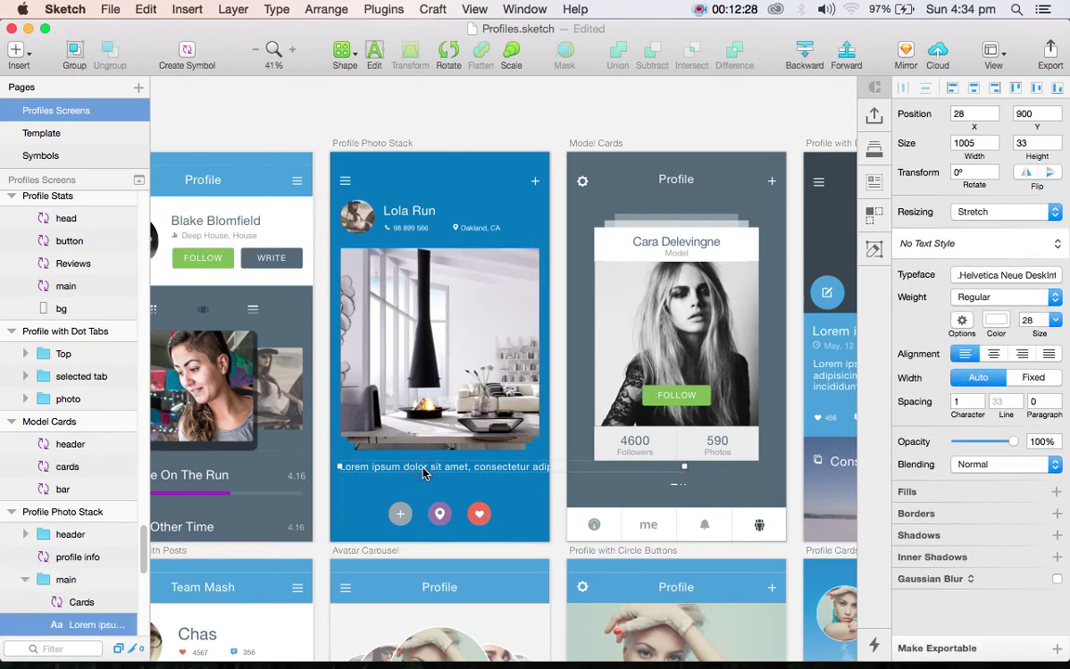
# Step: Narrow the Lorem ipsum caption from 727 to 580 px wide, then zoom out
pyautogui.scroll(5, 423, 473)
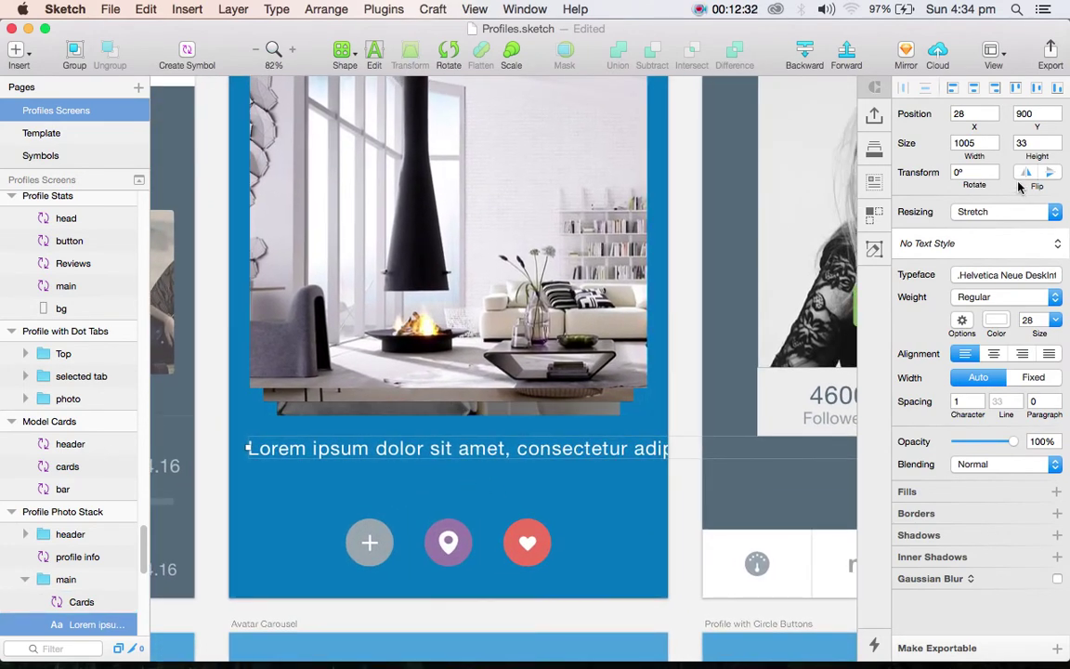
pyautogui.moveTo(973, 155)
pyautogui.mouseDown()
pyautogui.moveTo(788, 177)
pyautogui.moveTo(897, 158)
pyautogui.mouseUp()
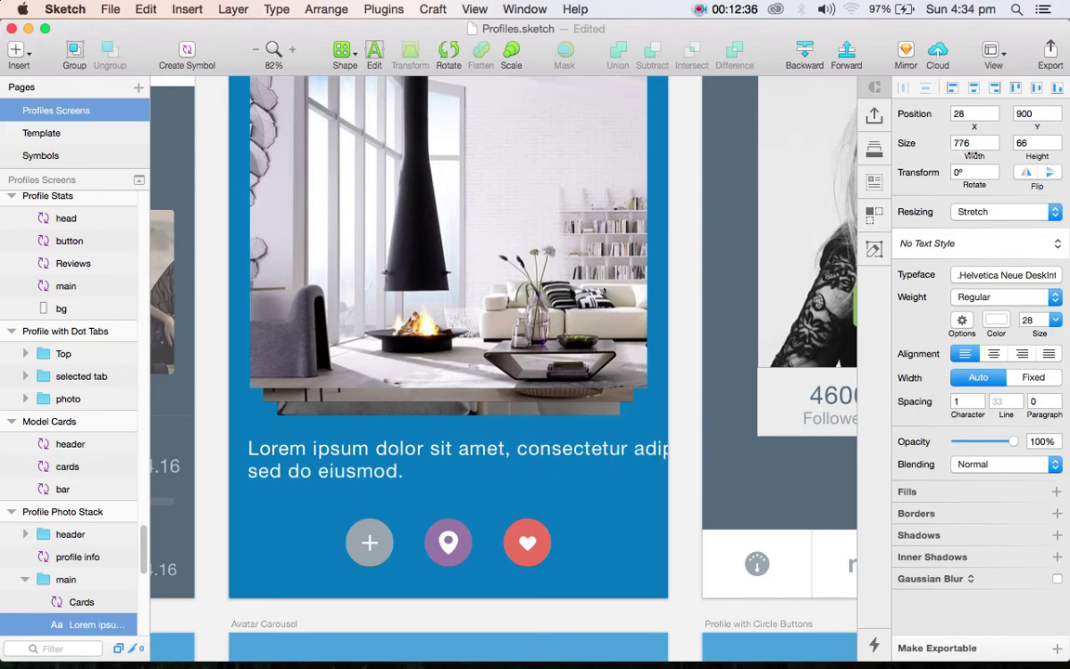
pyautogui.moveTo(975, 155); pyautogui.dragTo(996, 143)
pyautogui.click(994, 146)
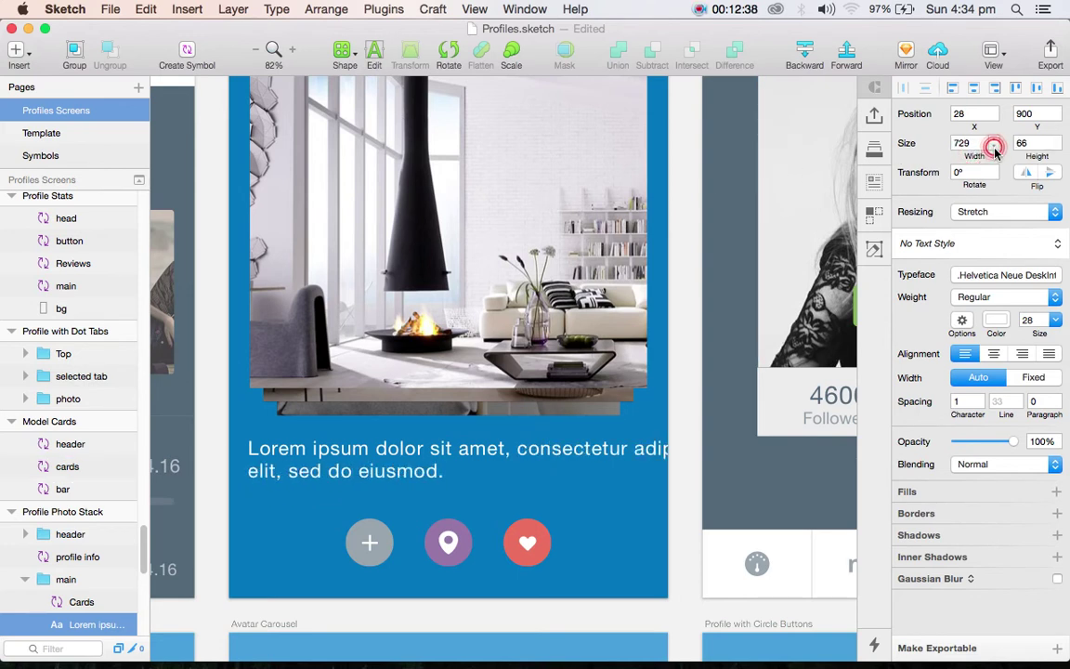
pyautogui.click(993, 140)
pyautogui.click(992, 140)
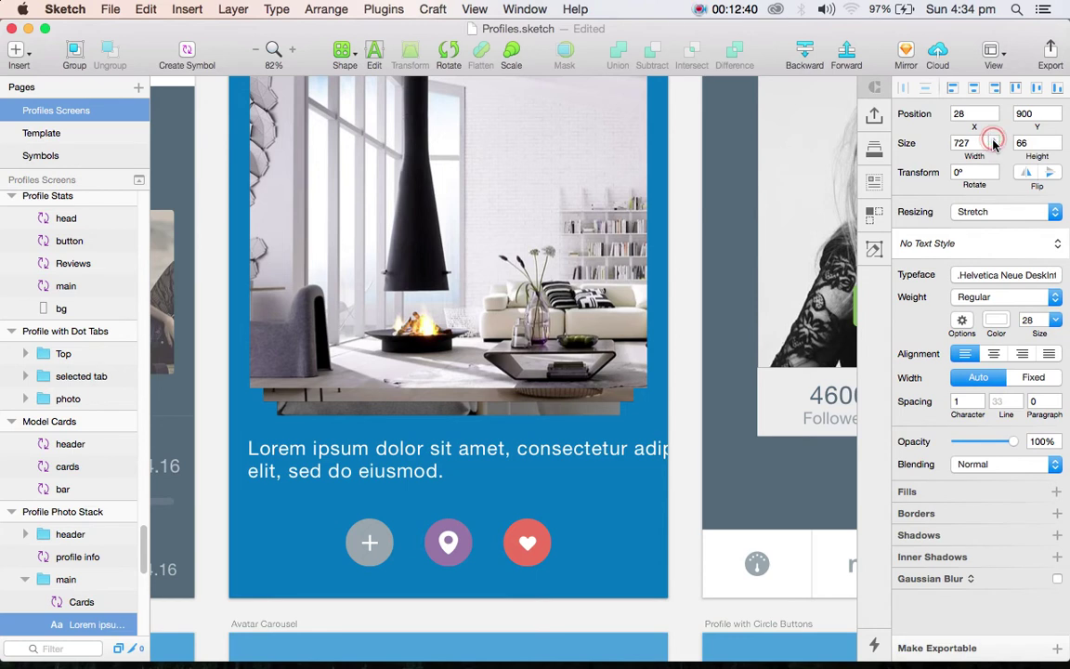
pyautogui.click(601, 455)
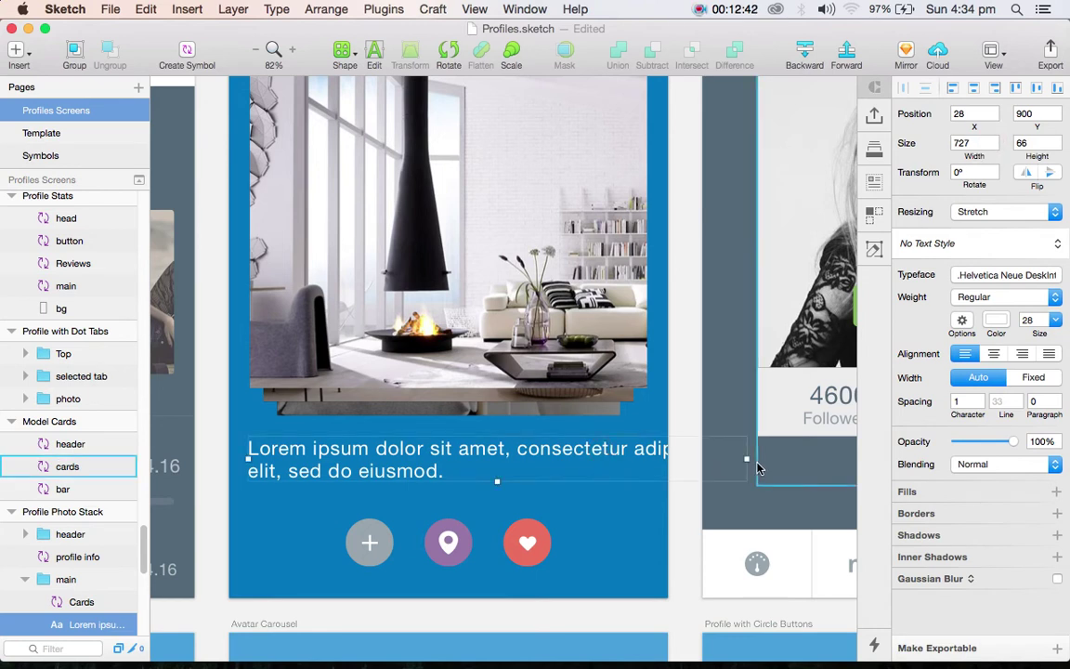
pyautogui.moveTo(748, 460); pyautogui.dragTo(650, 460)
pyautogui.press('super+minus')
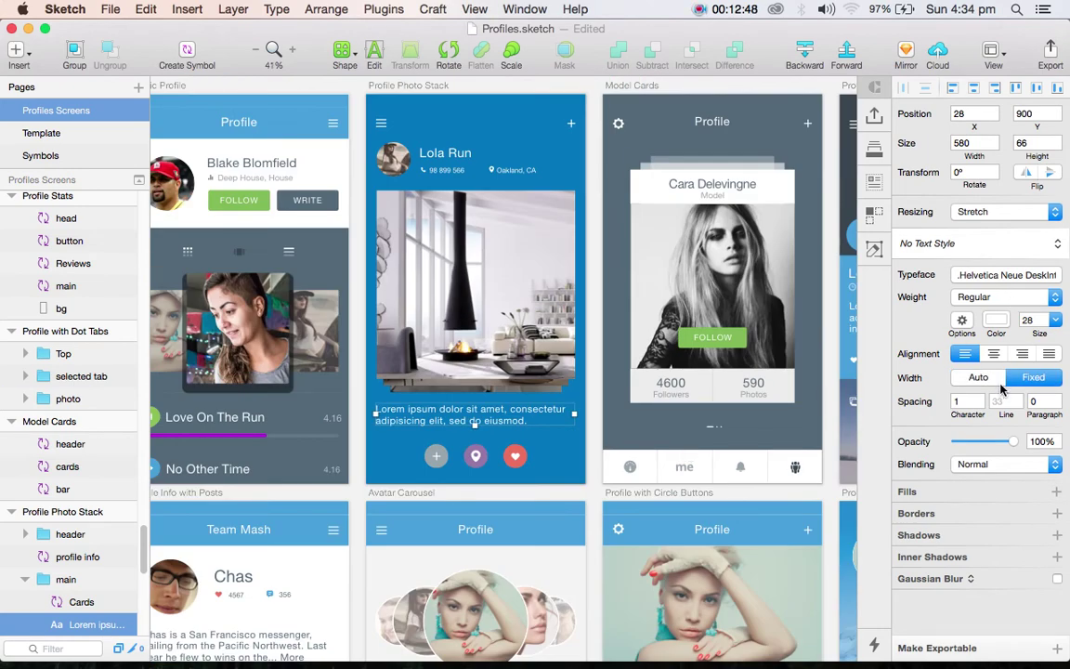
# Step: Align the Model Cards tab bar to the artboard's bottom edge and centre it horizontally
pyautogui.click(616, 482)
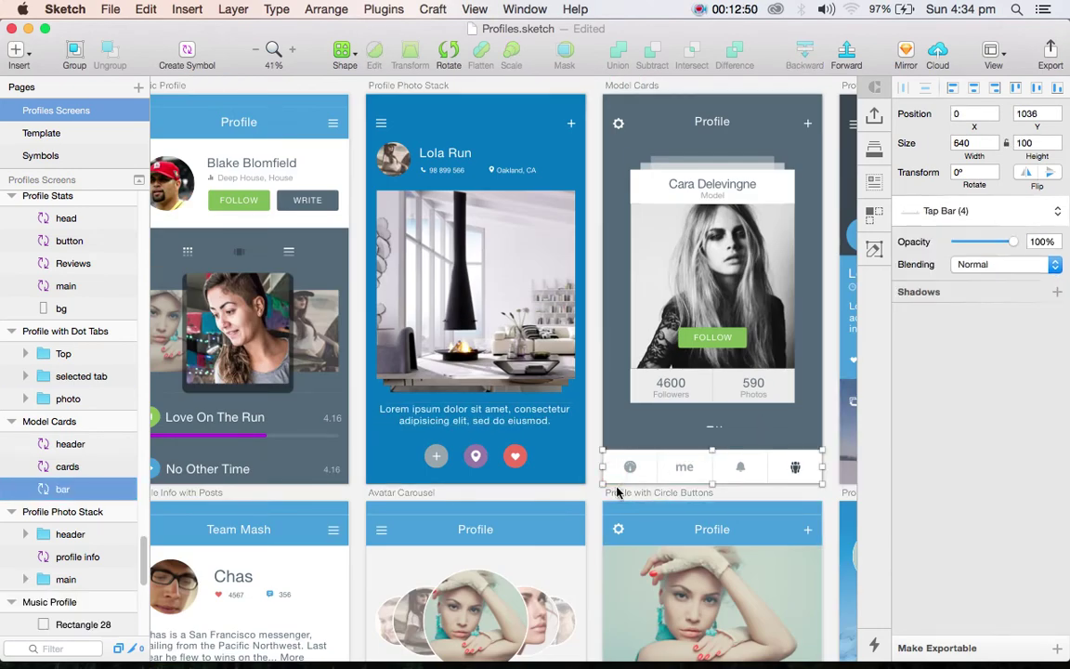
pyautogui.hscroll(5, 623, 490)
pyautogui.click(634, 488)
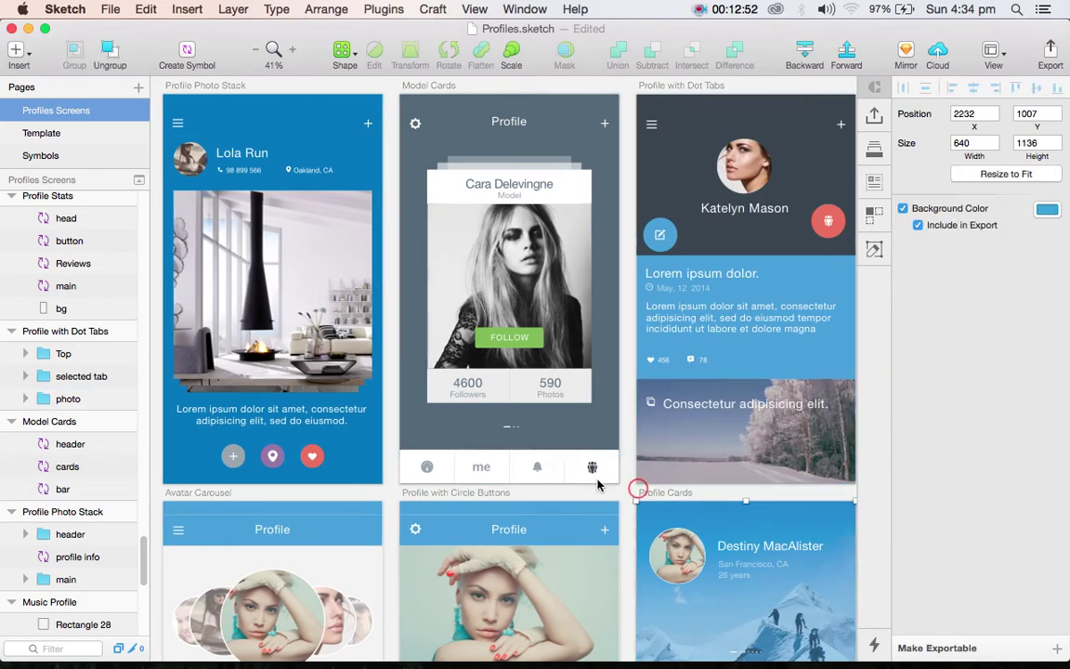
pyautogui.click(550, 472)
pyautogui.moveTo(550, 474); pyautogui.dragTo(554, 389)
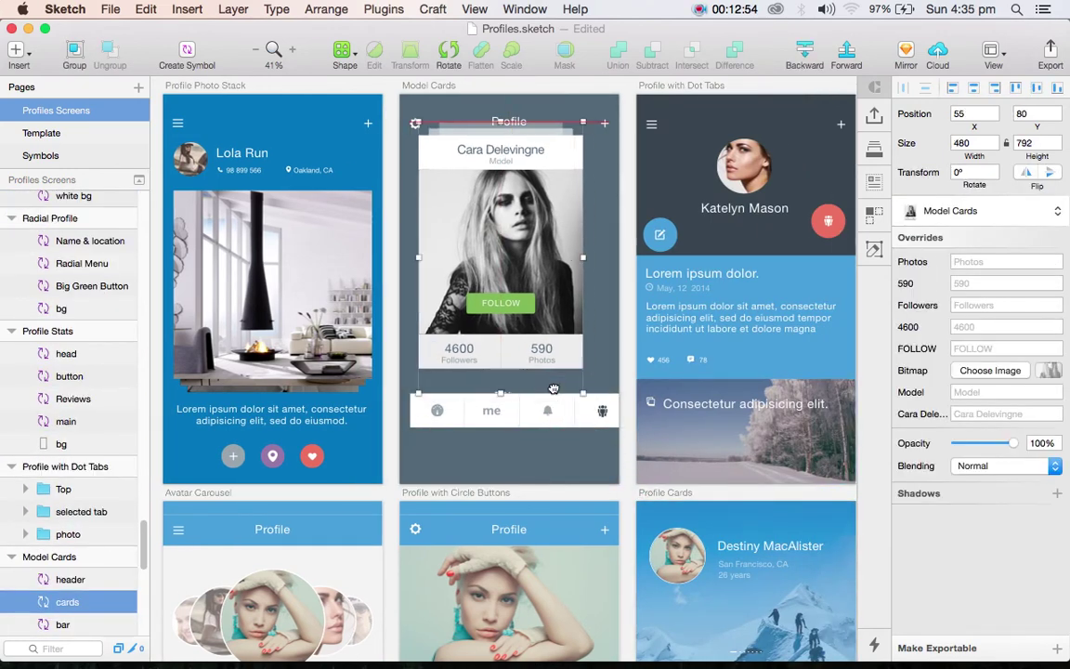
pyautogui.hotkey('ctrl', 'z')
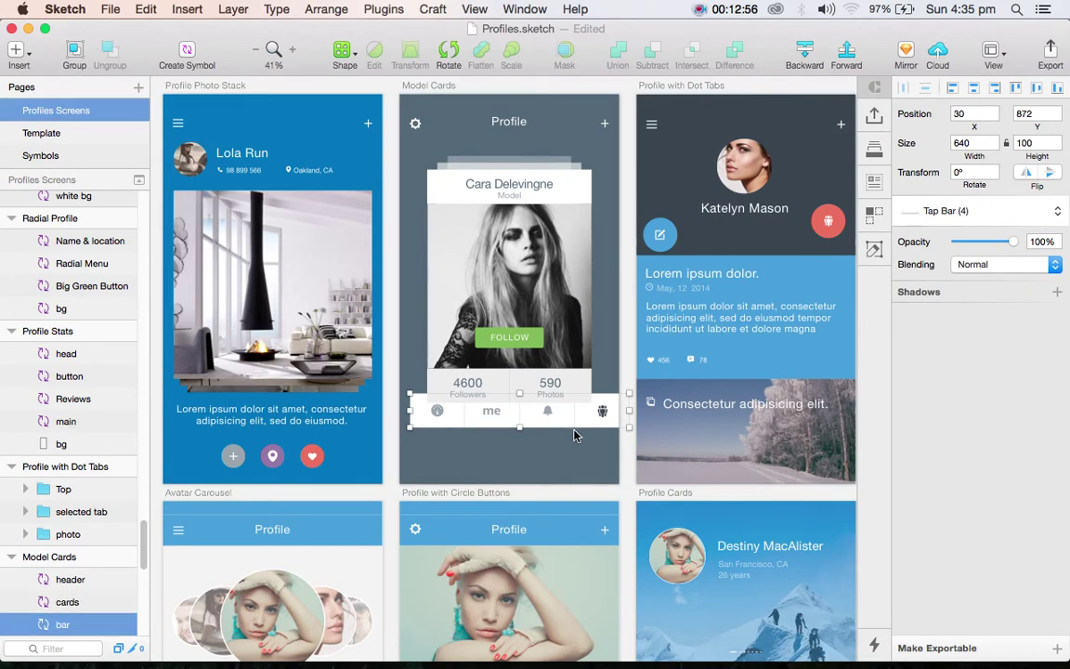
pyautogui.click(616, 503)
pyautogui.click(599, 417)
pyautogui.click(1055, 88)
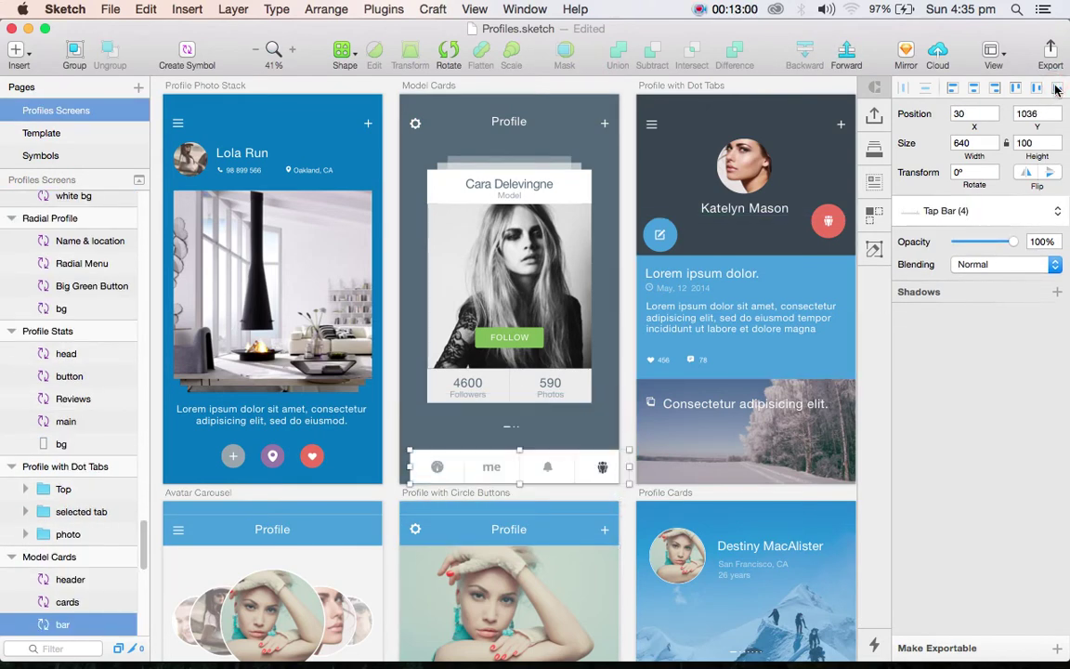
pyautogui.click(977, 90)
# Step: Centre the Cara Delevingne card horizontally on the artboard, undoing a trial top alignment
pyautogui.click(514, 239)
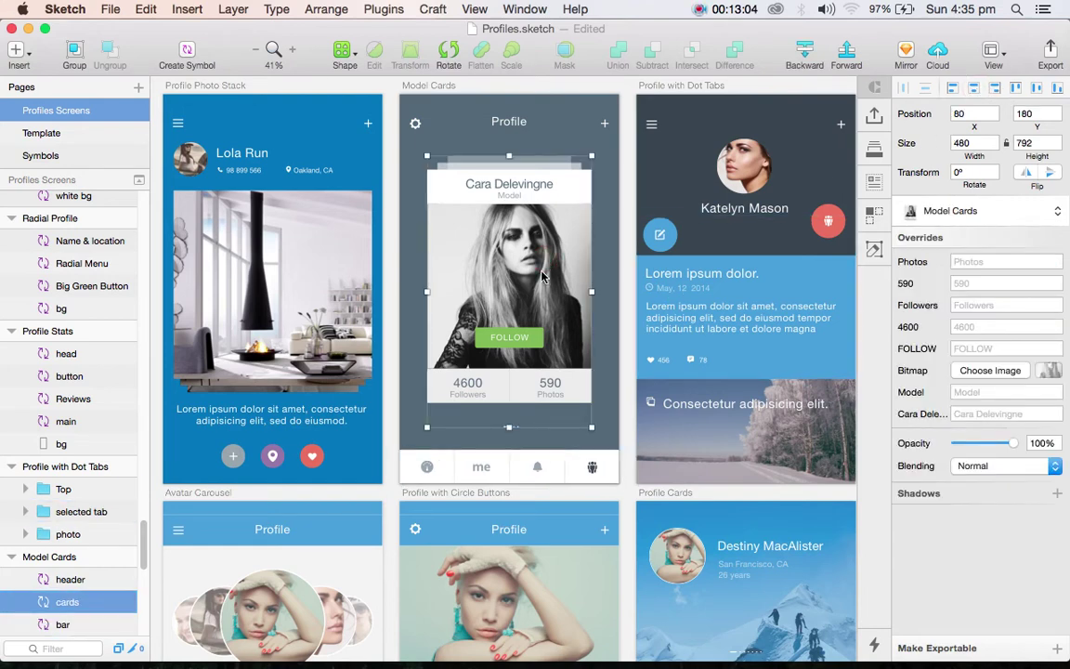
pyautogui.moveTo(544, 277); pyautogui.dragTo(484, 274)
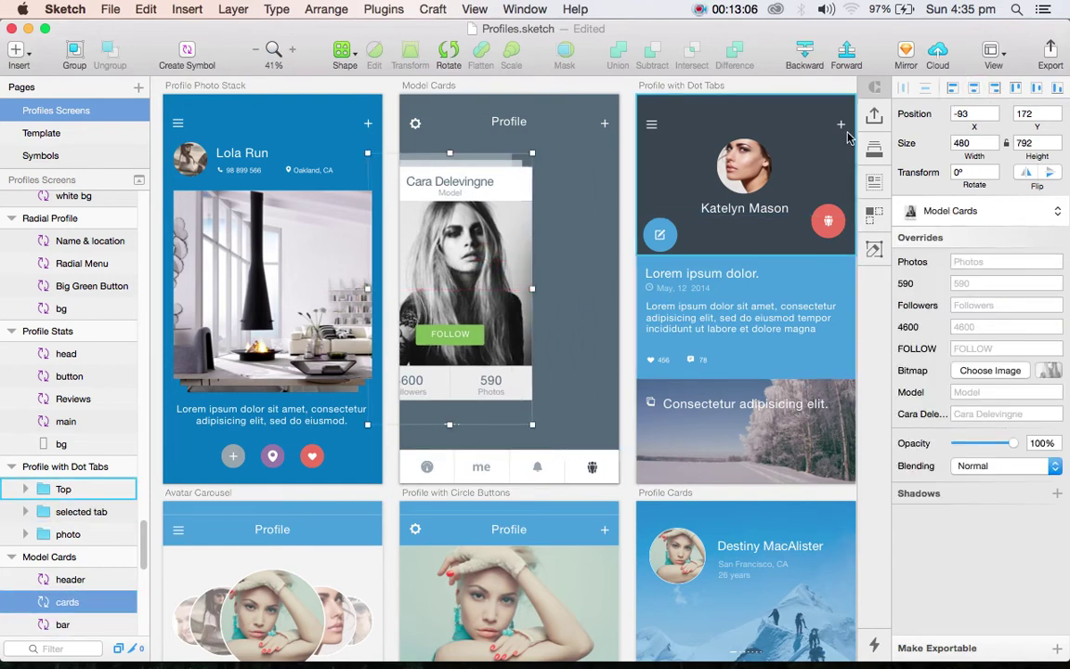
pyautogui.click(973, 90)
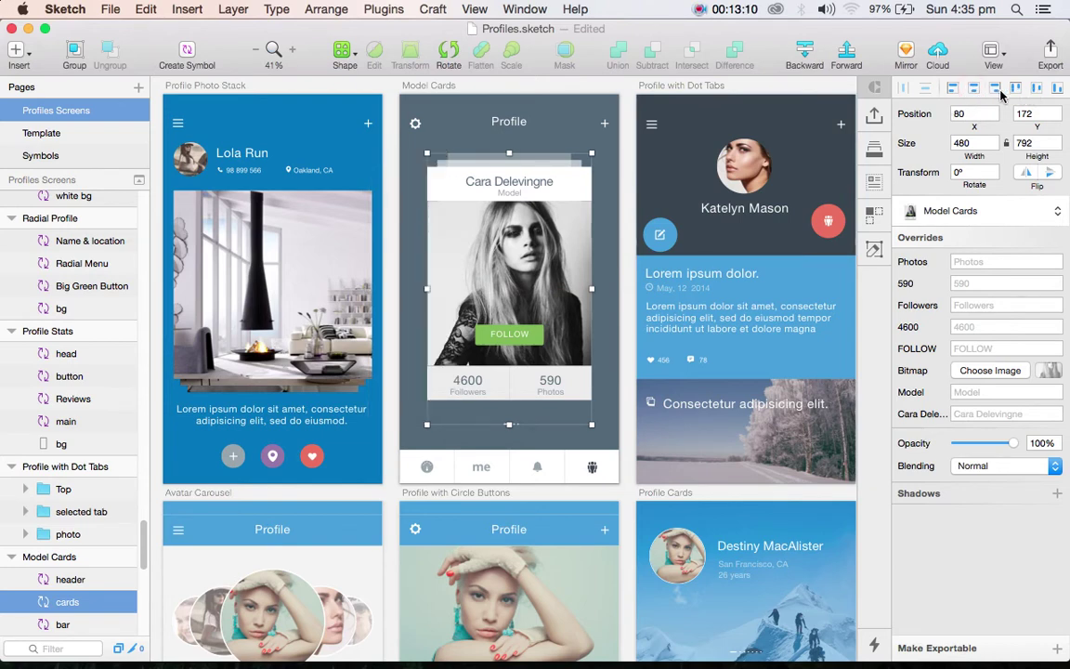
pyautogui.click(1014, 88)
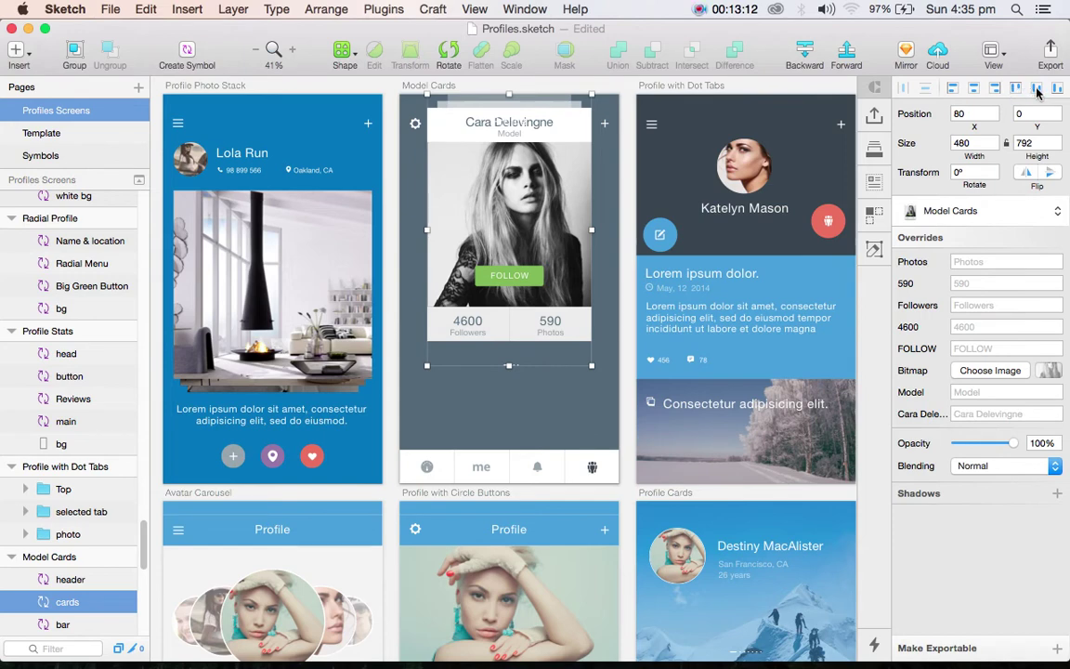
pyautogui.hotkey('ctrl', 'z')
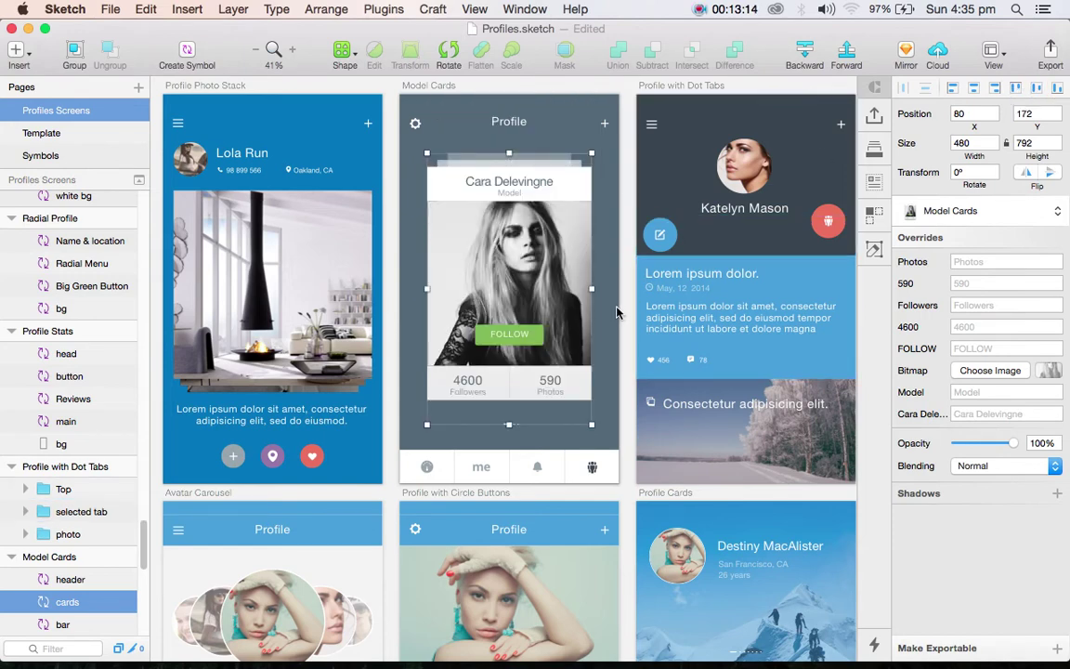
pyautogui.hscroll(5, 618, 313)
pyautogui.click(549, 269)
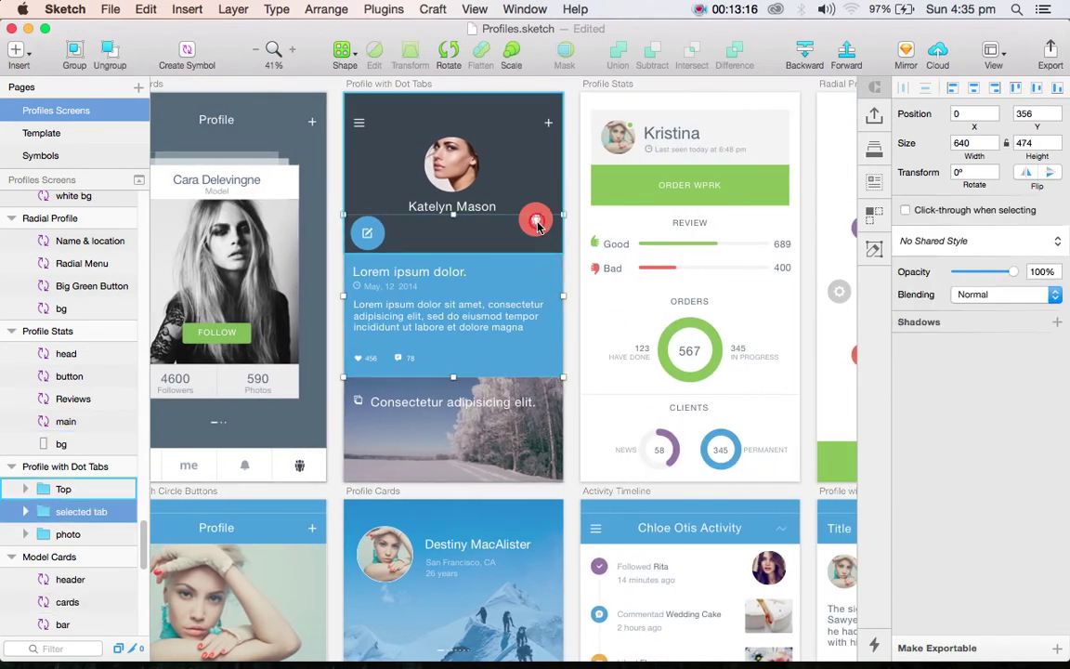
pyautogui.doubleClick(472, 212)
pyautogui.doubleClick(472, 212)
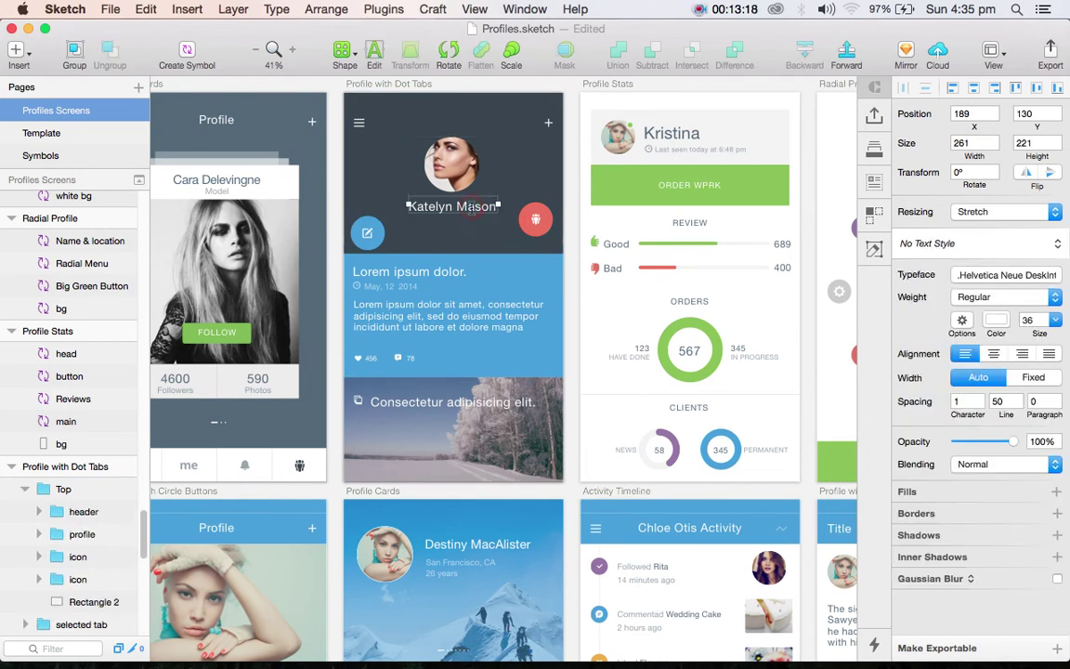
pyautogui.press('BackSpace')
pyautogui.press('Escape')
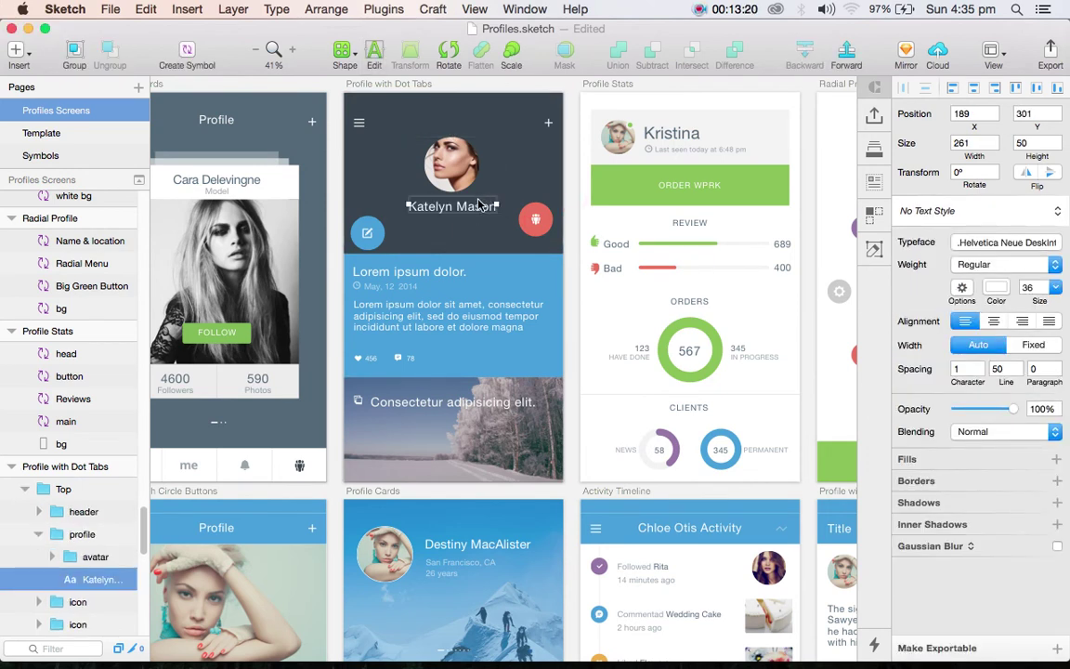
pyautogui.click(999, 290)
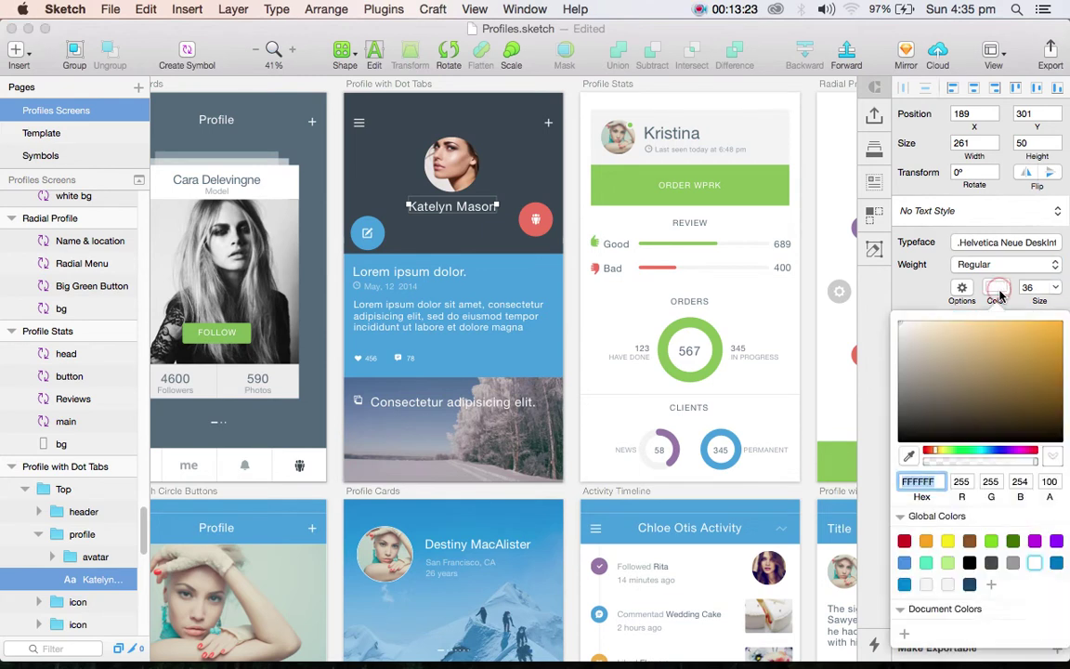
pyautogui.click(1035, 540)
pyautogui.click(991, 541)
pyautogui.click(969, 541)
pyautogui.click(923, 543)
pyautogui.click(904, 541)
pyautogui.click(1035, 562)
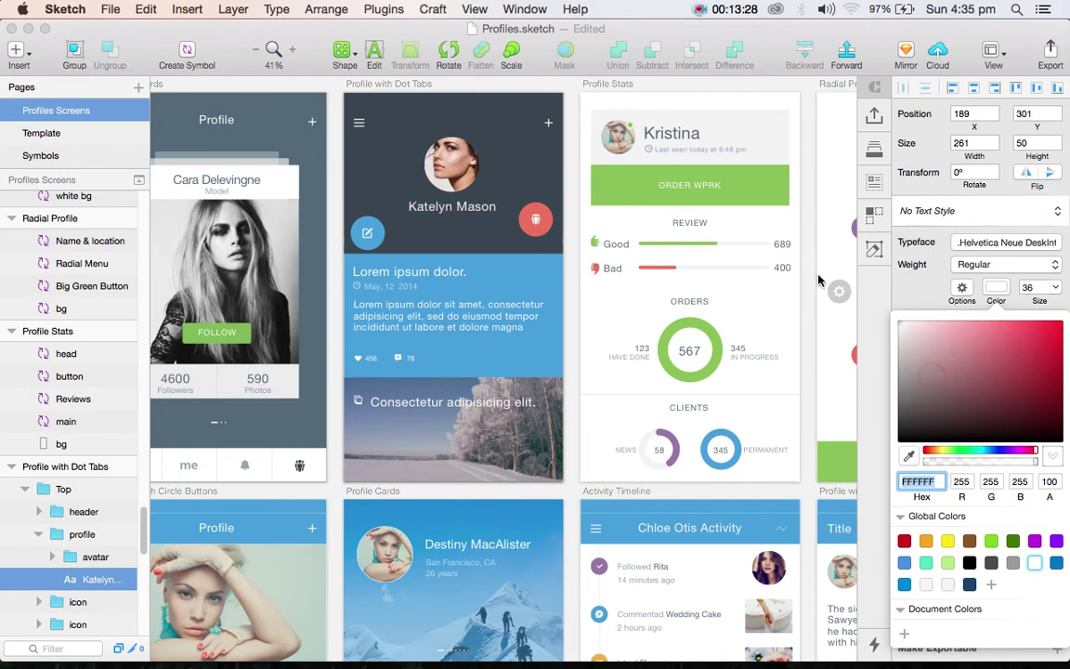
pyautogui.click(452, 159)
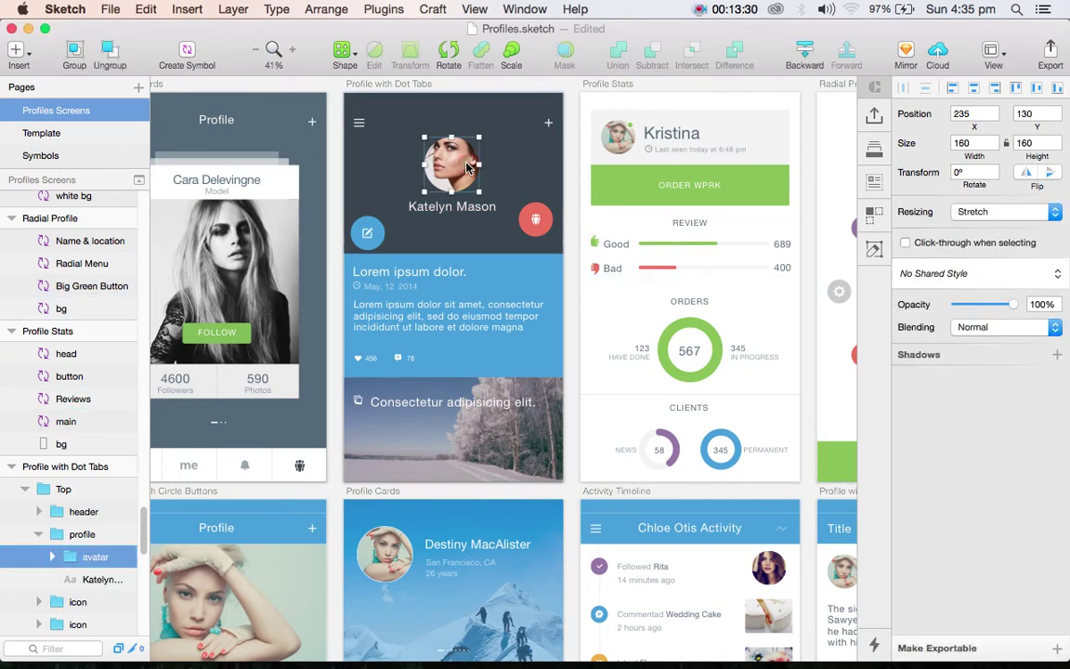
pyautogui.doubleClick(465, 162)
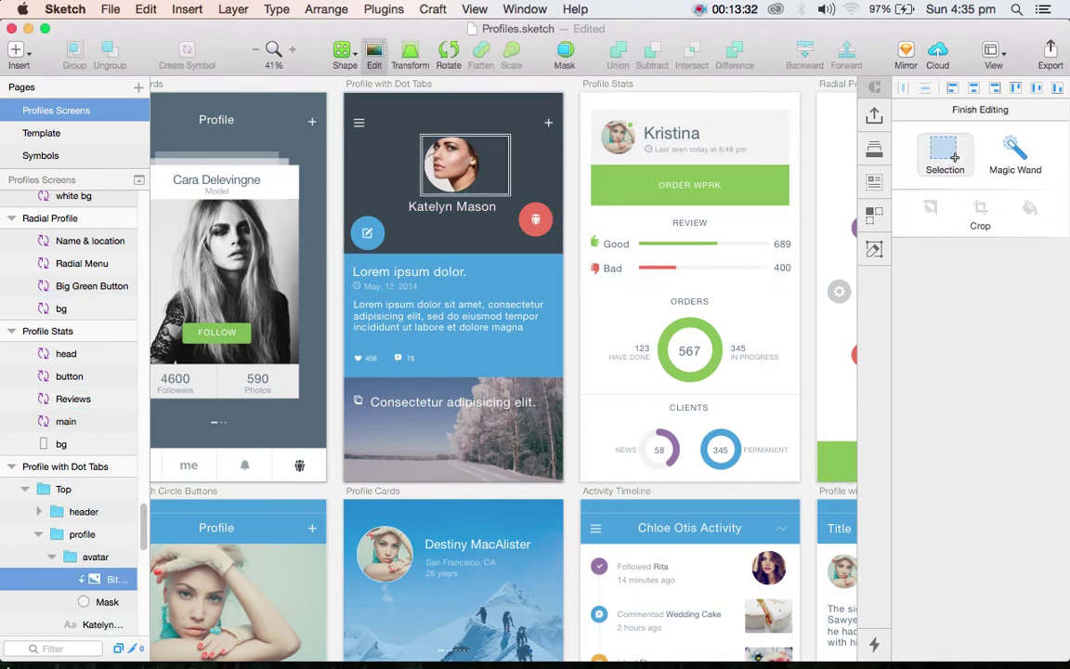
pyautogui.click(94, 579)
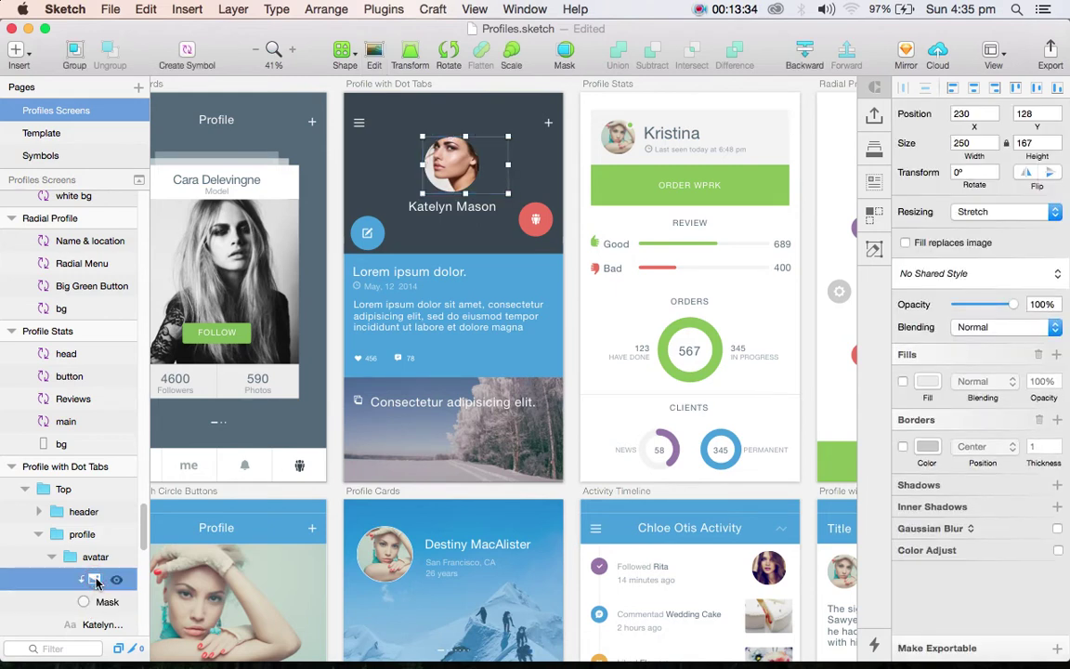
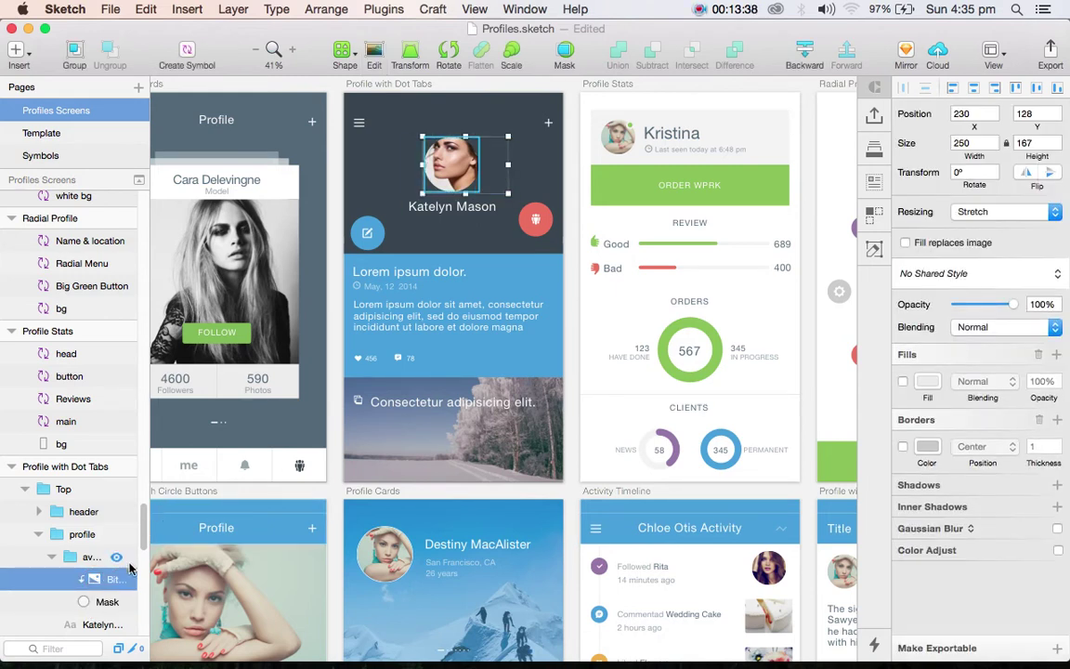
# Step: Replace the avatar bitmap with an image-13.png pattern fill on the circular Mask layer
pyautogui.press('BackSpace')
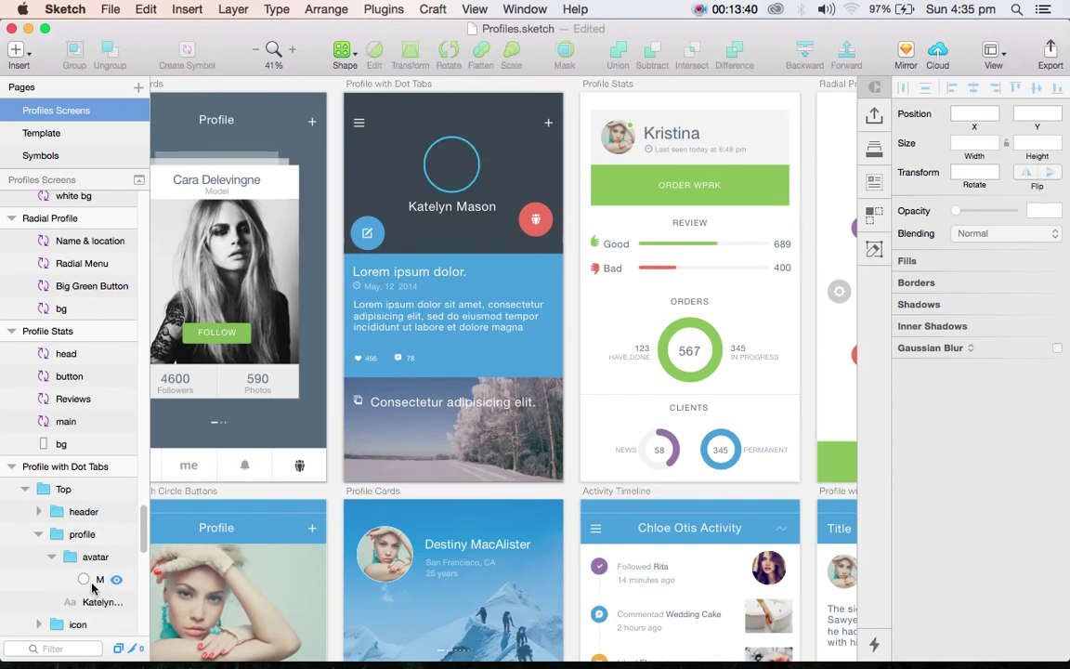
pyautogui.click(92, 582)
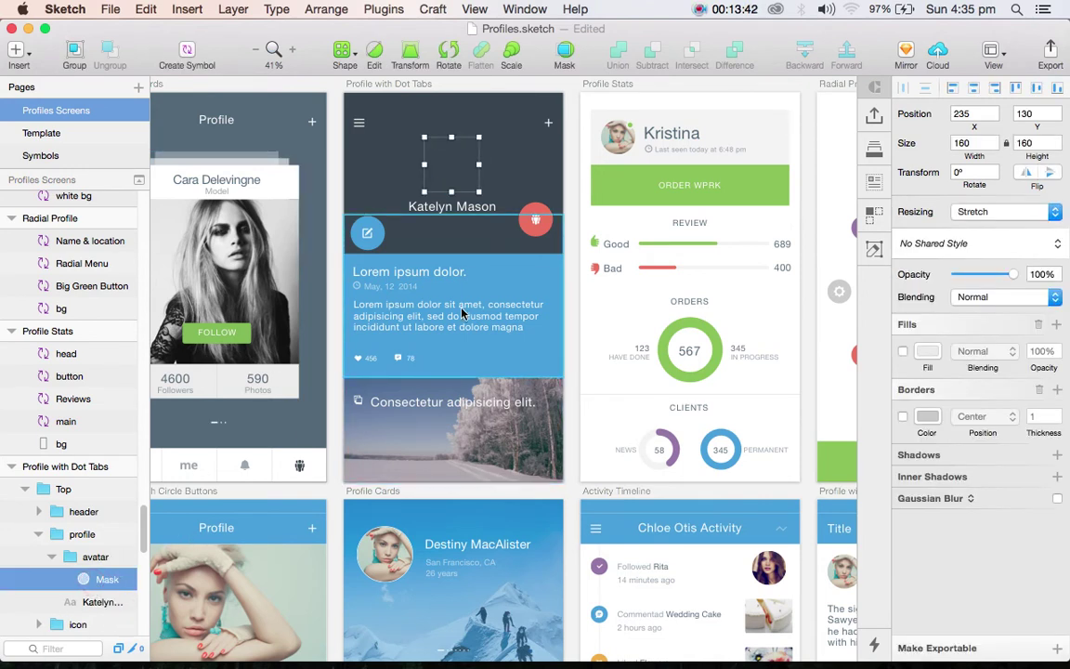
pyautogui.click(902, 352)
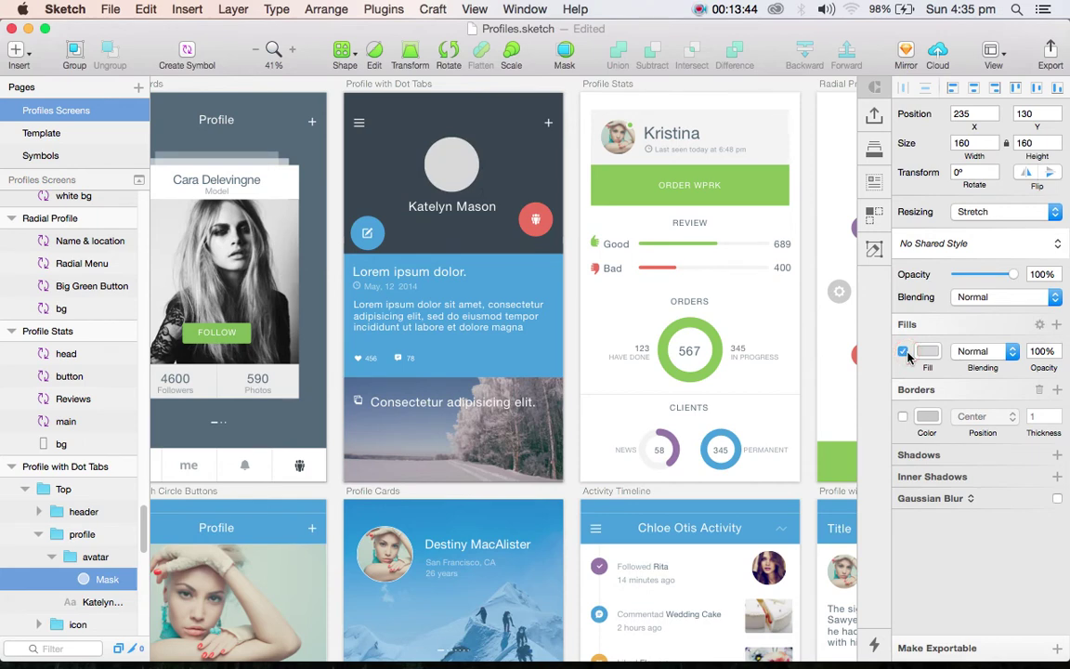
pyautogui.click(929, 352)
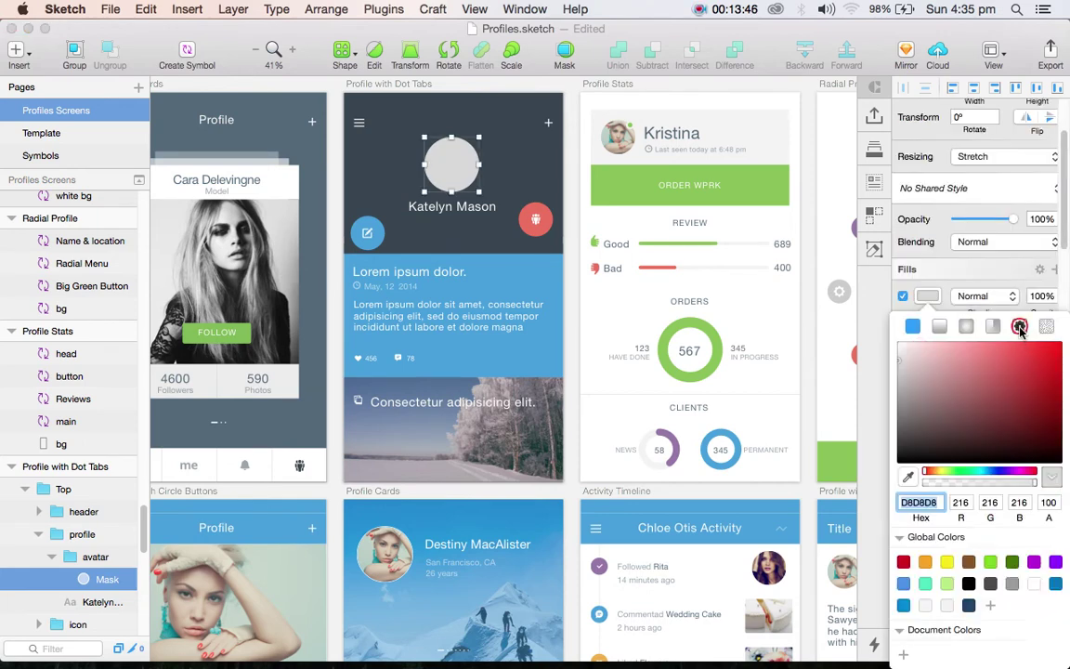
pyautogui.click(1020, 327)
pyautogui.click(1013, 415)
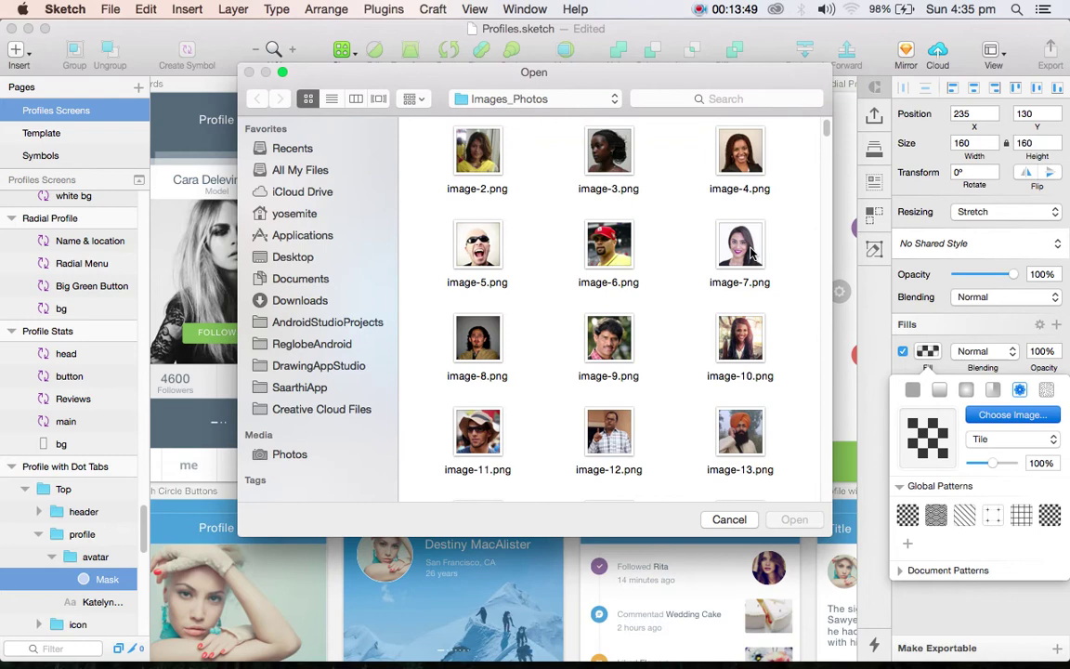
pyautogui.click(752, 253)
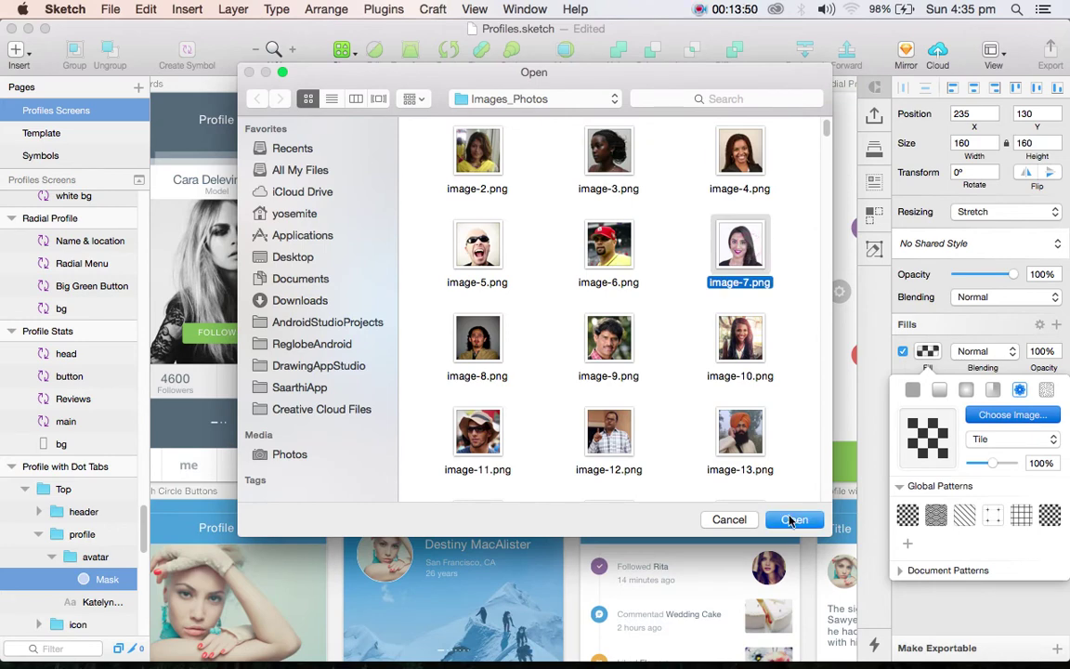
pyautogui.click(740, 437)
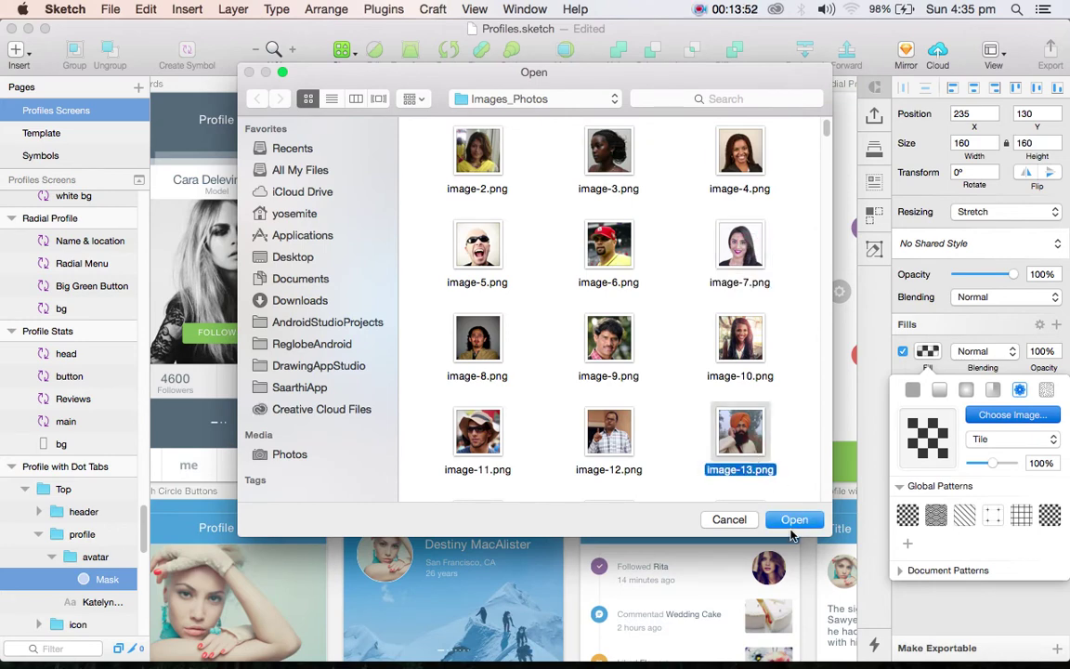
pyautogui.click(794, 520)
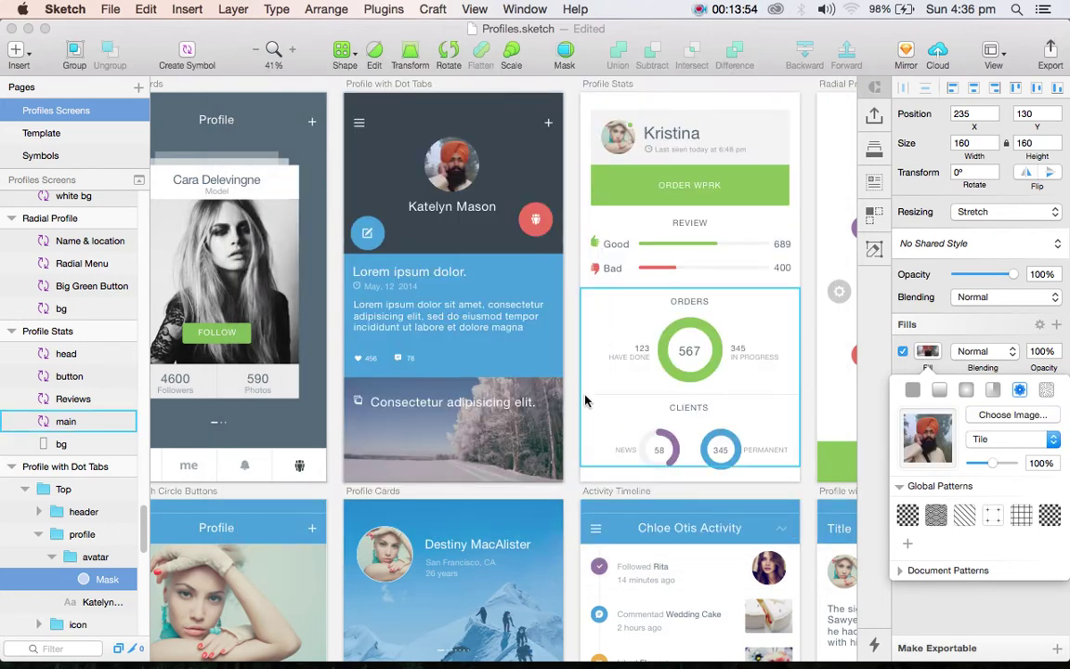
# Step: Copy the woman's photo from the Ping Avatar symbol master
pyautogui.hscroll(3, 526, 355)
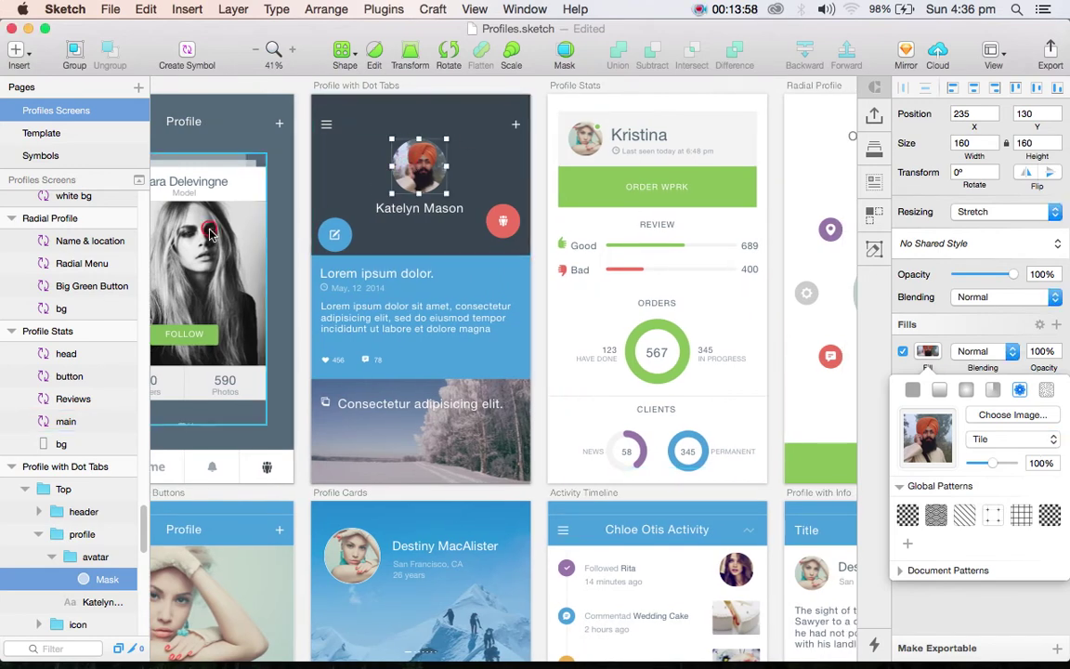
pyautogui.doubleClick(410, 167)
pyautogui.click(465, 595)
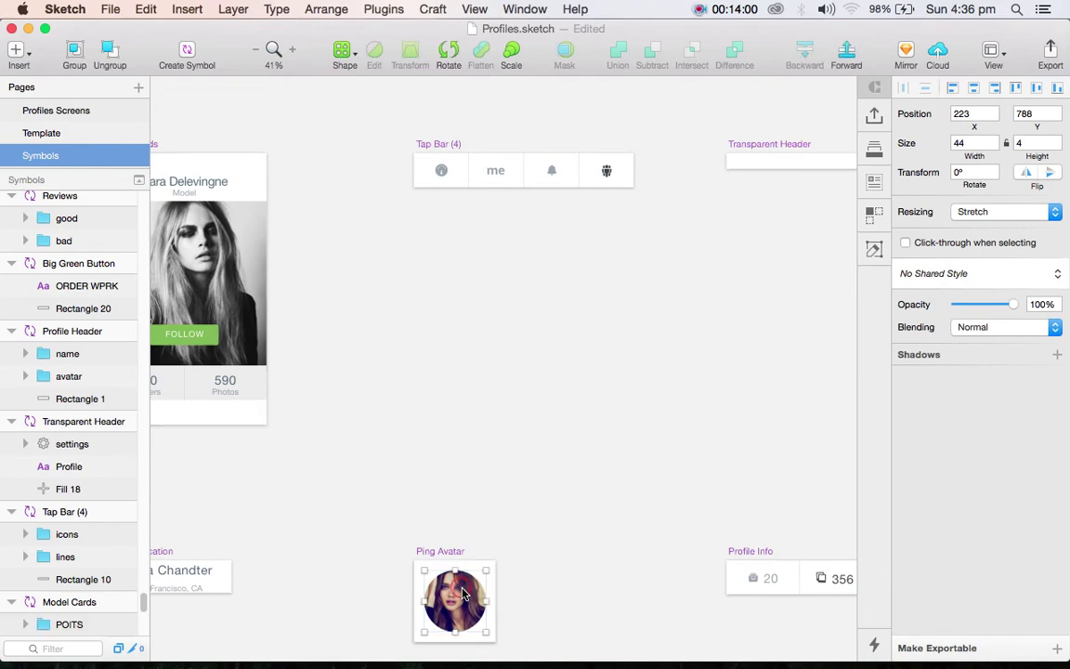
pyautogui.press('super+c')
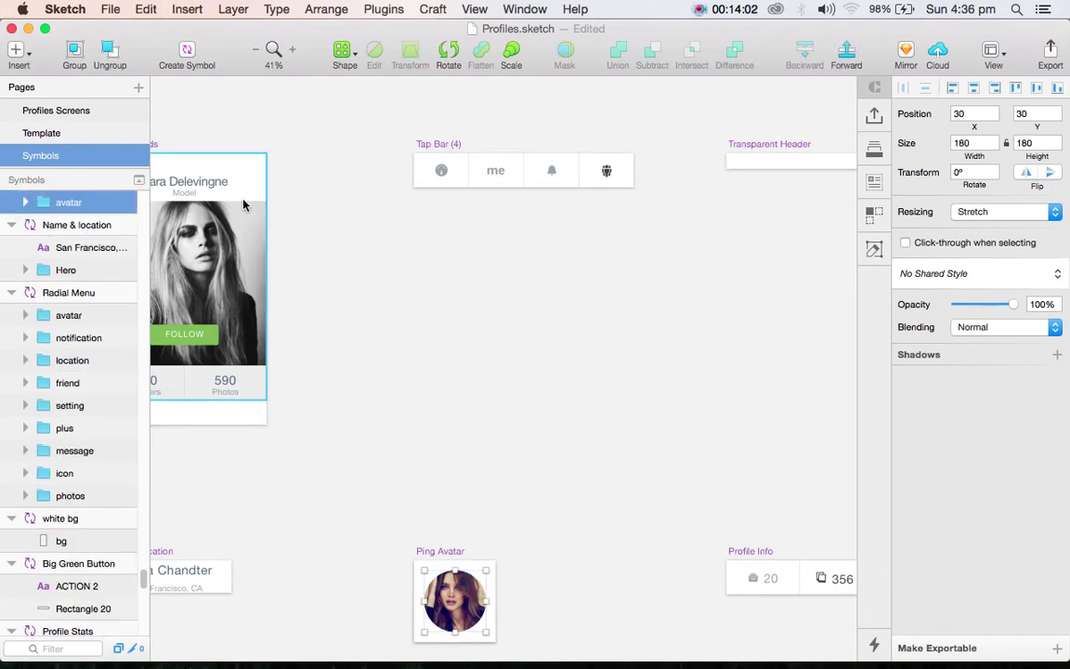
# Step: Paste the photo into the avatar group on Profile with Dot Tabs
pyautogui.click(53, 112)
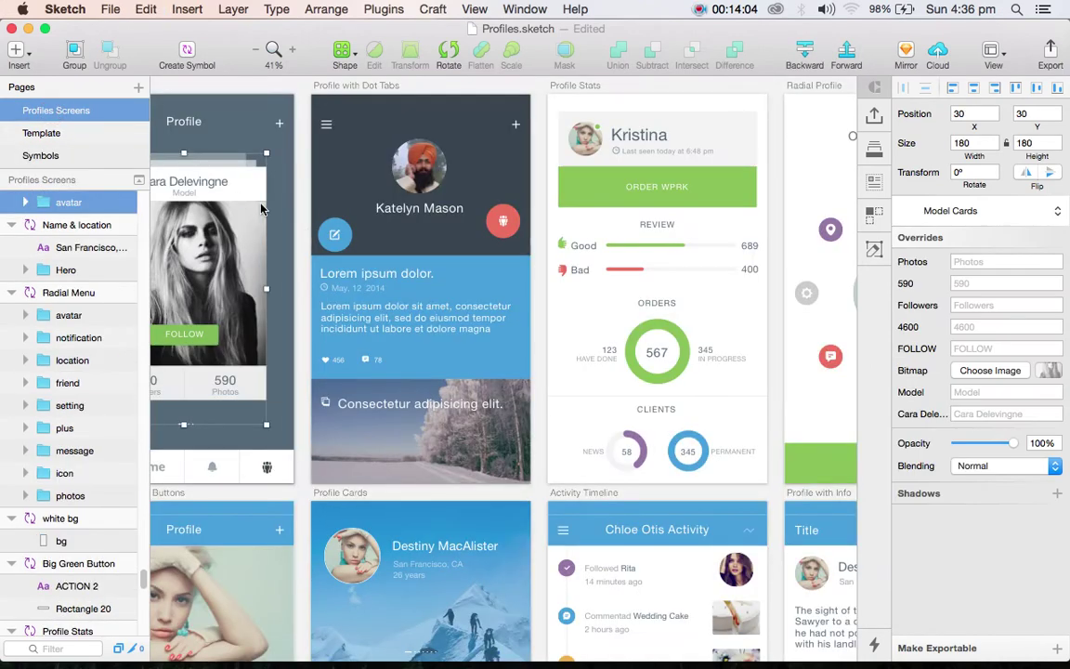
pyautogui.click(390, 158)
pyautogui.doubleClick(409, 176)
pyautogui.click(409, 176)
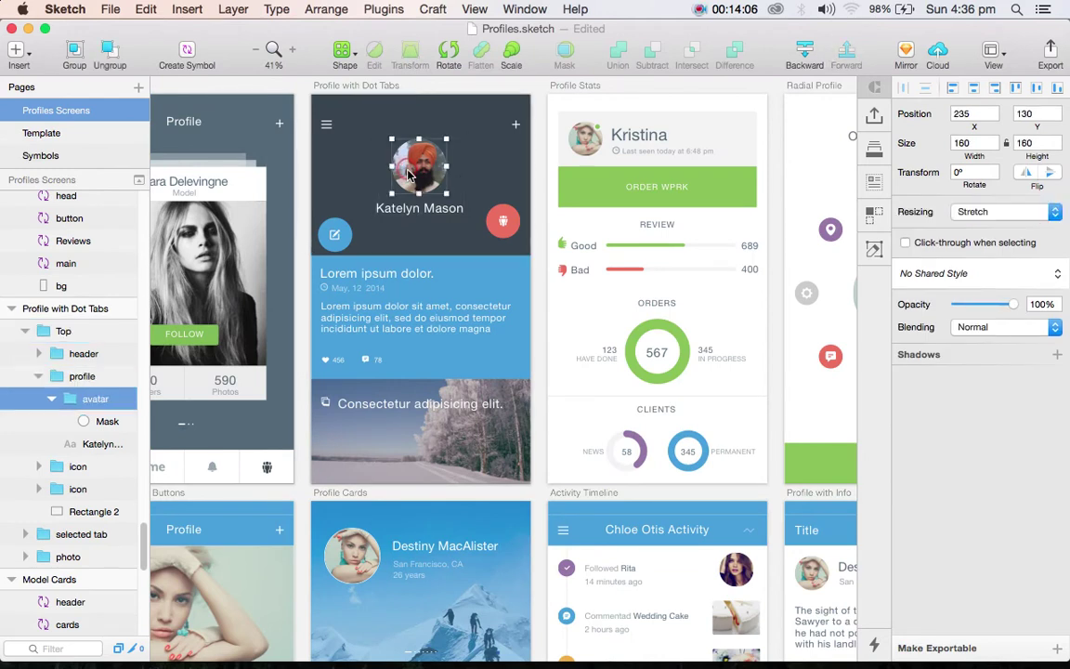
pyautogui.press('super+v')
# Step: Move the pasted photo over the round avatar and centre both avatars on each other
pyautogui.hotkey('shift', 'Up')
pyautogui.hotkey('shift', 'Up')
pyautogui.hotkey('shift', 'Up')
pyautogui.hotkey('shift', 'Up')
pyautogui.hotkey('shift', 'Up')
pyautogui.hotkey('shift', 'Up')
pyautogui.hotkey('shift', 'Up')
pyautogui.hotkey('shift', 'Up')
pyautogui.hotkey('shift', 'Up')
pyautogui.hotkey('shift', 'Up')
pyautogui.hotkey('shift', 'Up')
pyautogui.hotkey('shift', 'Up')
pyautogui.hotkey('shift', 'Up')
pyautogui.hotkey('shift', 'Up')
pyautogui.hotkey('shift', 'Up')
pyautogui.hotkey('shift', 'Up')
pyautogui.hotkey('shift', 'Up')
pyautogui.hotkey('shift', 'Up')
pyautogui.hotkey('shift', 'Up')
pyautogui.hotkey('shift', 'Up')
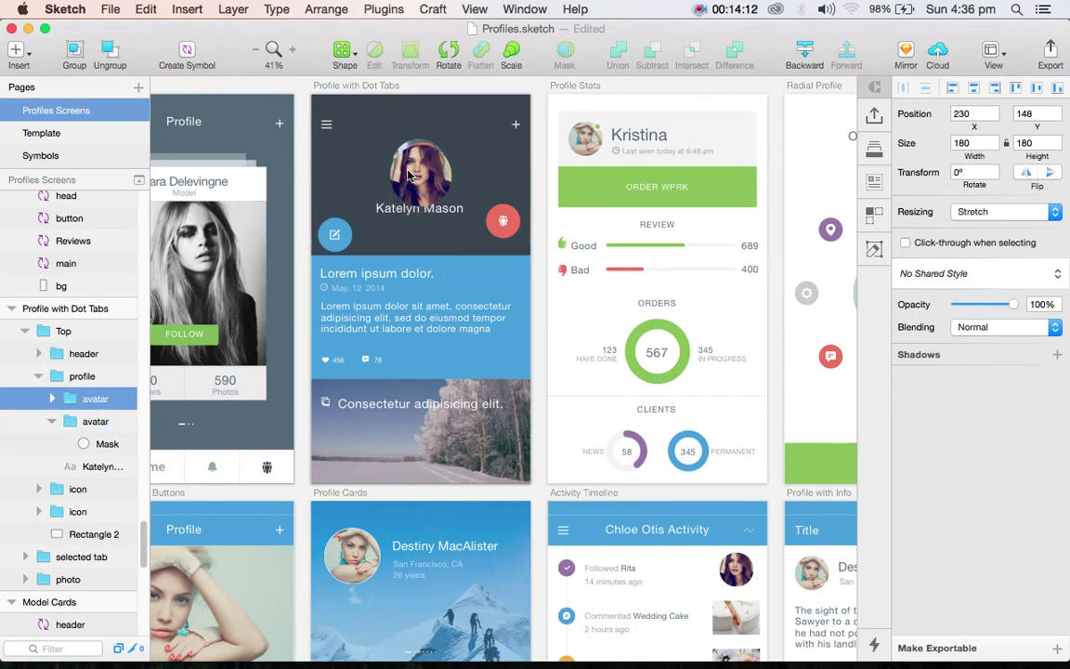
pyautogui.moveTo(414, 180)
pyautogui.mouseDown()
pyautogui.moveTo(426, 171)
pyautogui.moveTo(377, 132)
pyautogui.mouseUp()
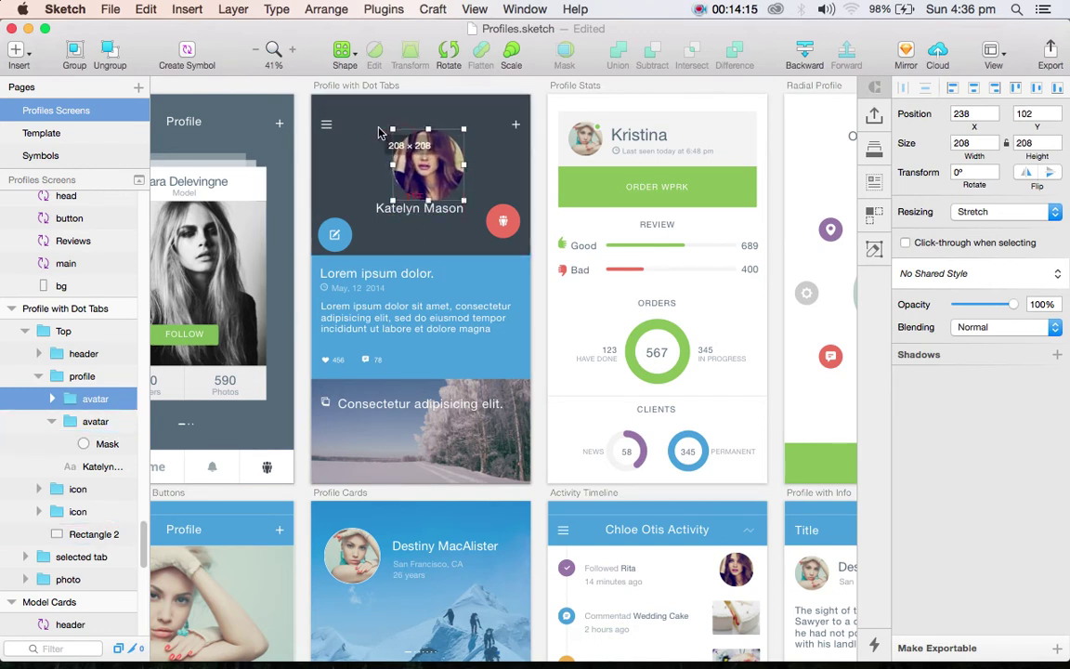
pyautogui.moveTo(423, 162); pyautogui.dragTo(387, 165)
pyautogui.keyDown('shift'); pyautogui.click(430, 165); pyautogui.keyUp('shift')
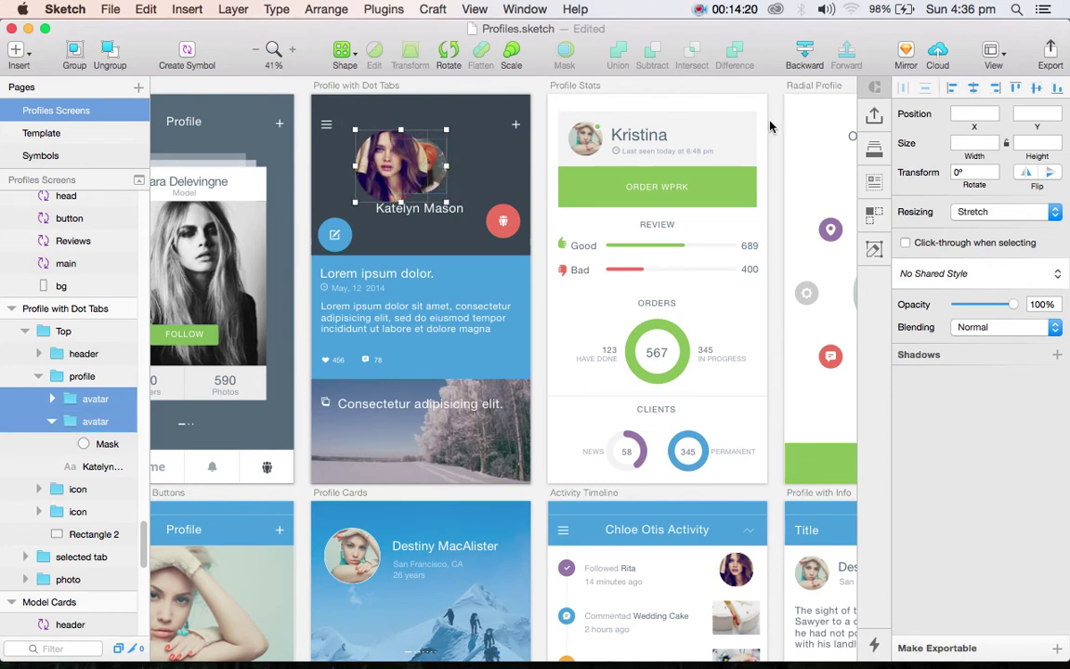
pyautogui.click(972, 88)
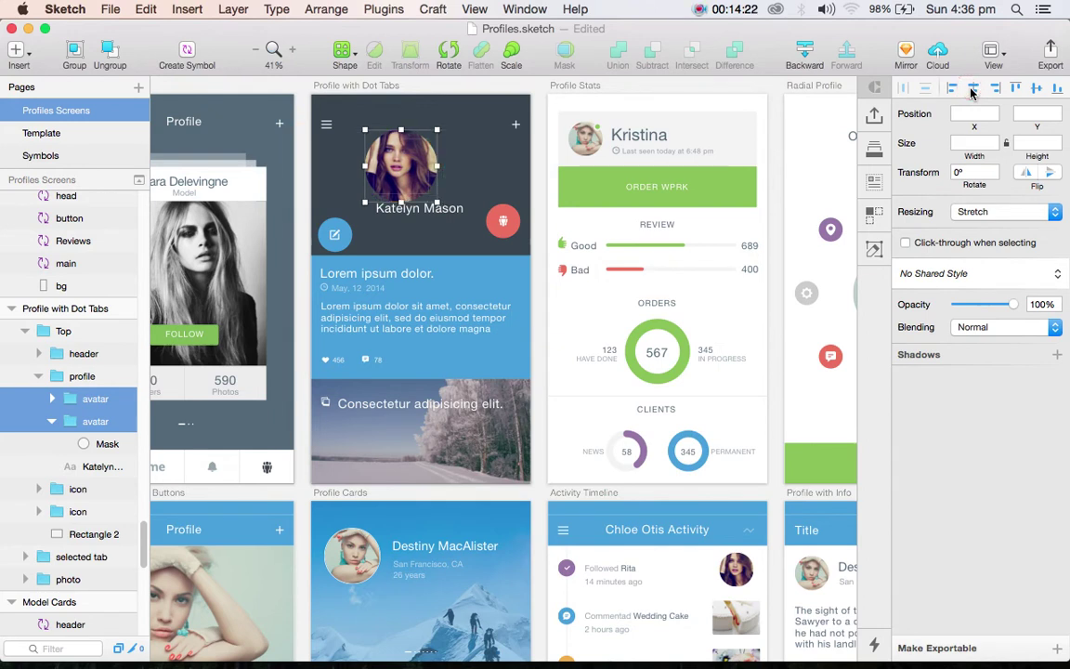
pyautogui.click(1038, 89)
pyautogui.moveTo(93, 444)
pyautogui.click(53, 399)
pyautogui.press('super+z')
pyautogui.press('super+z')
pyautogui.press('super+z')
pyautogui.press('super+z')
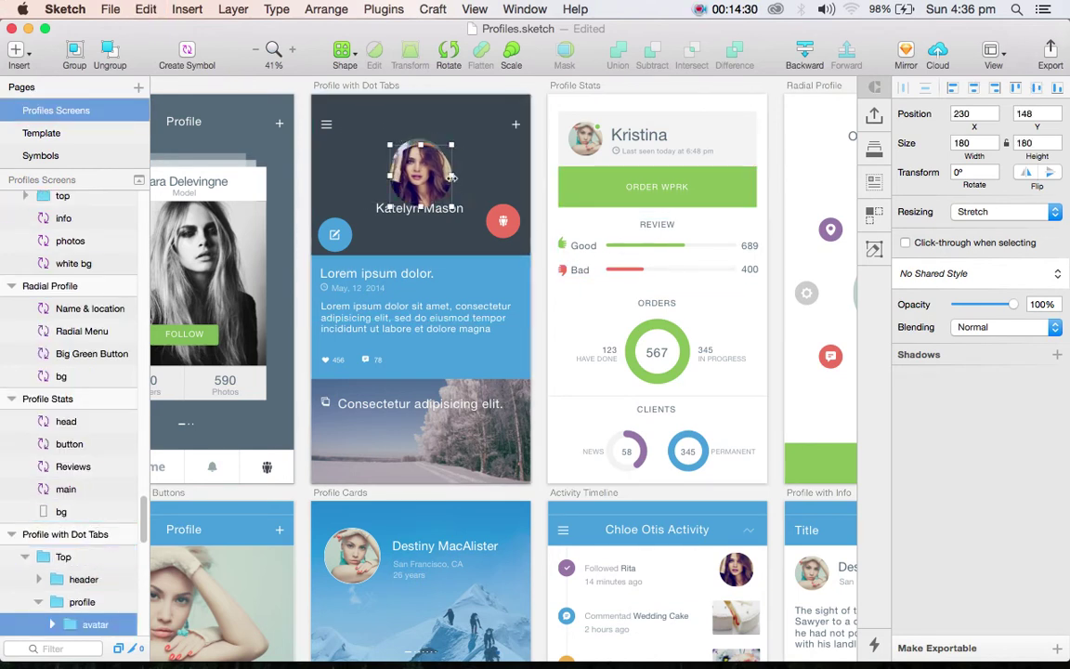
# Step: Drill into the avatar group and inspect the circular mask's outline
pyautogui.click(418, 180)
pyautogui.doubleClick(418, 179)
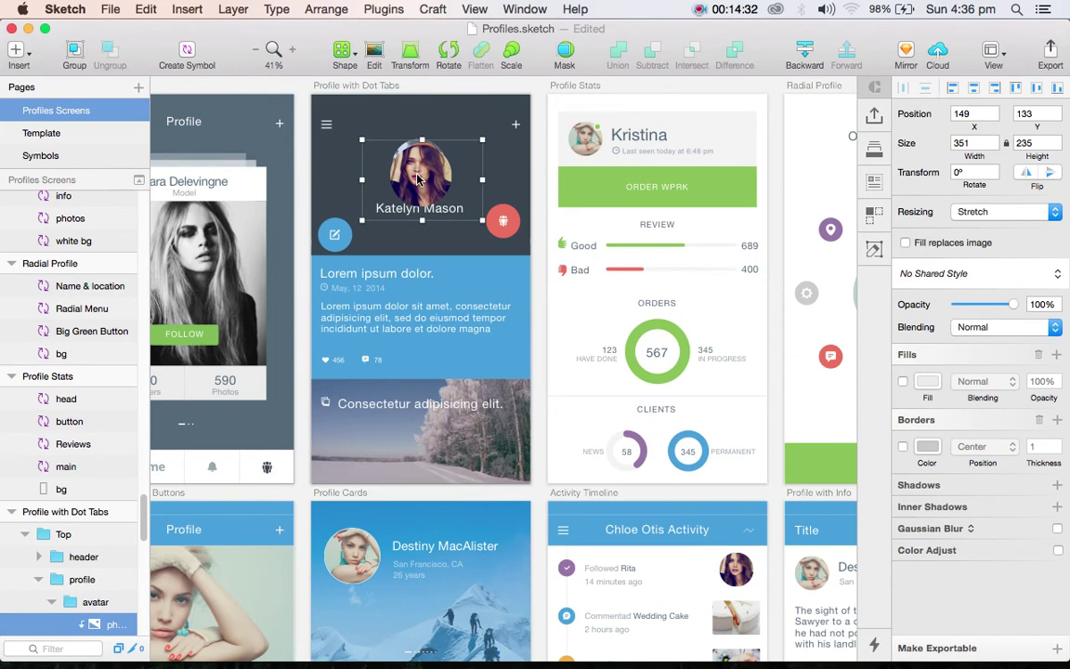
pyautogui.press('super+z')
pyautogui.press('super+z')
pyautogui.press('super+z')
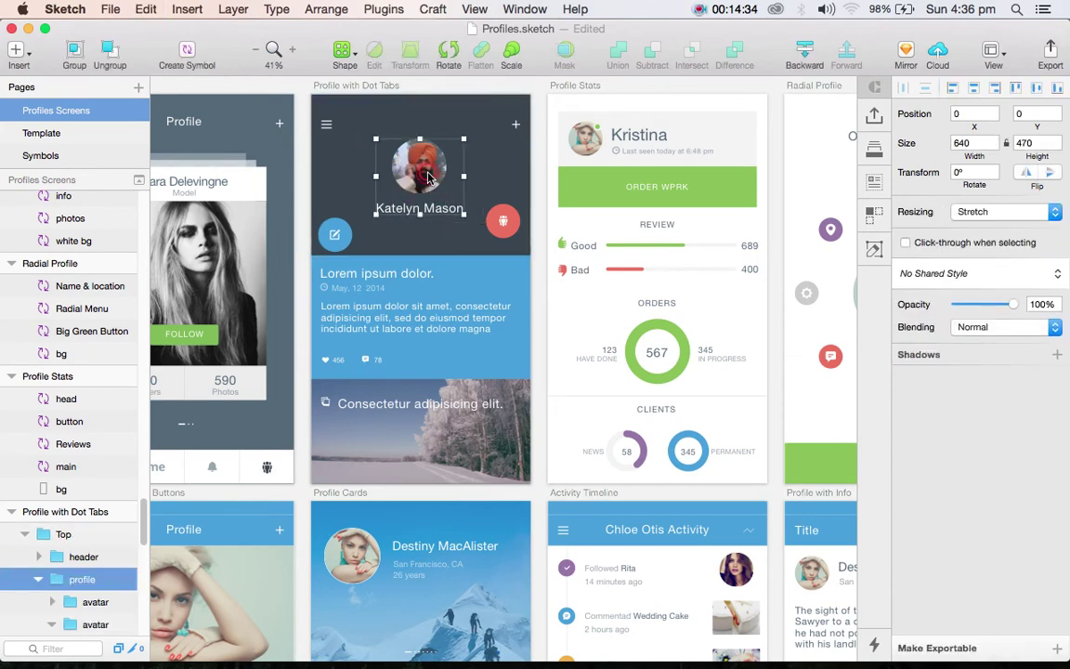
pyautogui.doubleClick(429, 176)
pyautogui.doubleClick(428, 177)
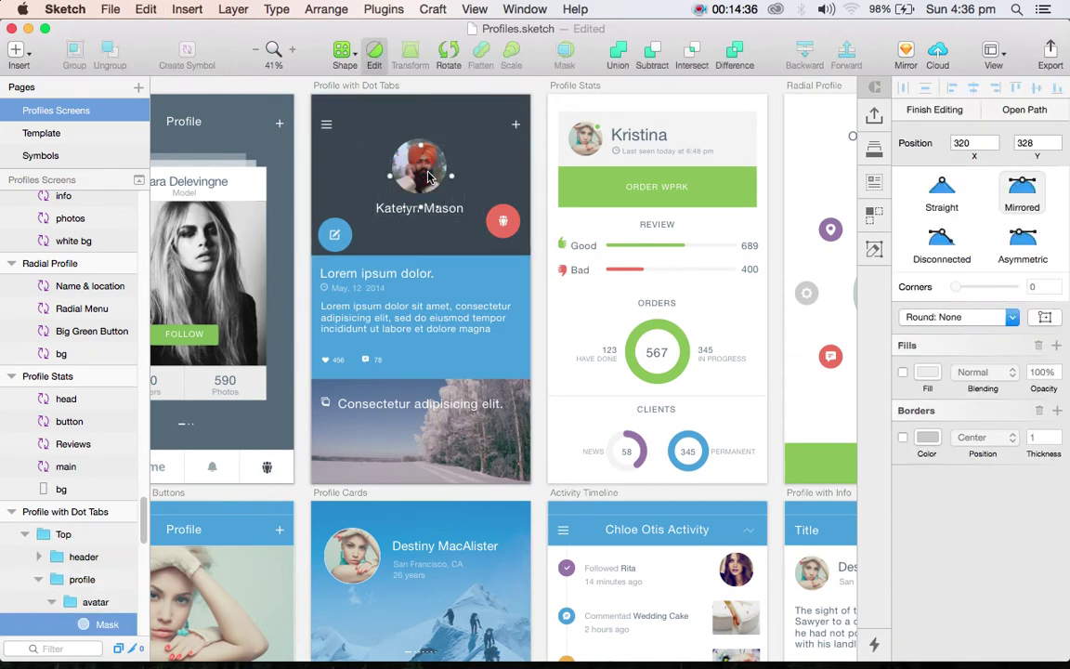
pyautogui.press('Escape')
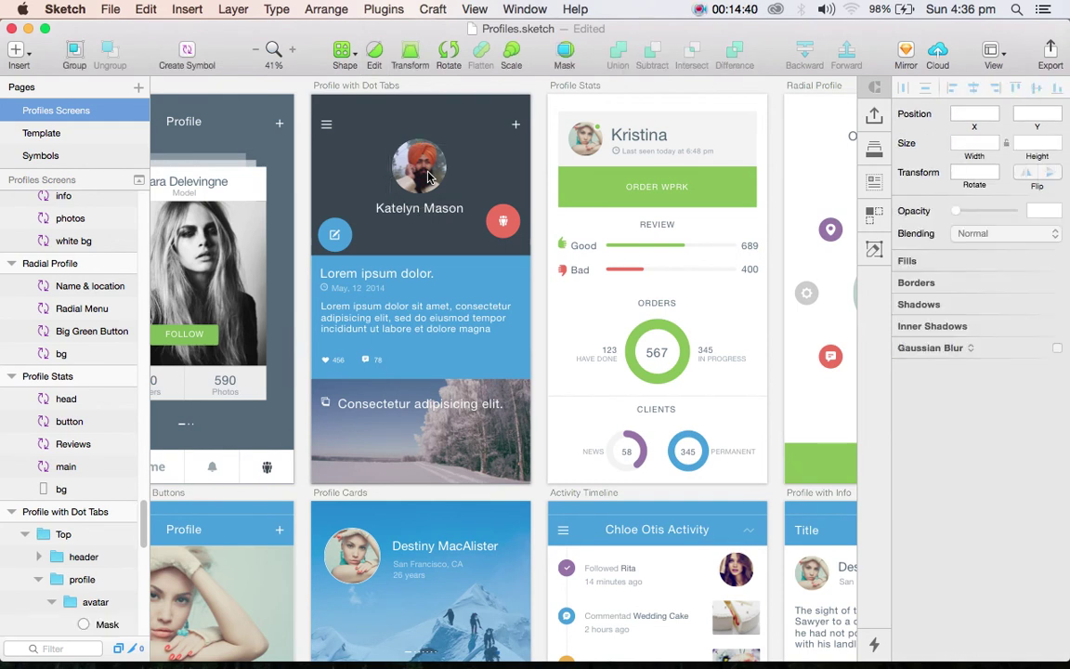
# Step: Shift the photo within the circular mask and back, restoring the turban-man avatar
pyautogui.click(428, 176)
pyautogui.click(428, 177)
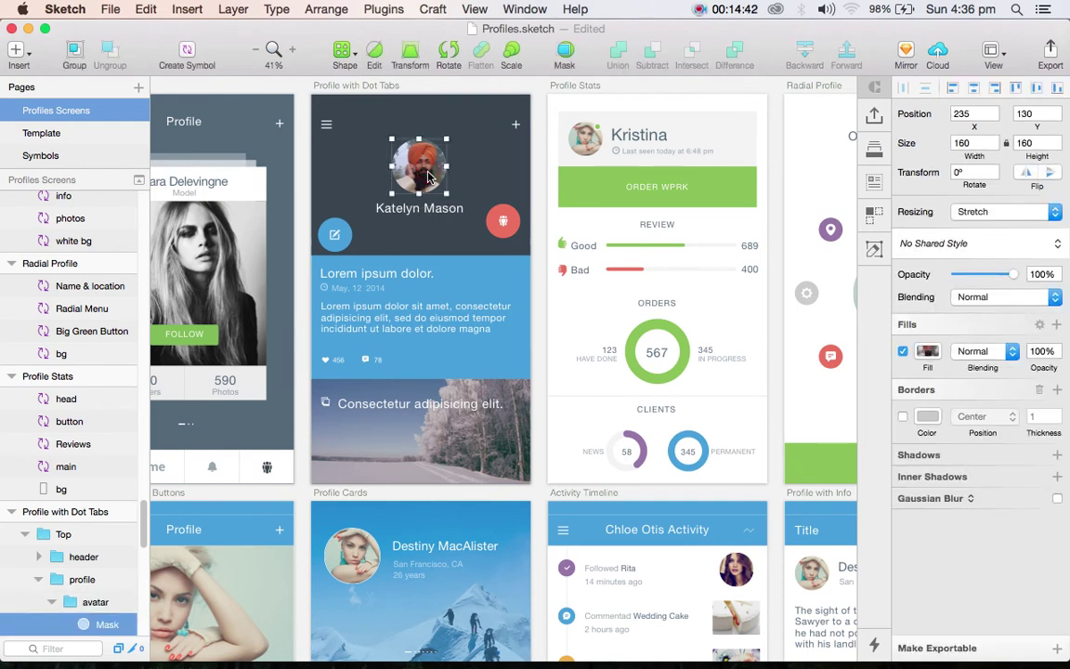
pyautogui.click(428, 177)
pyautogui.moveTo(427, 169)
pyautogui.mouseDown()
pyautogui.moveTo(484, 144)
pyautogui.moveTo(467, 185)
pyautogui.mouseUp()
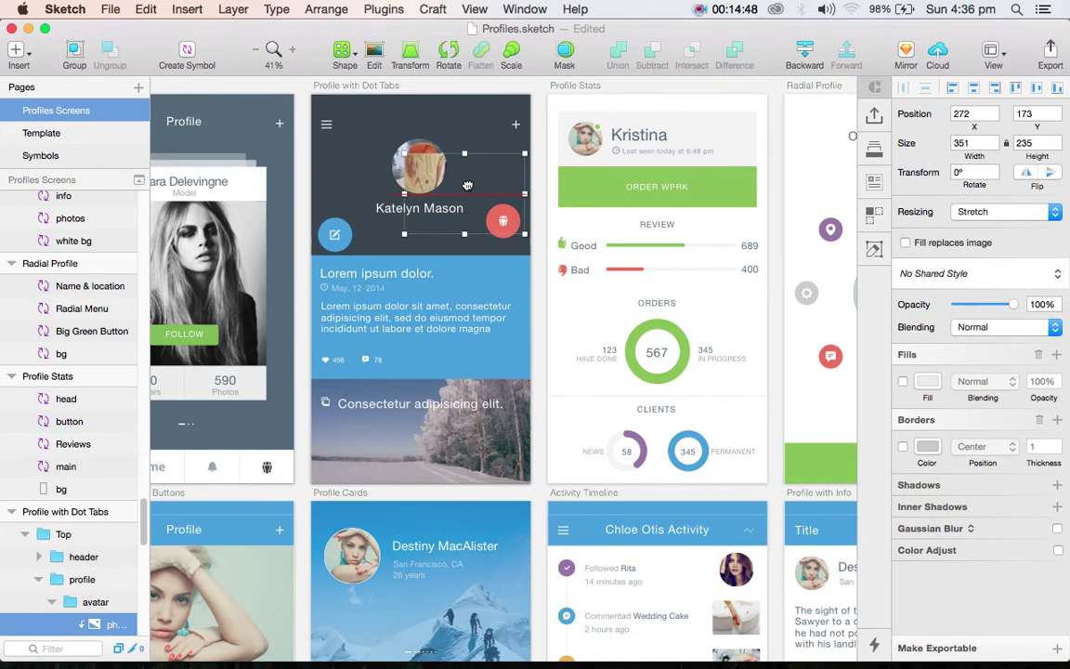
pyautogui.moveTo(468, 186)
pyautogui.mouseDown()
pyautogui.moveTo(424, 163)
pyautogui.moveTo(432, 157)
pyautogui.mouseUp()
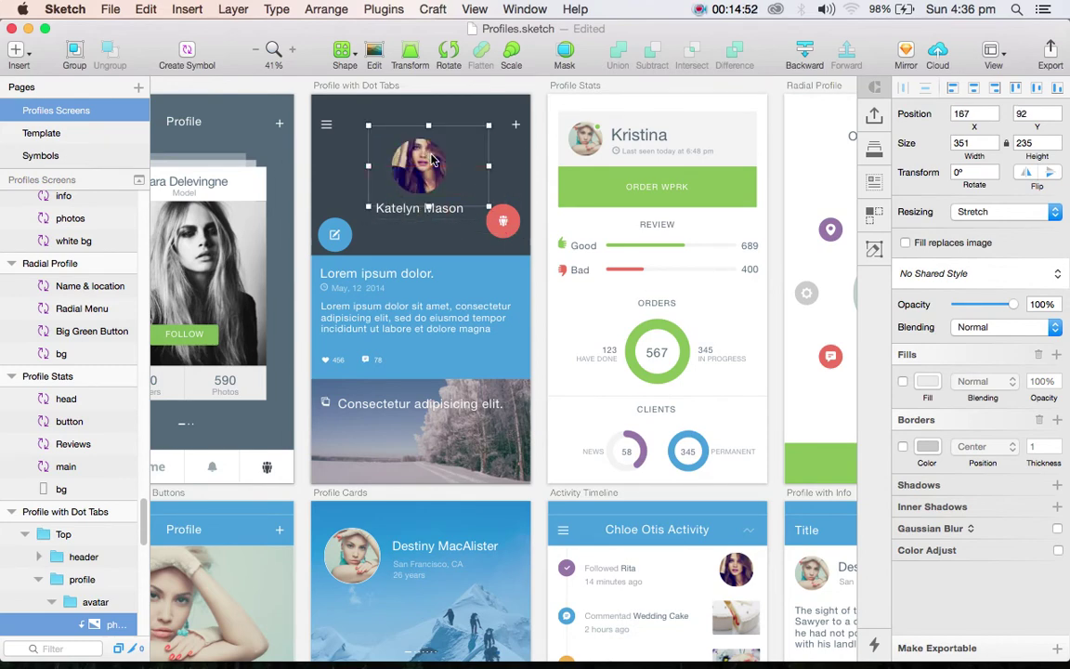
pyautogui.hscroll(5, 432, 160)
pyautogui.hscroll(-5, 502, 121)
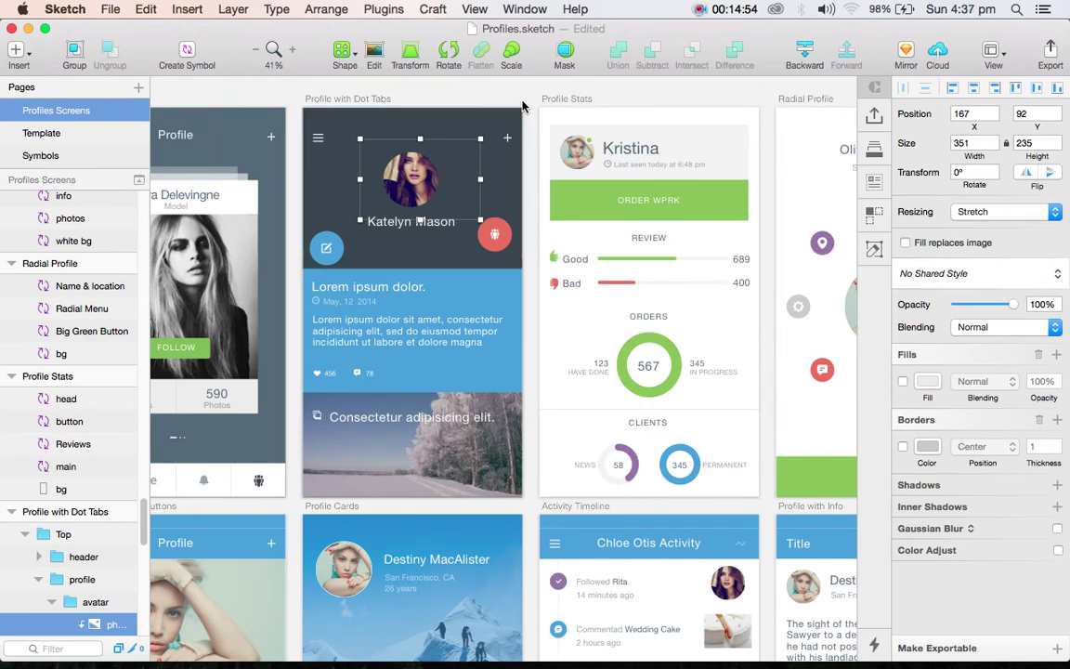
pyautogui.click(415, 170)
pyautogui.doubleClick(416, 170)
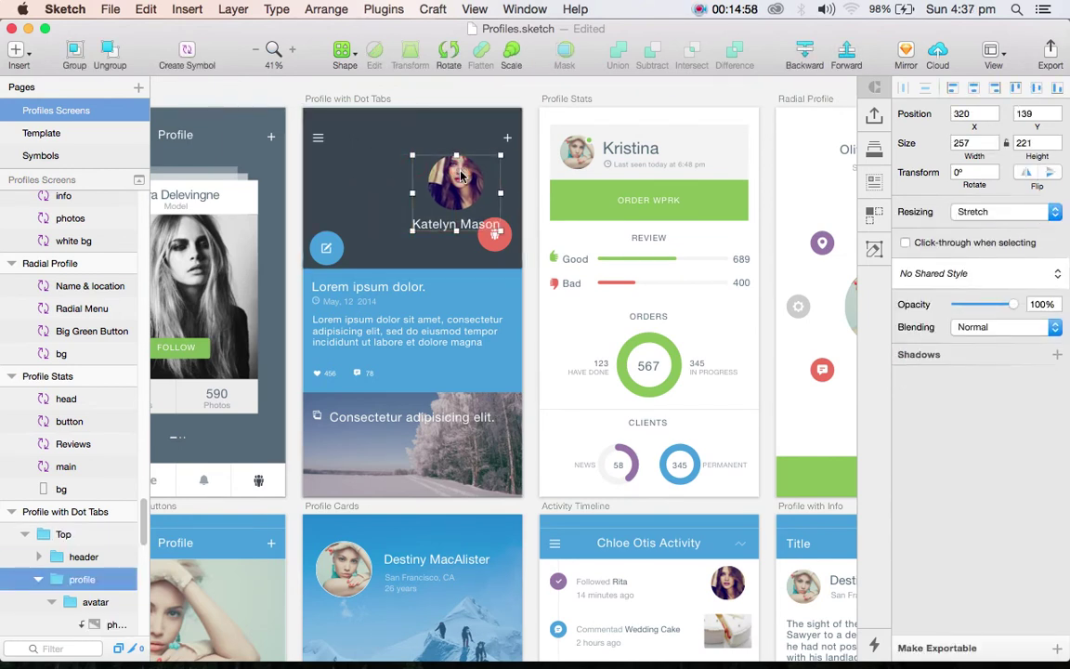
pyautogui.press('Return')
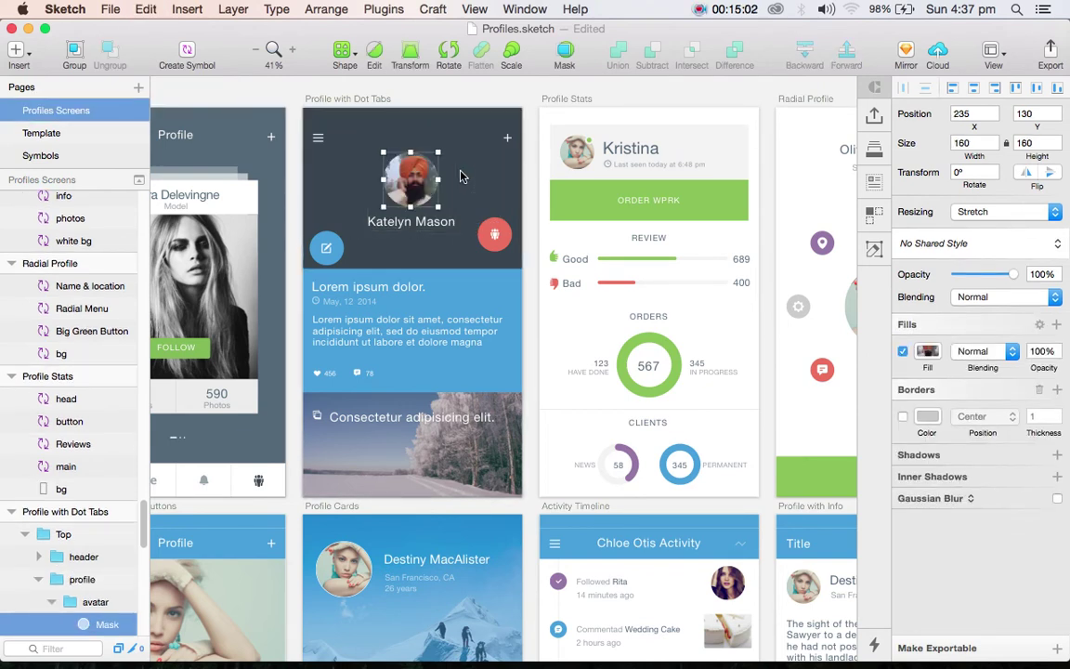
# Step: Try pasting the woman's photo into the avatar group and positioning it beside the avatar
pyautogui.press('super+v')
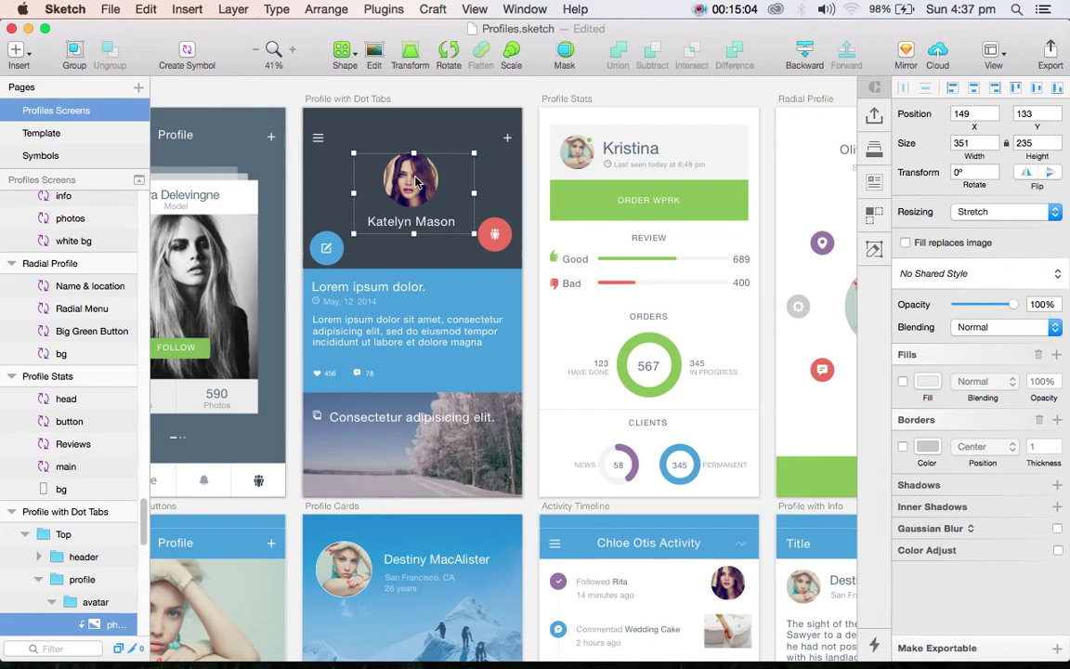
pyautogui.press('super+z')
pyautogui.click(406, 186)
pyautogui.doubleClick(402, 195)
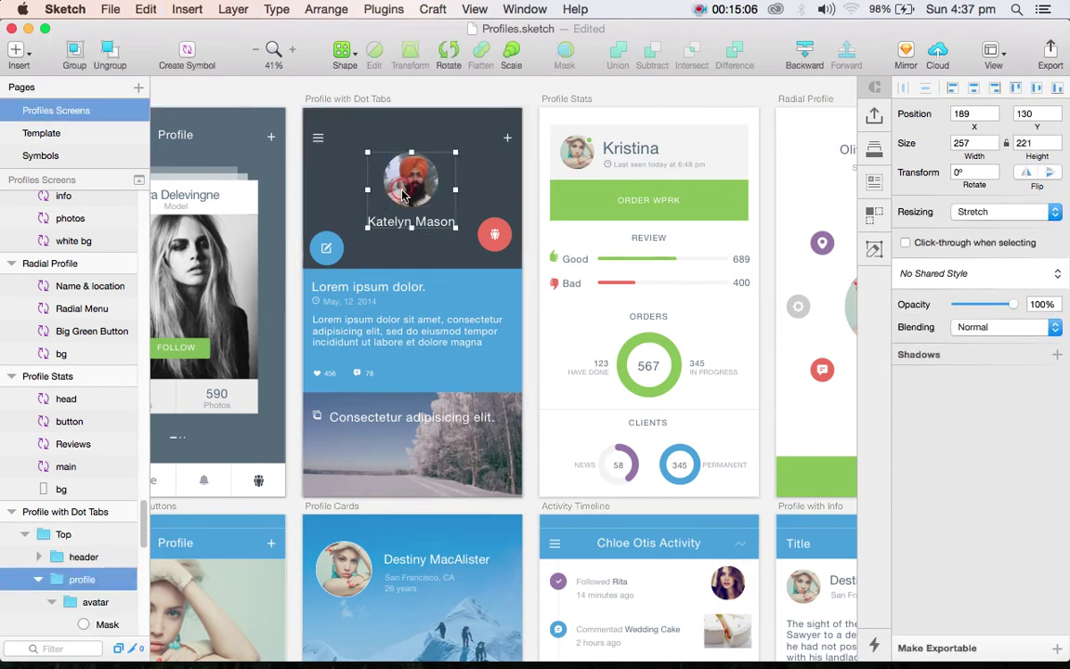
pyautogui.doubleClick(403, 195)
pyautogui.press('super+v')
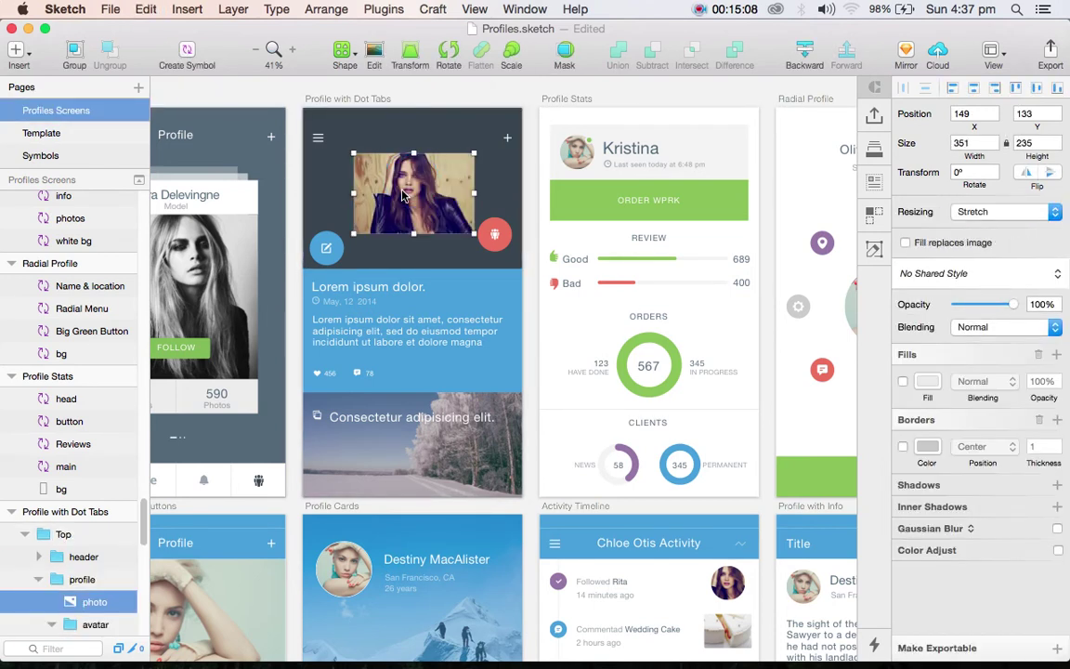
pyautogui.moveTo(412, 197); pyautogui.dragTo(454, 184)
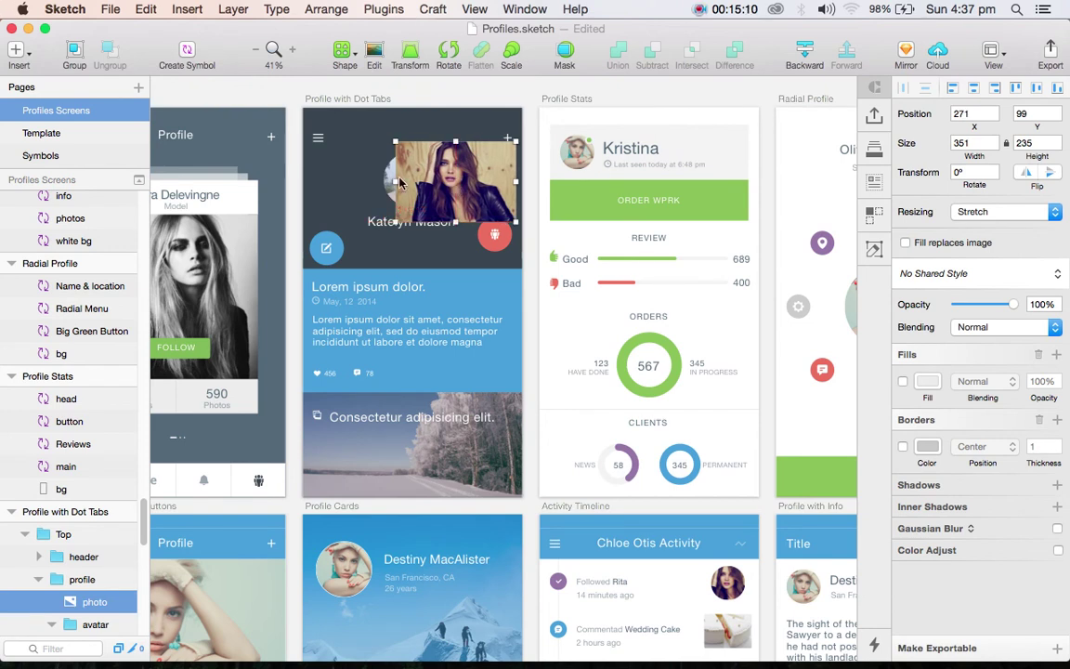
pyautogui.keyDown('shift'); pyautogui.click(386, 182); pyautogui.keyUp('shift')
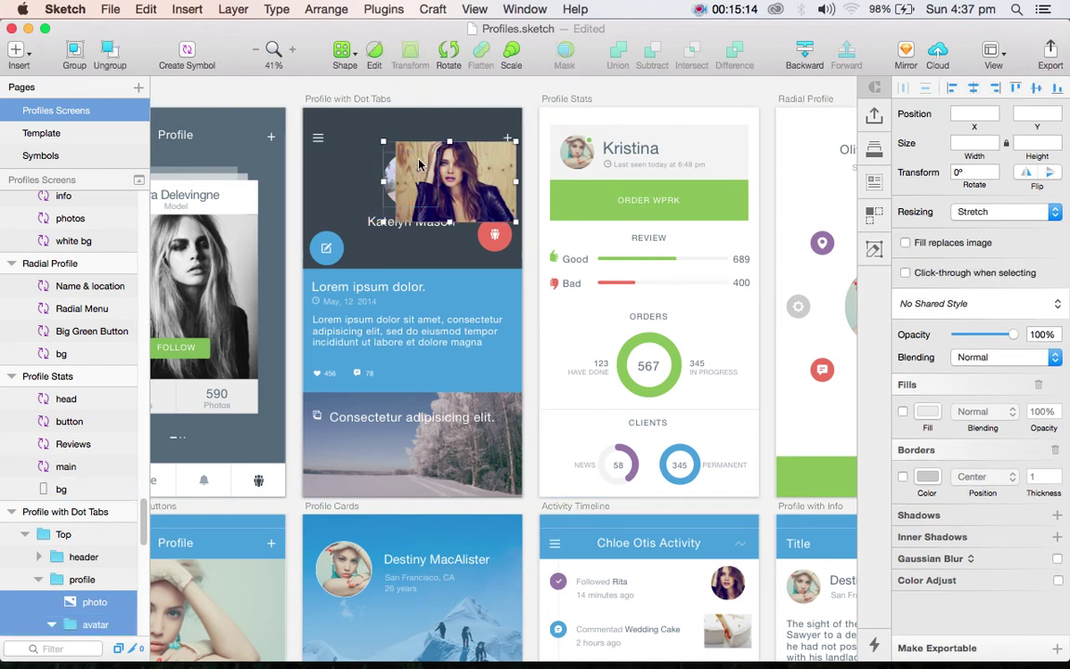
pyautogui.click(393, 183)
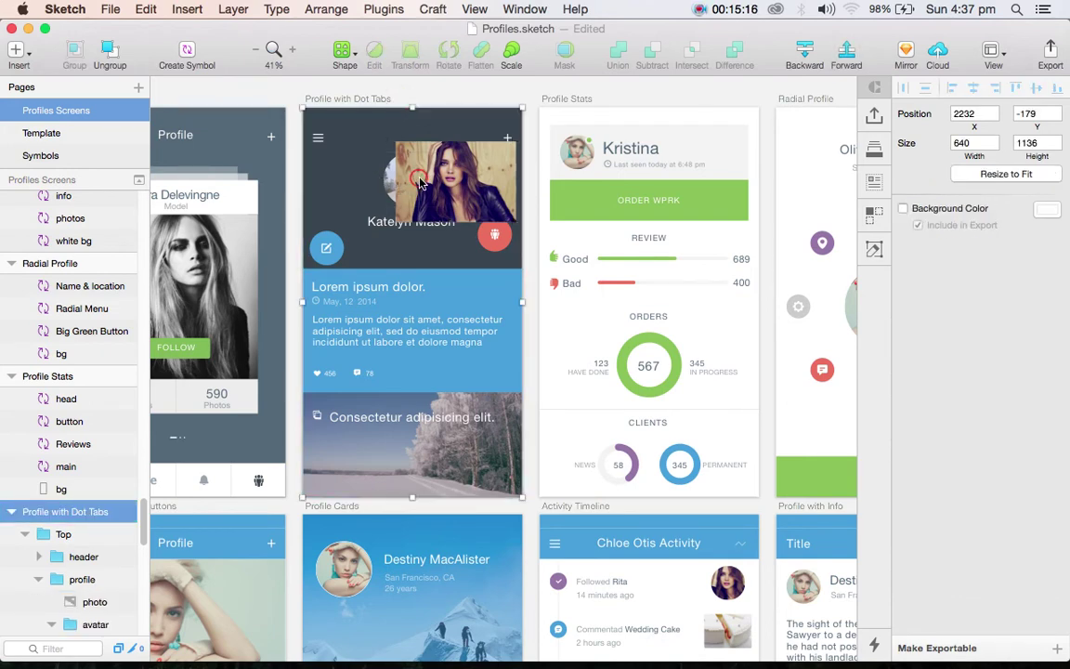
# Step: Delete the old avatar layer from the profile group, leaving only the name
pyautogui.click(420, 183)
pyautogui.doubleClick(420, 183)
pyautogui.doubleClick(420, 181)
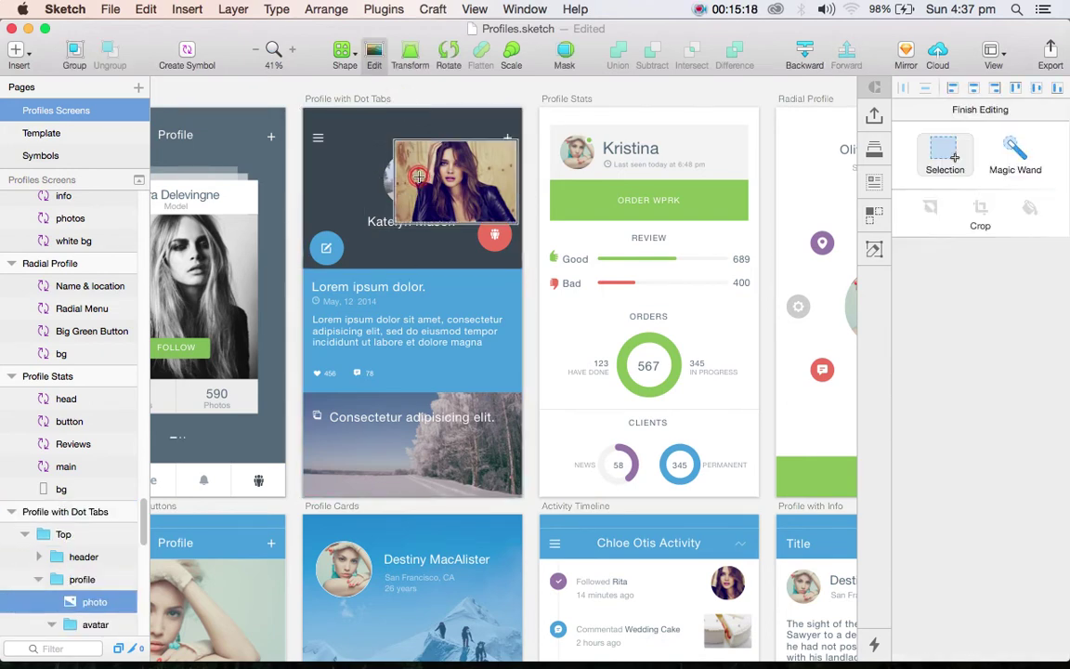
pyautogui.press('Escape')
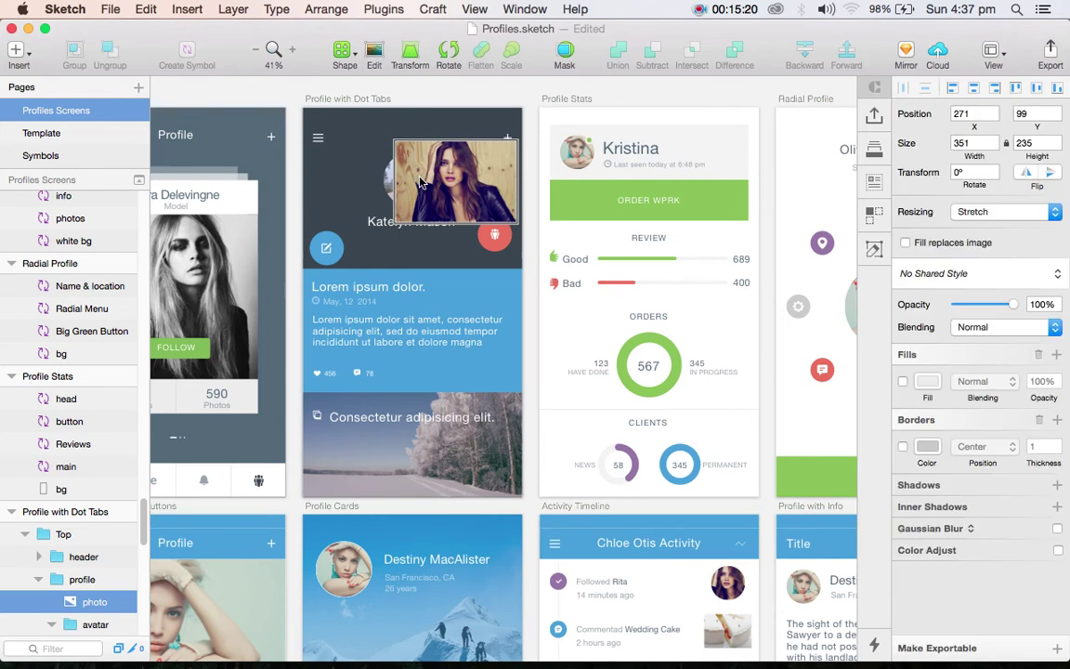
pyautogui.press('Escape')
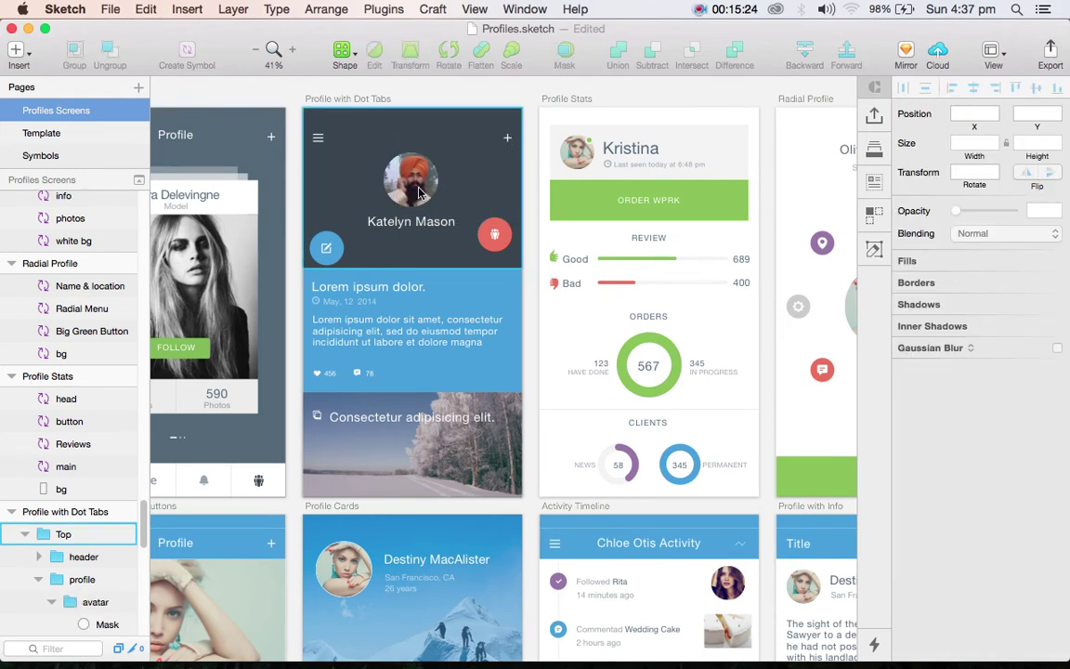
pyautogui.click(418, 192)
pyautogui.click(418, 192)
pyautogui.press('super+shift+h')
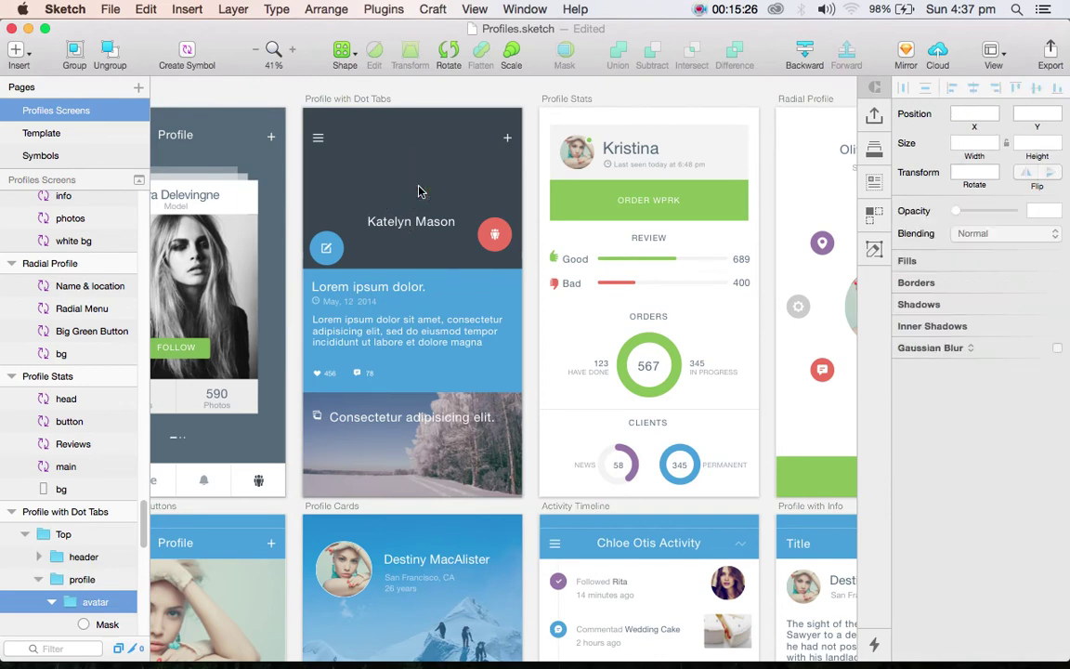
pyautogui.press('Delete')
# Step: Draw a circle above the name and mask the pasted woman's photo with it
pyautogui.press('o')
pyautogui.moveTo(369, 139); pyautogui.dragTo(432, 201)
pyautogui.click(395, 172)
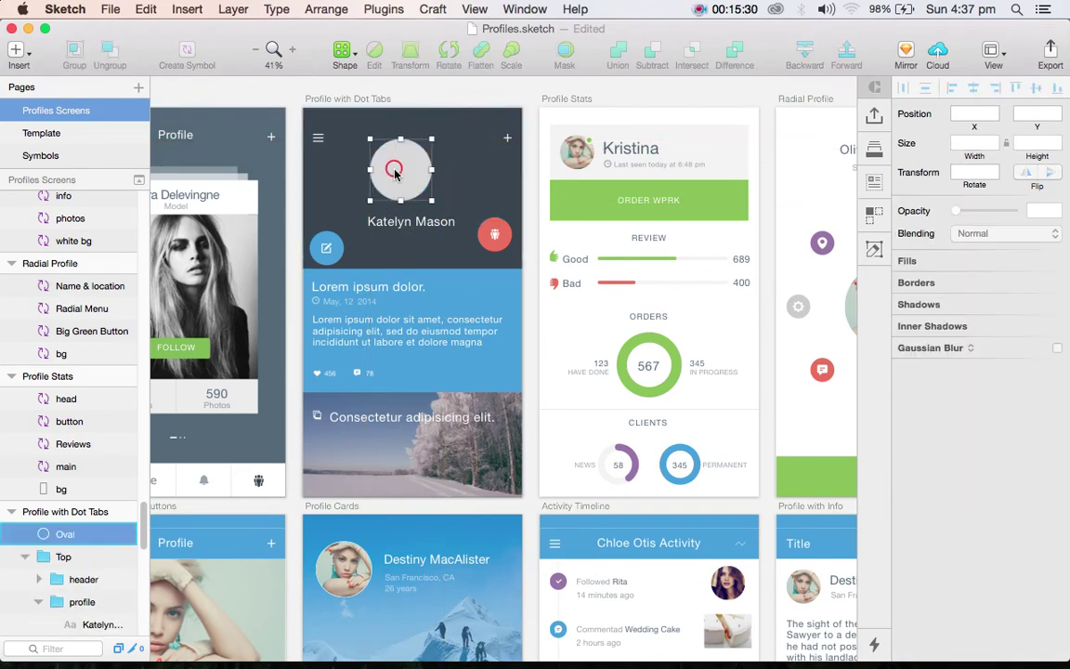
pyautogui.press('super+v')
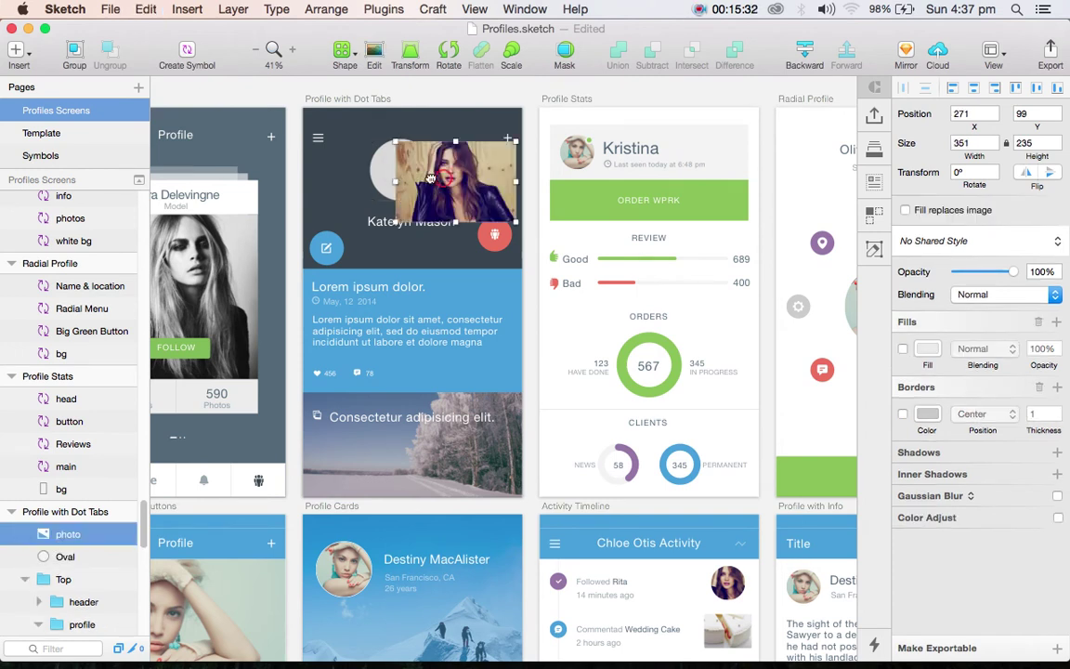
pyautogui.moveTo(430, 181); pyautogui.dragTo(401, 190)
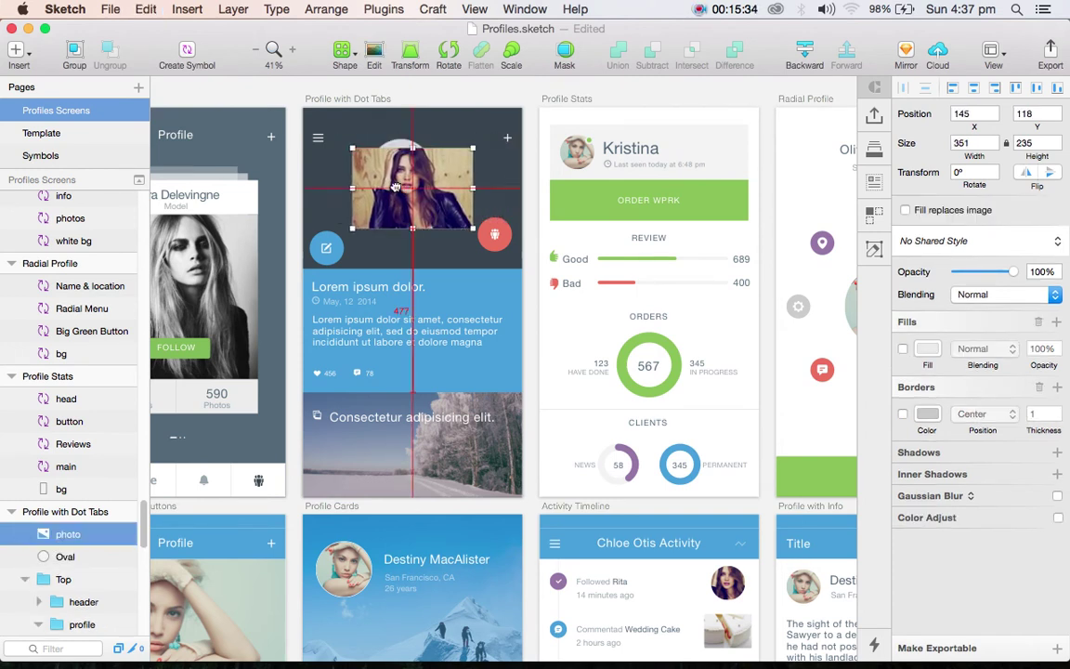
pyautogui.keyDown('shift'); pyautogui.click(402, 147); pyautogui.keyUp('shift')
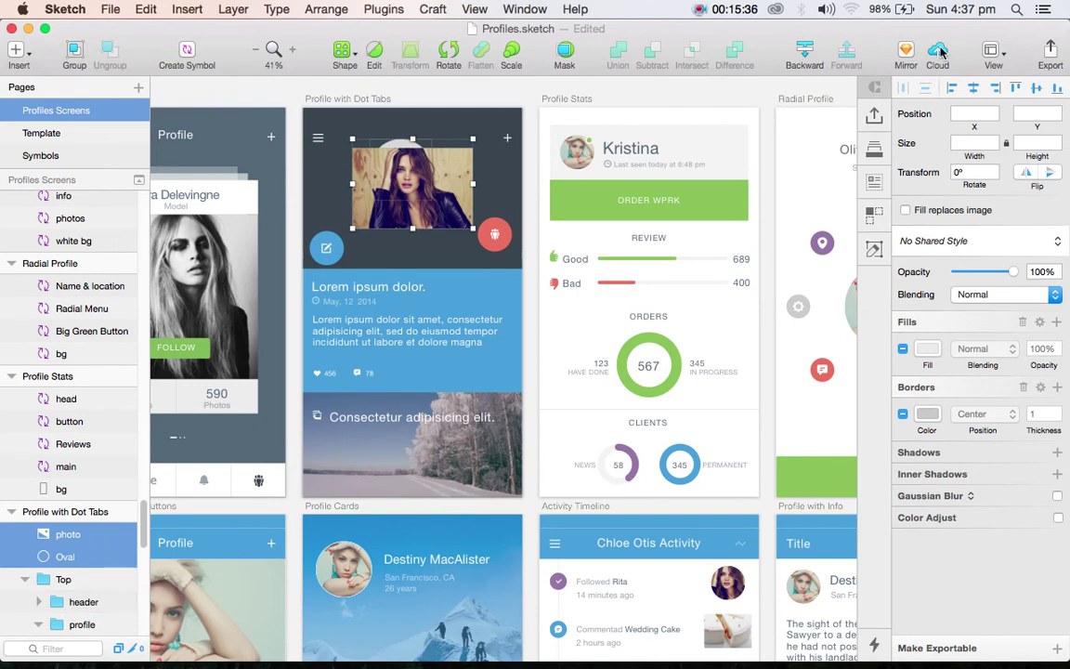
pyautogui.click(565, 54)
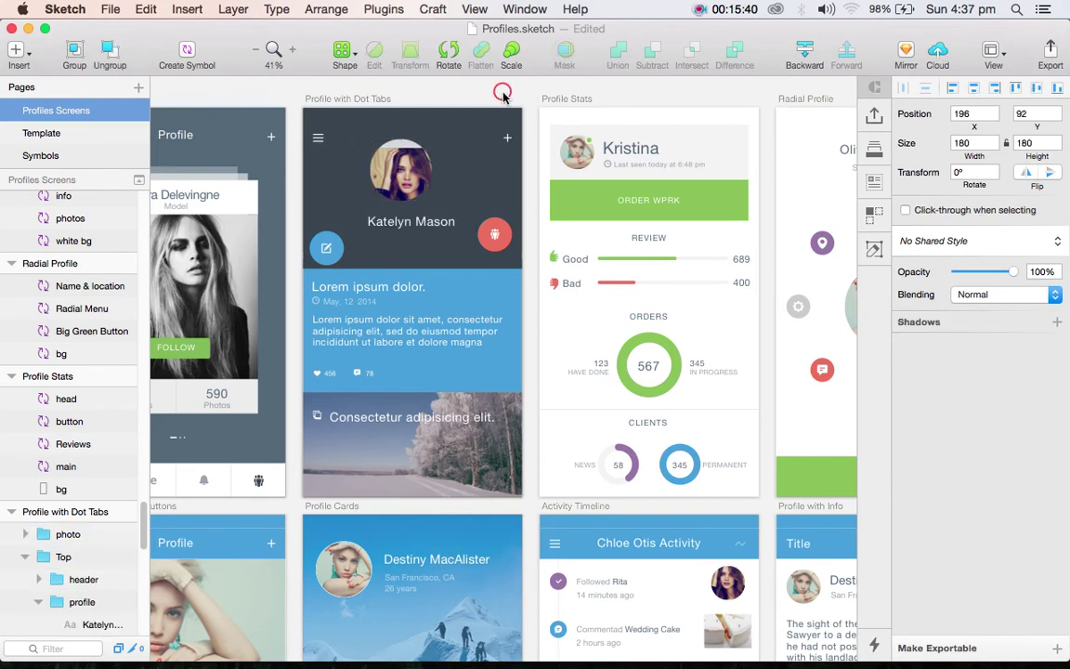
# Step: Reposition the photo inside the circular mask so her face is centred
pyautogui.doubleClick(409, 168)
pyautogui.press('Escape')
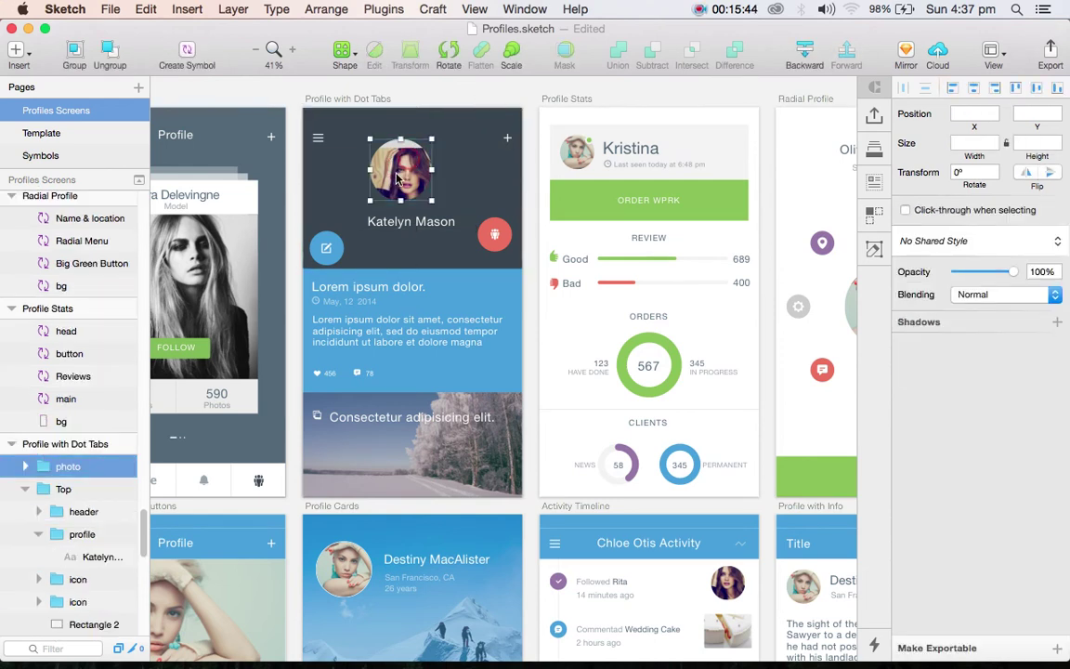
pyautogui.moveTo(400, 181); pyautogui.dragTo(414, 146)
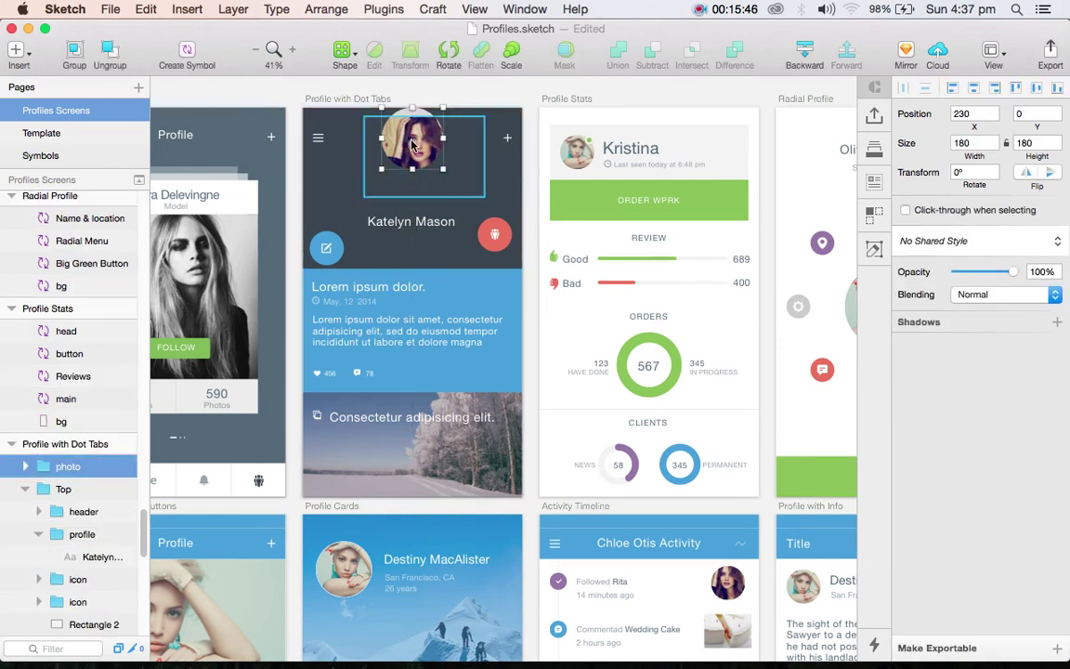
pyautogui.press('super+z')
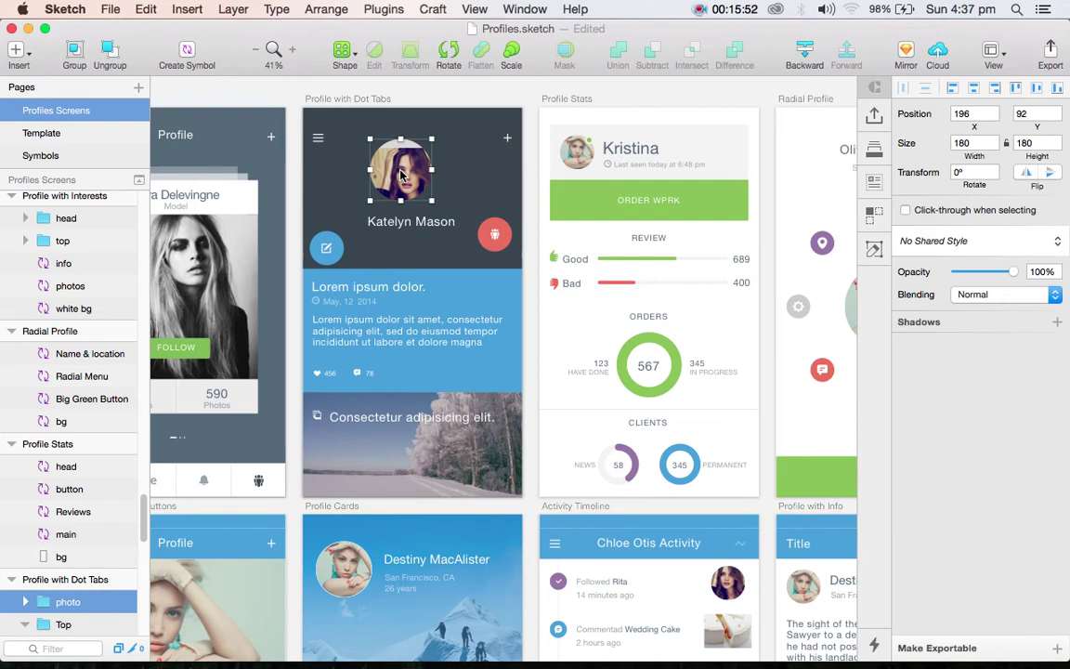
pyautogui.doubleClick(400, 174)
pyautogui.moveTo(401, 174); pyautogui.dragTo(393, 160)
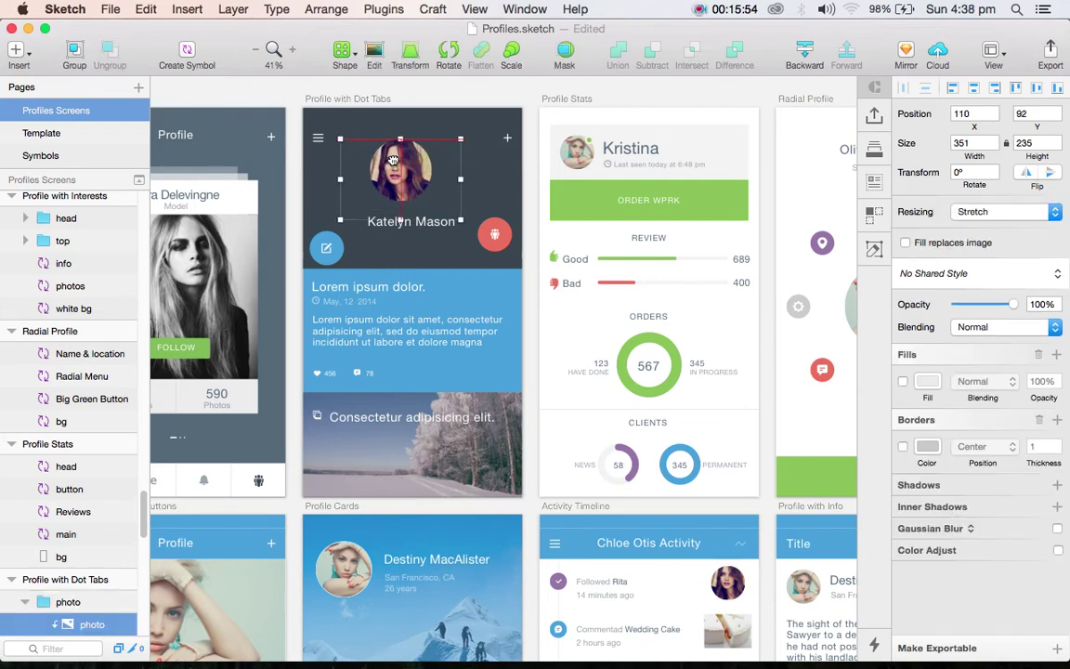
# Step: Change the Lorem ipsum panel's Rectangle 1 fill from blue to the purple BD0FE1 global colour
pyautogui.click(544, 209)
pyautogui.hscroll(2, 546, 279)
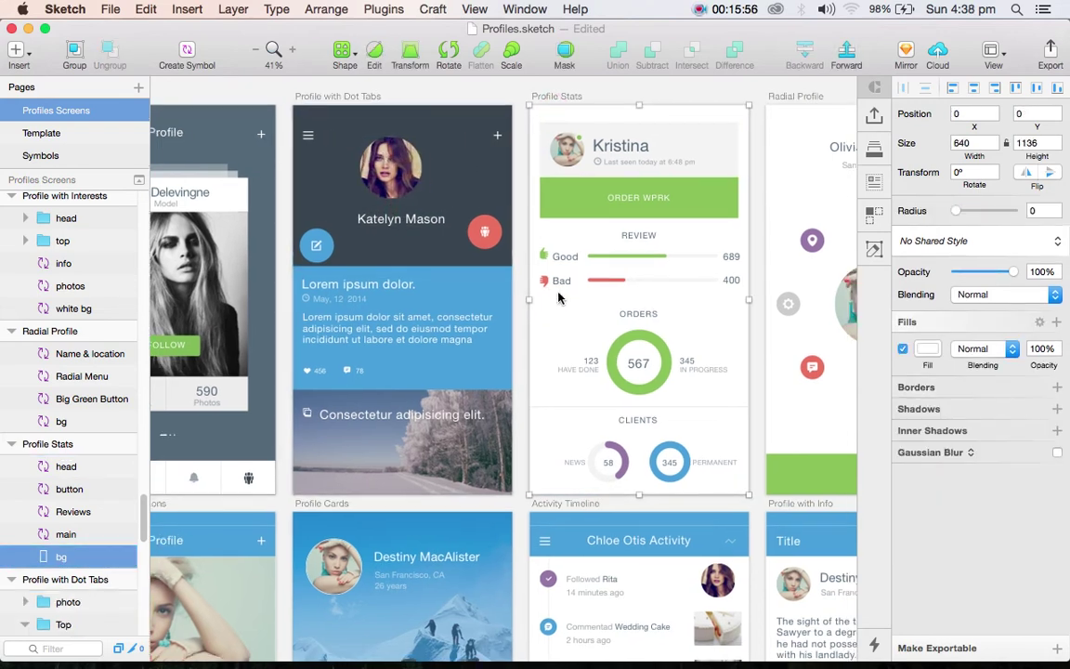
pyautogui.hscroll(3, 549, 353)
pyautogui.click(387, 271)
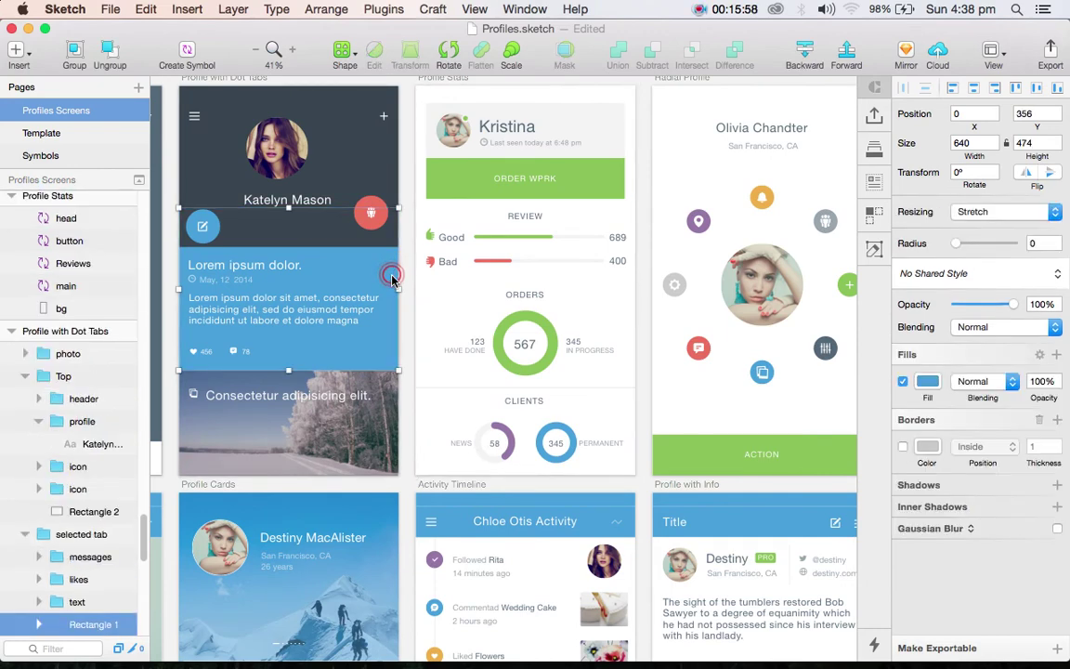
pyautogui.click(387, 271)
pyautogui.click(378, 369)
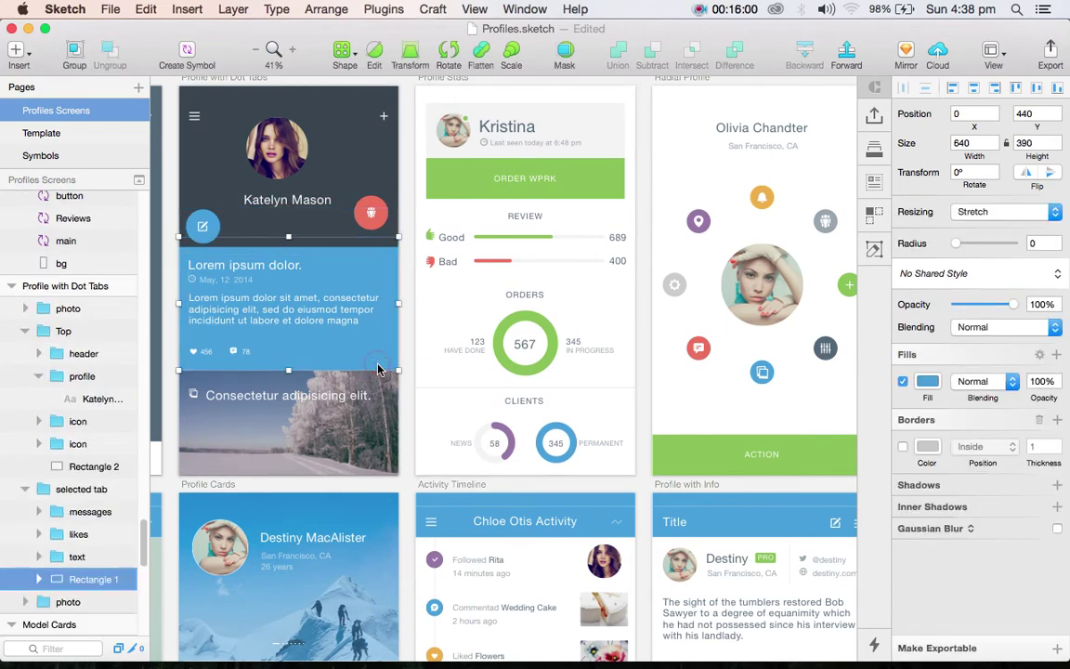
pyautogui.doubleClick(378, 369)
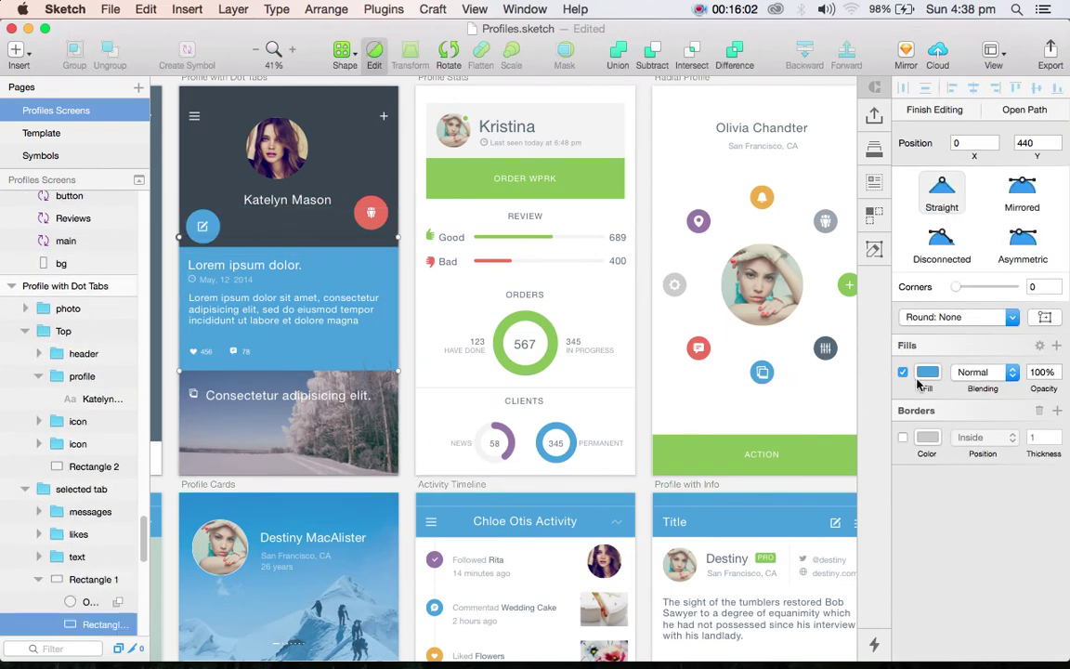
pyautogui.click(928, 372)
pyautogui.click(991, 561)
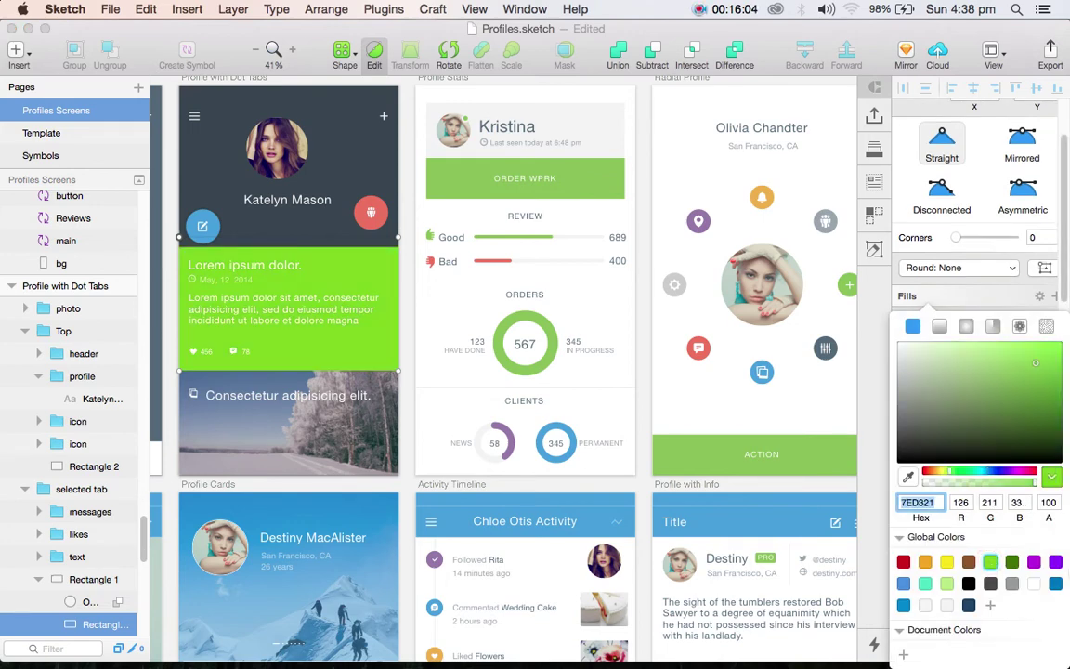
pyautogui.click(1055, 563)
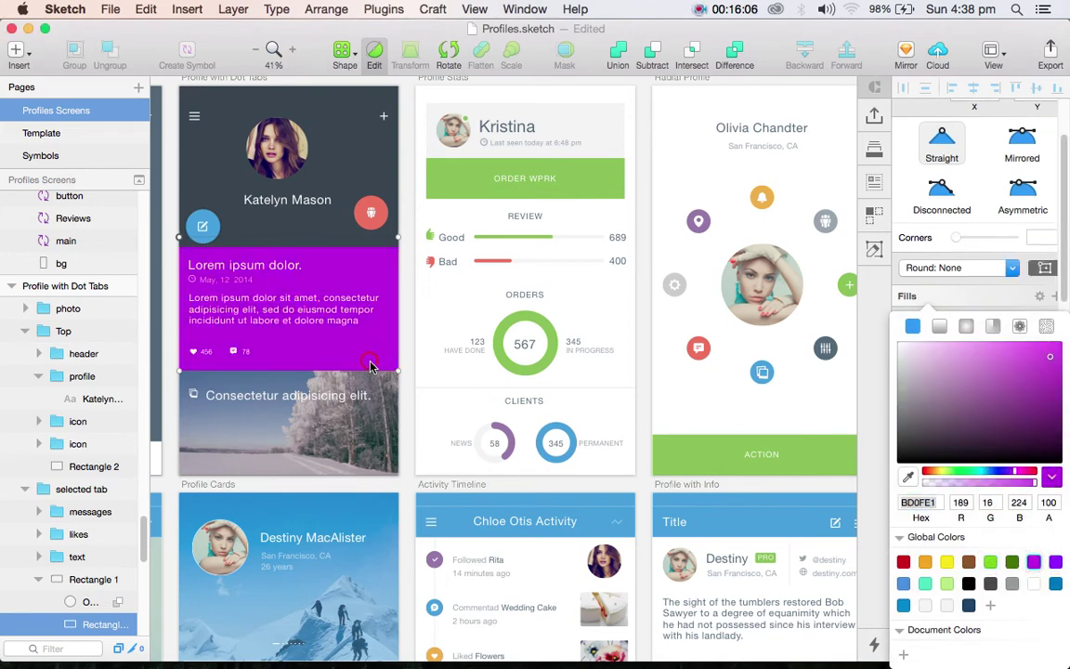
pyautogui.click(377, 227)
pyautogui.click(602, 269)
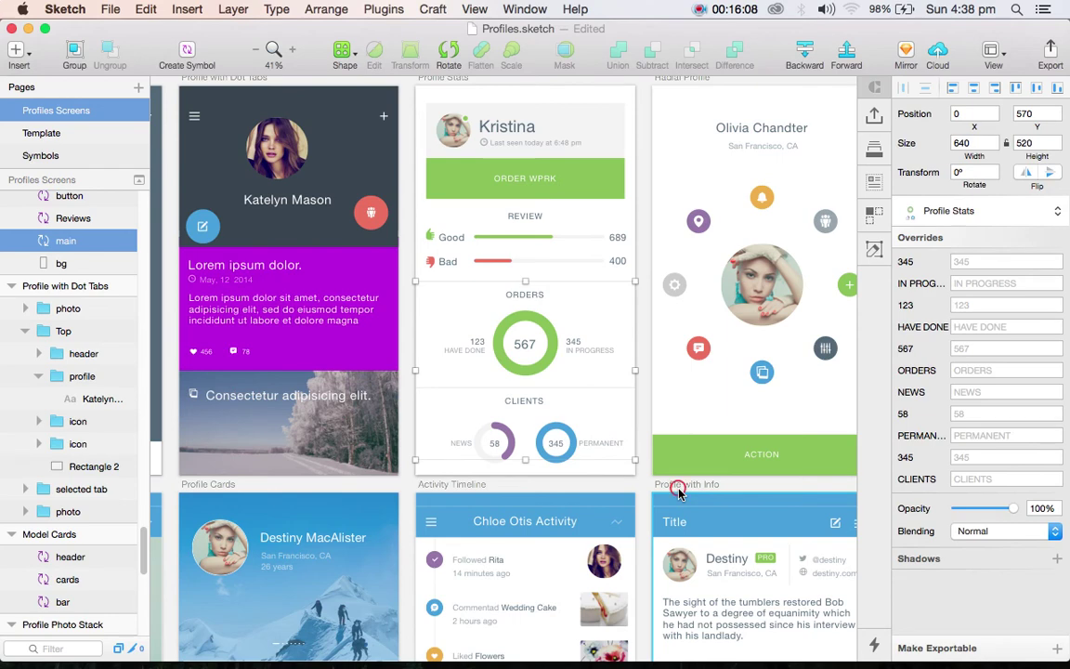
pyautogui.click(651, 486)
pyautogui.hscroll(5, 641, 446)
# Step: Inspect the Radial Menu symbol master's avatar, then go back to the Profiles Screens page
pyautogui.doubleClick(555, 279)
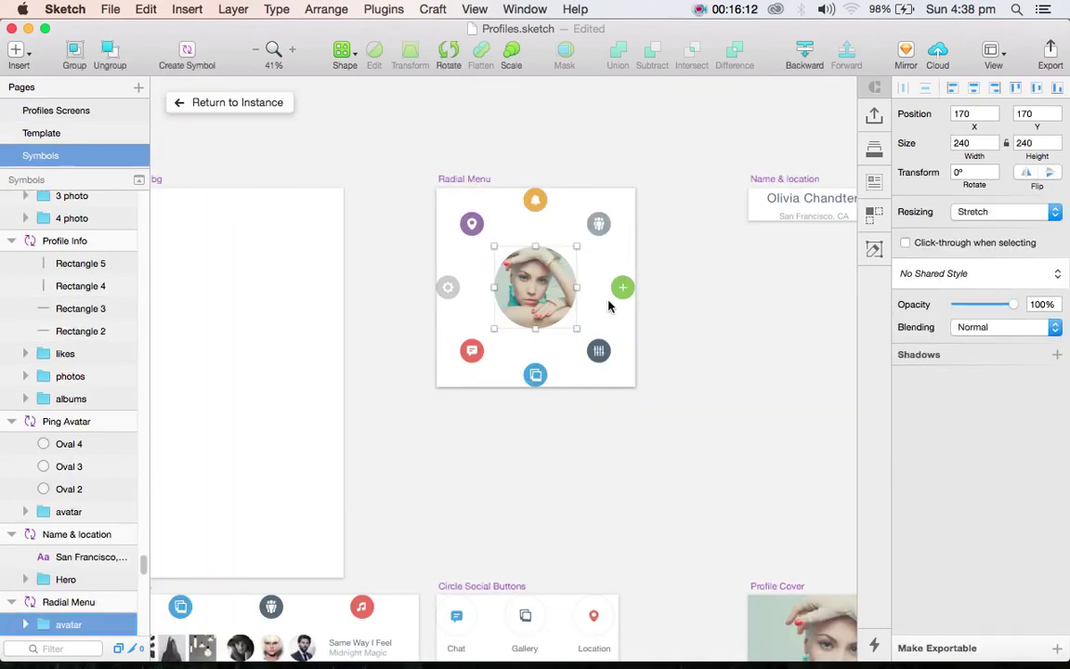
pyautogui.click(263, 105)
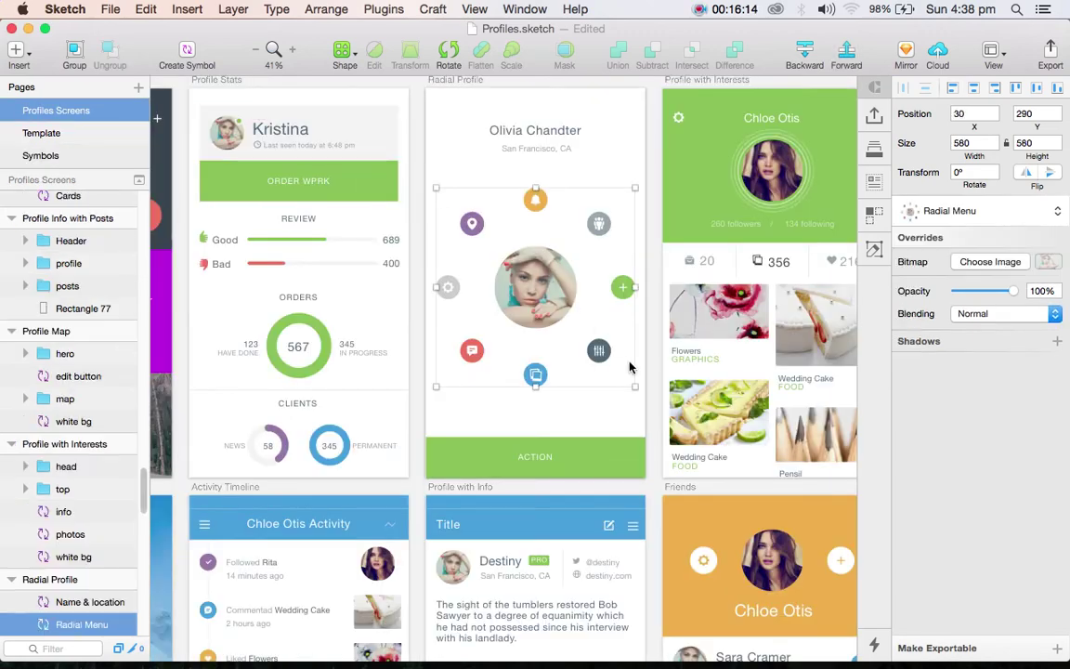
pyautogui.click(663, 366)
pyautogui.click(559, 294)
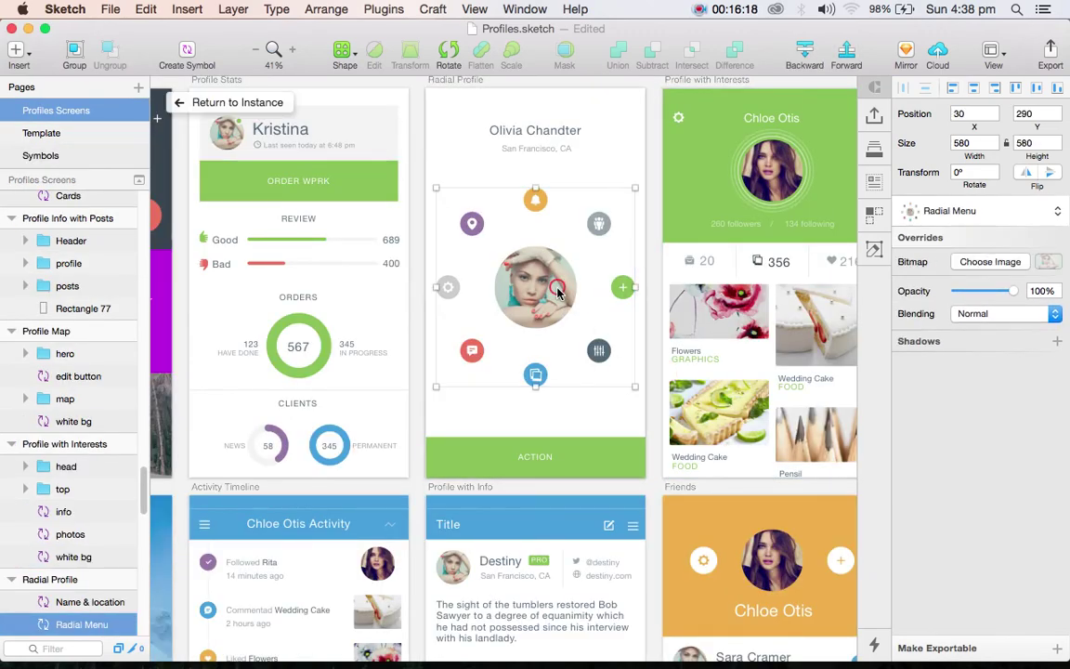
pyautogui.doubleClick(558, 294)
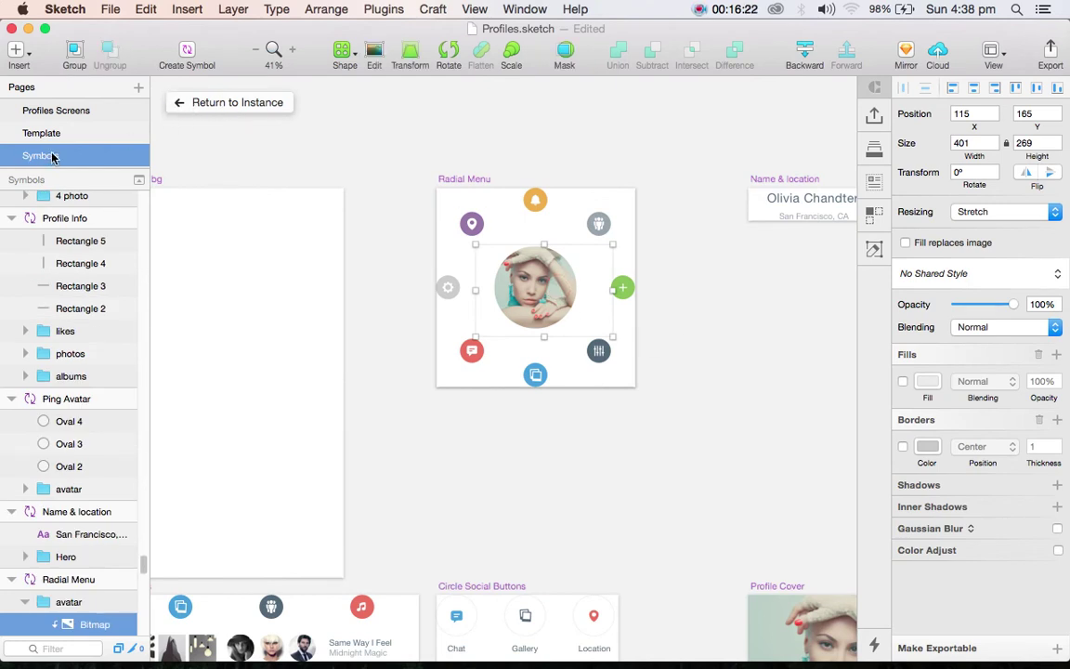
pyautogui.click(227, 104)
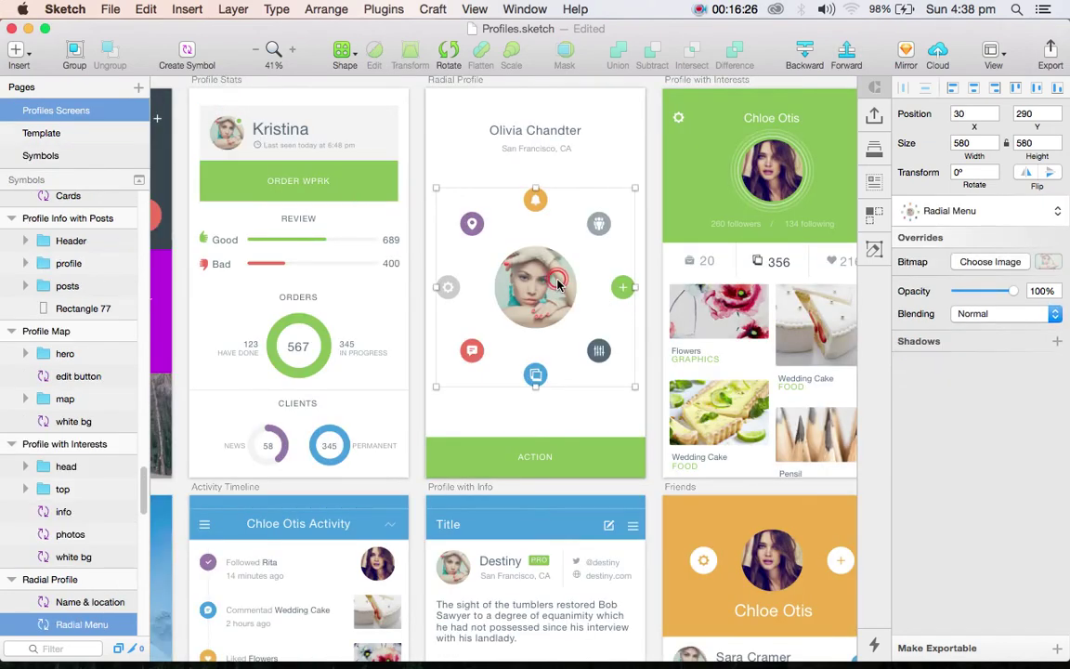
pyautogui.doubleClick(558, 284)
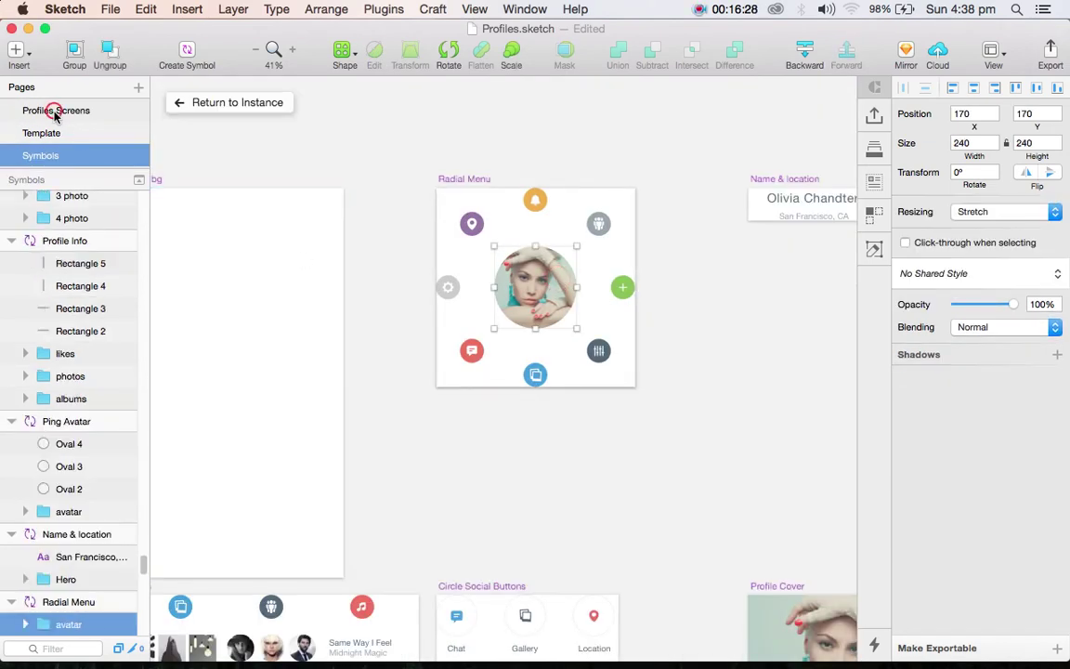
pyautogui.click(55, 112)
pyautogui.hscroll(5, 562, 295)
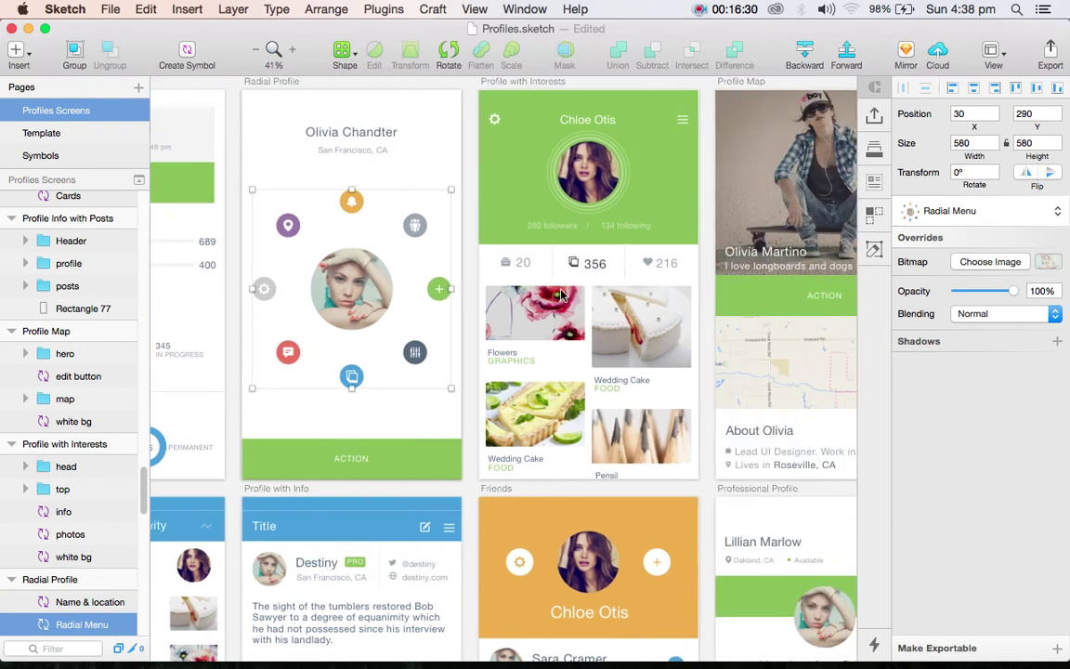
# Step: Drill into the Interests symbol's first tile to reach the Flowers image
pyautogui.doubleClick(599, 339)
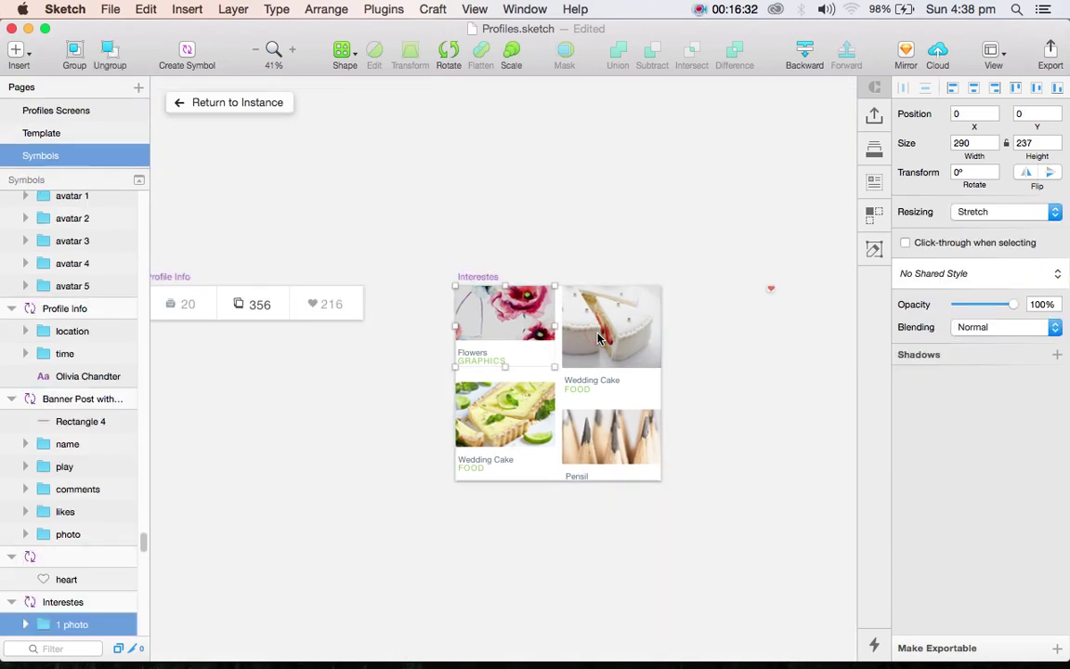
pyautogui.doubleClick(505, 325)
pyautogui.doubleClick(504, 325)
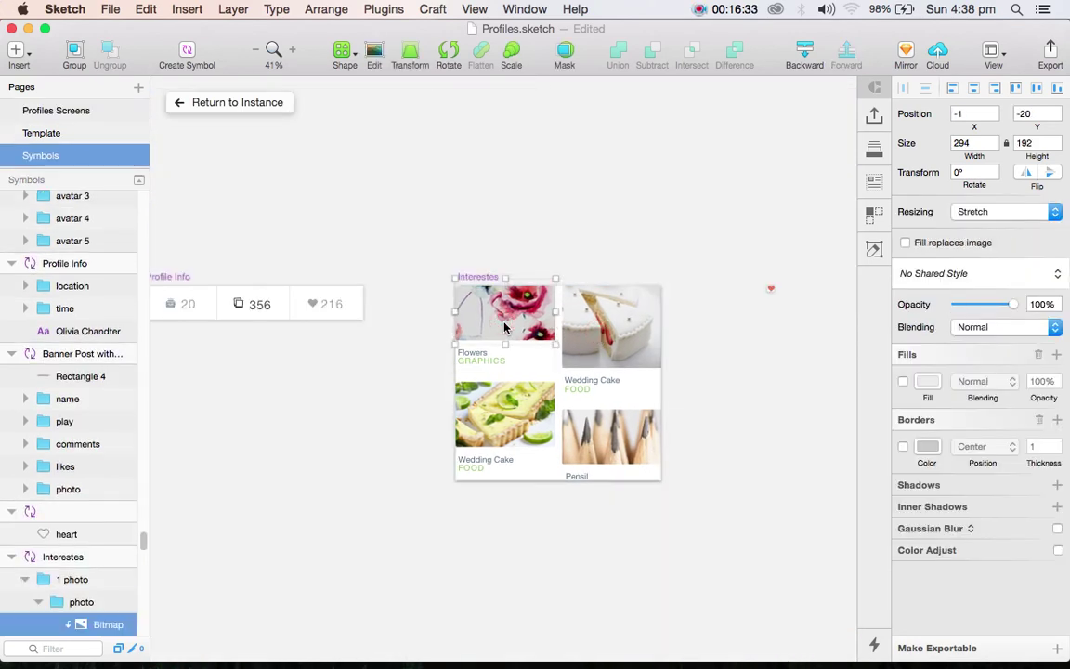
pyautogui.doubleClick(488, 288)
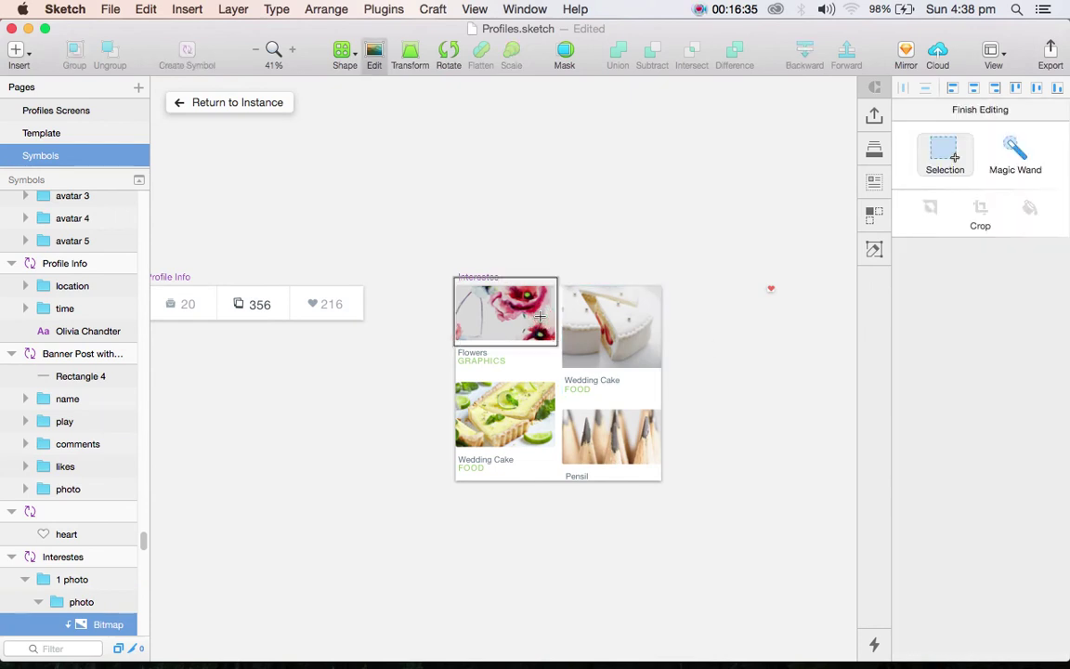
pyautogui.click(369, 475)
pyautogui.click(507, 314)
pyautogui.doubleClick(506, 314)
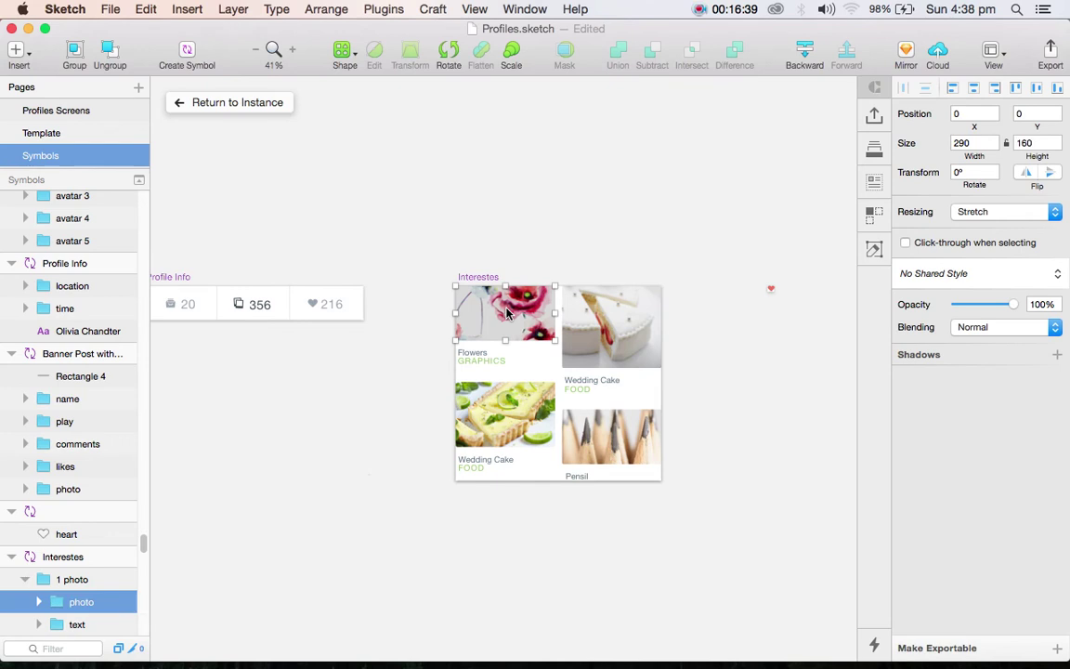
# Step: Replace the Flowers image with the woman's portrait and return to the instance
pyautogui.press('super+v')
pyautogui.moveTo(558, 395)
pyautogui.mouseDown()
pyautogui.moveTo(510, 332)
pyautogui.moveTo(528, 334)
pyautogui.mouseUp()
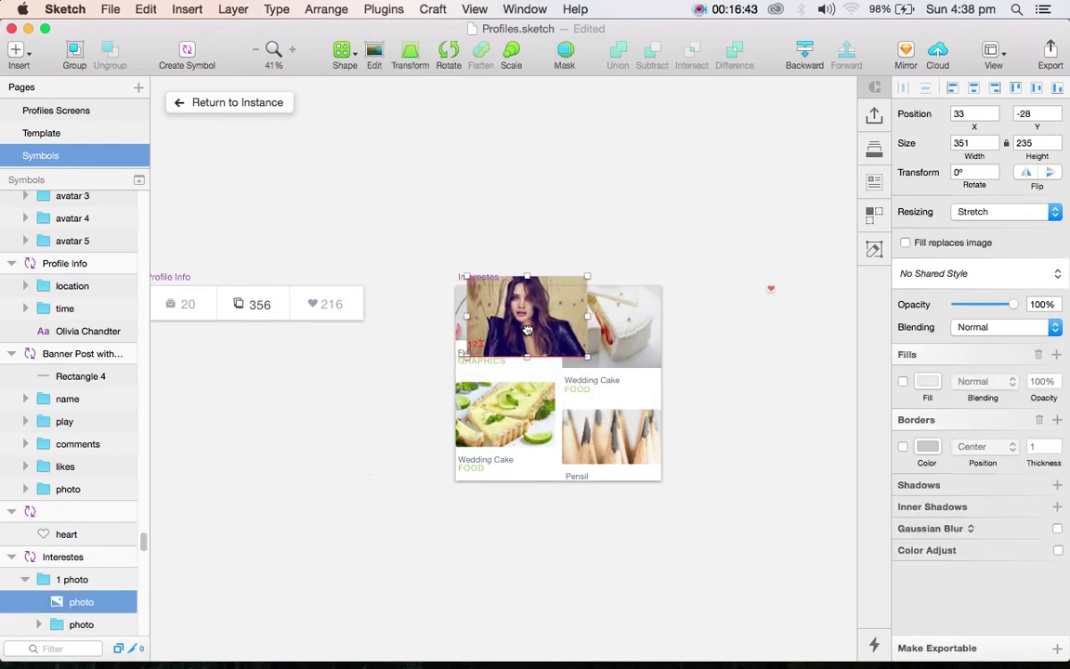
pyautogui.press('super+z')
pyautogui.press('super+z')
pyautogui.press('super+z')
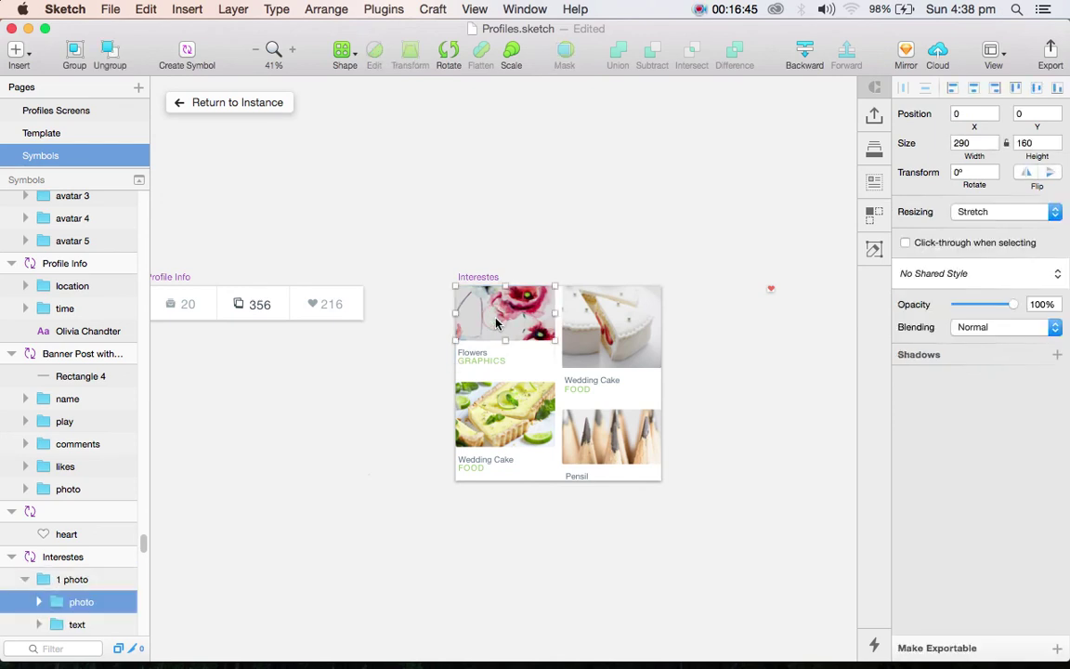
pyautogui.doubleClick(496, 322)
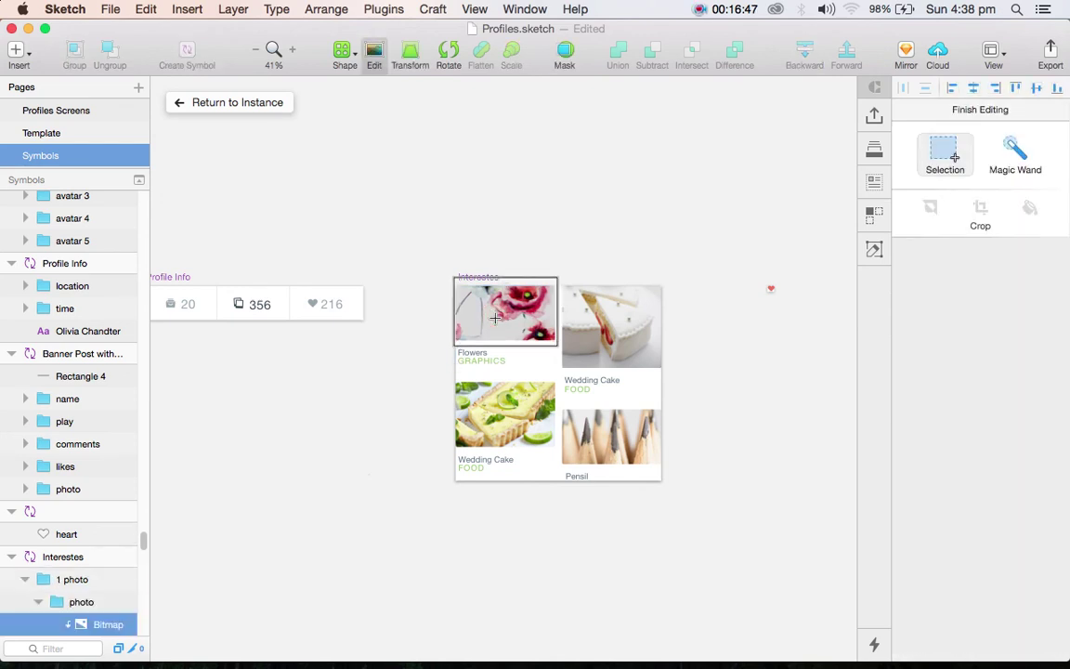
pyautogui.press('super+shift+z')
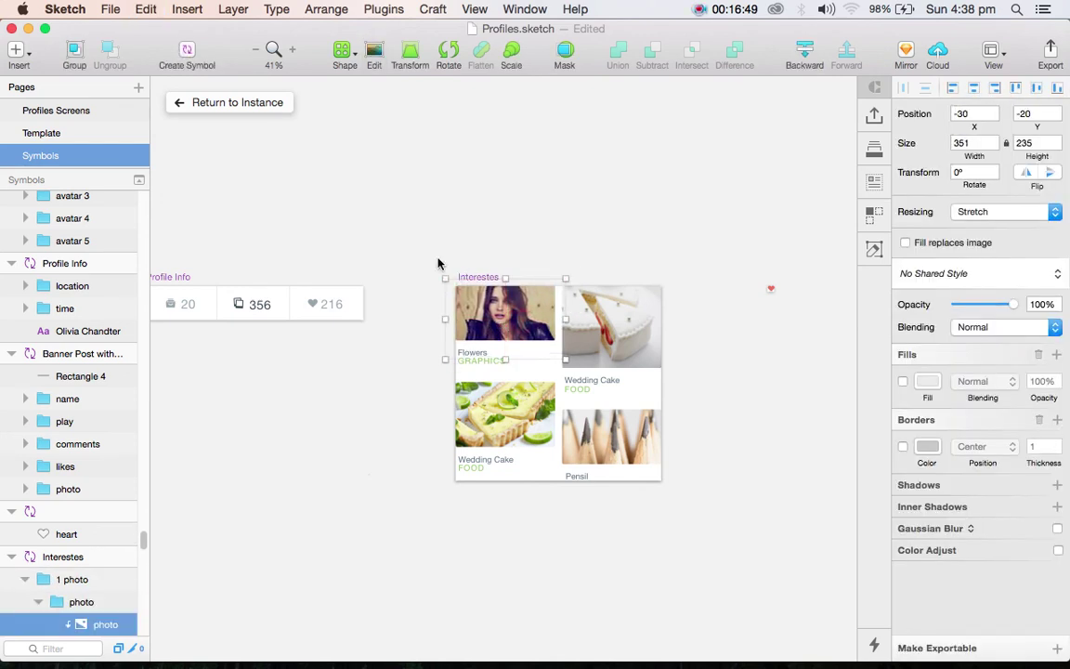
pyautogui.click(237, 104)
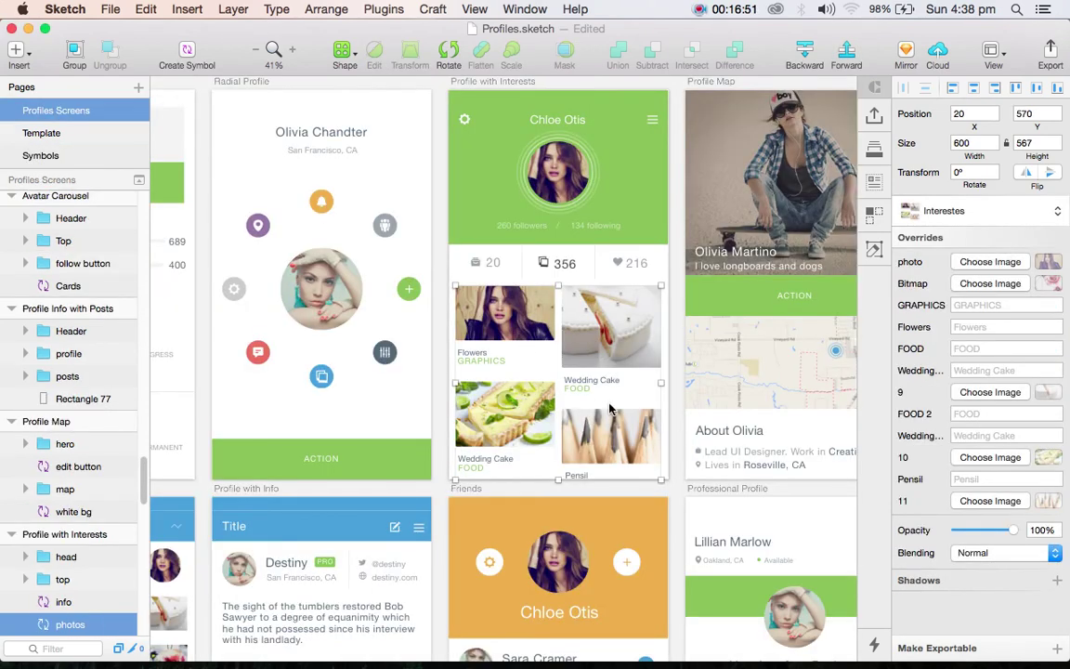
pyautogui.hscroll(5, 537, 366)
pyautogui.hscroll(5, 650, 372)
pyautogui.click(728, 383)
pyautogui.scroll(-2, 689, 528)
pyautogui.scroll(-1, 688, 528)
pyautogui.click(653, 234)
pyautogui.doubleClick(653, 234)
pyautogui.doubleClick(650, 237)
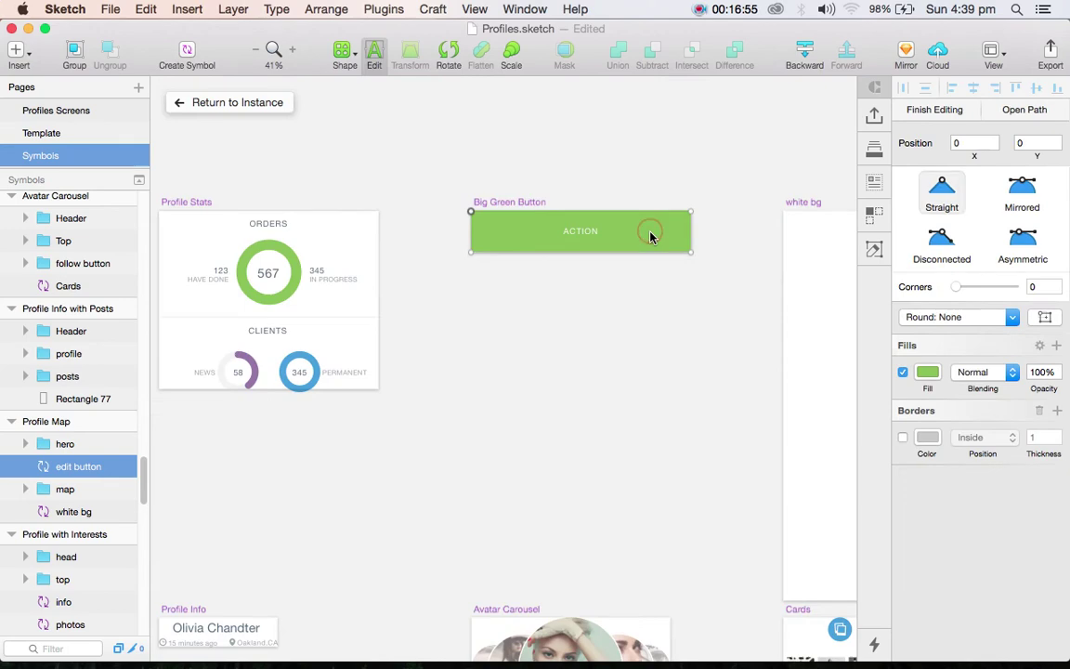
pyautogui.click(928, 373)
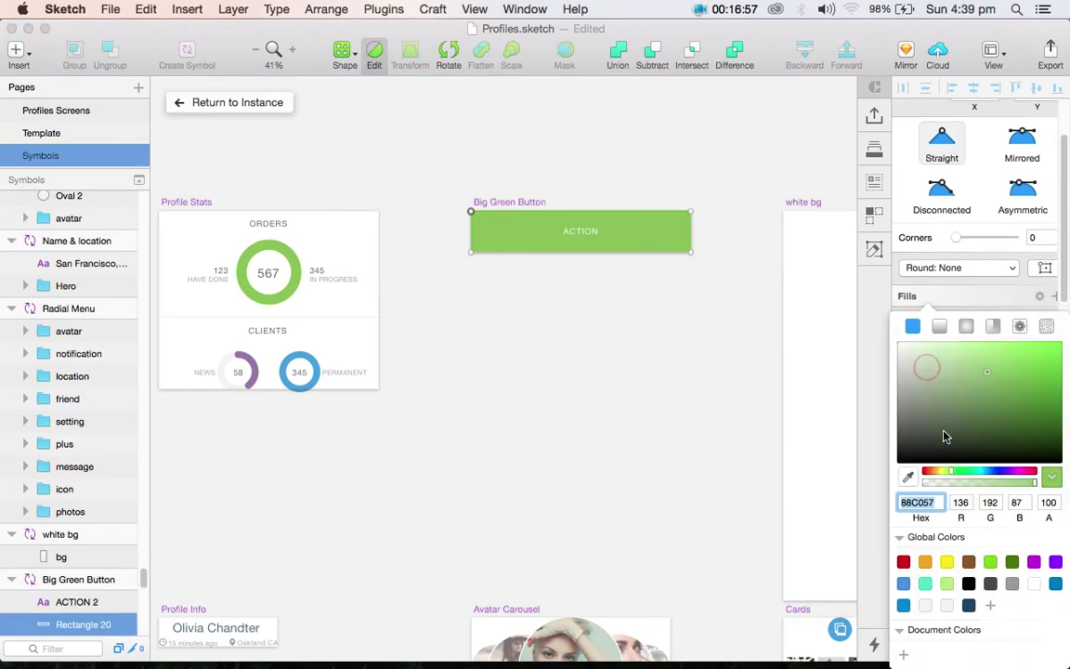
pyautogui.click(1034, 562)
pyautogui.click(259, 110)
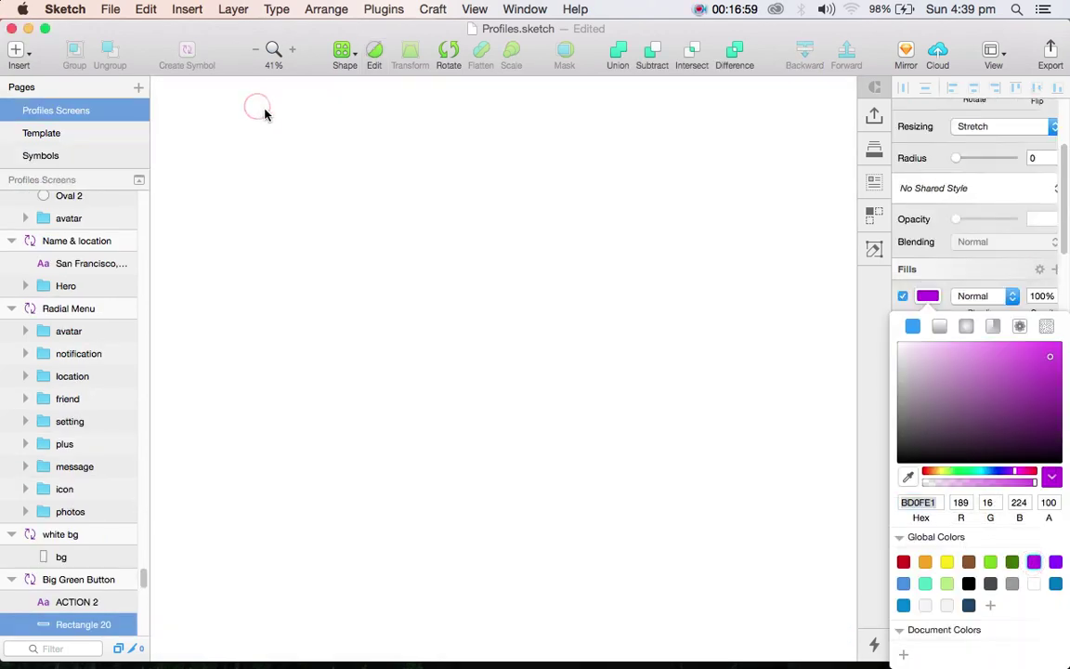
pyautogui.click(728, 286)
pyautogui.scroll(-3, 730, 414)
pyautogui.scroll(-2, 730, 415)
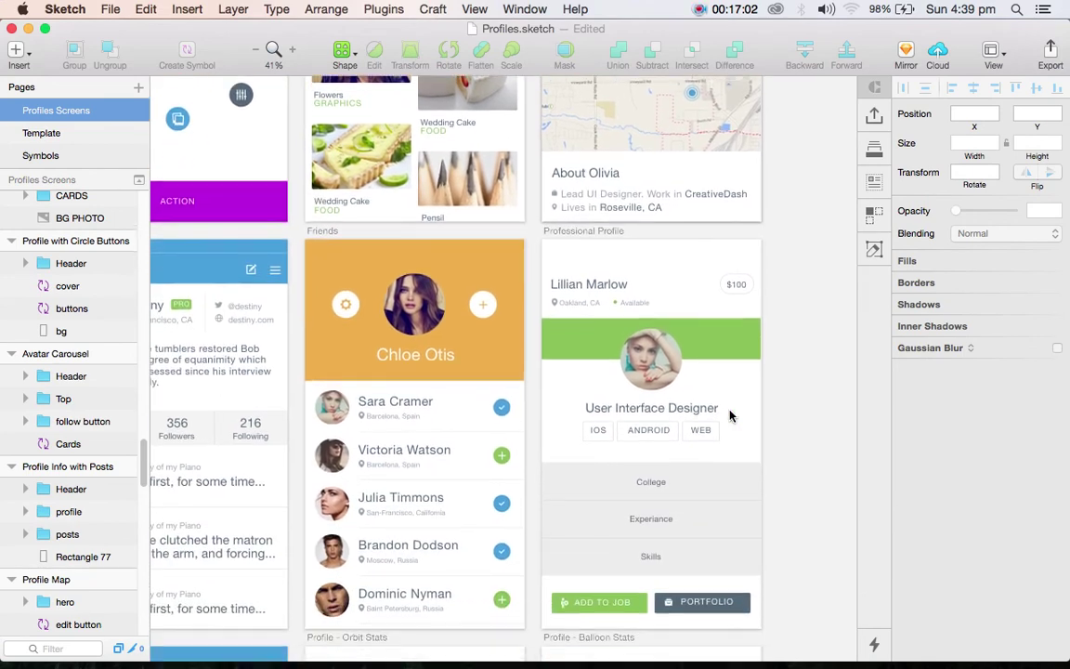
pyautogui.scroll(5, 731, 415)
pyautogui.doubleClick(730, 415)
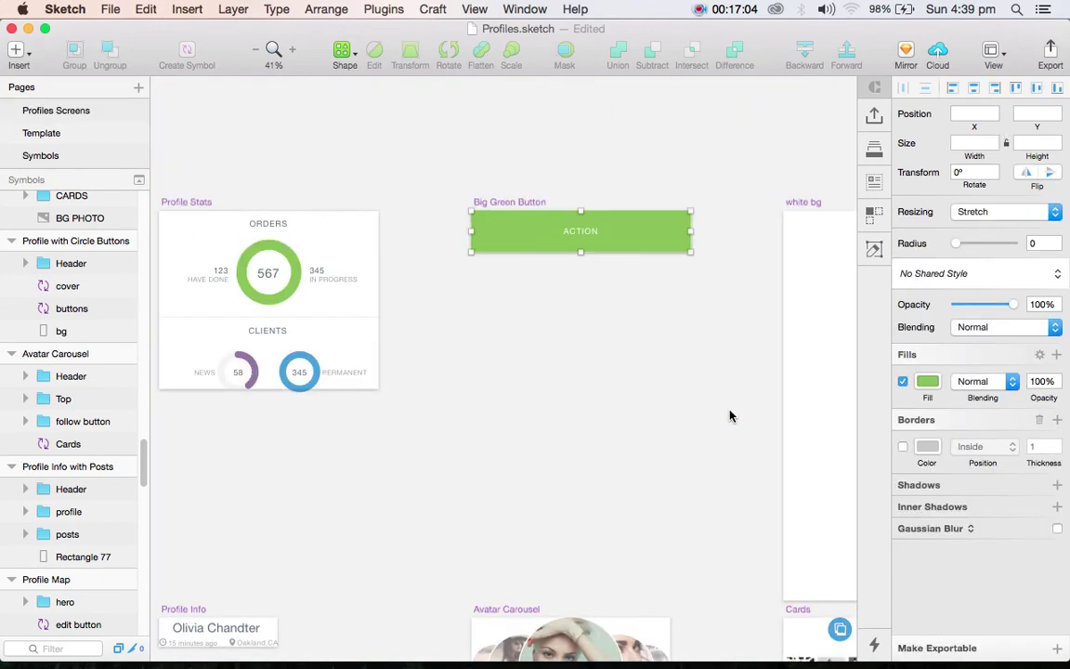
pyautogui.click(69, 109)
pyautogui.hscroll(-5, 795, 402)
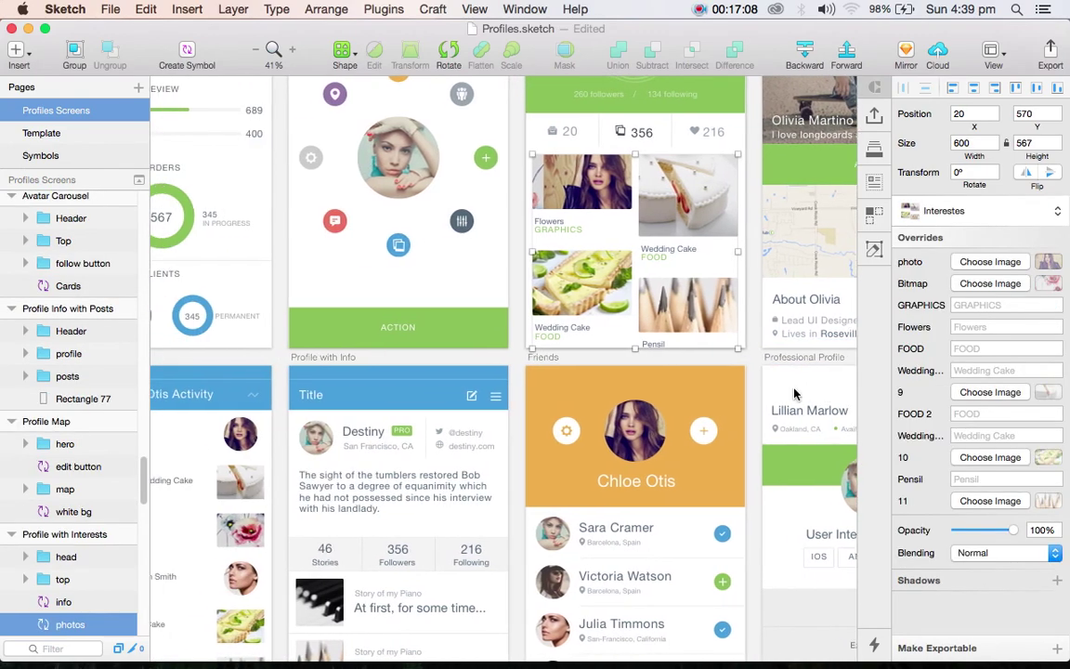
pyautogui.scroll(-5, 795, 394)
pyautogui.hscroll(6, 795, 395)
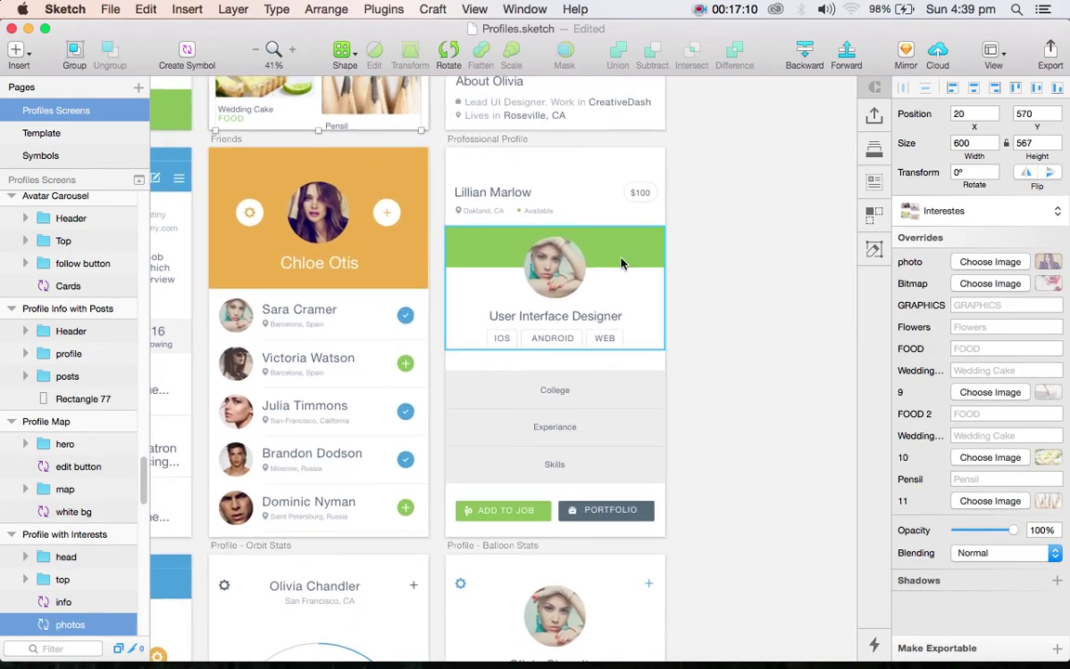
pyautogui.click(623, 264)
pyautogui.scroll(-2, 566, 359)
pyautogui.hscroll(-4, 566, 359)
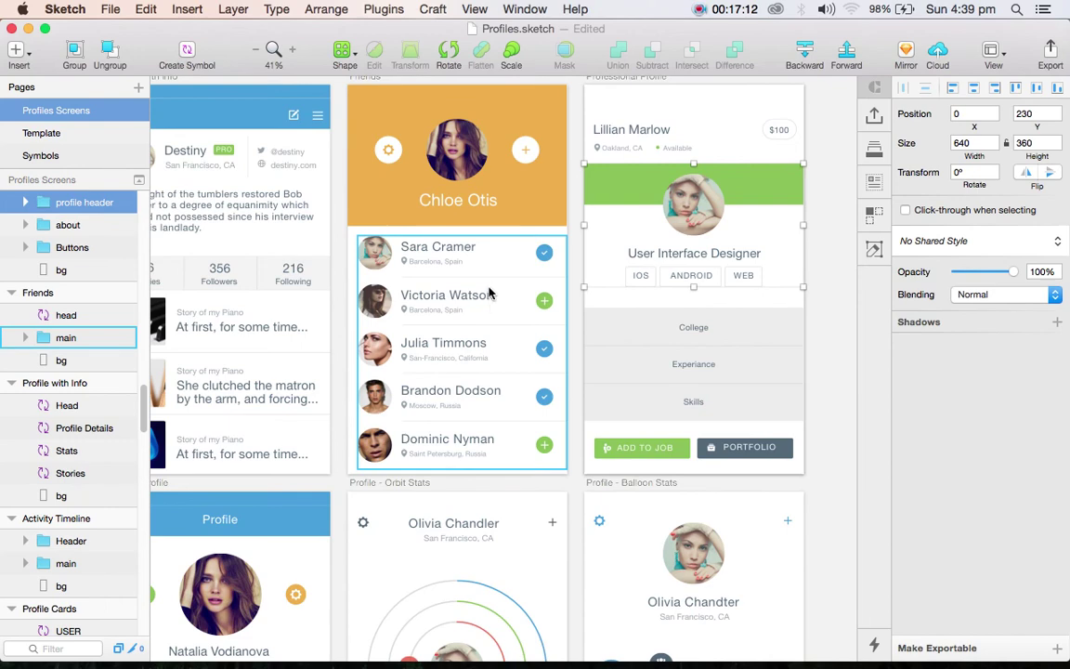
pyautogui.hscroll(-1, 491, 294)
pyautogui.hscroll(-3, 497, 316)
pyautogui.click(499, 307)
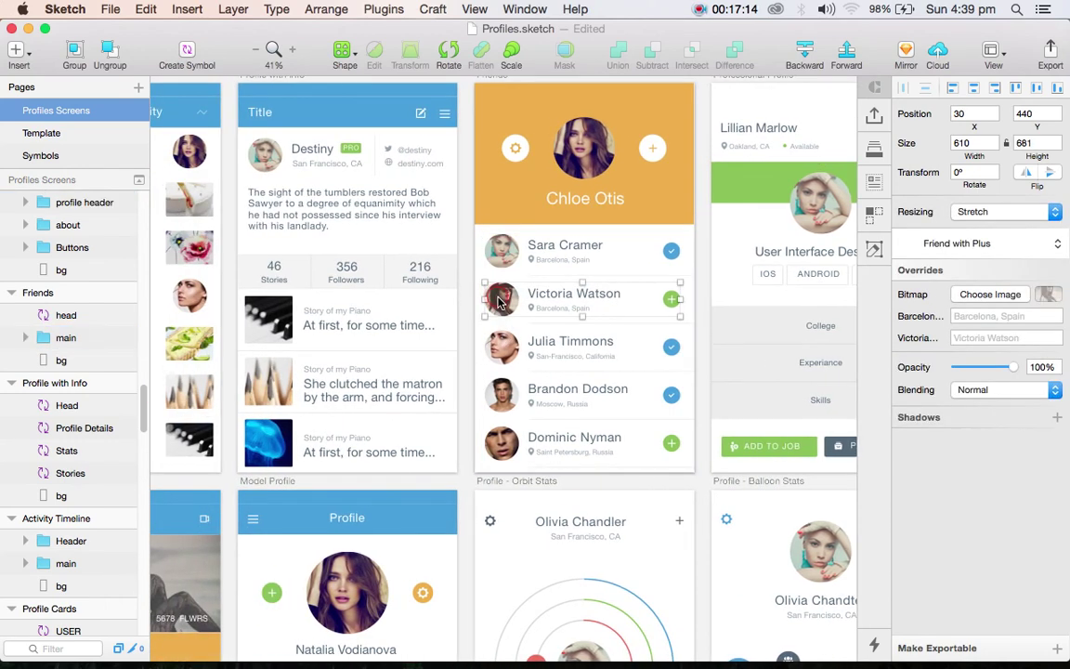
pyautogui.doubleClick(500, 306)
pyautogui.click(505, 310)
pyautogui.click(246, 102)
pyautogui.click(561, 243)
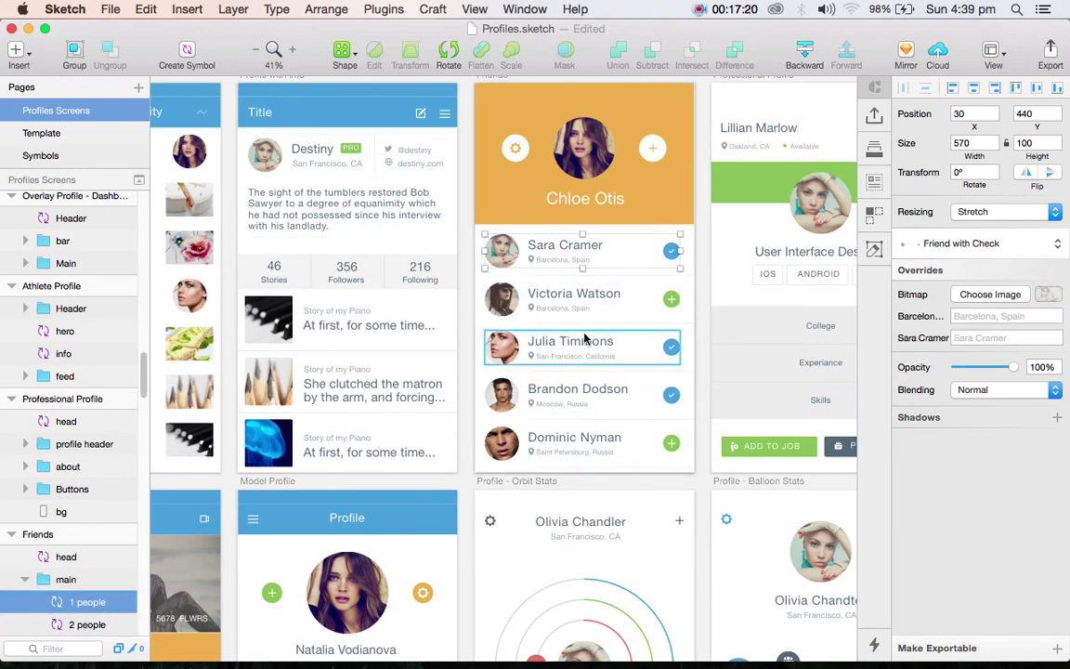
pyautogui.scroll(3, 586, 339)
pyautogui.scroll(5, 585, 339)
pyautogui.scroll(-1, 567, 278)
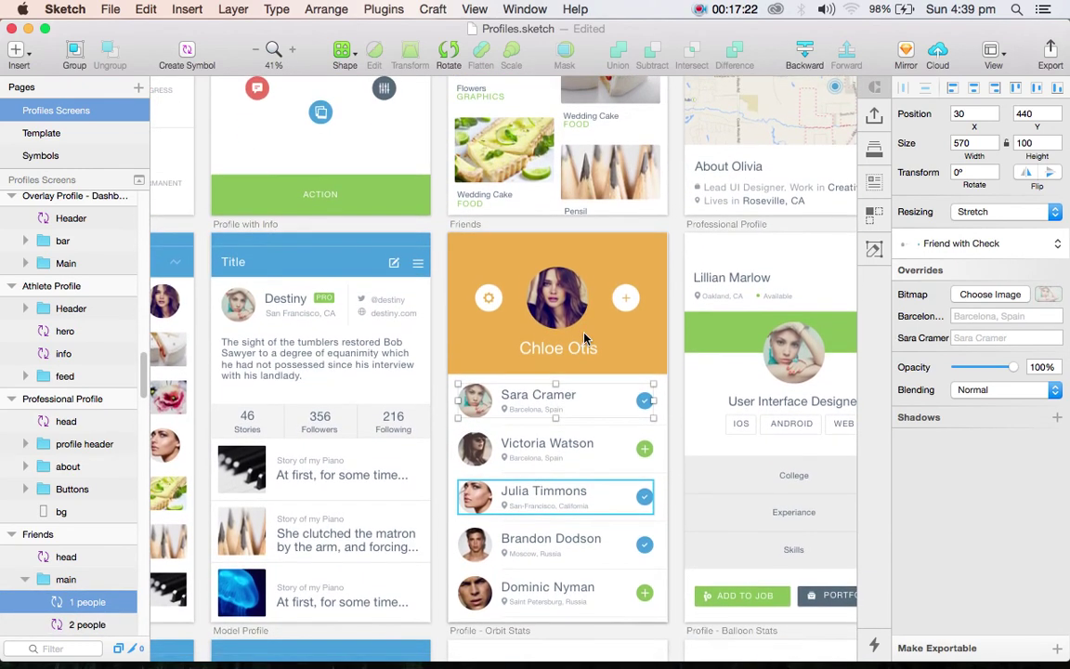
pyautogui.click(521, 328)
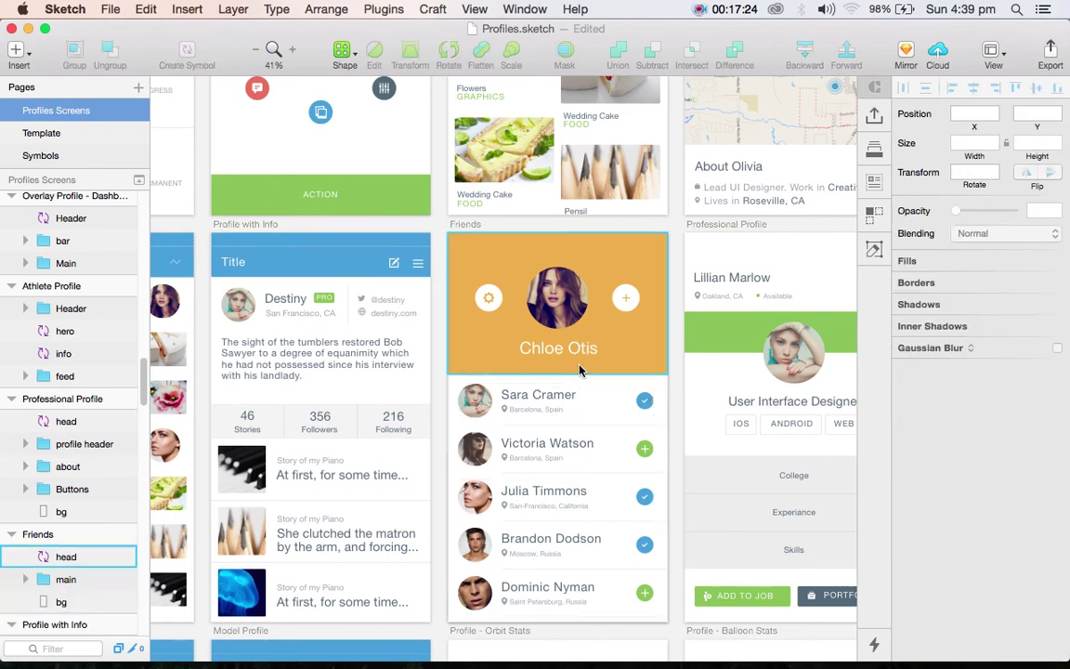
pyautogui.scroll(-5, 534, 279)
pyautogui.click(534, 246)
pyautogui.scroll(-1, 581, 343)
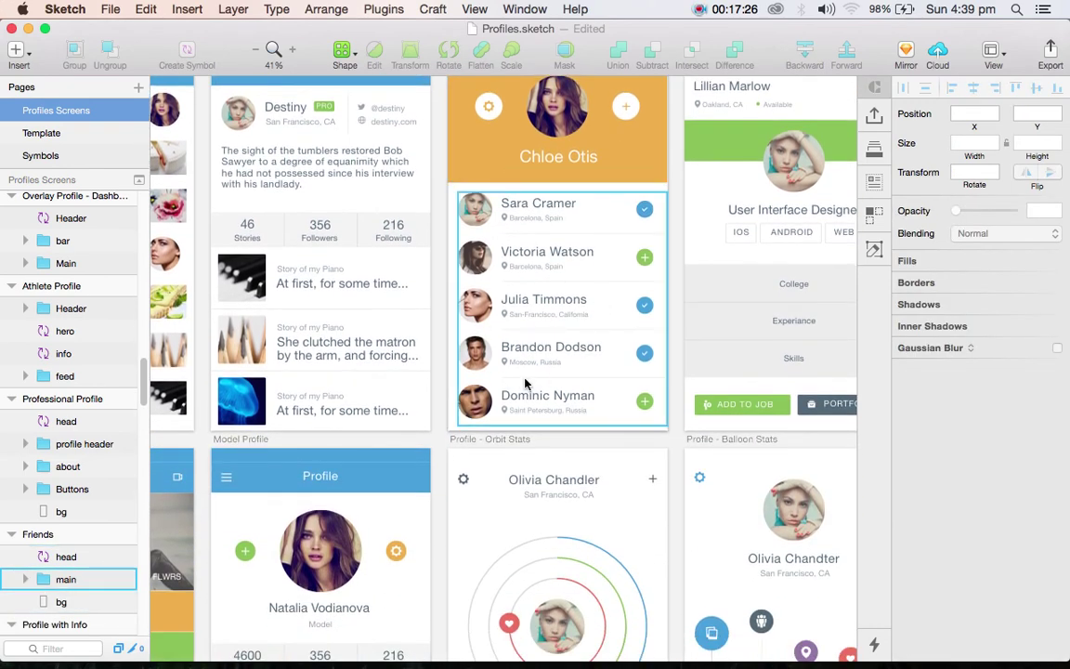
pyautogui.scroll(2, 519, 353)
pyautogui.click(479, 280)
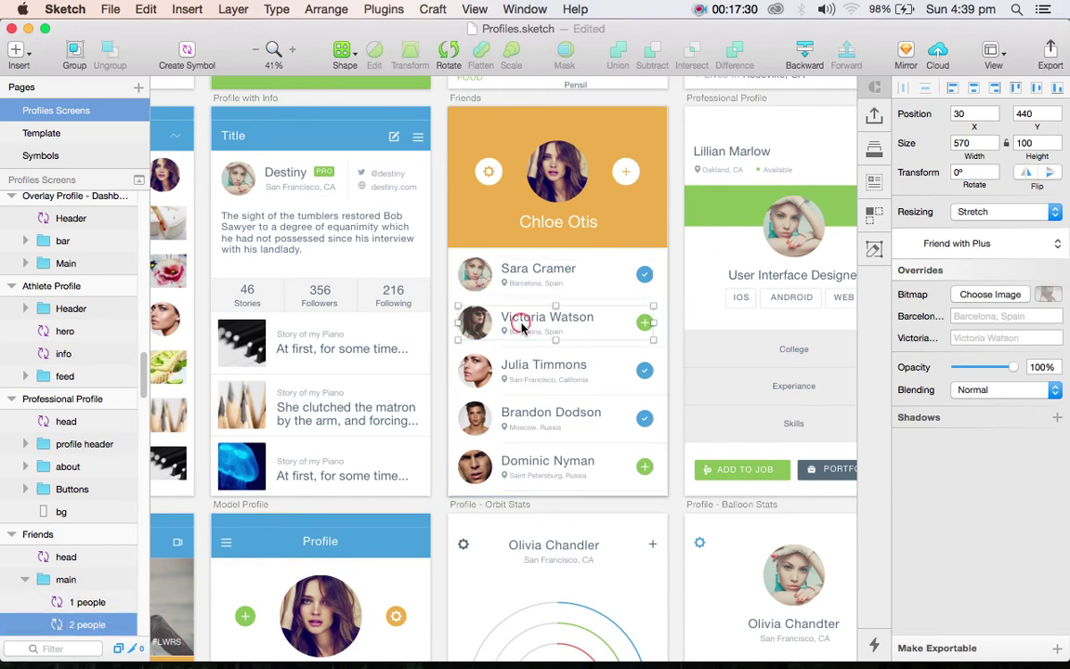
pyautogui.click(482, 370)
pyautogui.click(487, 411)
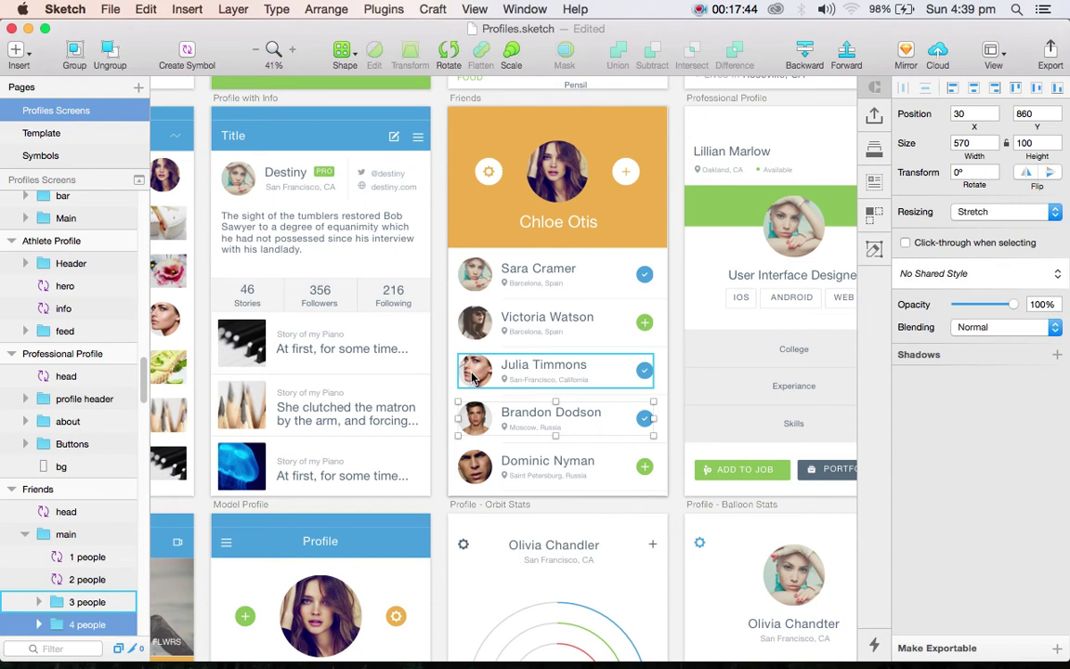
pyautogui.keyDown('super'); pyautogui.click(474, 377); pyautogui.keyUp('super')
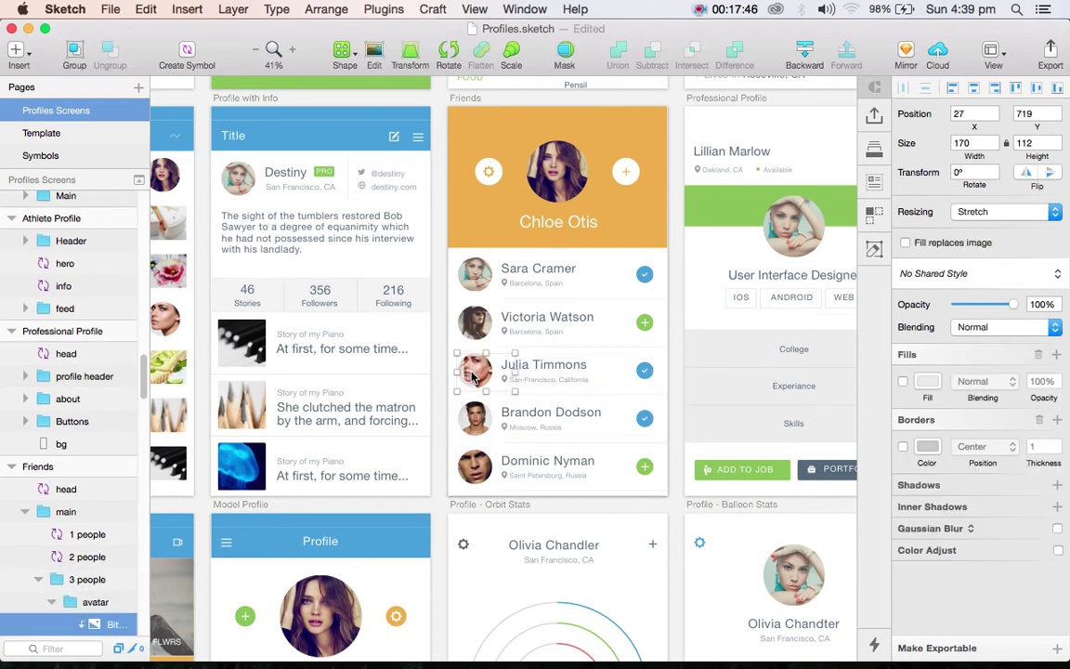
pyautogui.click(478, 325)
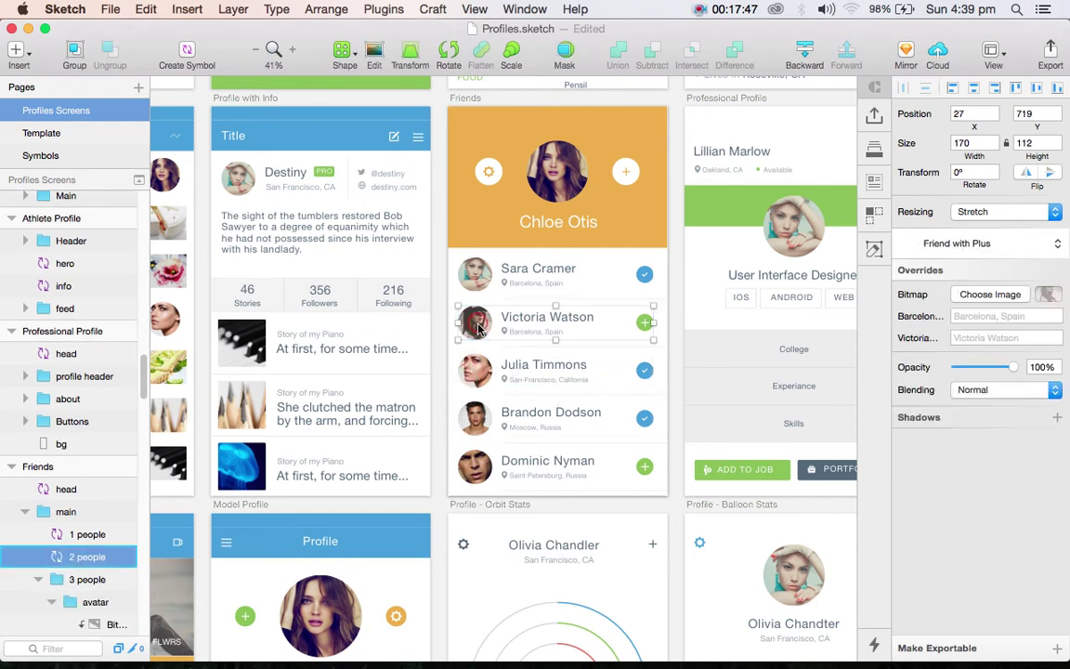
# Step: Set one Friends row's avatar bitmap override to image-6.png, the red-cap photo
pyautogui.click(987, 295)
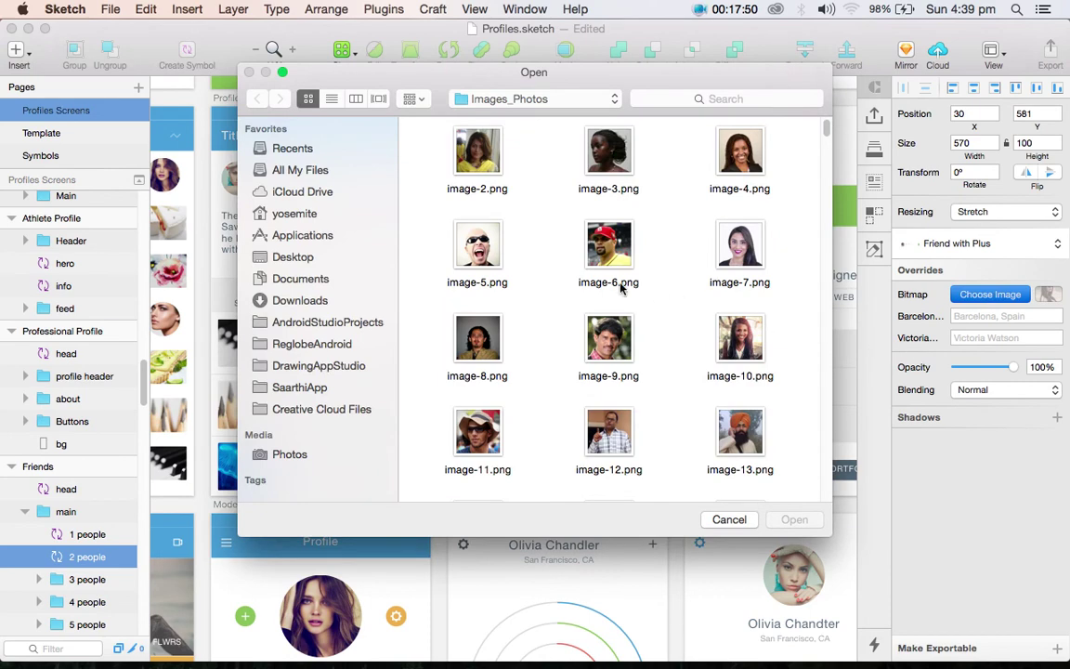
pyautogui.click(610, 283)
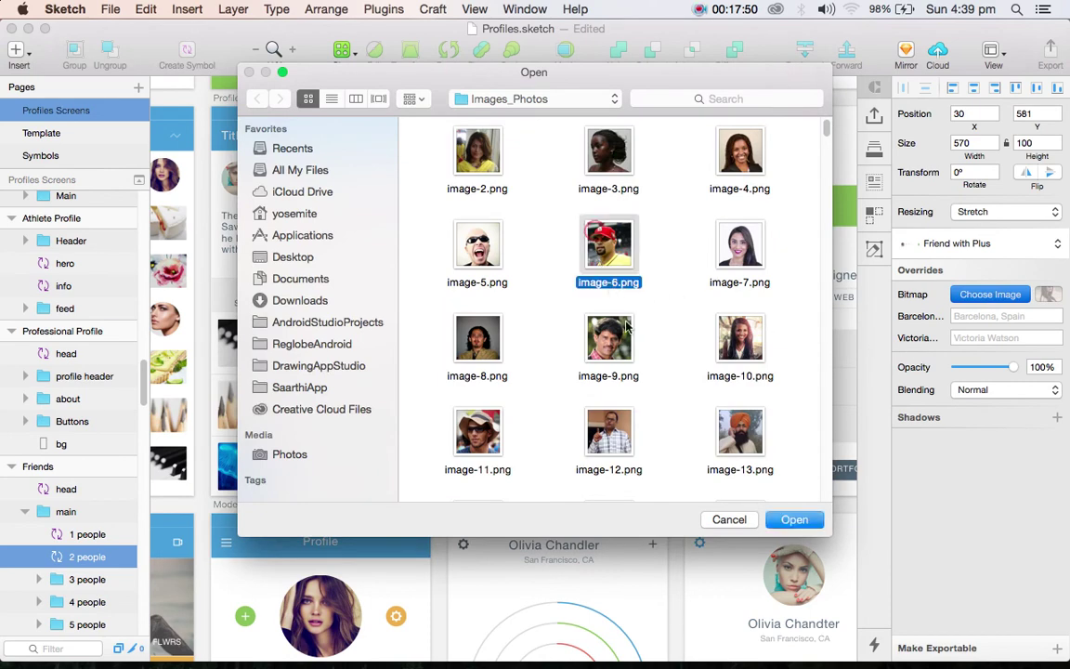
pyautogui.click(794, 519)
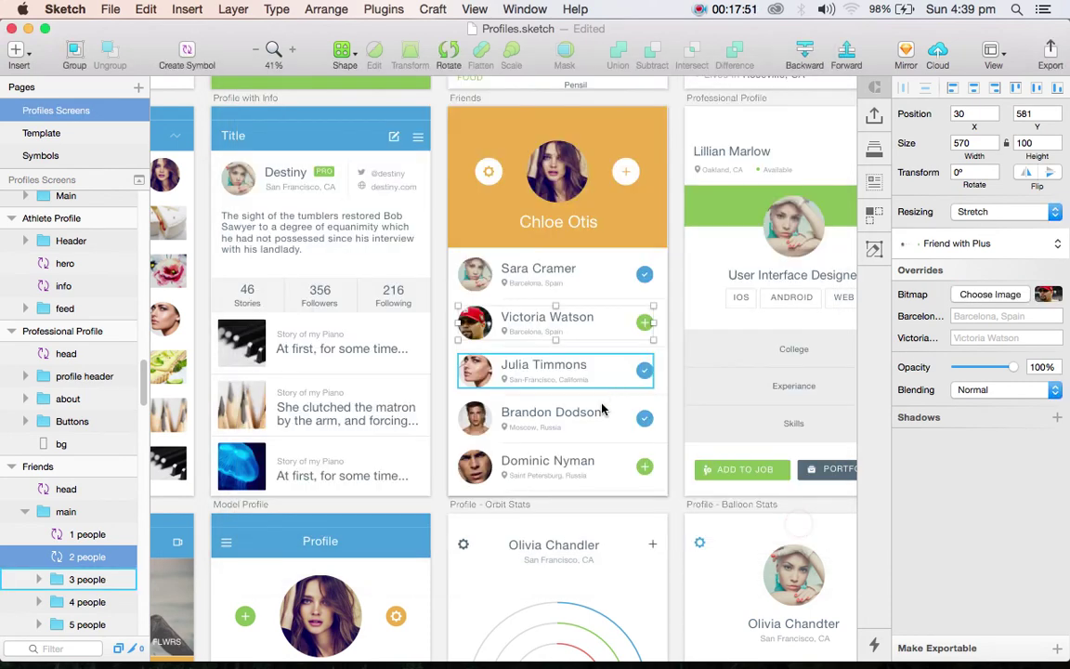
# Step: Give a second Friends row's avatar a new photo through its bitmap override
pyautogui.click(503, 382)
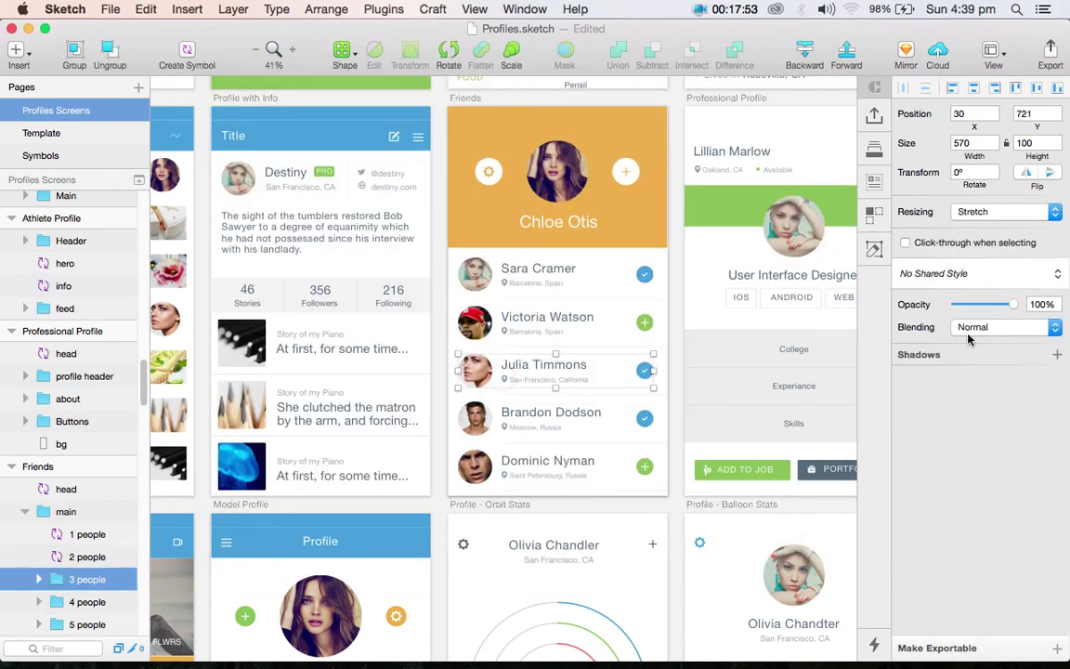
pyautogui.doubleClick(469, 373)
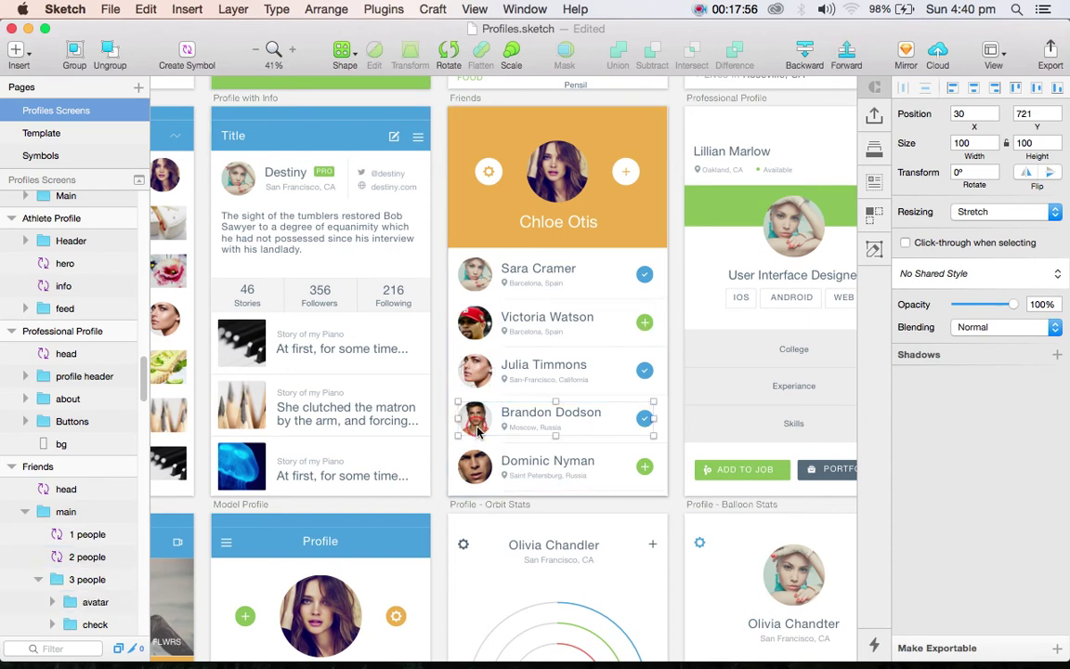
pyautogui.click(517, 283)
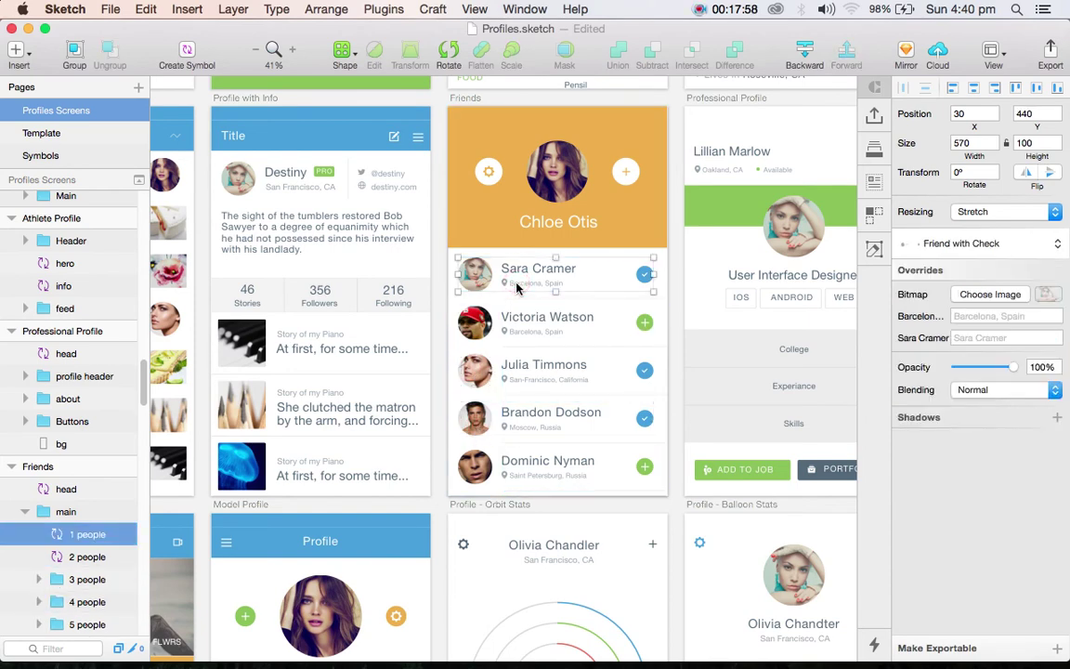
pyautogui.click(987, 294)
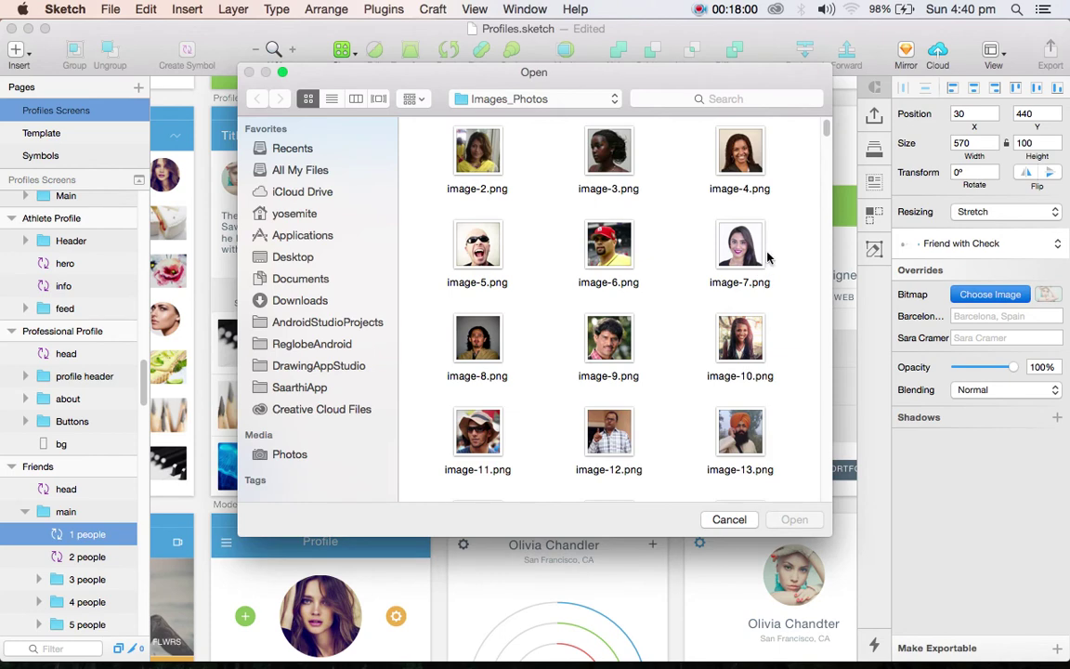
pyautogui.click(750, 244)
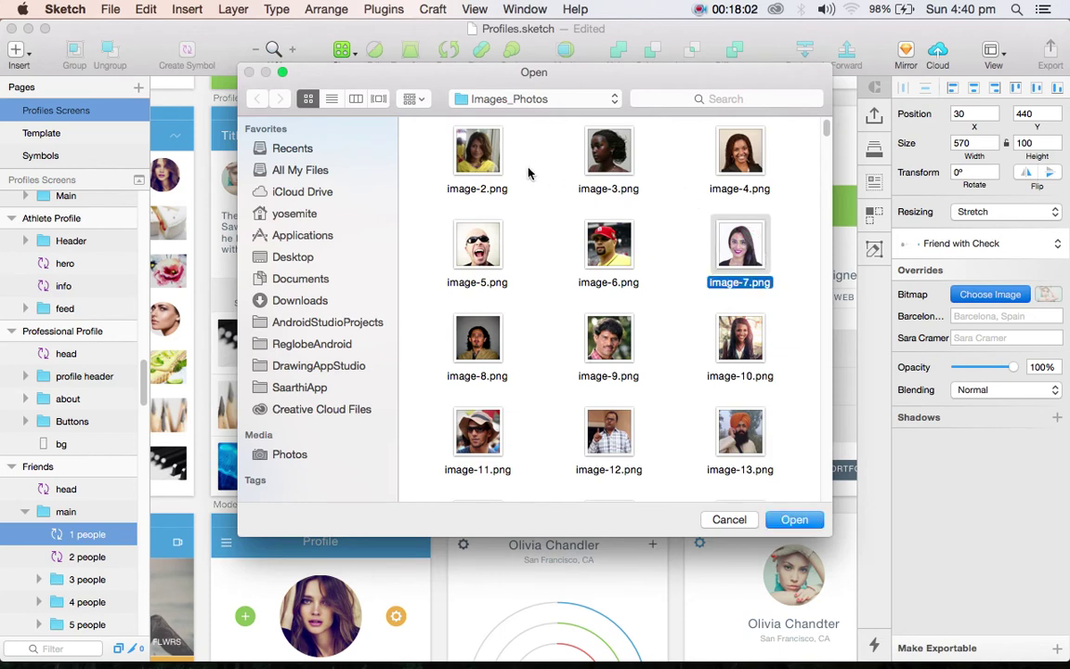
pyautogui.click(477, 153)
pyautogui.click(794, 519)
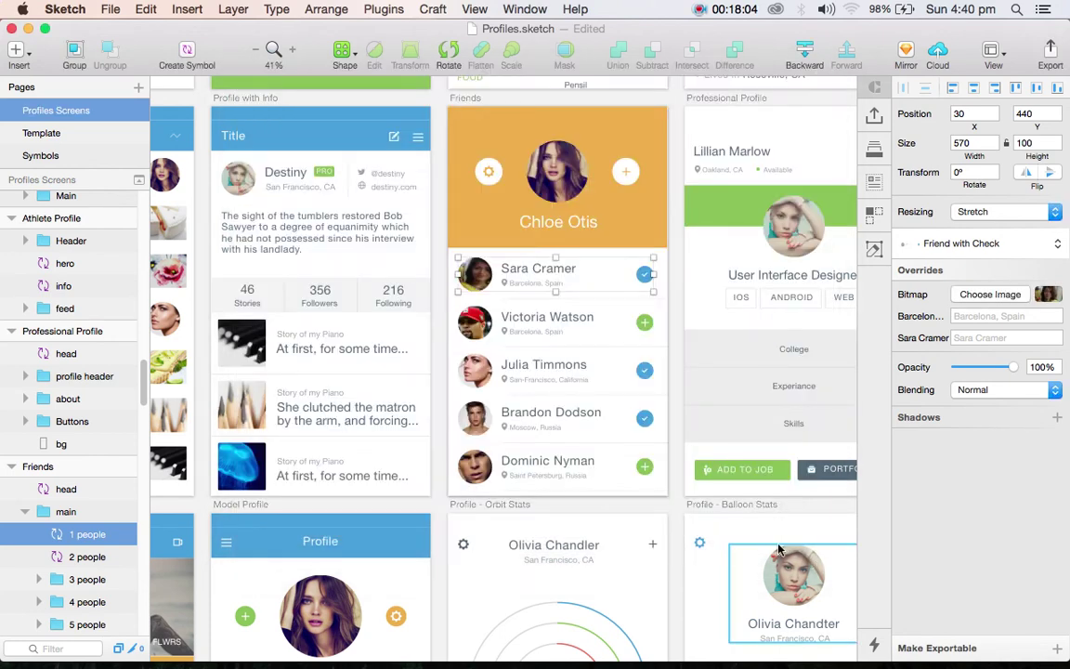
pyautogui.click(693, 540)
# Step: Scroll to the Chef Profile screen and select its round avatar
pyautogui.scroll(-2, 704, 517)
pyautogui.scroll(-8, 704, 518)
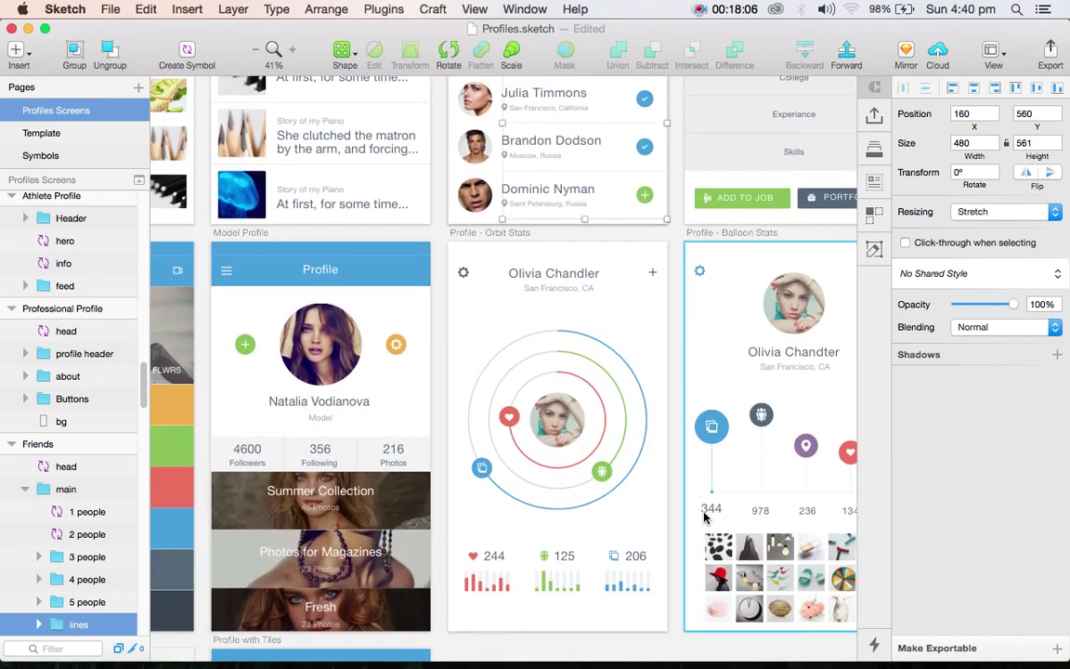
pyautogui.hscroll(4, 705, 517)
pyautogui.click(800, 455)
pyautogui.scroll(-5, 800, 454)
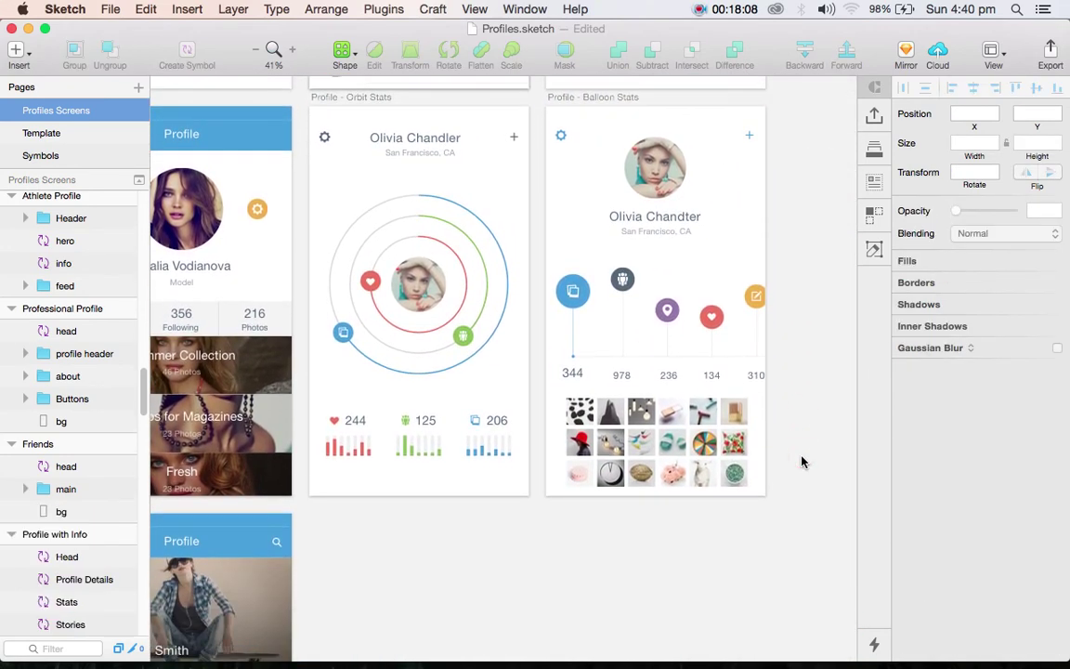
pyautogui.hscroll(-7, 802, 462)
pyautogui.hscroll(-1, 803, 462)
pyautogui.hscroll(-9, 803, 461)
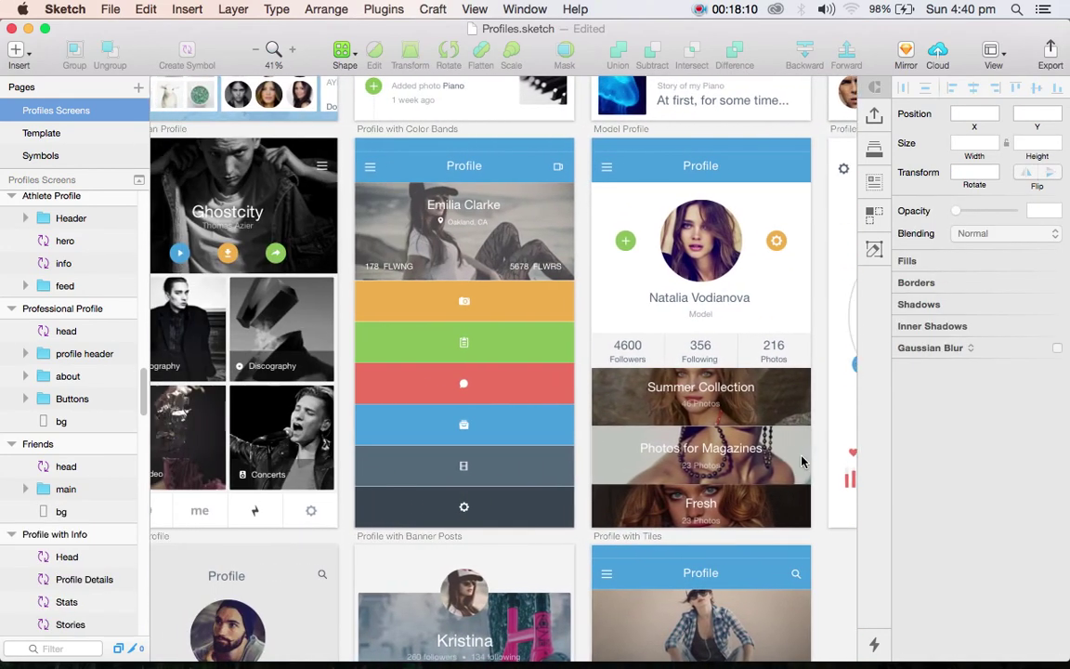
pyautogui.hscroll(-1, 803, 462)
pyautogui.hscroll(-5, 802, 462)
pyautogui.hscroll(-8, 803, 462)
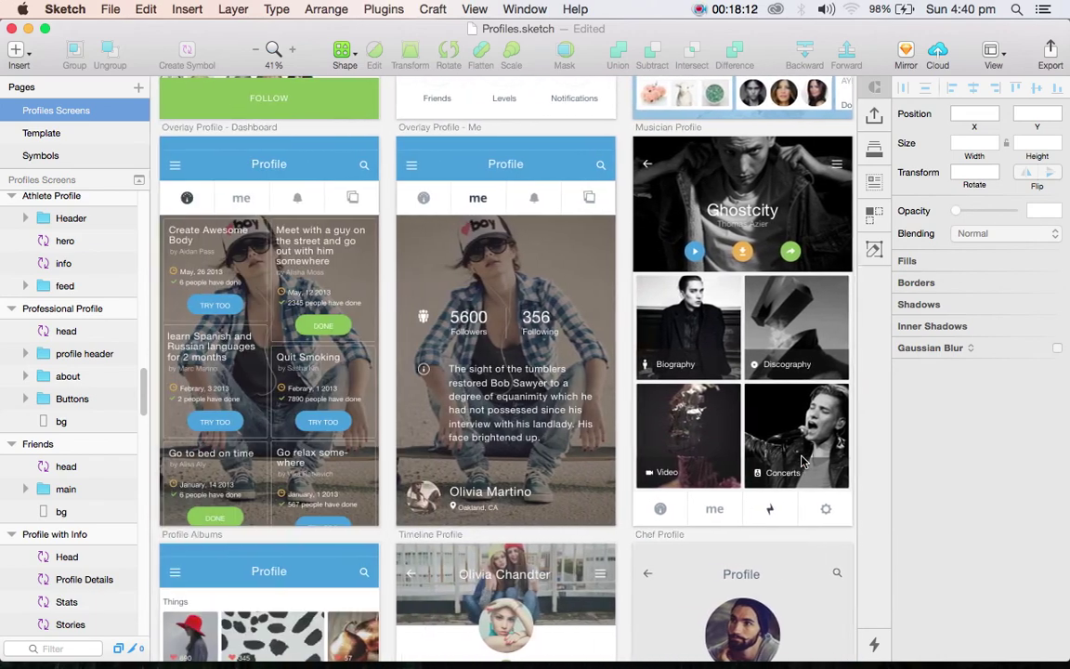
pyautogui.hscroll(-3, 803, 462)
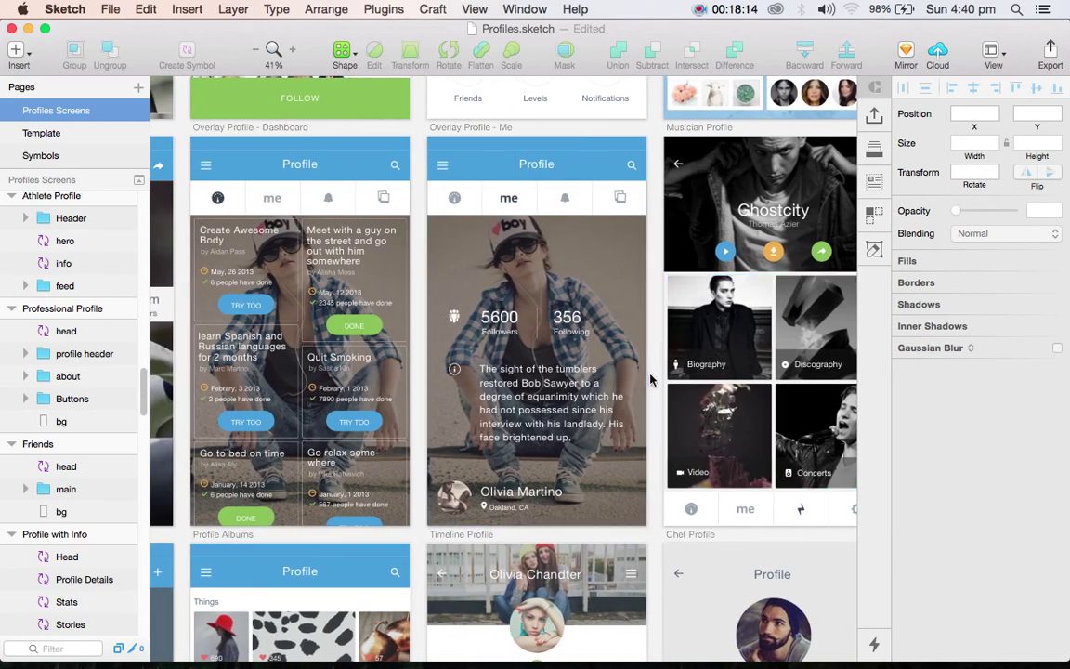
pyautogui.hscroll(10, 651, 377)
pyautogui.scroll(-9, 650, 377)
pyautogui.doubleClick(482, 330)
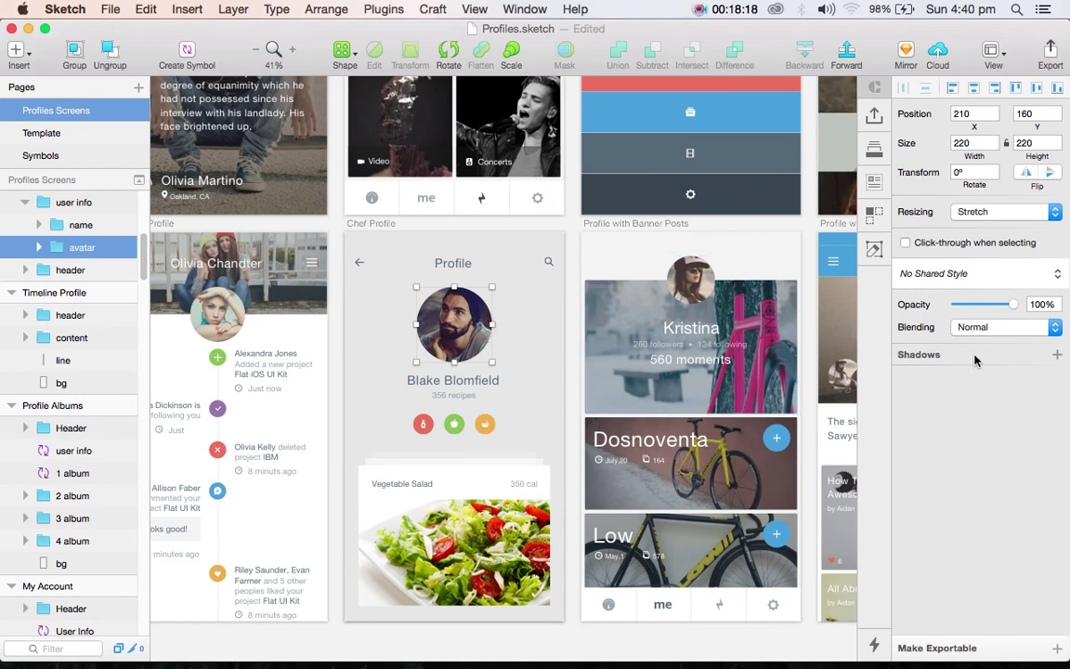
# Step: Give the chef avatar a drop shadow with X 0, Y 2 and blur 11
pyautogui.click(597, 354)
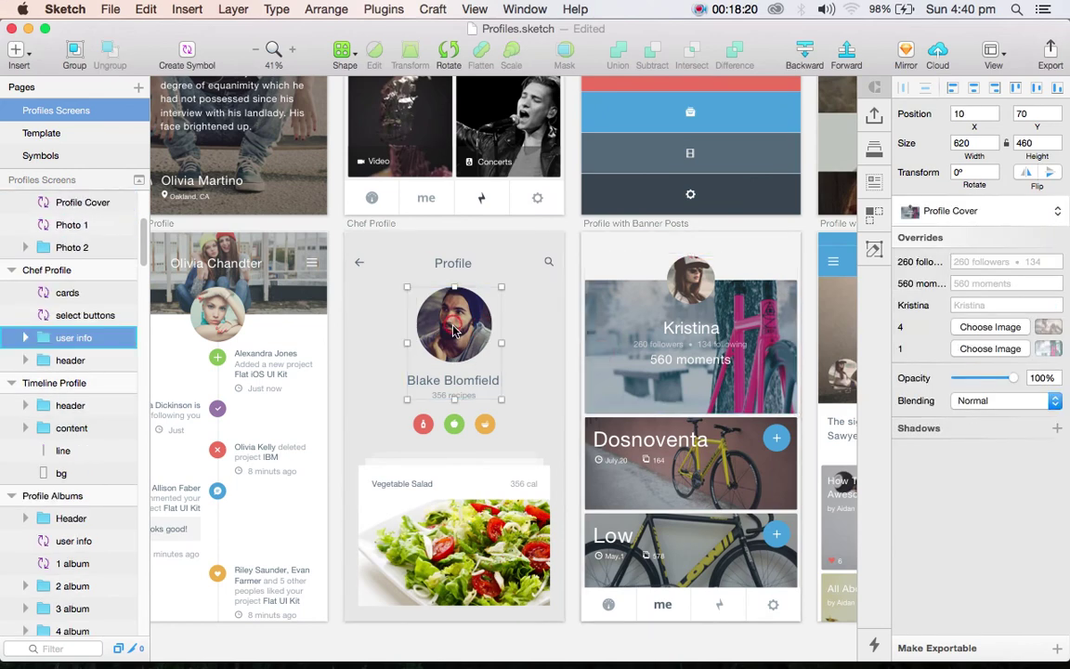
pyautogui.doubleClick(453, 320)
pyautogui.click(989, 361)
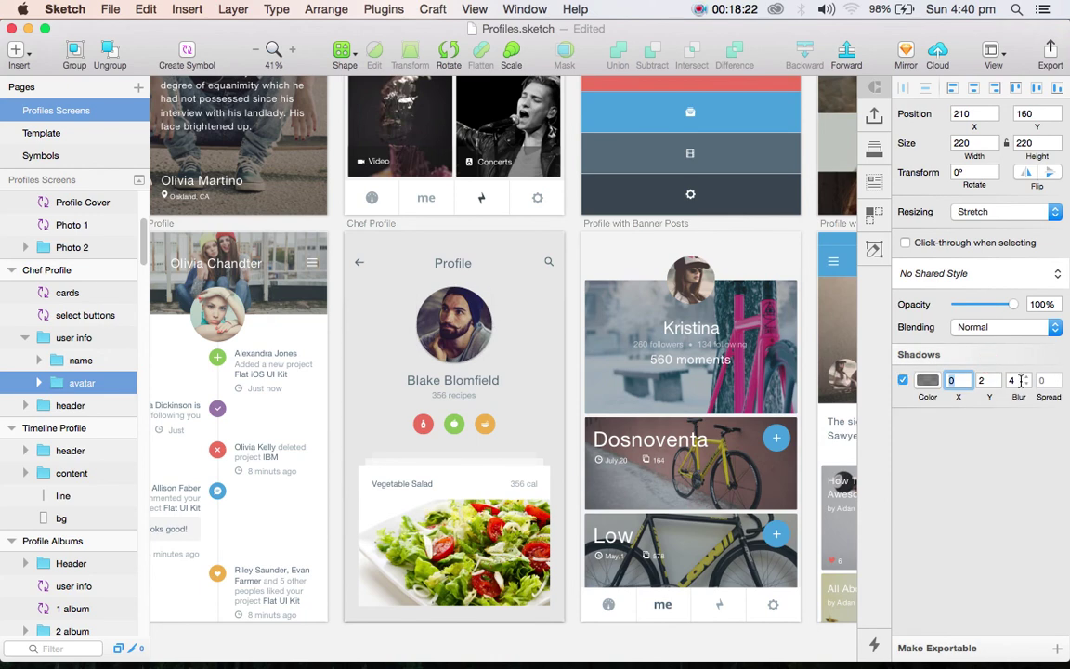
pyautogui.moveTo(1019, 397); pyautogui.dragTo(1017, 395)
pyautogui.click(720, 305)
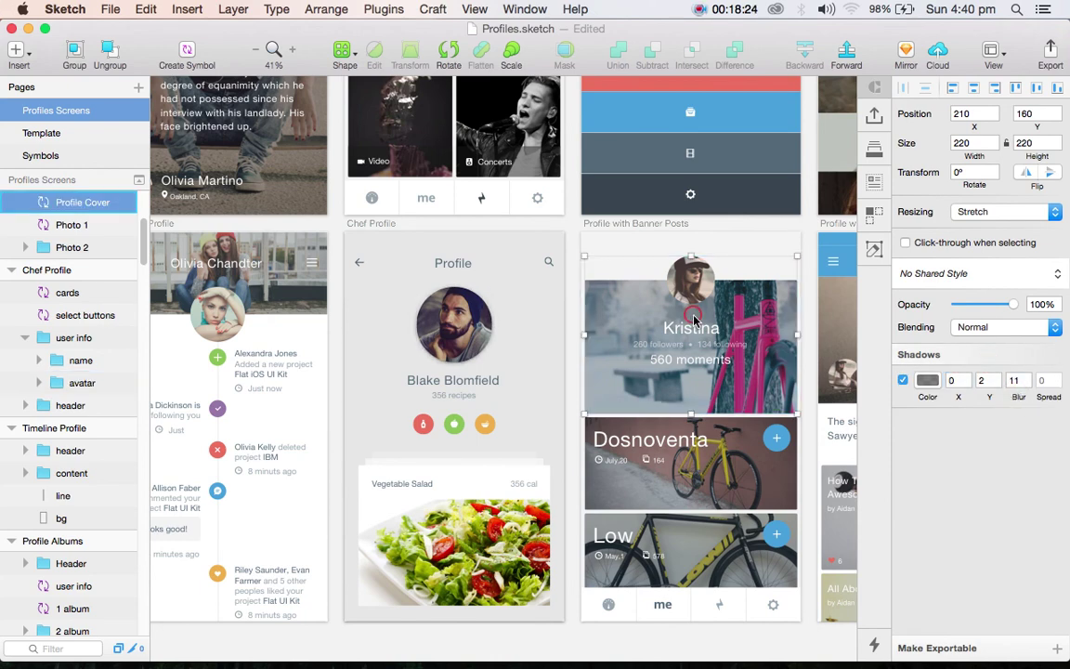
pyautogui.scroll(5, 557, 418)
pyautogui.doubleClick(446, 474)
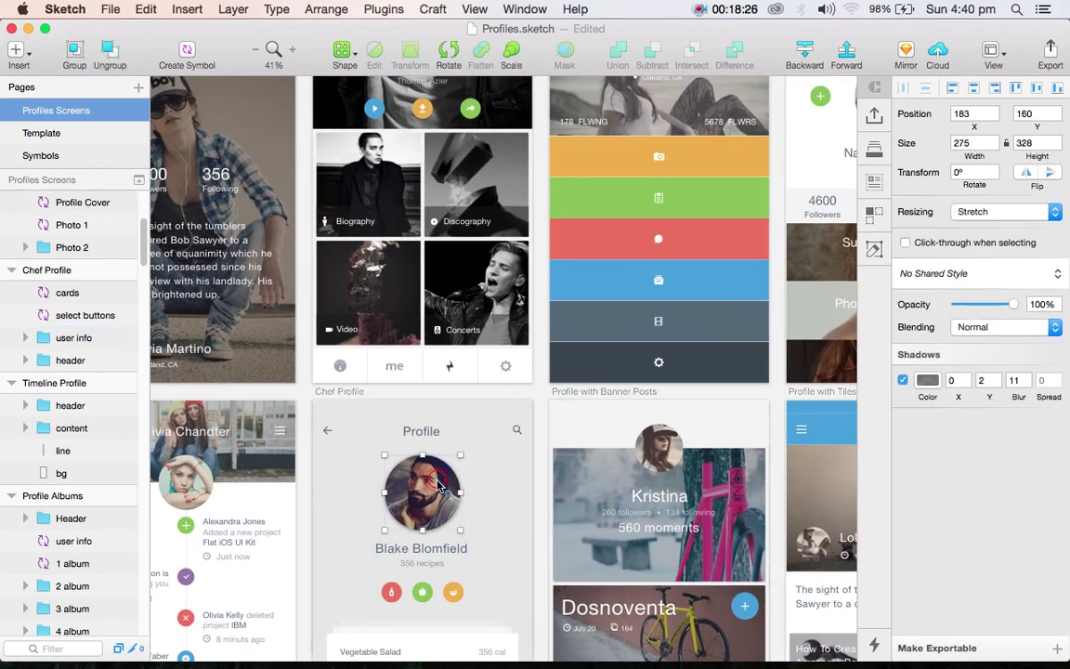
# Step: Resize the chef avatar from 220×220 to 200×200, undoing an accidental 440 resize
pyautogui.click(971, 143)
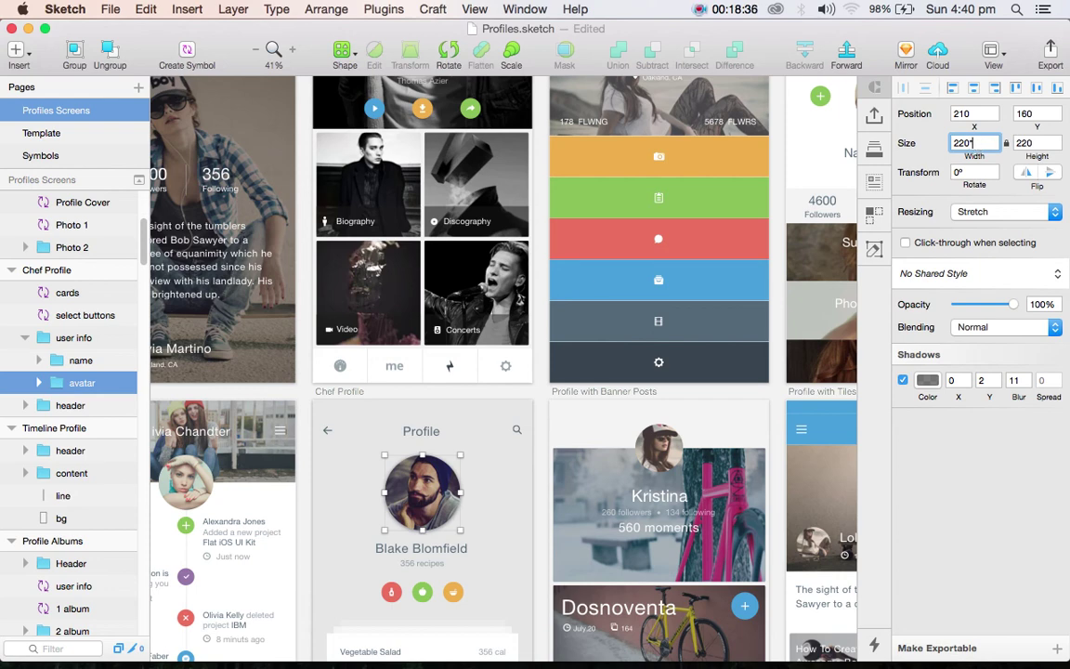
pyautogui.press('Return')
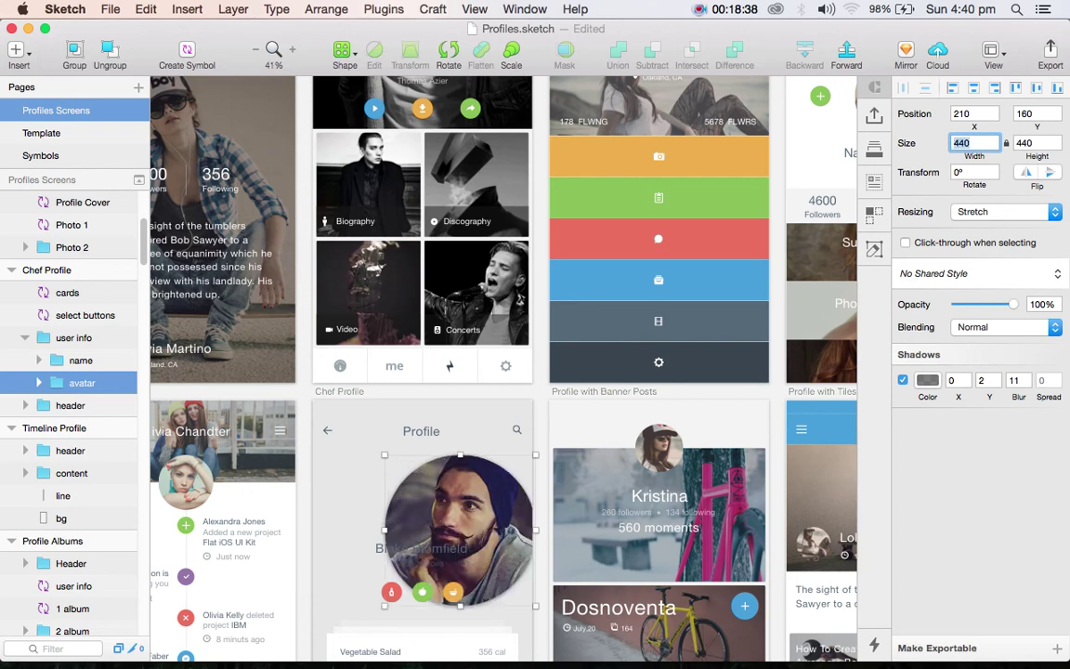
pyautogui.press('super+z')
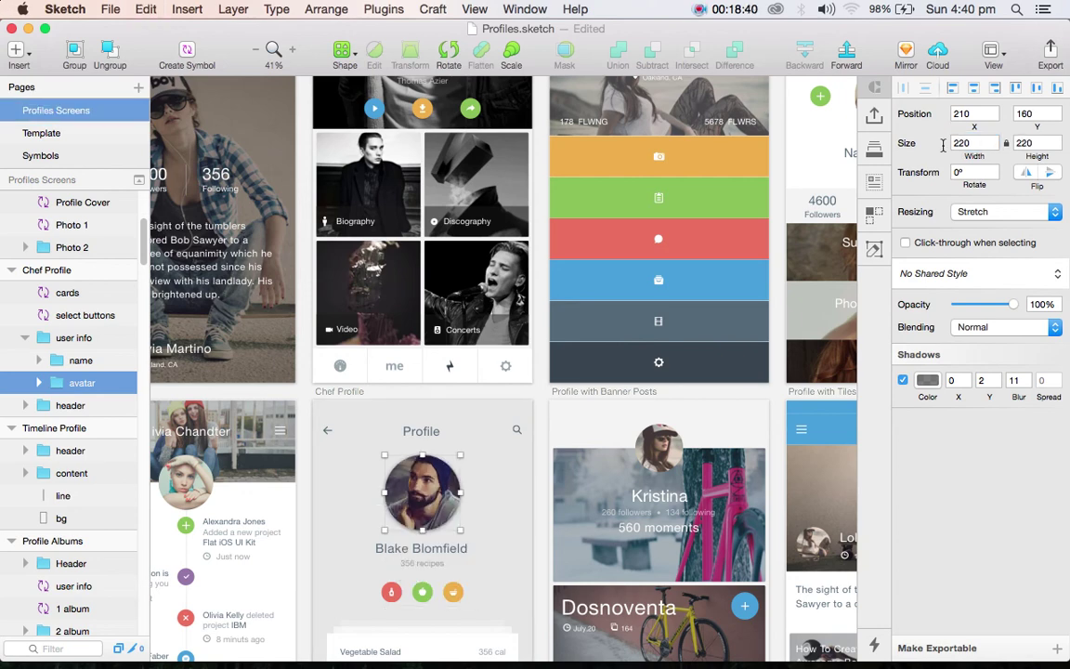
pyautogui.click(970, 142)
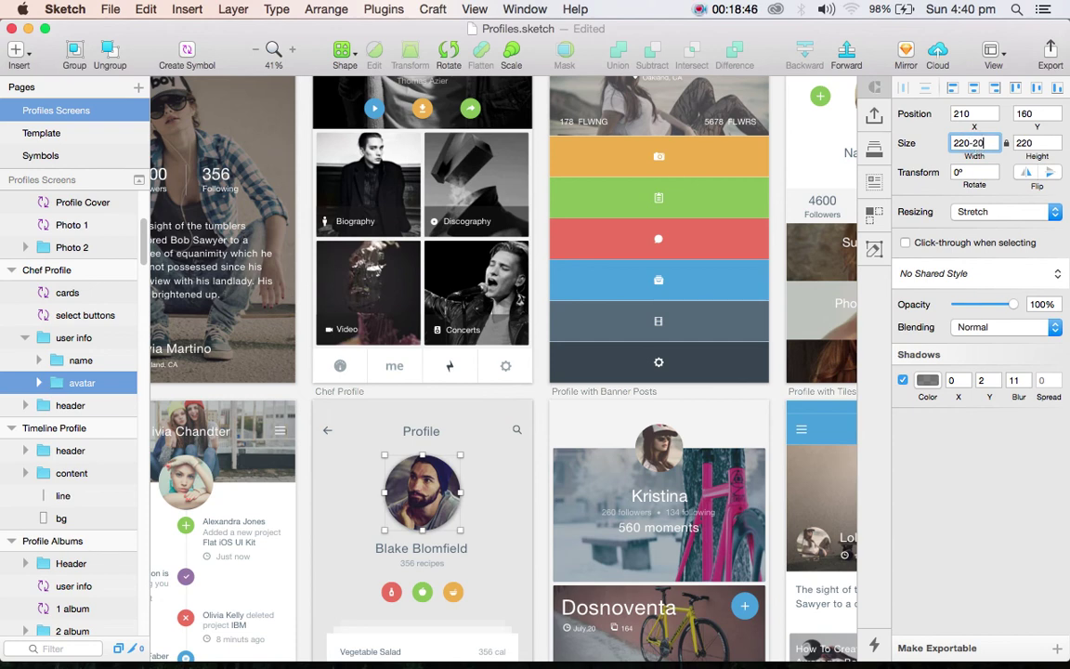
pyautogui.press('Return')
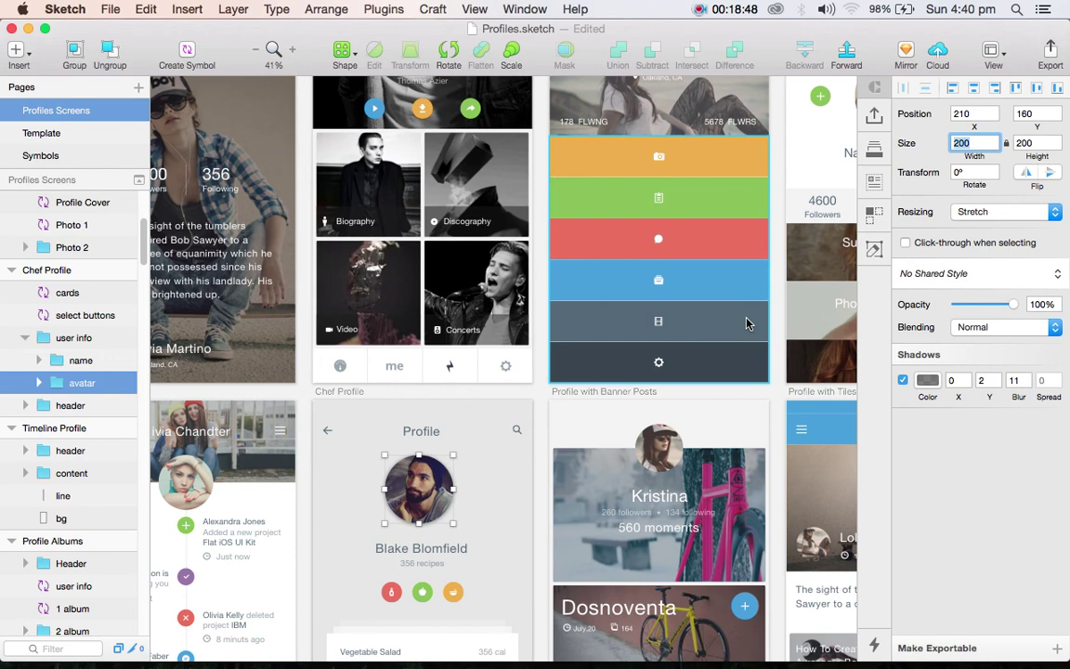
pyautogui.click(442, 487)
pyautogui.doubleClick(443, 487)
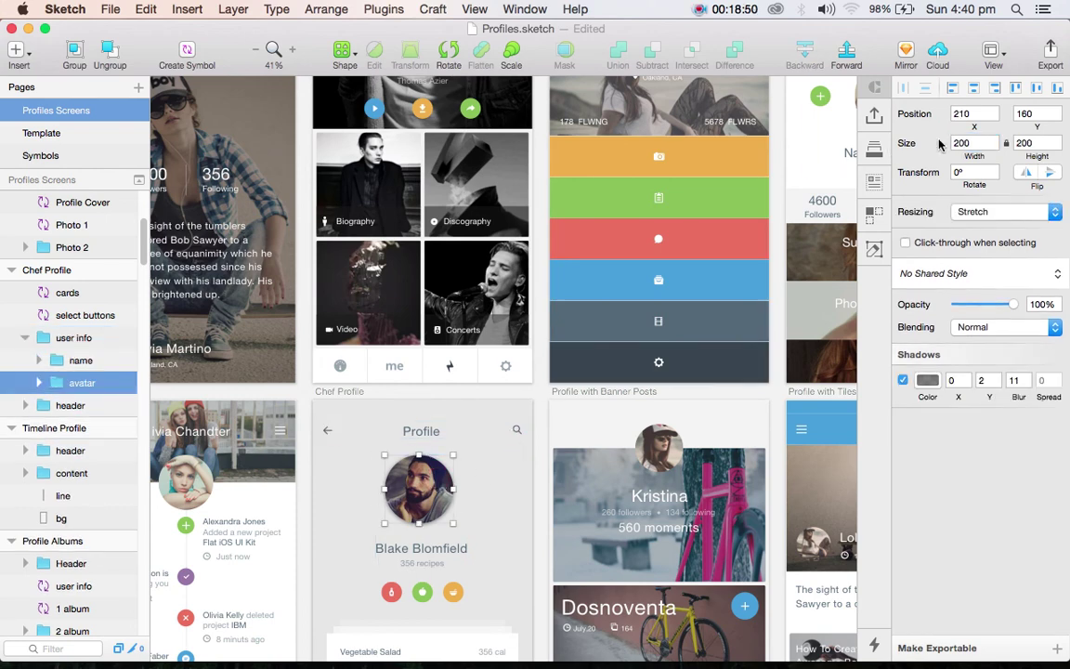
# Step: Centre the chef avatar horizontally on its artboard
pyautogui.click(972, 94)
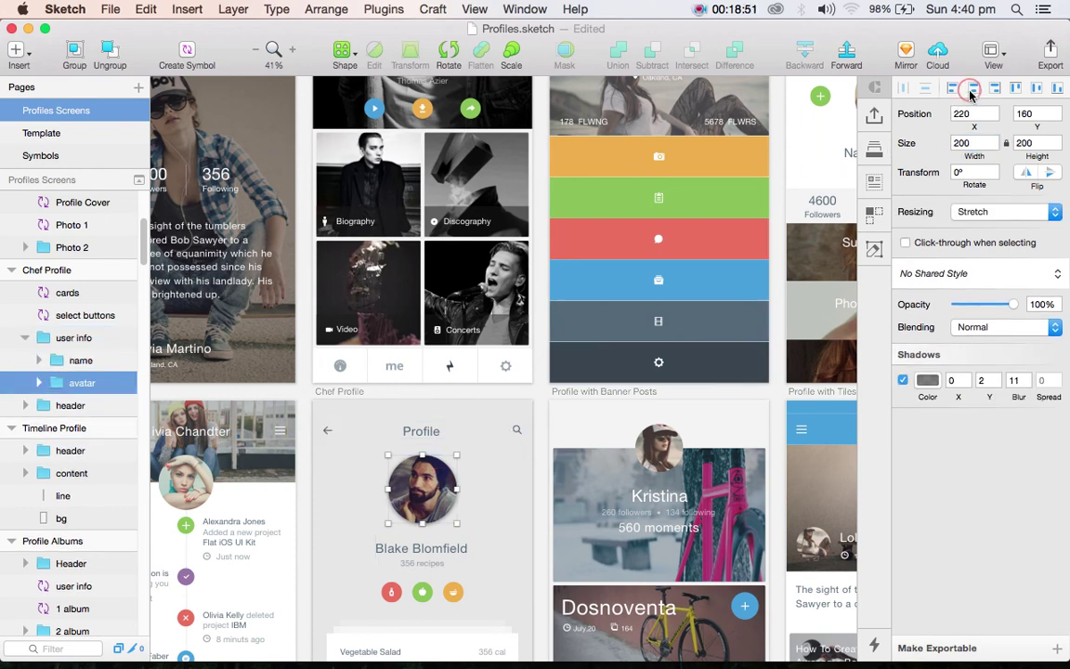
pyautogui.click(490, 538)
pyautogui.scroll(-5, 490, 538)
# Step: Hide the background photo layer in the Profile with Tiles hero
pyautogui.hscroll(8, 490, 538)
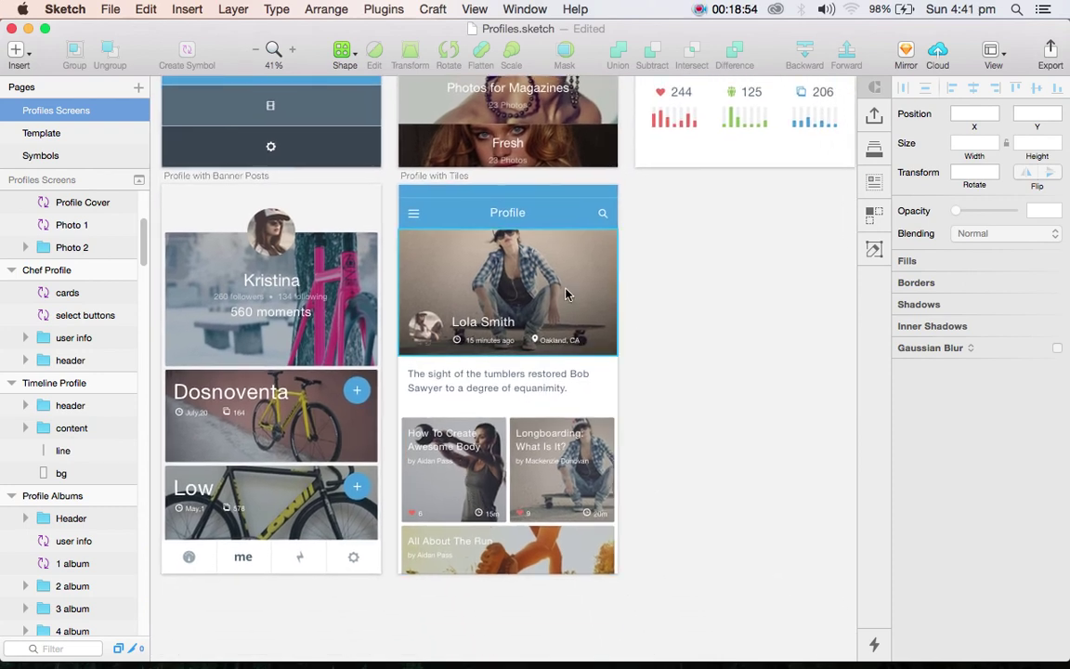
pyautogui.click(574, 263)
pyautogui.click(573, 263)
pyautogui.doubleClick(573, 261)
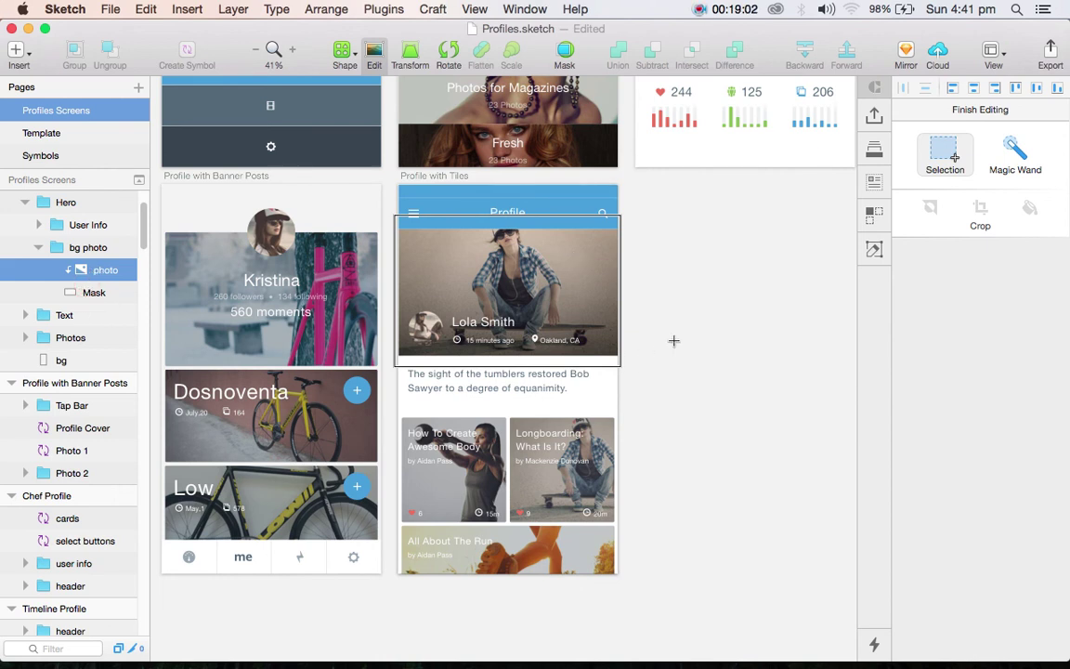
pyautogui.click(515, 289)
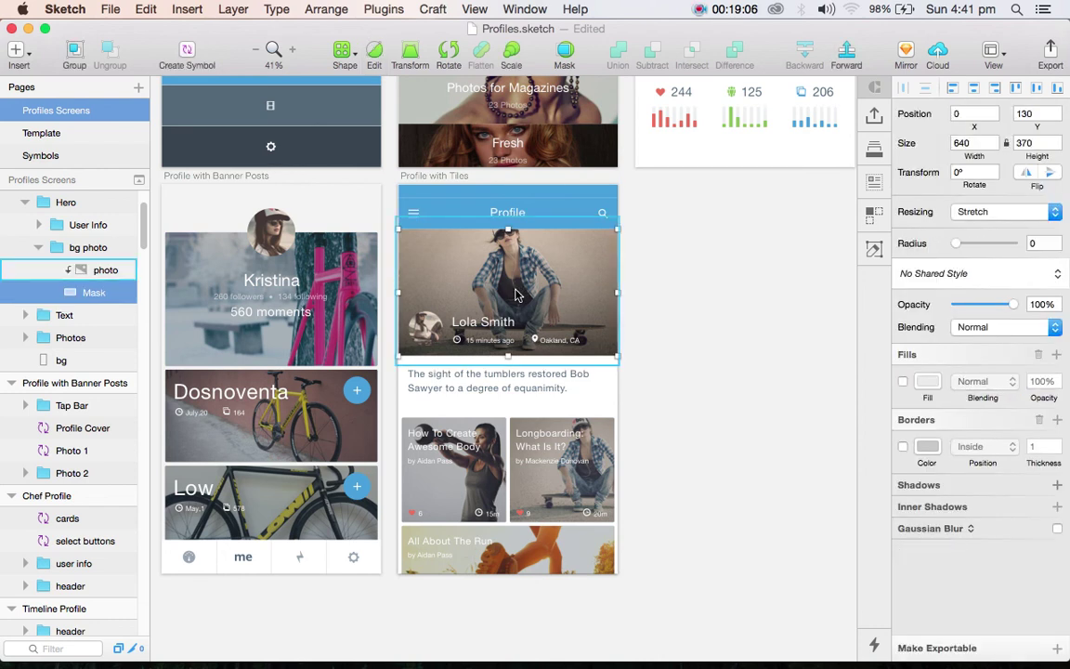
pyautogui.moveTo(105, 270)
pyautogui.click(116, 270)
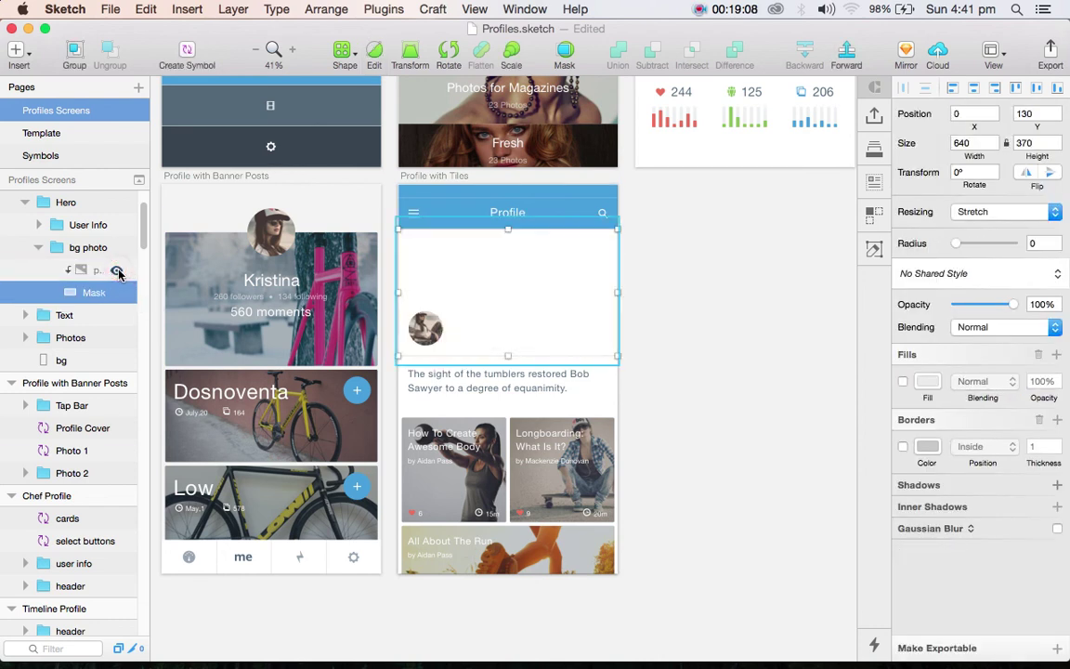
# Step: Enable a Pattern Fill on the 640×370 Mask and browse for an image
pyautogui.click(902, 381)
pyautogui.click(926, 381)
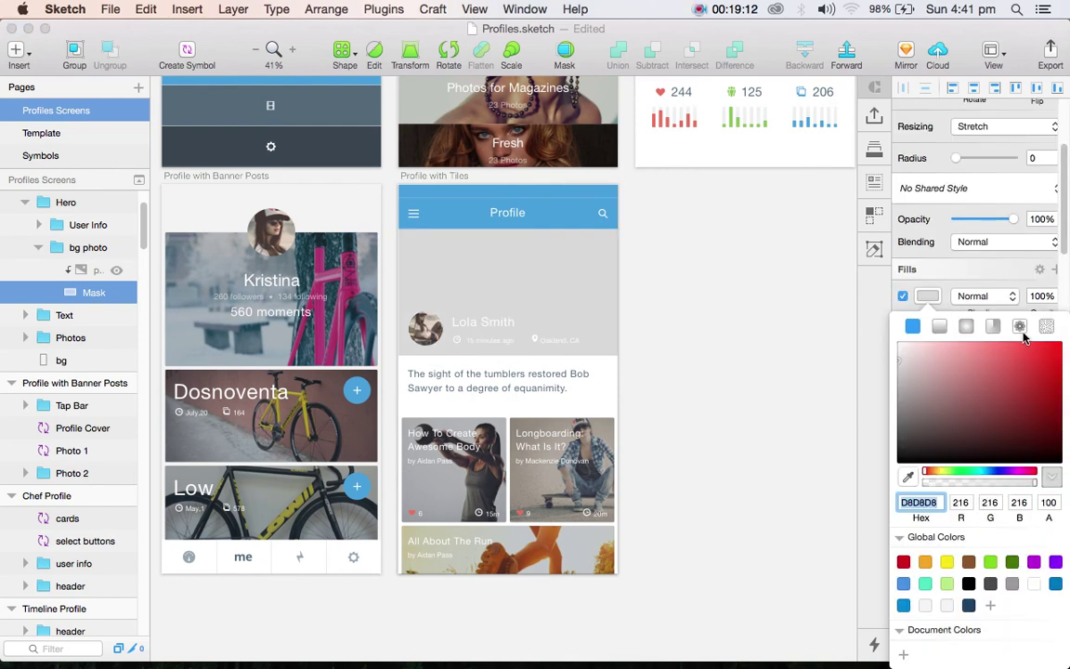
pyautogui.click(1020, 327)
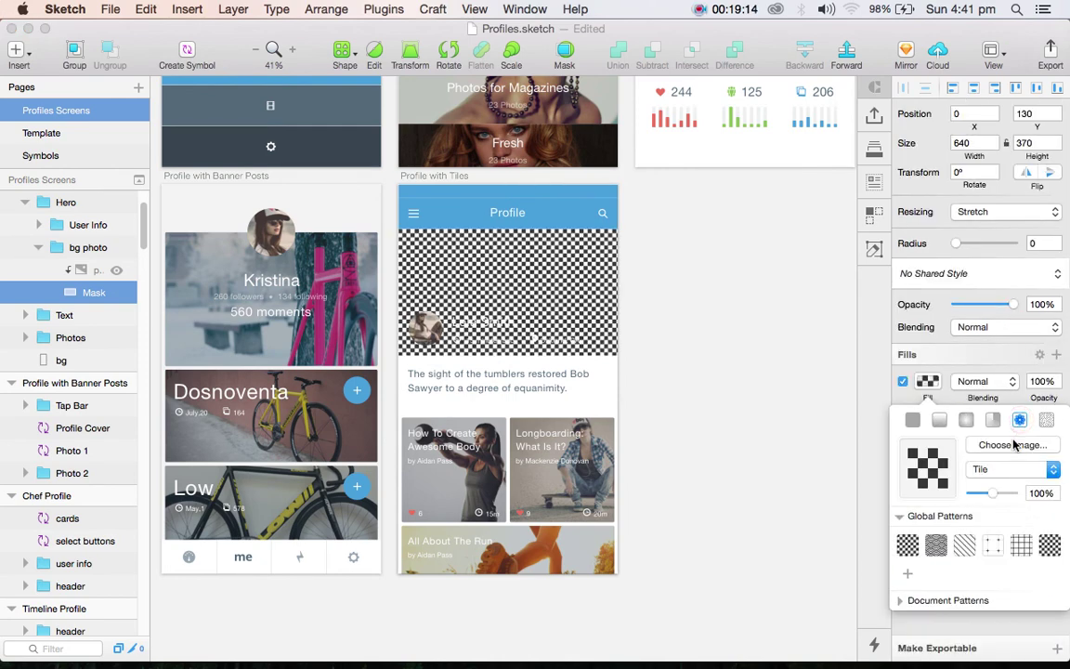
pyautogui.click(1013, 445)
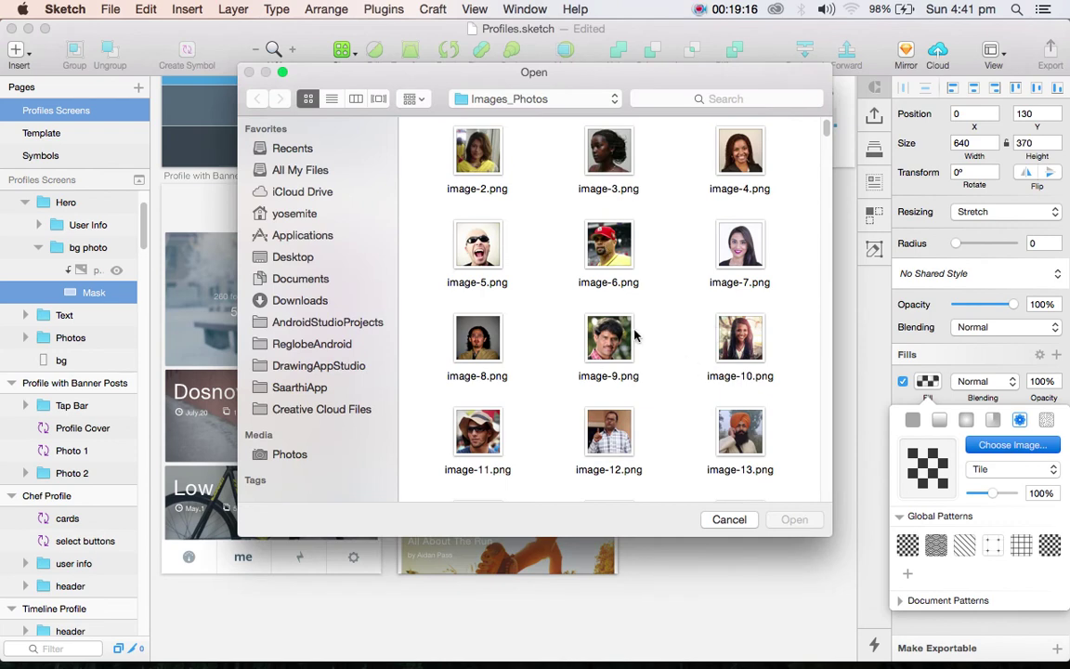
# Step: Load a portrait photo of a woman in glasses into the mask's pattern fill
pyautogui.scroll(-15, 634, 344)
pyautogui.scroll(-5, 633, 349)
pyautogui.click(610, 312)
pyautogui.click(610, 387)
pyautogui.click(739, 398)
pyautogui.click(788, 519)
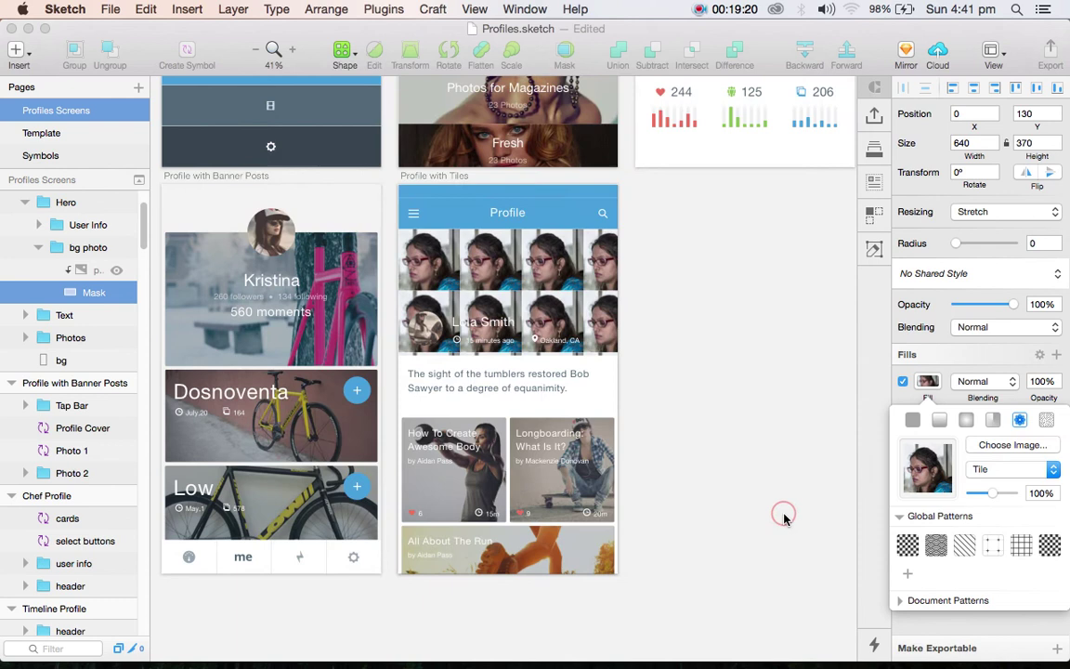
# Step: Set the pattern scaling to Fill after trying Stretch and Fit
pyautogui.click(1001, 474)
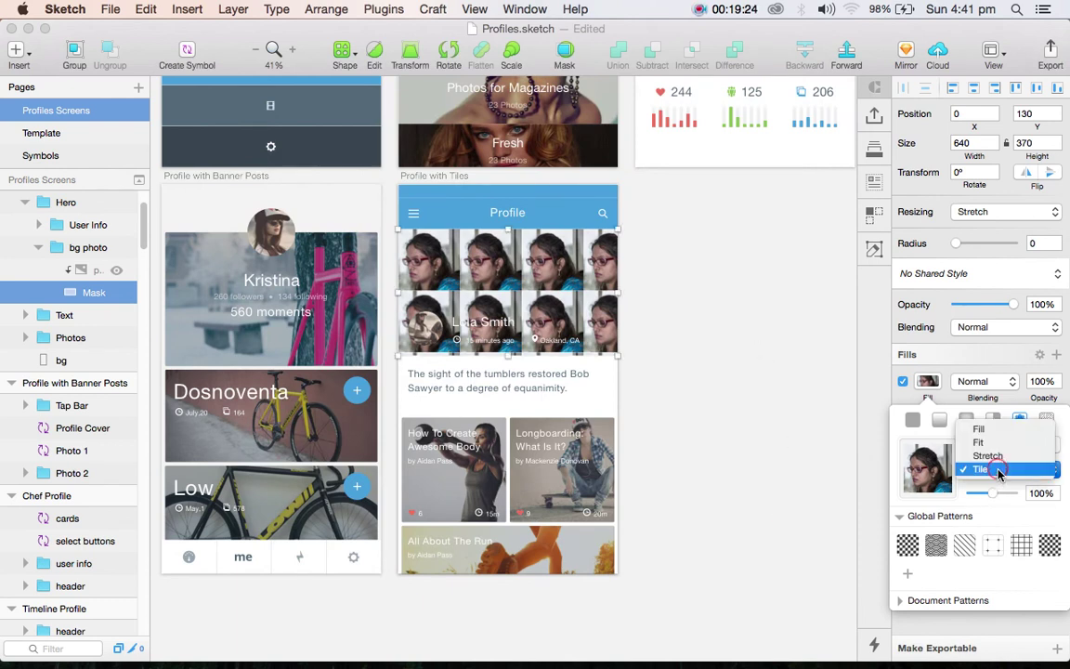
pyautogui.click(991, 456)
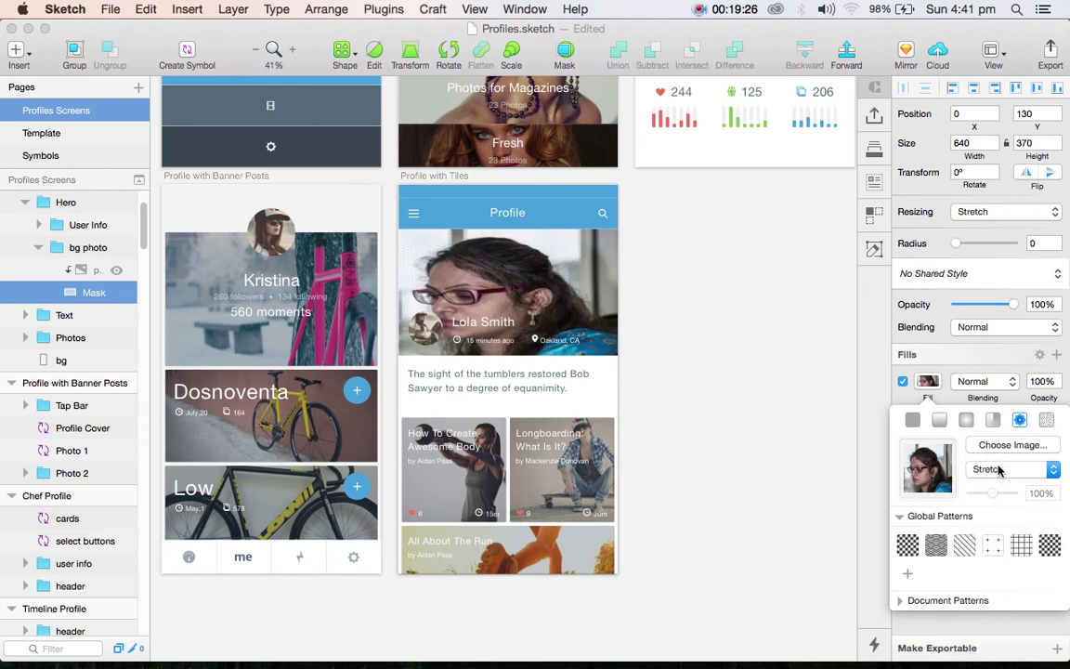
pyautogui.click(1000, 471)
pyautogui.click(995, 456)
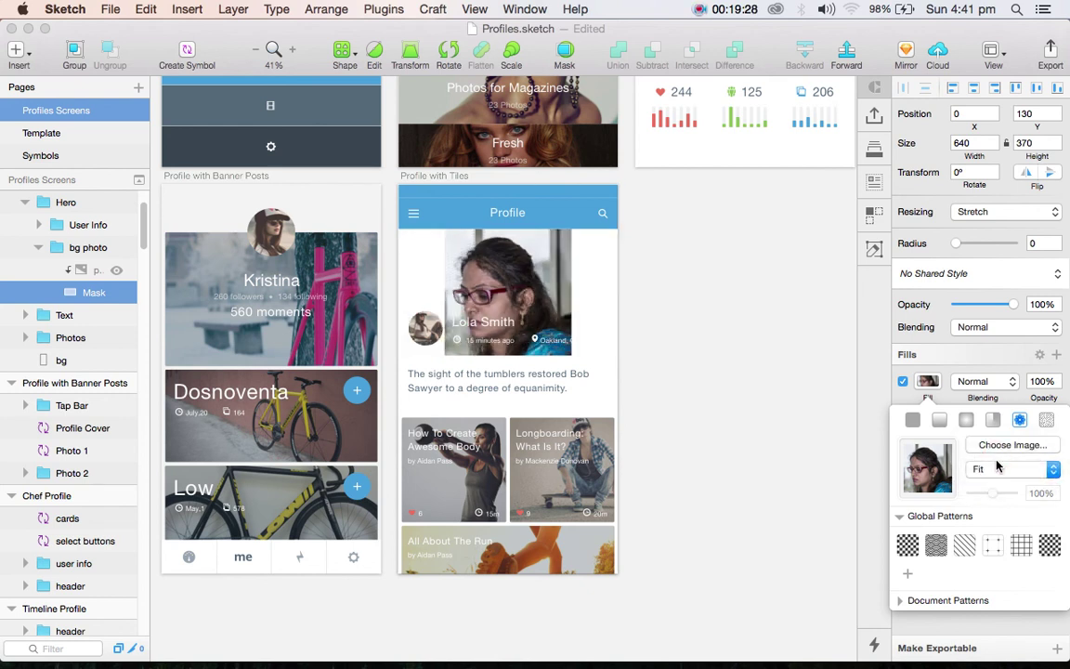
pyautogui.click(998, 467)
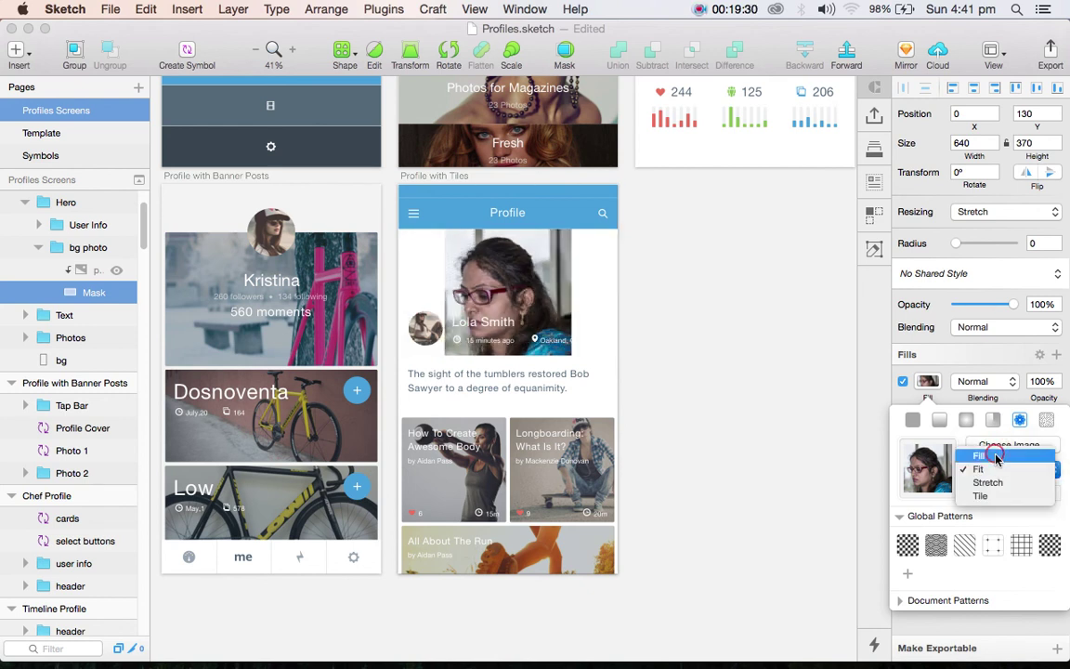
pyautogui.click(996, 458)
pyautogui.click(771, 347)
pyautogui.scroll(-10, 752, 452)
pyautogui.hscroll(-1, 753, 452)
pyautogui.hscroll(-4, 753, 452)
pyautogui.hscroll(-6, 753, 452)
pyautogui.hscroll(-1, 753, 453)
pyautogui.hscroll(-3, 755, 454)
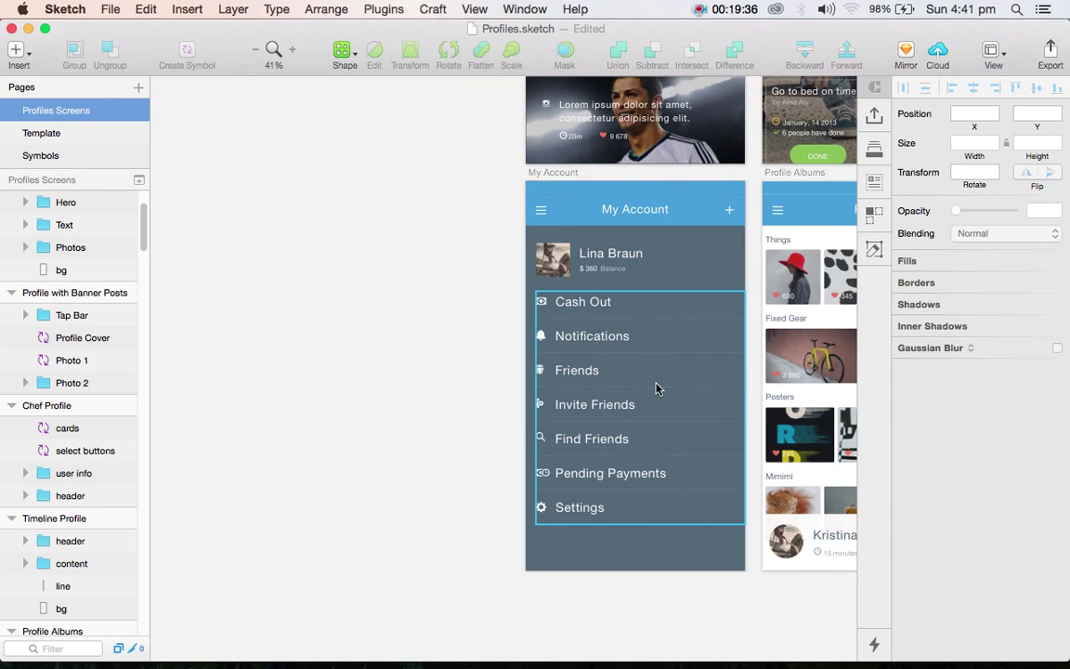
# Step: Select the List symbol instance on the My Account screen
pyautogui.doubleClick(602, 342)
pyautogui.click(568, 312)
pyautogui.click(248, 102)
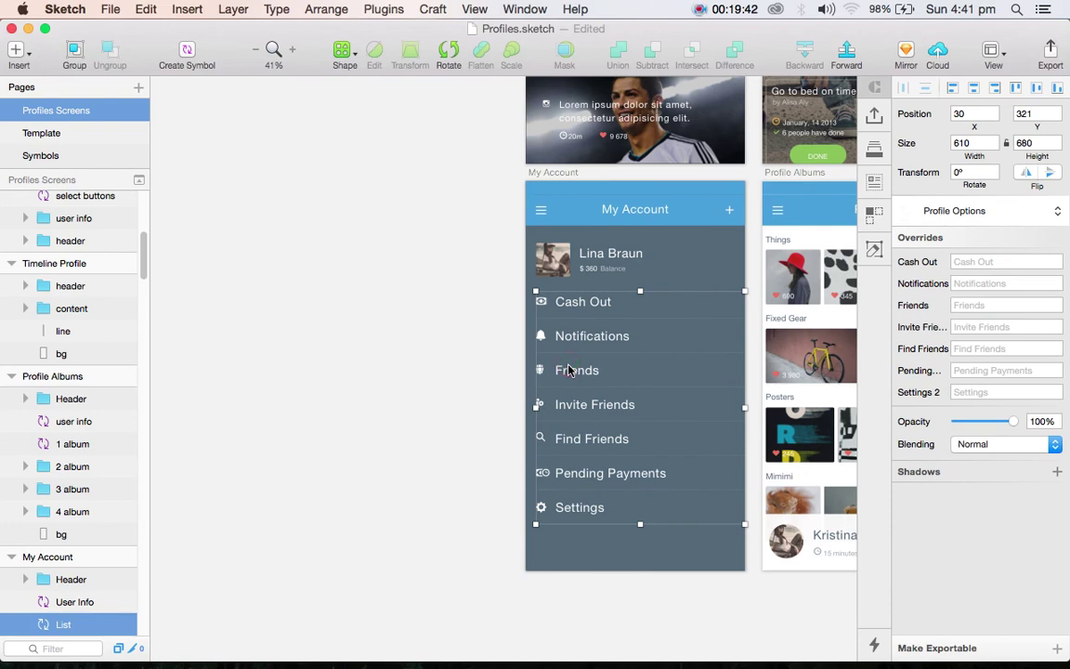
pyautogui.doubleClick(570, 371)
pyautogui.click(232, 103)
pyautogui.click(601, 345)
# Step: Override the Cash Out menu item label to read 'My Photos'
pyautogui.click(987, 262)
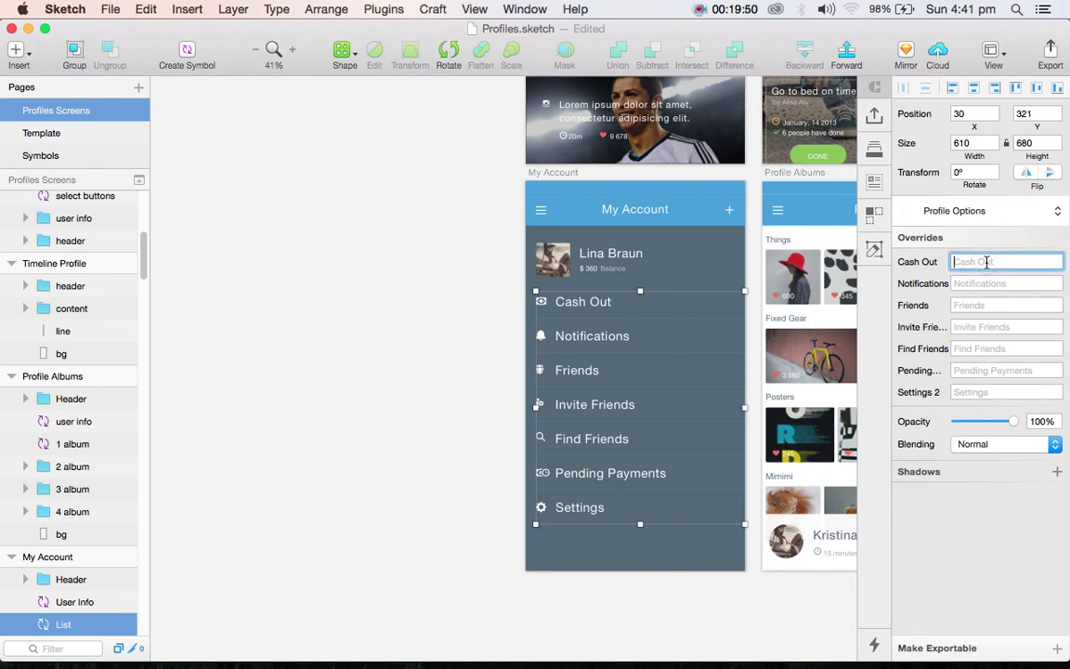
pyautogui.hscroll(2, 557, 335)
pyautogui.hscroll(5, 557, 334)
pyautogui.hscroll(2, 555, 334)
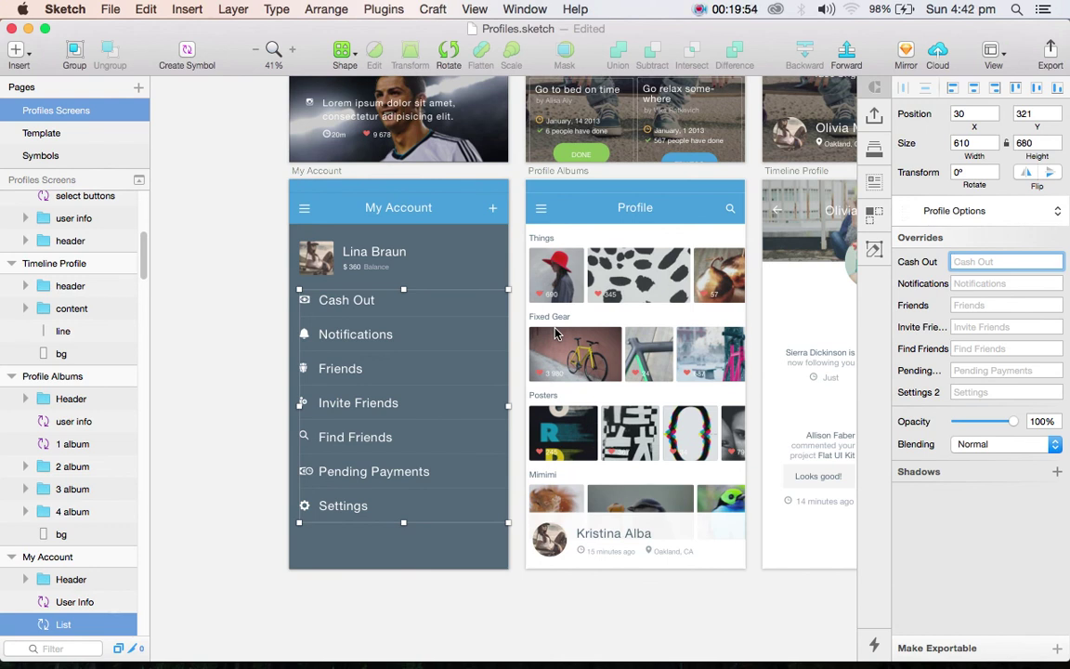
pyautogui.write('My Photos')
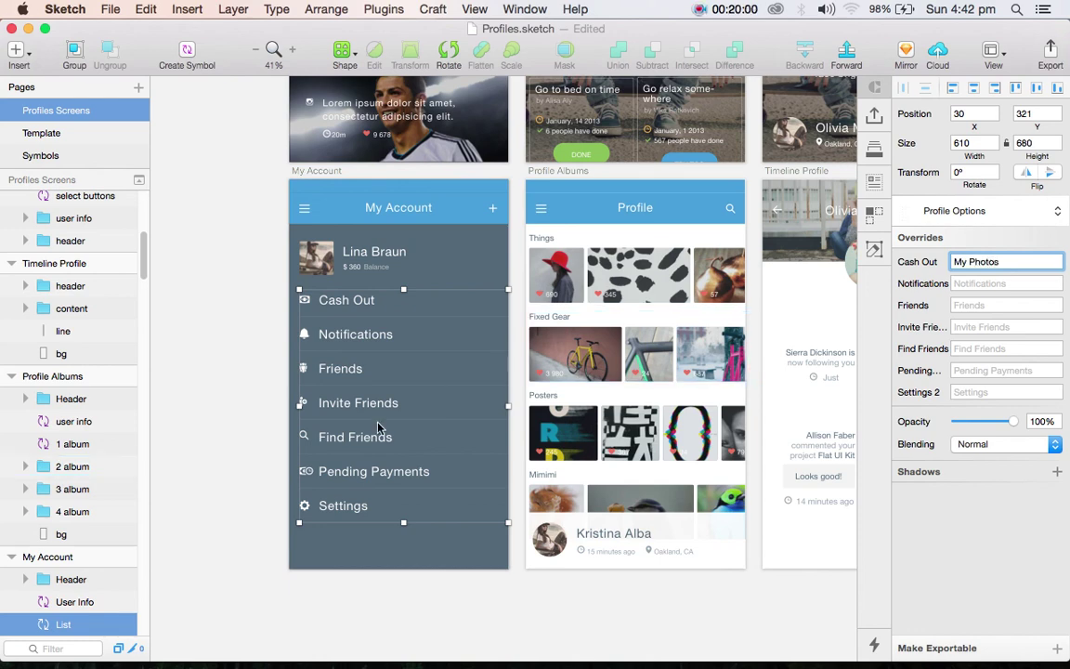
pyautogui.click(167, 407)
# Step: Override the Friends menu item label to read 'College'
pyautogui.click(362, 336)
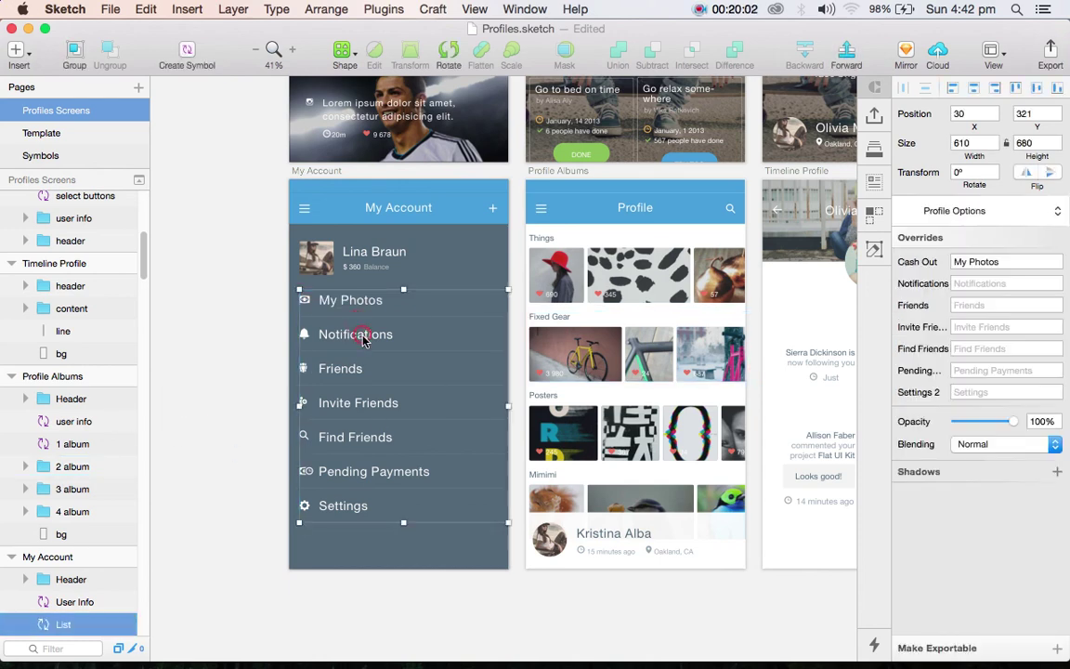
pyautogui.doubleClick(363, 340)
pyautogui.click(221, 104)
pyautogui.write('College')
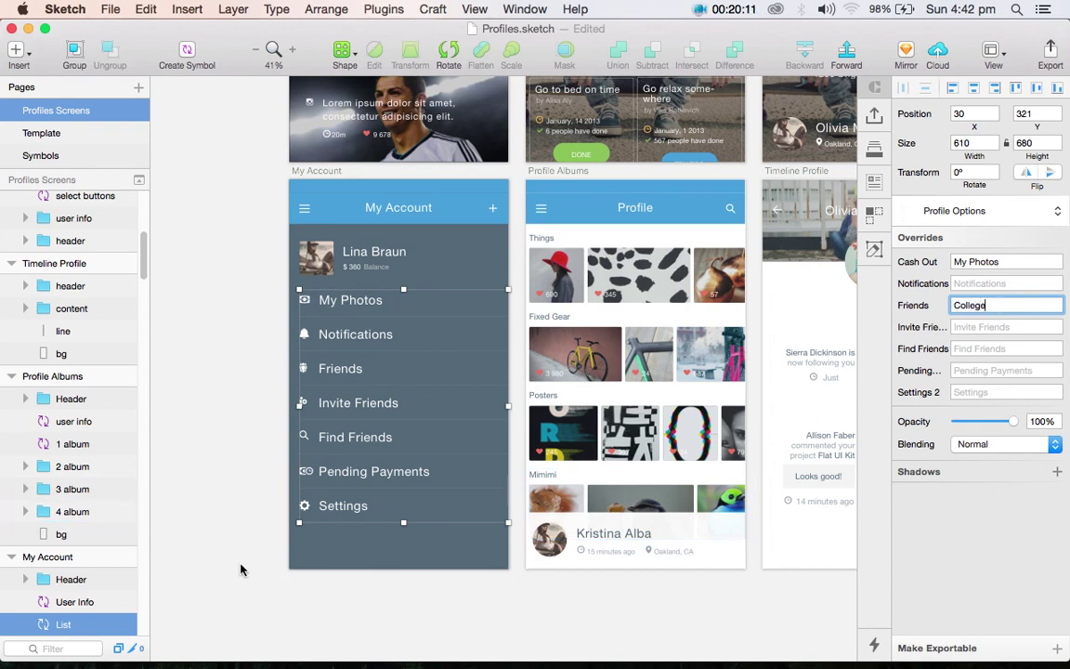
pyautogui.click(240, 562)
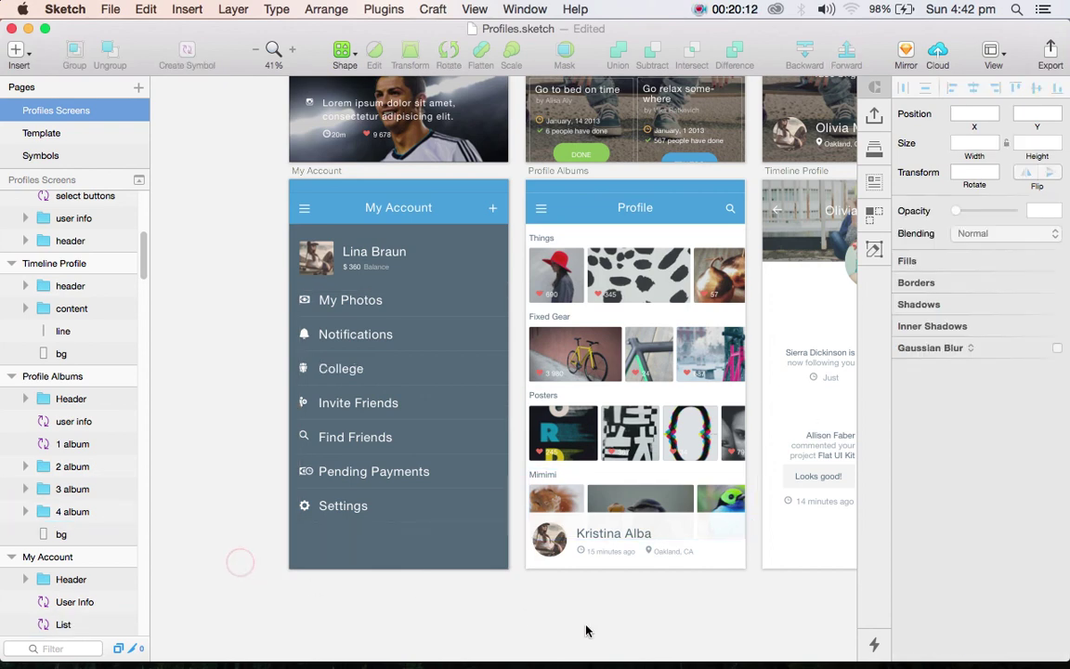
pyautogui.scroll(3, 644, 637)
pyautogui.hscroll(3, 644, 638)
pyautogui.scroll(3, 644, 638)
pyautogui.scroll(1, 643, 638)
pyautogui.scroll(-3, 644, 638)
pyautogui.scroll(-1, 644, 637)
pyautogui.scroll(-2, 644, 637)
pyautogui.hscroll(2, 644, 638)
pyautogui.hscroll(1, 644, 638)
pyautogui.scroll(-1, 644, 638)
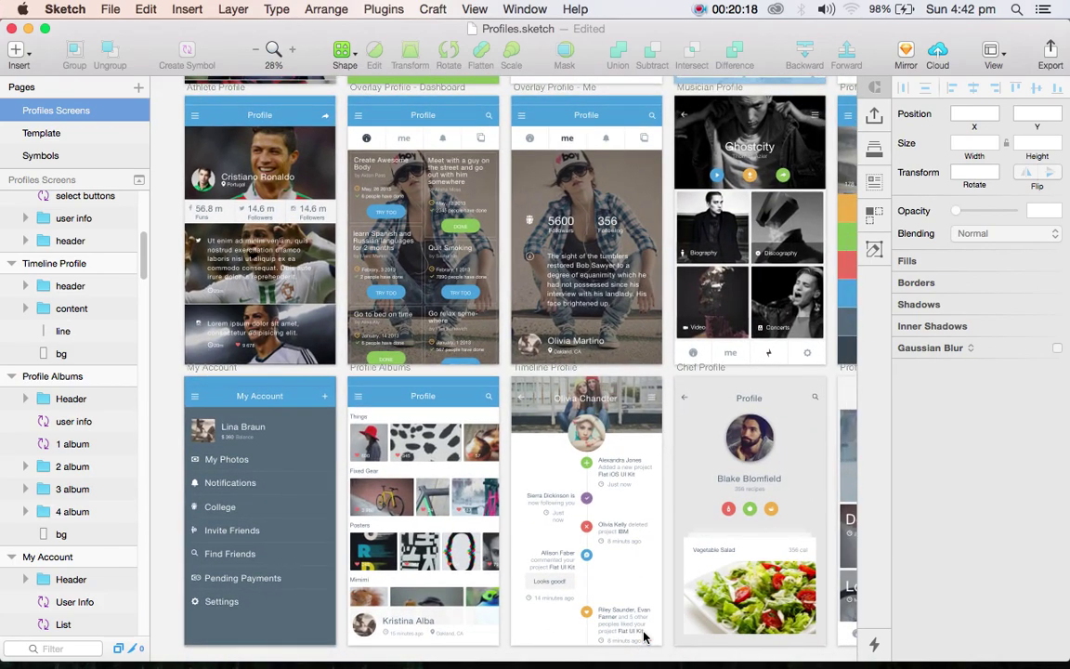
pyautogui.scroll(-3, 644, 638)
pyautogui.hscroll(-1, 644, 637)
pyautogui.click(455, 323)
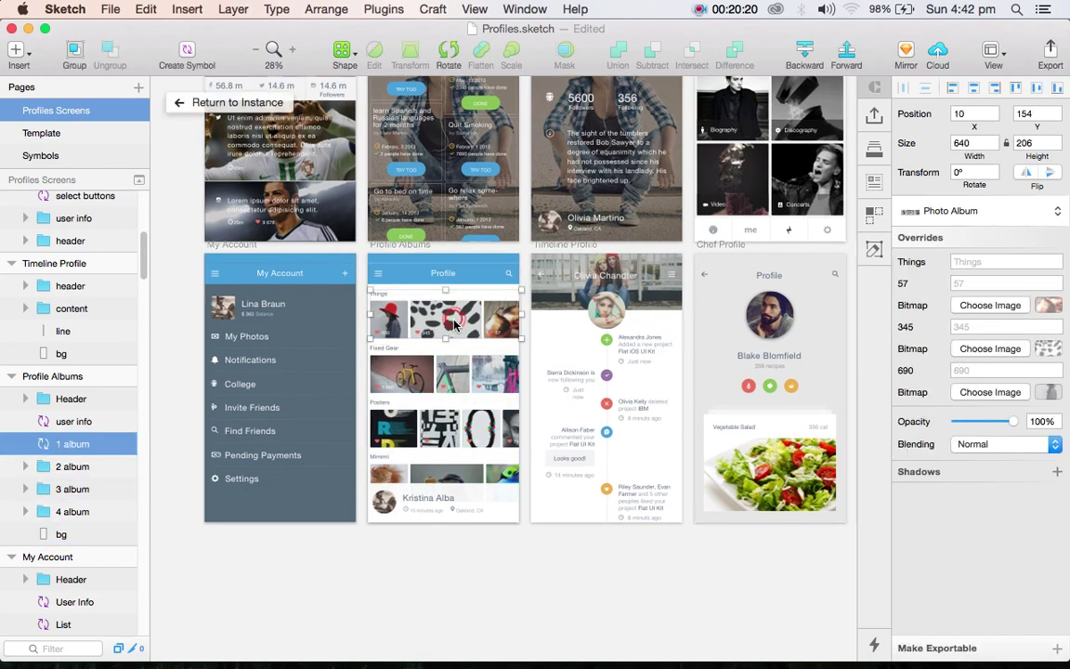
pyautogui.click(238, 102)
pyautogui.scroll(2, 638, 346)
pyautogui.scroll(2, 573, 307)
pyautogui.scroll(2, 572, 307)
pyautogui.scroll(2, 531, 170)
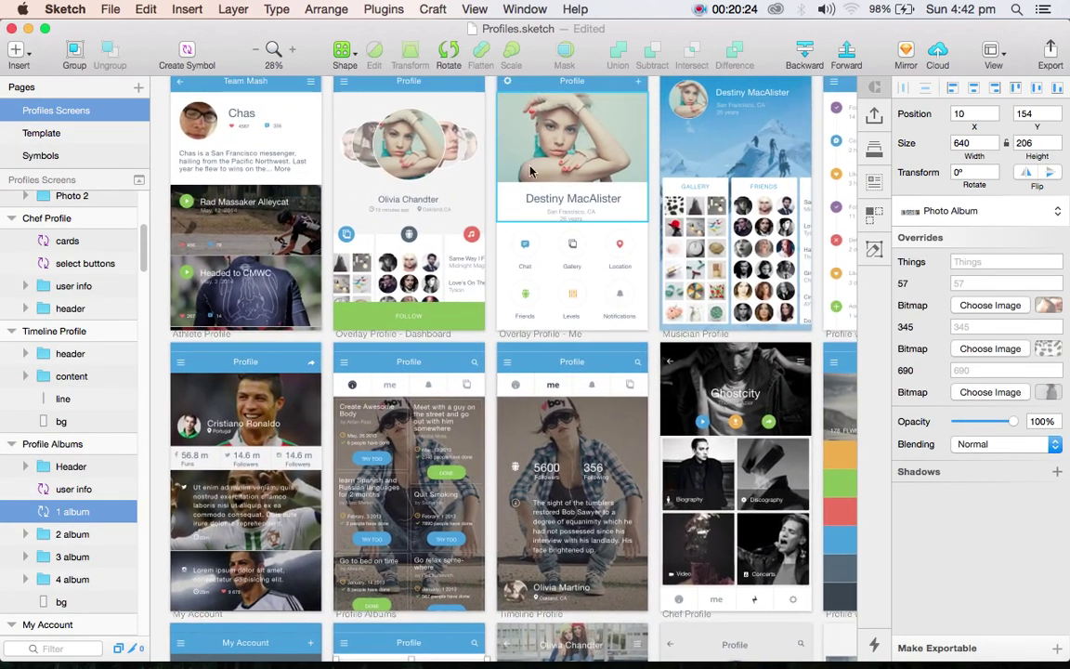
pyautogui.doubleClick(531, 170)
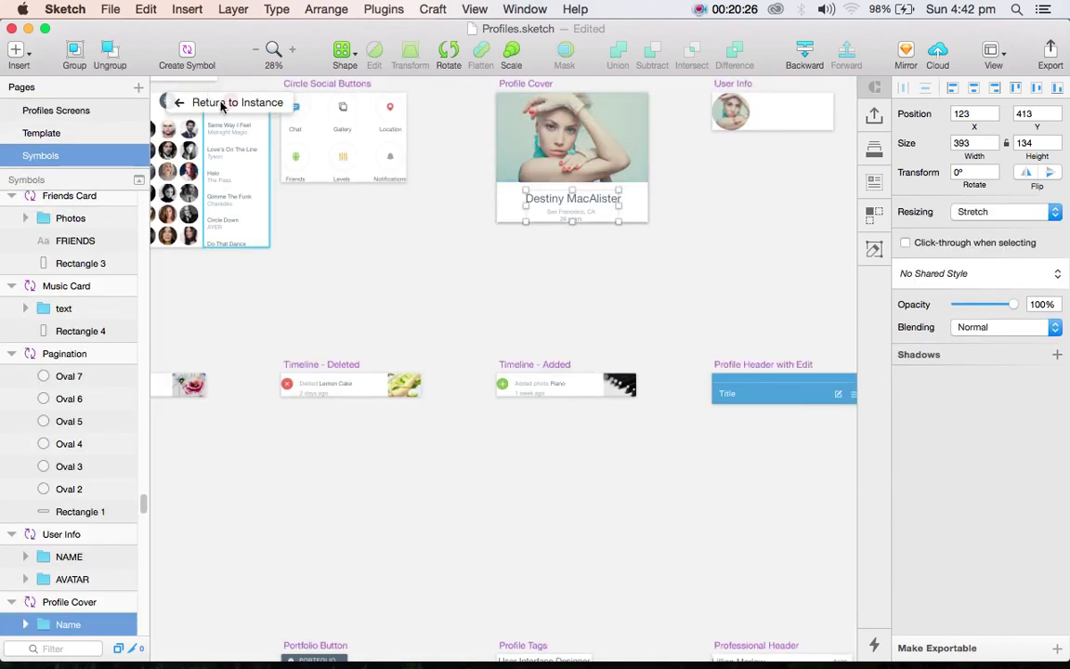
pyautogui.click(222, 105)
pyautogui.scroll(2, 604, 207)
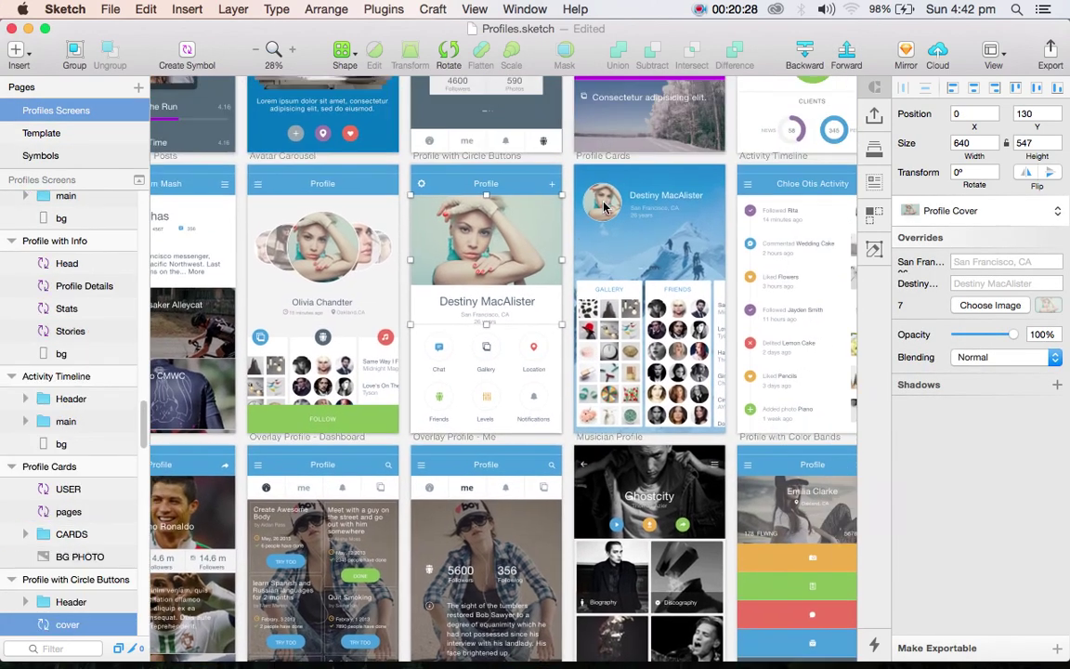
pyautogui.hscroll(3, 604, 206)
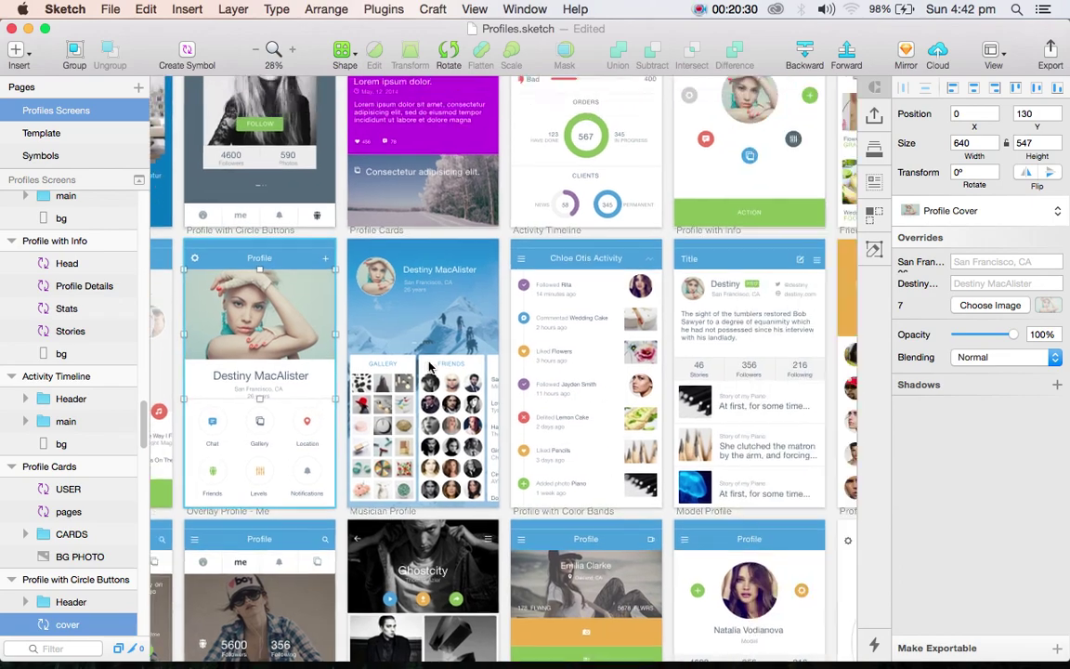